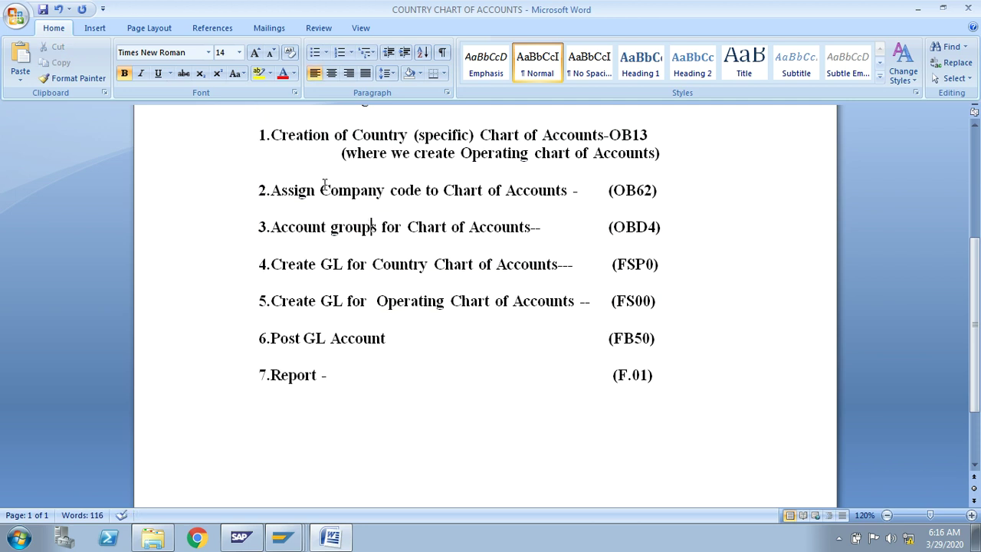
Review the first task in the Word notes, creating the country-specific chart of accounts, and its transaction code OB13.
{"action": "left_click_drag", "start_coordinate": [273, 136], "coordinate": [358, 142]}
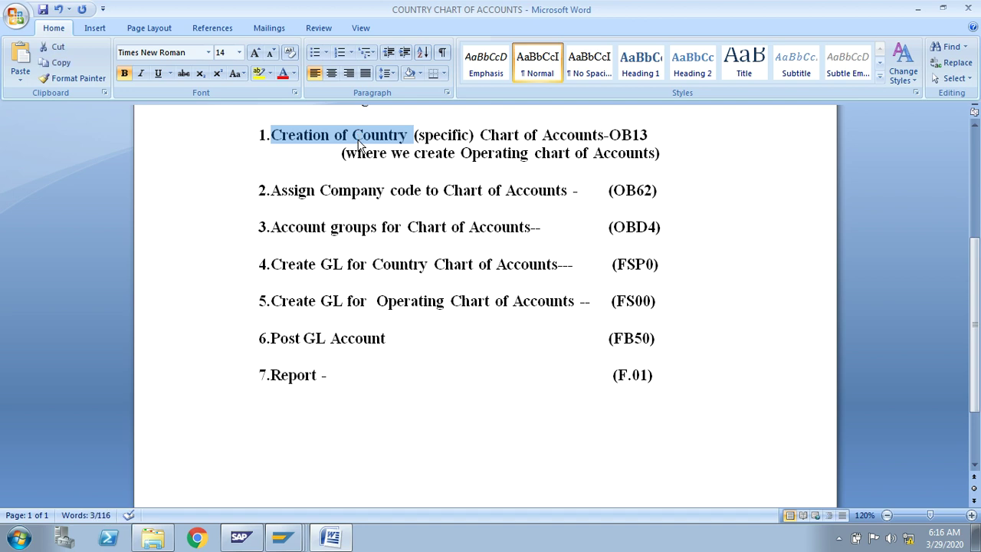
{"action": "left_click", "coordinate": [654, 135]}
{"action": "left_click_drag", "start_coordinate": [650, 135], "coordinate": [614, 139]}
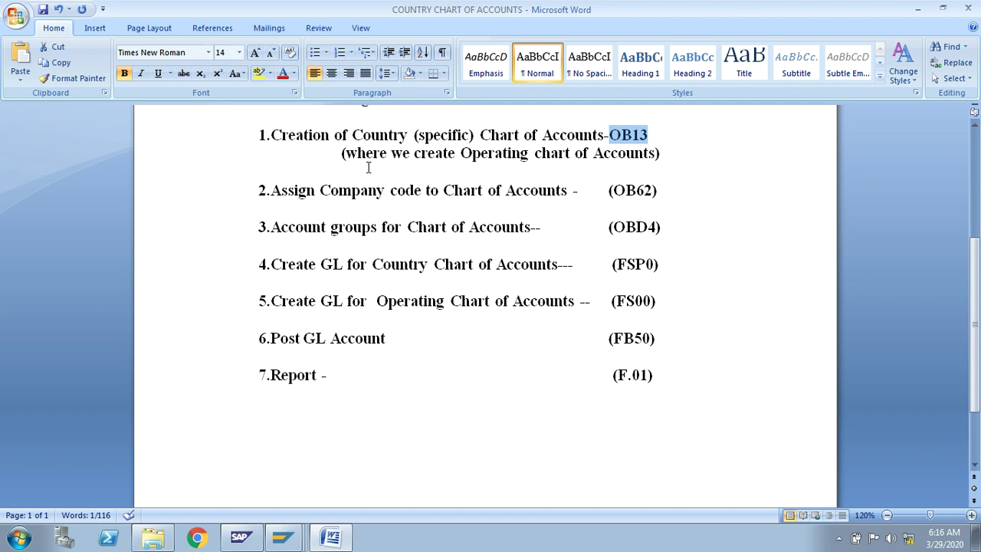
{"action": "left_click_drag", "start_coordinate": [345, 153], "coordinate": [640, 154]}
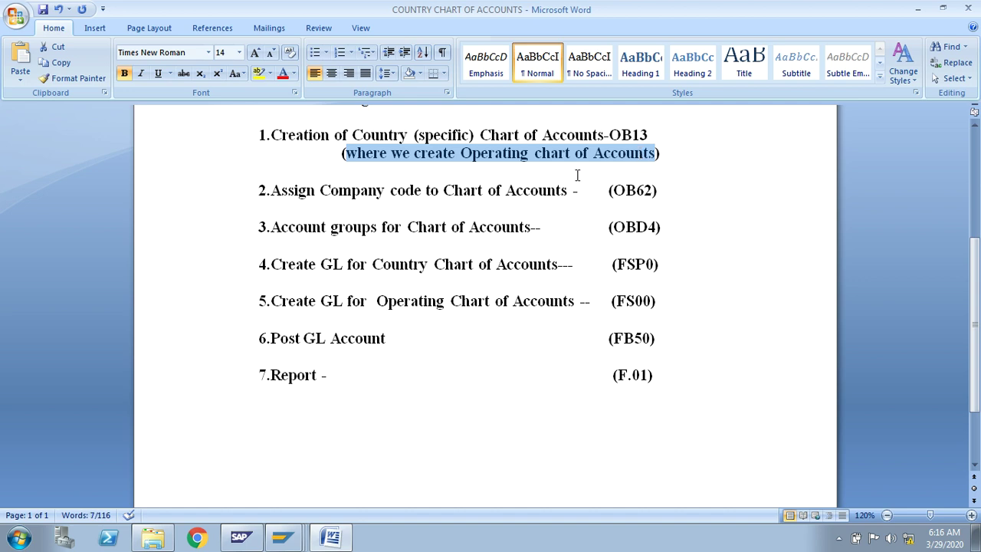
{"action": "left_click_drag", "start_coordinate": [353, 135], "coordinate": [576, 135]}
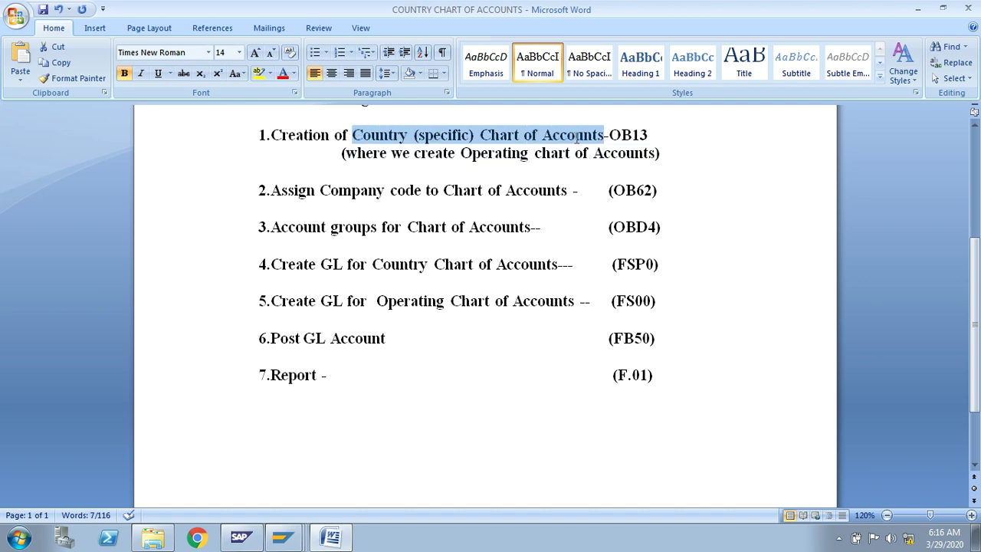
Switch to SAP, return to SAP Easy Access and open the SAP Reference IMG through transaction SPRO.
{"action": "left_click", "coordinate": [285, 536]}
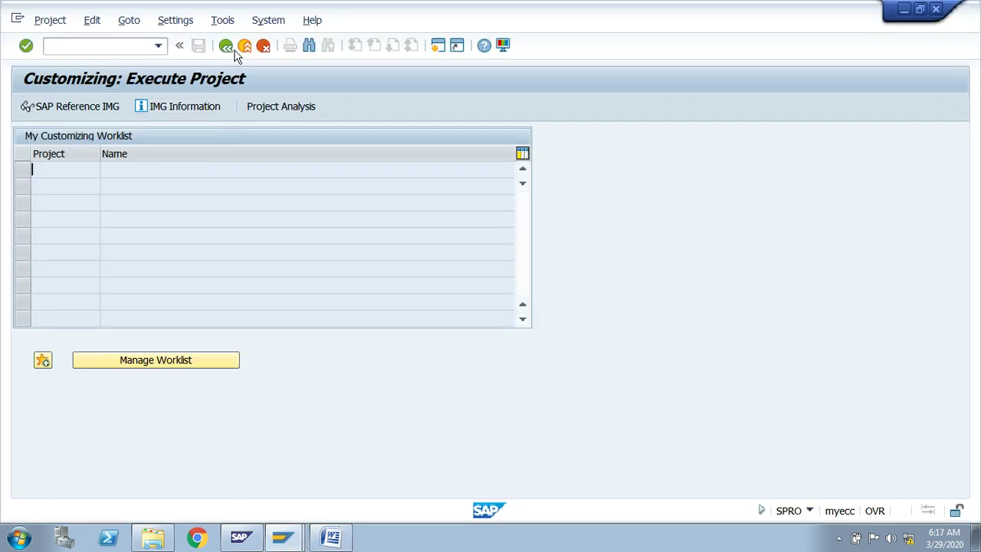
{"action": "left_click", "coordinate": [226, 48]}
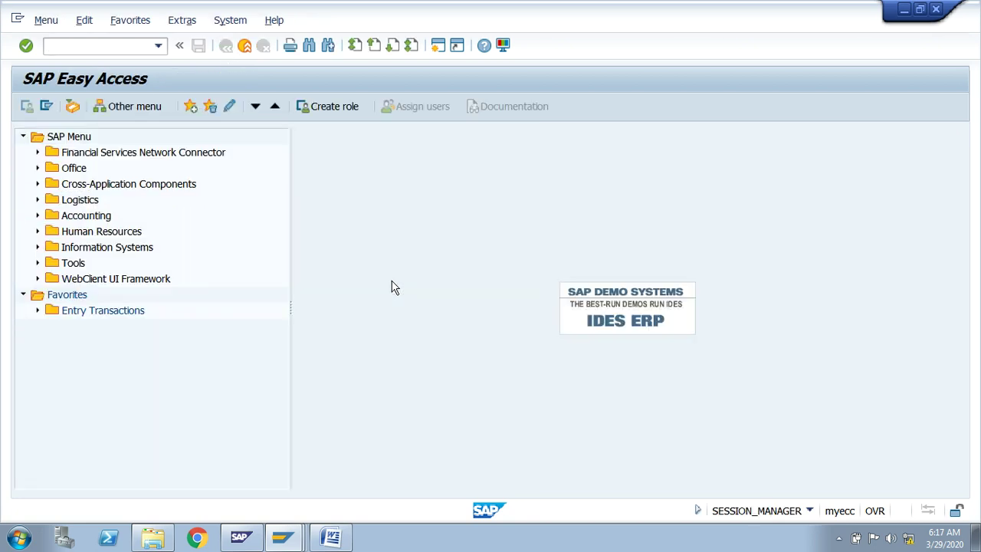
{"action": "key", "text": "alt+Tab"}
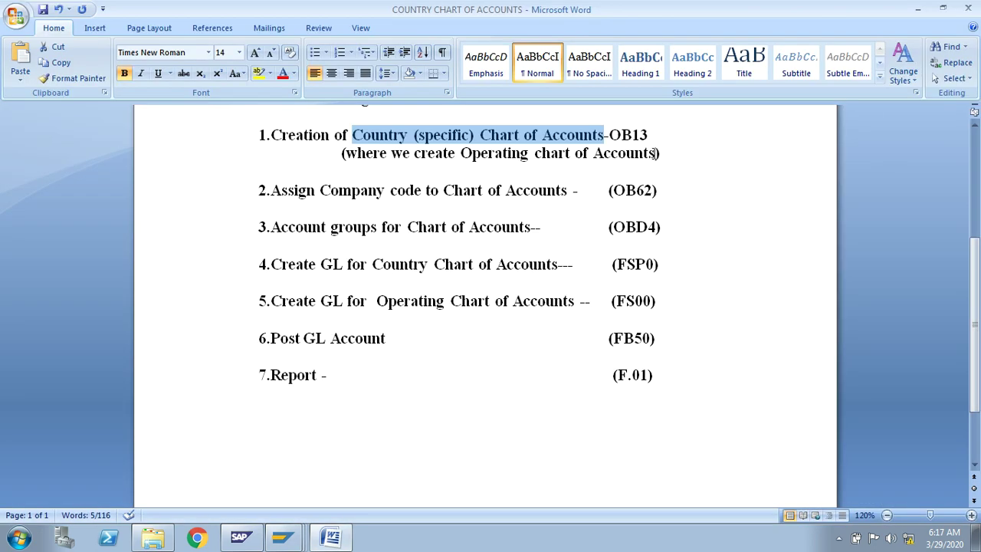
{"action": "left_click_drag", "start_coordinate": [651, 136], "coordinate": [610, 137]}
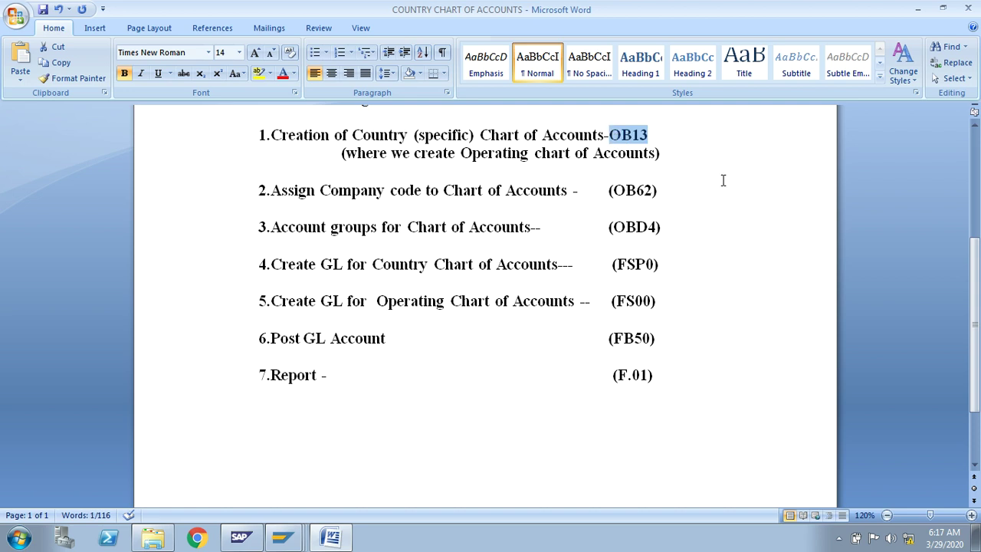
{"action": "key", "text": "alt+Tab"}
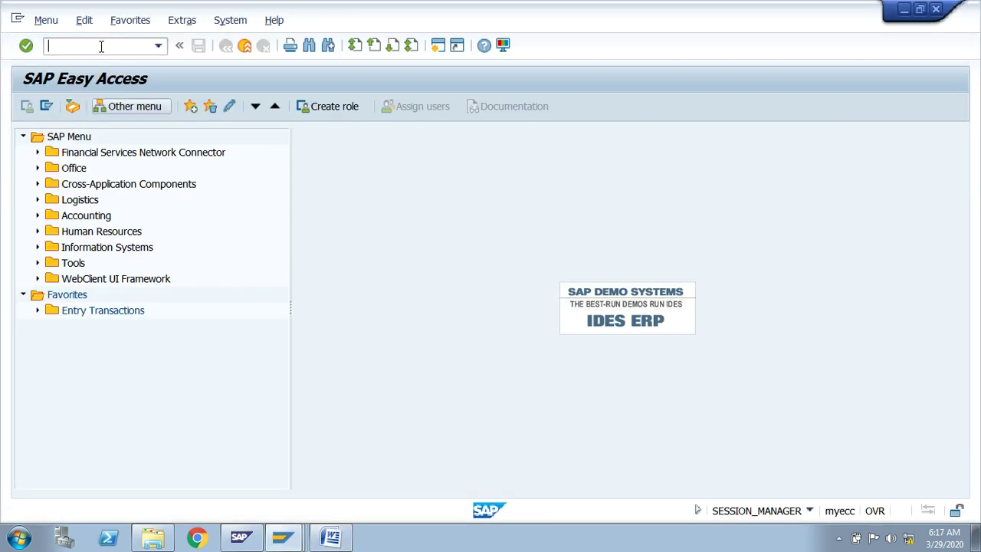
{"action": "type", "text": "spro"}
{"action": "key", "text": "Return"}
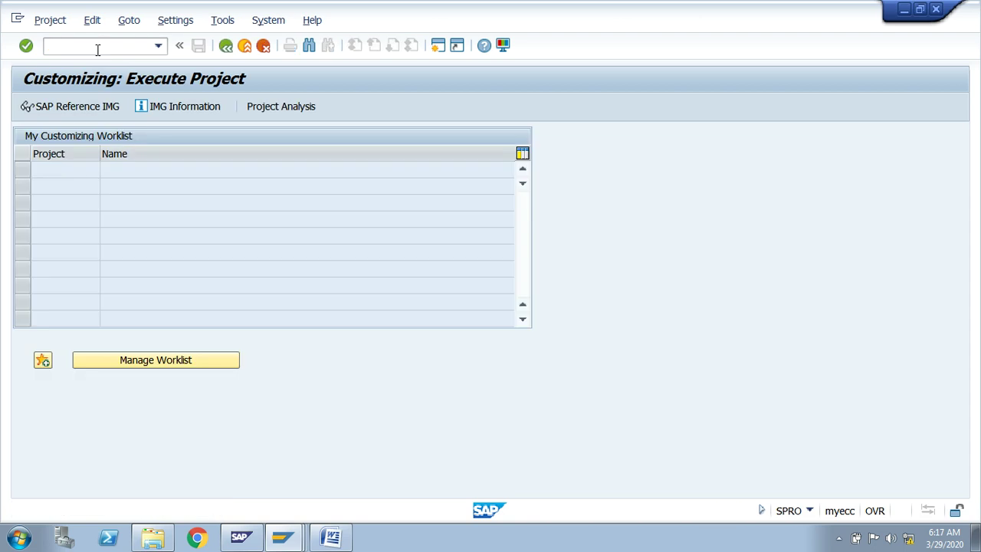
{"action": "left_click", "coordinate": [67, 109]}
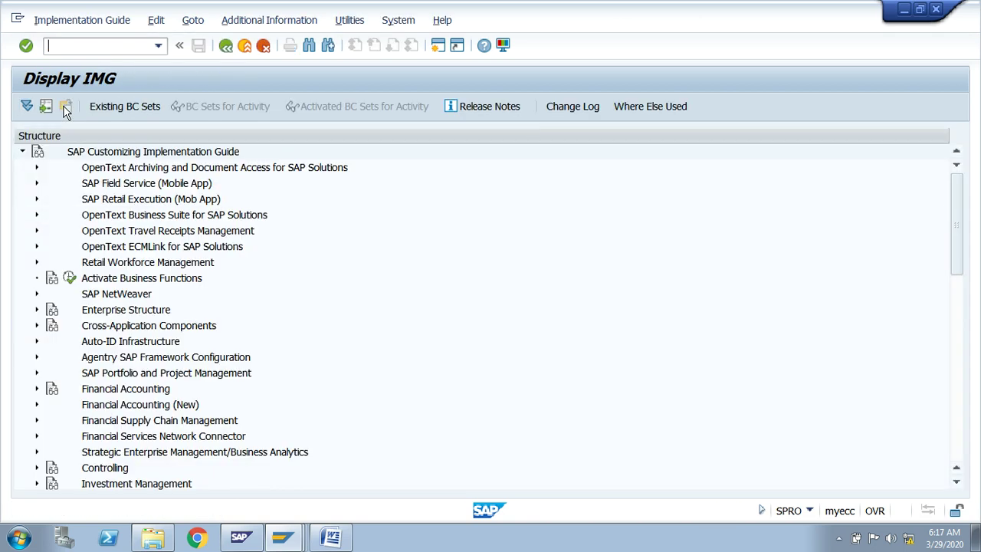
Expand the Financial Accounting (New) node in the IMG structure.
{"action": "left_click", "coordinate": [121, 206]}
{"action": "key", "text": "Down"}
{"action": "key", "text": "Down"}
{"action": "key", "text": "Down"}
{"action": "key", "text": "Down"}
{"action": "key", "text": "Down"}
{"action": "key", "text": "Down"}
{"action": "key", "text": "Down"}
{"action": "key", "text": "Down"}
{"action": "key", "text": "Down"}
{"action": "key", "text": "Down"}
{"action": "key", "text": "Down"}
{"action": "key", "text": "Down"}
{"action": "key", "text": "Down"}
{"action": "key", "text": "Right"}
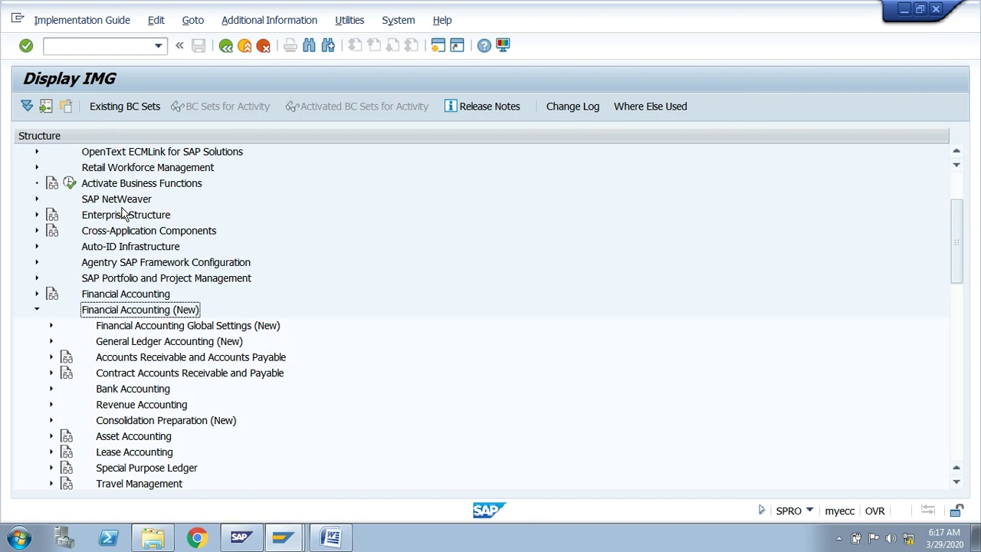
Expand General Ledger Accounting (New), Master Data, G/L Accounts and Preparations in the IMG structure.
{"action": "key", "text": "Down"}
{"action": "key", "text": "Down"}
{"action": "key", "text": "Right"}
{"action": "key", "text": "Down"}
{"action": "key", "text": "Right"}
{"action": "key", "text": "Down"}
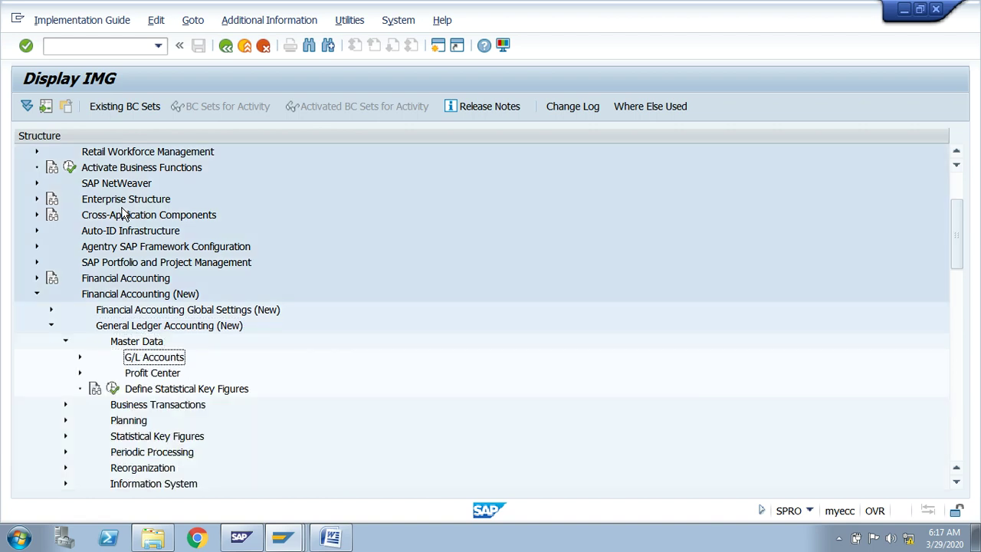
{"action": "key", "text": "Right"}
{"action": "key", "text": "Down"}
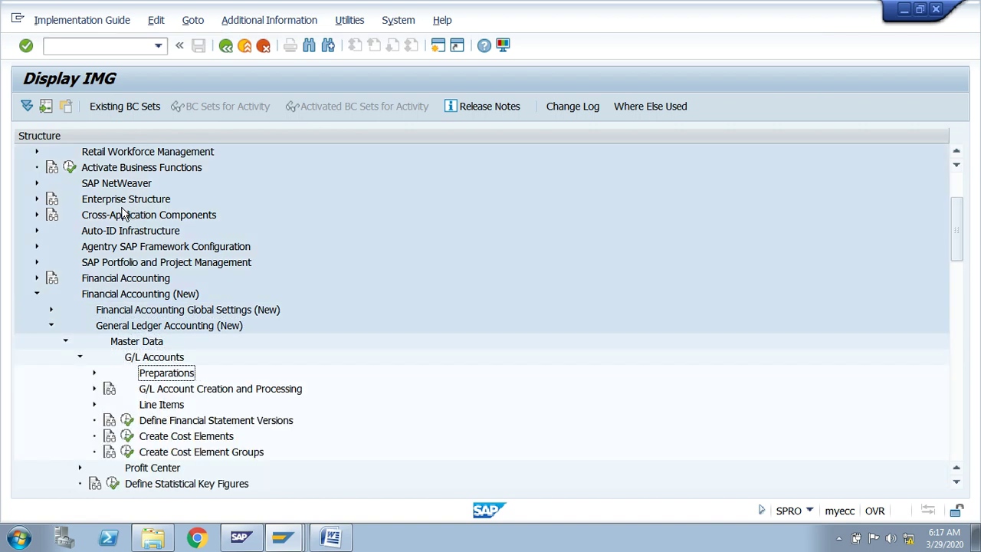
{"action": "key", "text": "Right"}
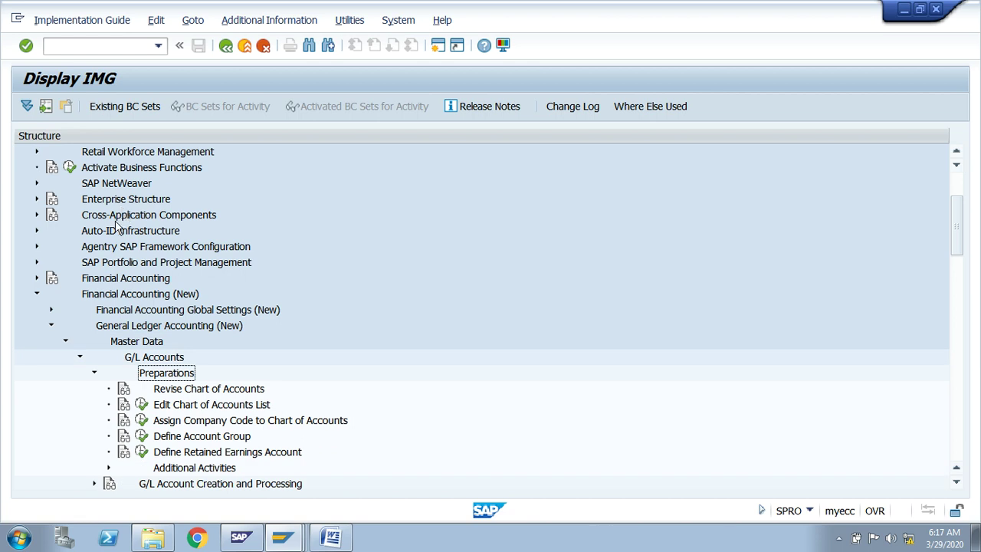
Display the IMG Activity keys as additional information and widen their column to show the full codes.
{"action": "left_click", "coordinate": [178, 407]}
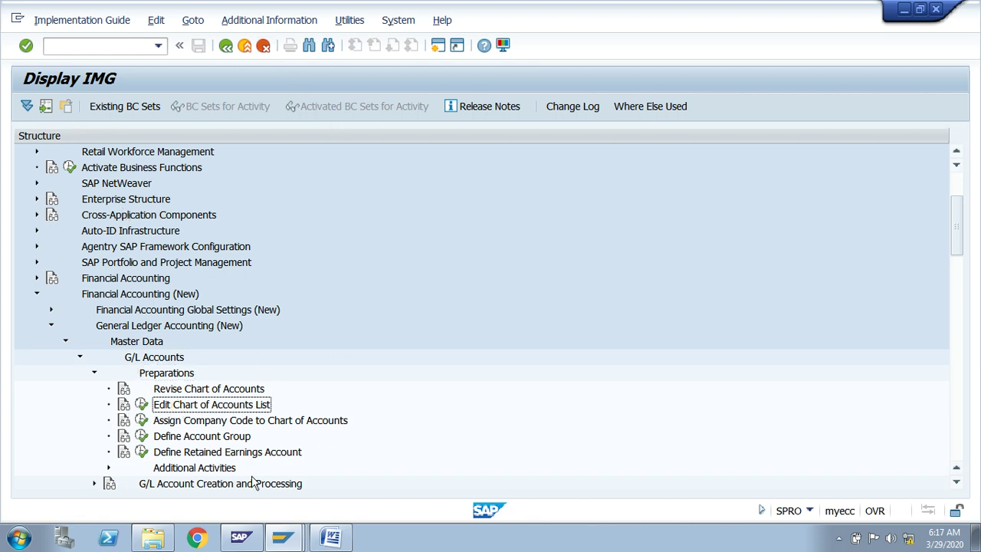
{"action": "left_click", "coordinate": [253, 22]}
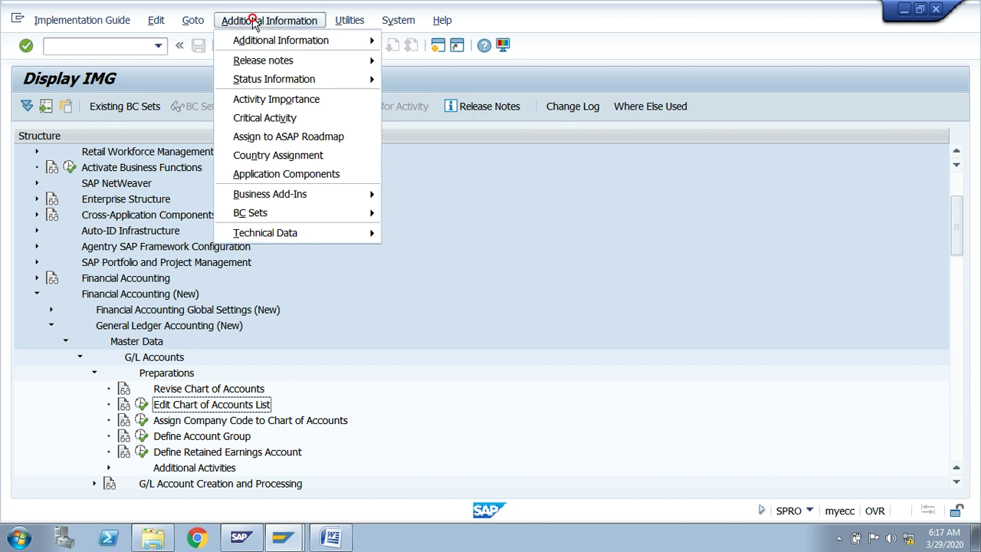
{"action": "mouse_move", "coordinate": [268, 41]}
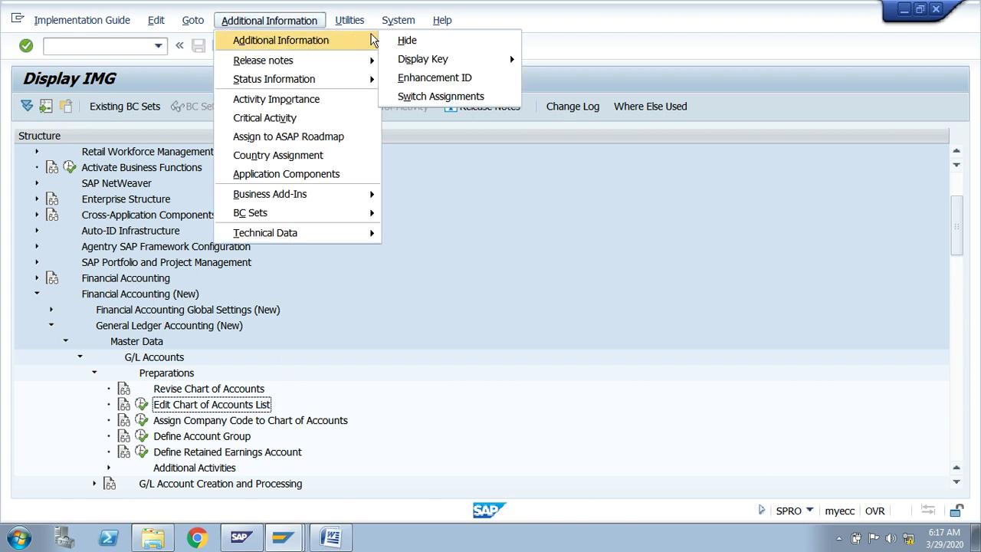
{"action": "mouse_move", "coordinate": [438, 62]}
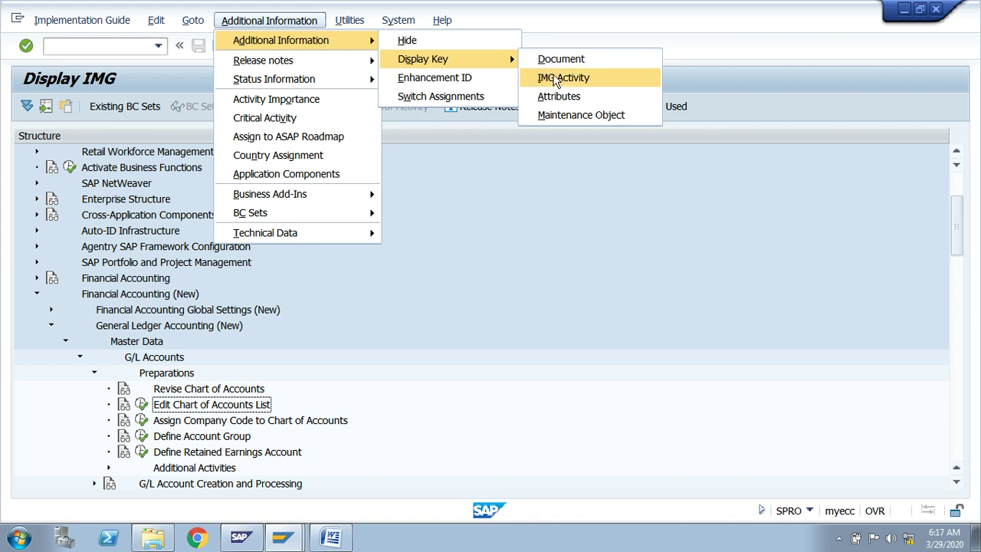
{"action": "left_click", "coordinate": [555, 80]}
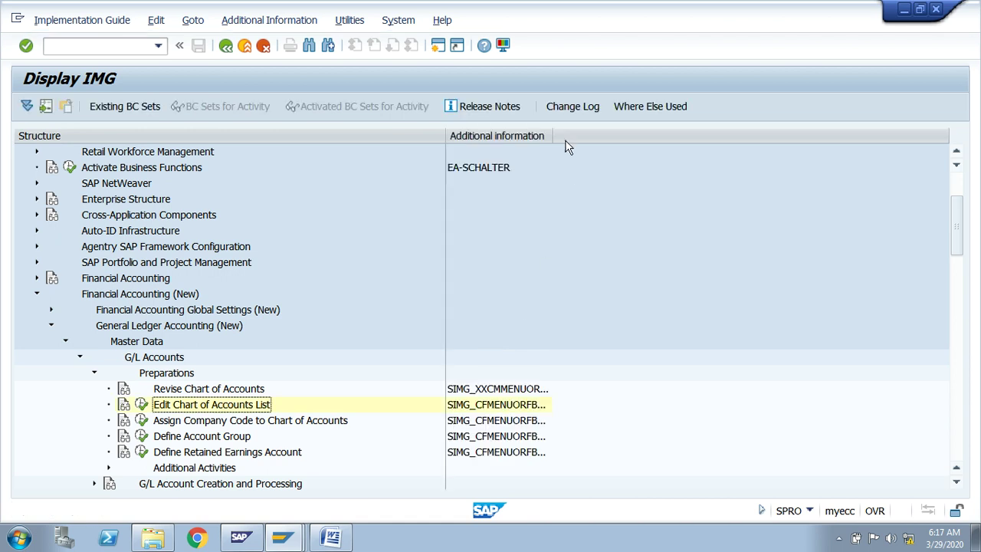
{"action": "left_click_drag", "start_coordinate": [552, 135], "coordinate": [694, 135]}
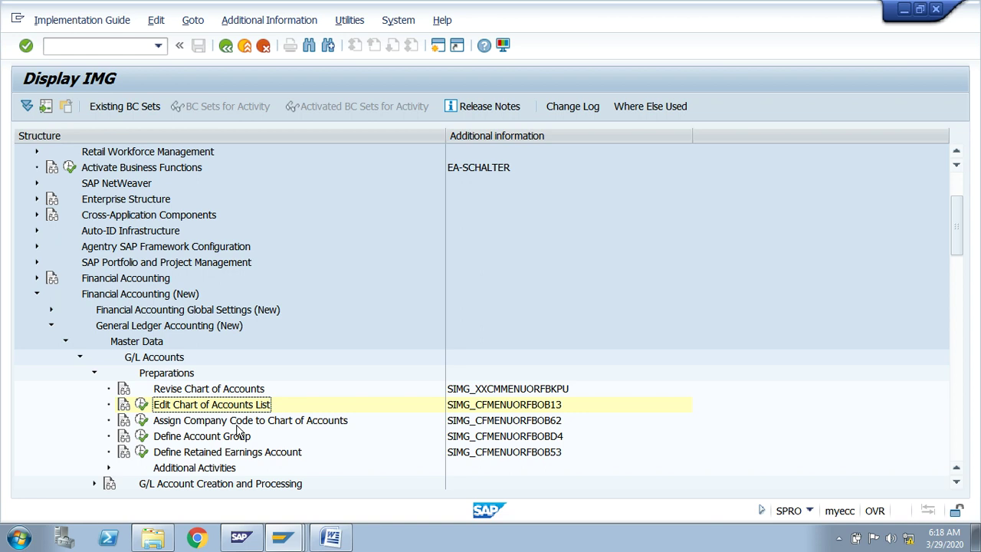
Open the Edit Chart of Accounts List activity and position the list at chart of accounts FOCA.
{"action": "left_click", "coordinate": [141, 407]}
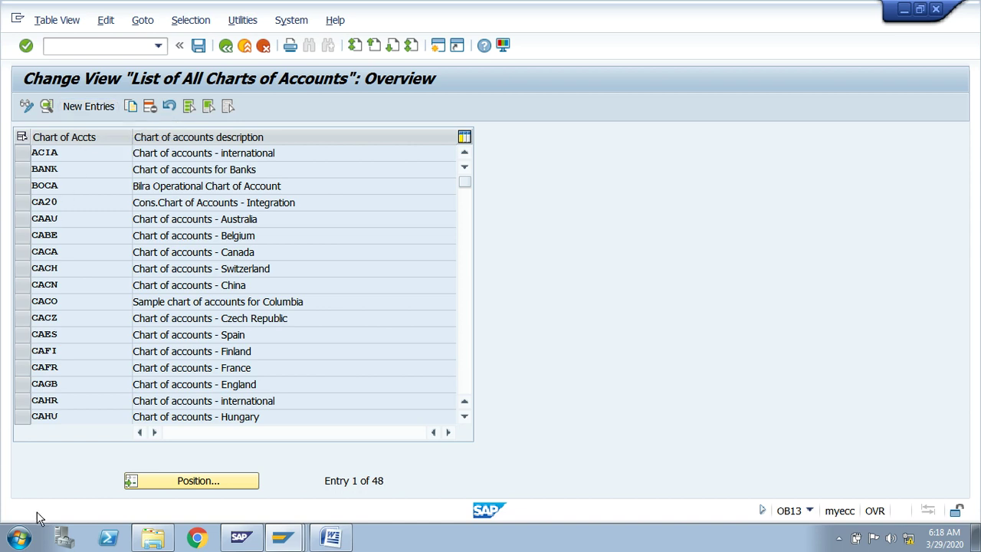
{"action": "left_click", "coordinate": [210, 484]}
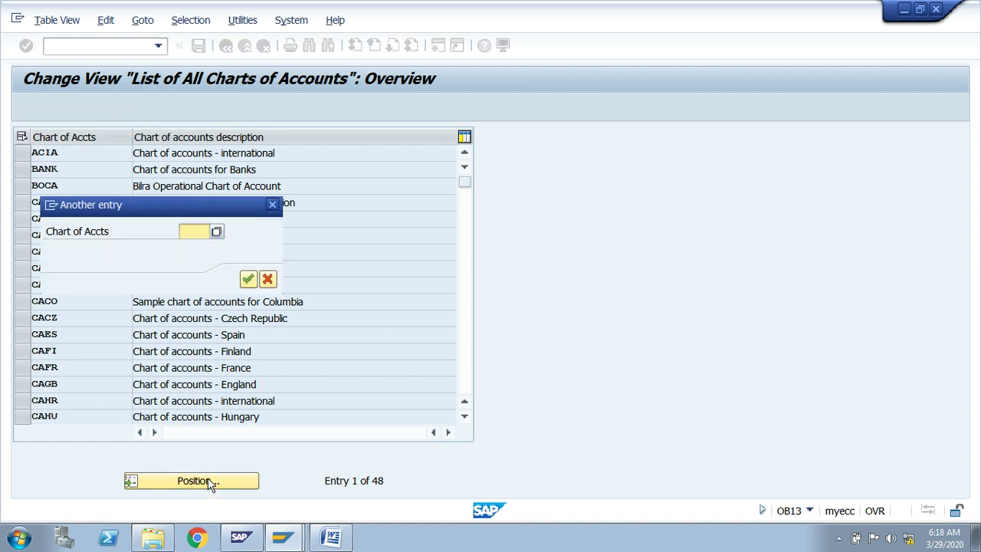
{"action": "type", "text": "foca"}
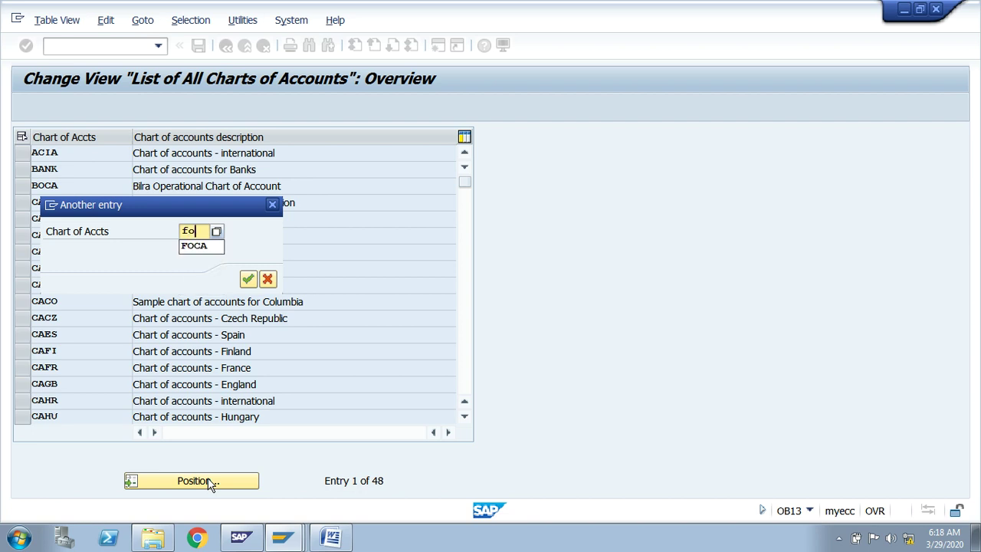
{"action": "key", "text": "Return"}
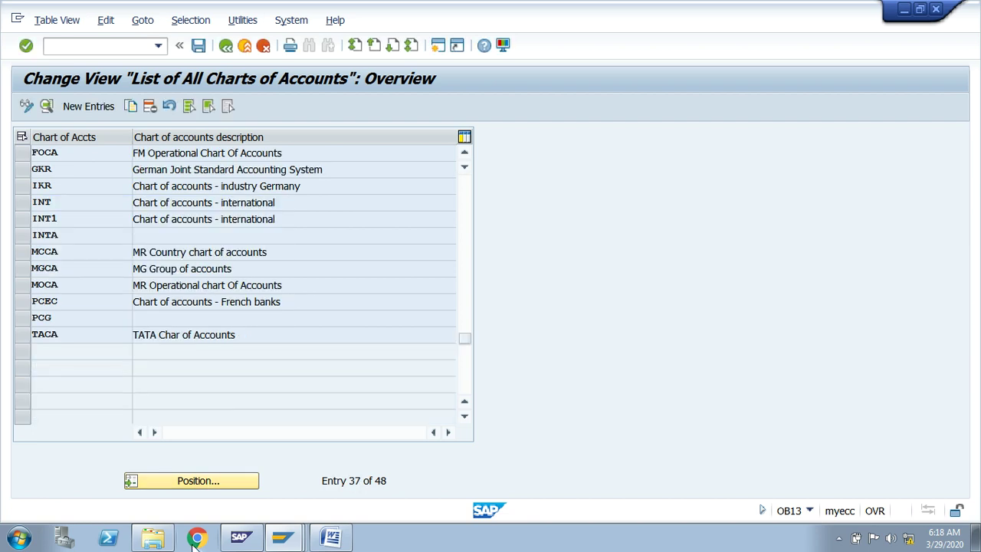
Inspect the details of chart of accounts FOCA, return to the overview and deselect its entry.
{"action": "left_click", "coordinate": [22, 153]}
{"action": "left_click", "coordinate": [185, 156]}
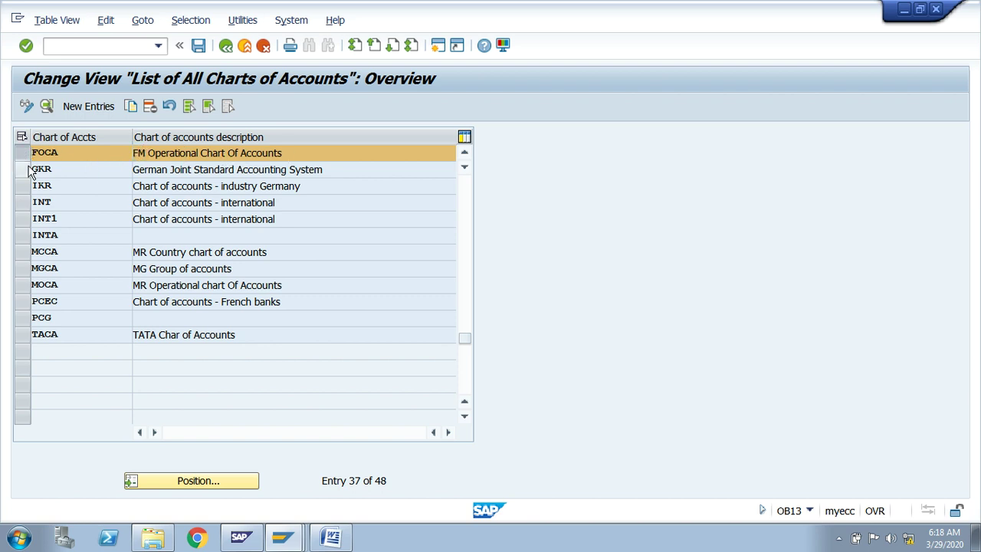
{"action": "left_click", "coordinate": [46, 107]}
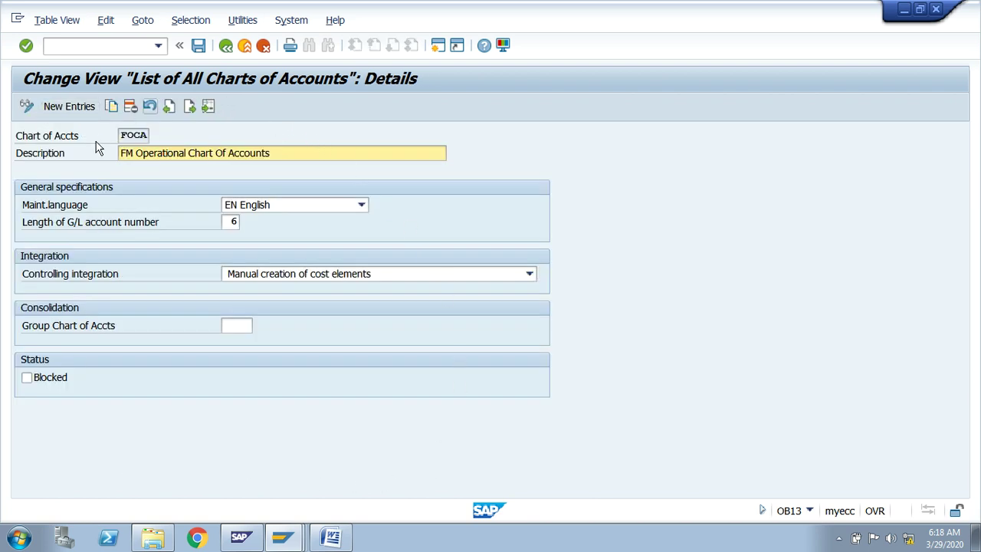
{"action": "left_click_drag", "start_coordinate": [276, 153], "coordinate": [142, 157]}
{"action": "left_click", "coordinate": [143, 157]}
{"action": "left_click", "coordinate": [226, 47]}
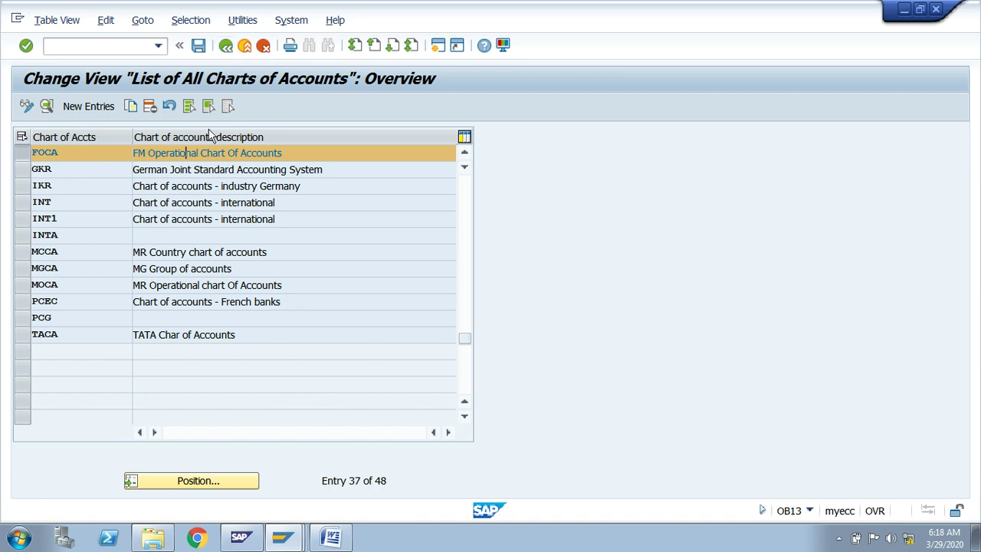
{"action": "left_click", "coordinate": [22, 156]}
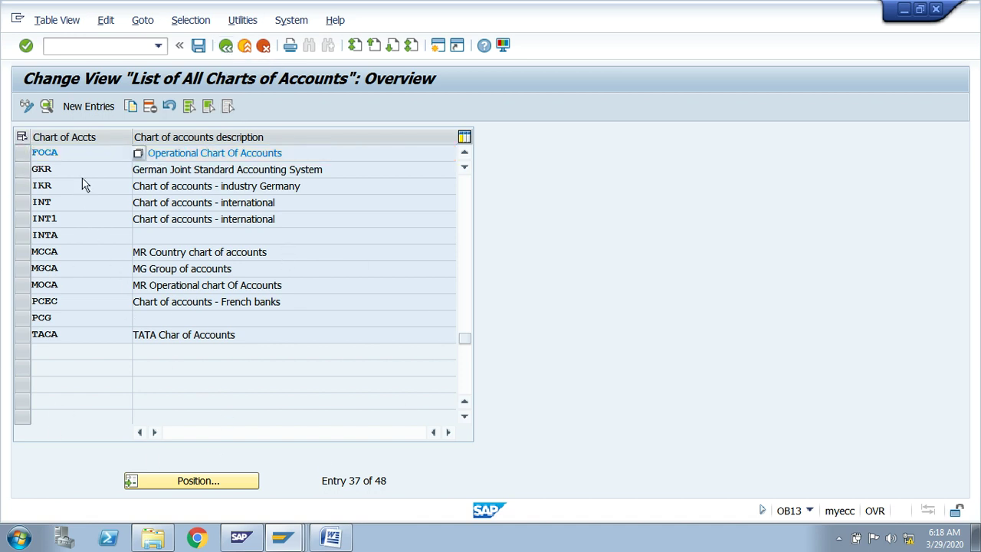
Start a new chart of accounts entry FCCA with the description "FM Country Specifc Chart of Accounts".
{"action": "left_click", "coordinate": [76, 109]}
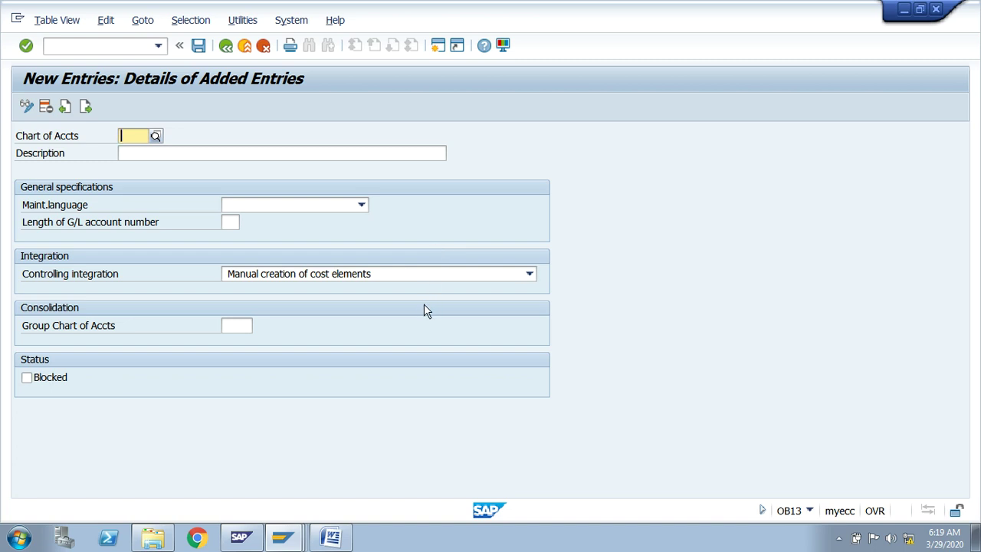
{"action": "type", "text": "FCCA"}
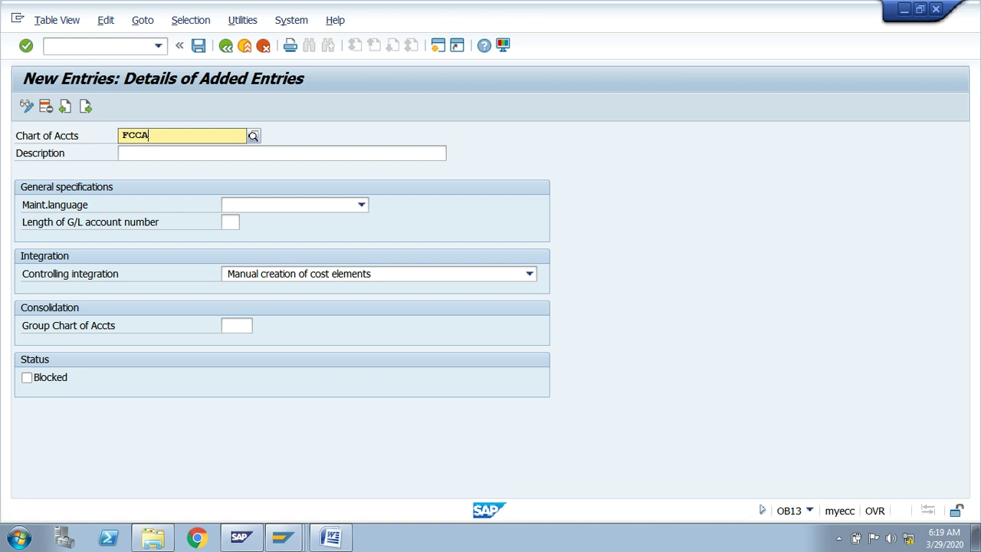
{"action": "key", "text": "Tab"}
{"action": "type", "text": "FM Count"}
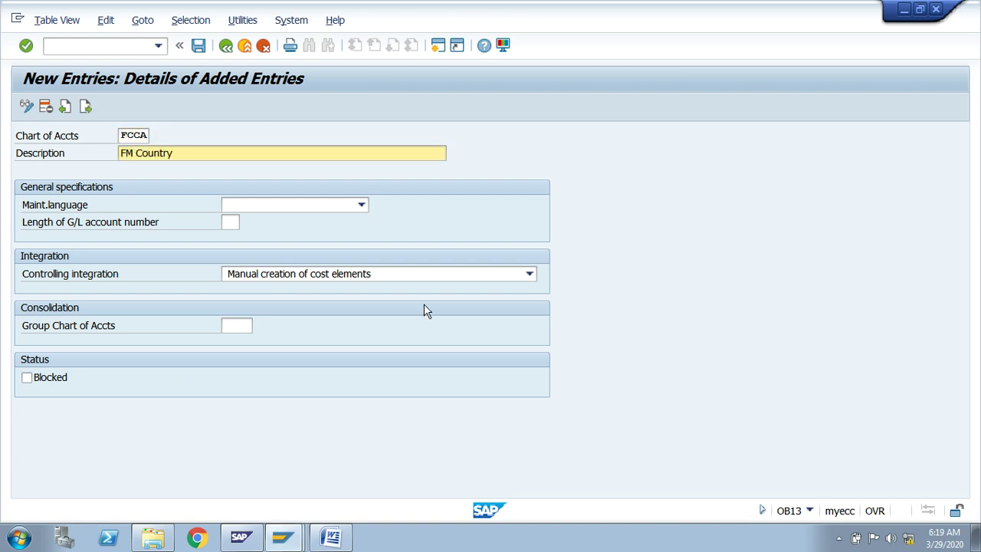
{"action": "type", "text": "ry S"}
{"action": "type", "text": "pec"}
{"action": "type", "text": "ific "}
{"action": "type", "text": "C"}
{"action": "type", "text": "hart of a"}
{"action": "key", "text": "BackSpace"}
{"action": "type", "text": "Accounts"}
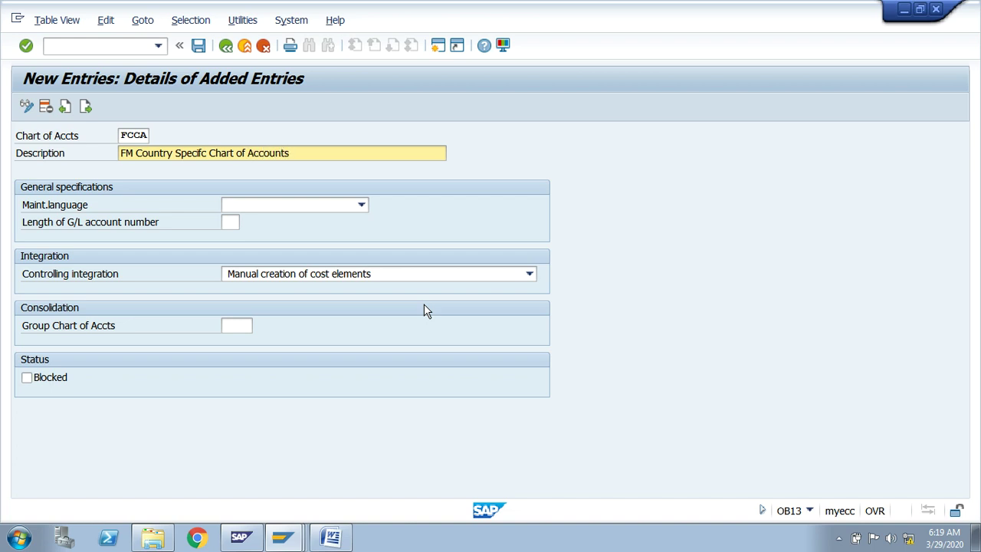
Set the new chart's maintenance language to EN English and switch to the Word notes.
{"action": "left_click", "coordinate": [265, 207]}
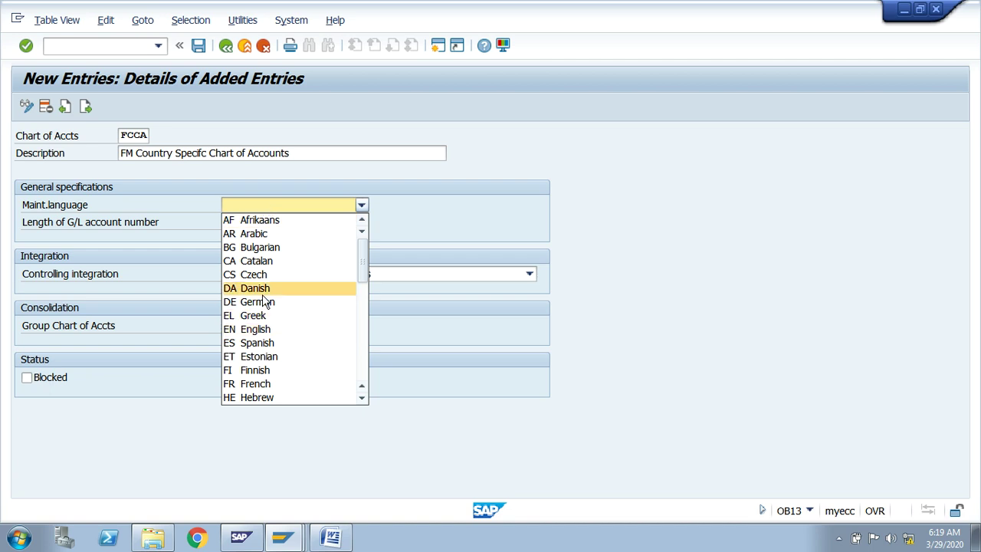
{"action": "left_click", "coordinate": [264, 331]}
{"action": "key", "text": "alt+Tab"}
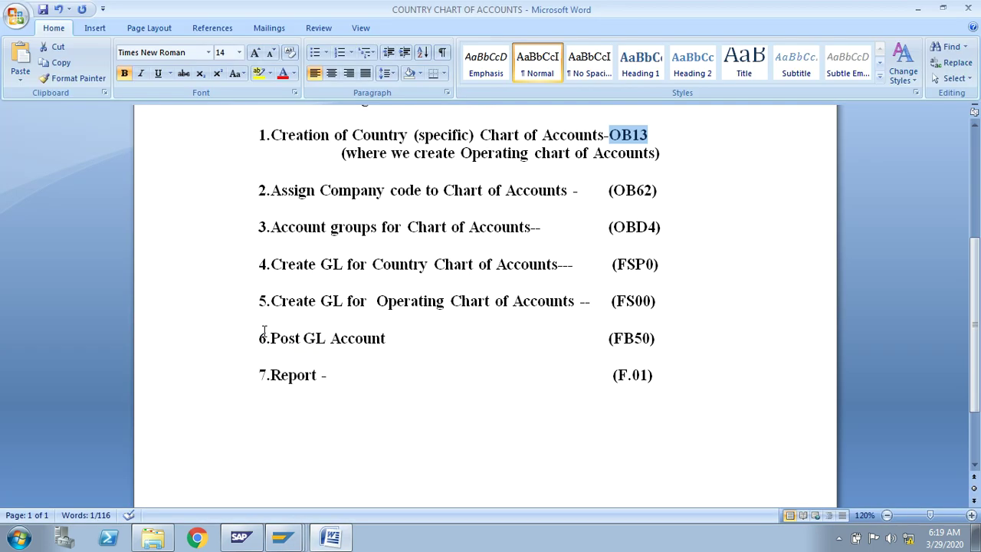
Back in SAP, set the G/L account number length to 6 and choose Manual creation of cost elements for controlling integration.
{"action": "key", "text": "alt+Tab"}
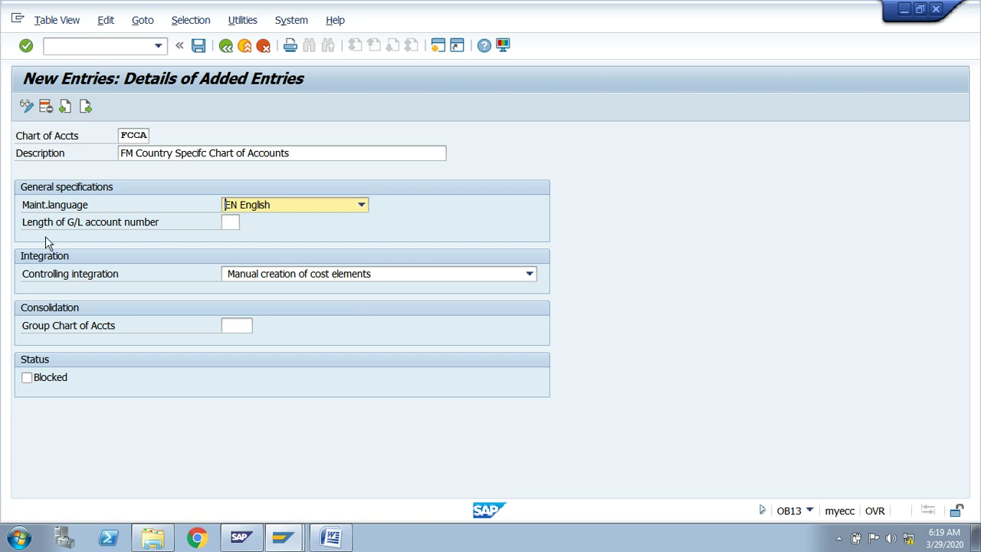
{"action": "left_click", "coordinate": [224, 223]}
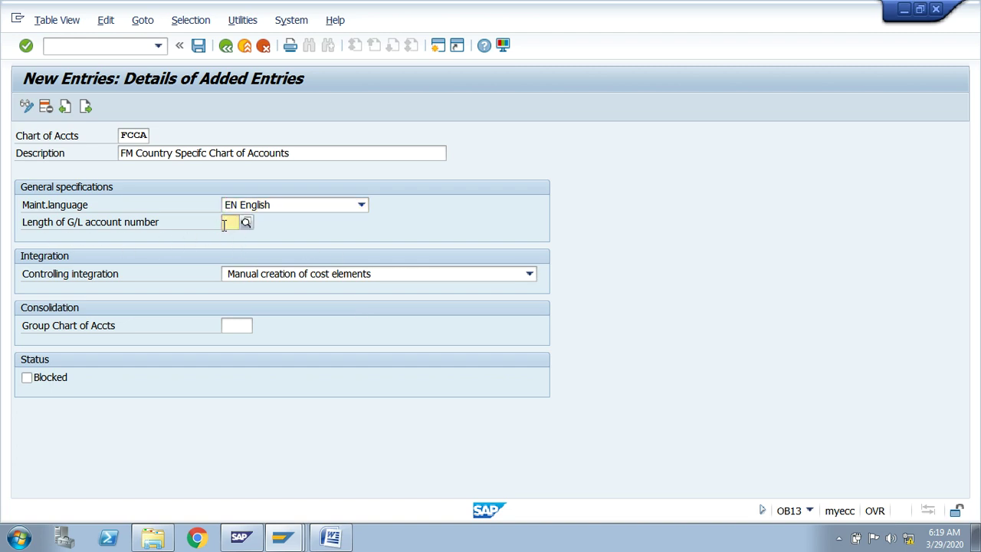
{"action": "type", "text": "6"}
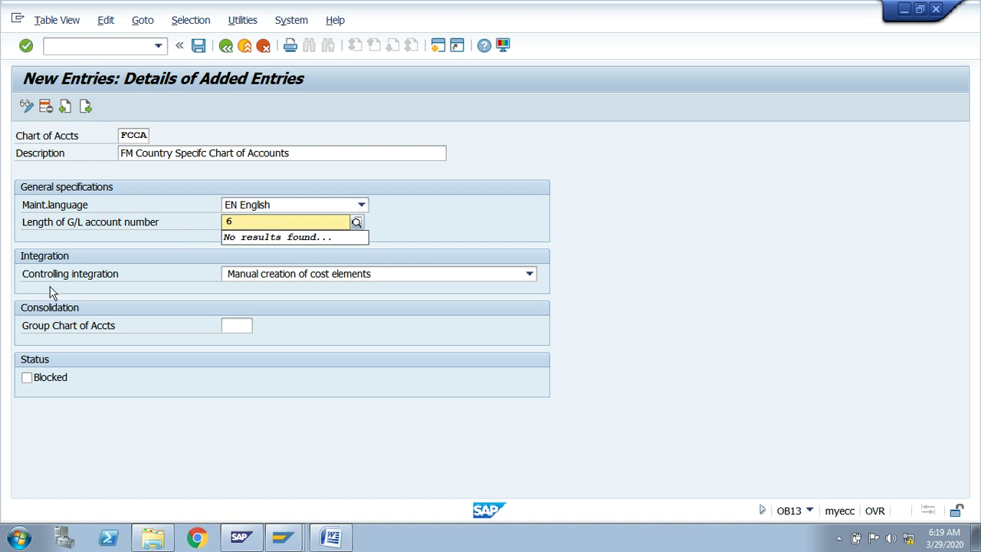
{"action": "left_click", "coordinate": [242, 279]}
{"action": "left_click", "coordinate": [249, 290]}
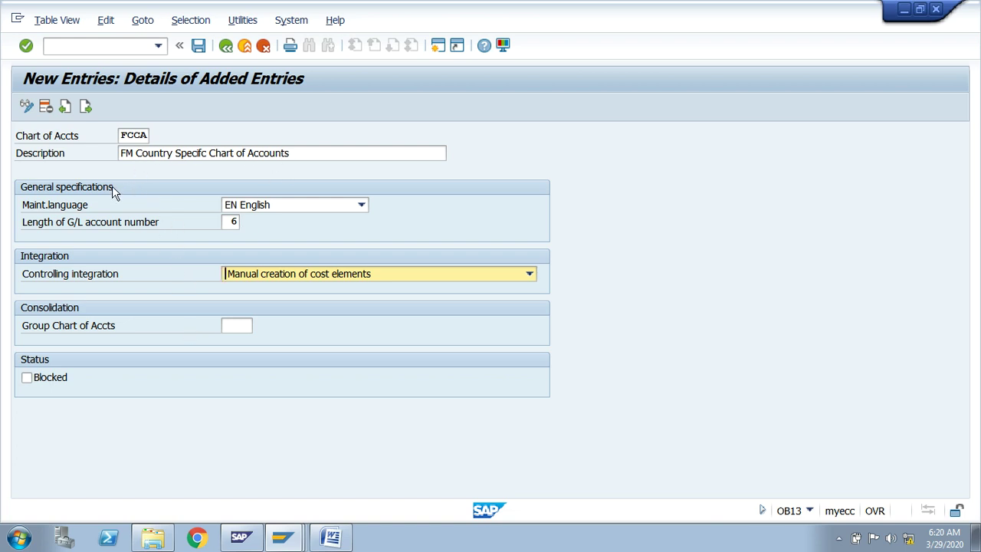
Save chart of accounts FCCA, recording it in own customizing request Y01K900055 for the FM group implementation.
{"action": "left_click", "coordinate": [126, 136]}
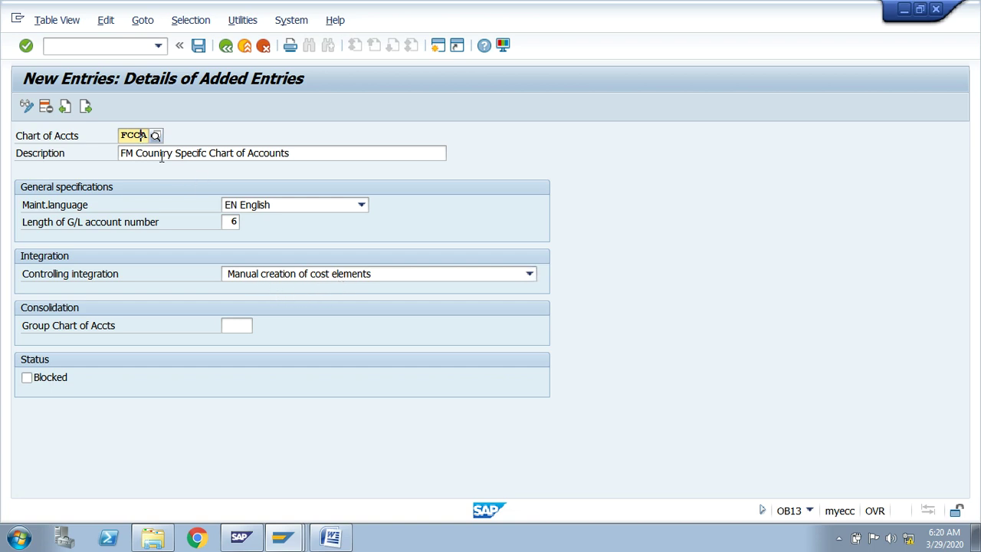
{"action": "left_click", "coordinate": [199, 45]}
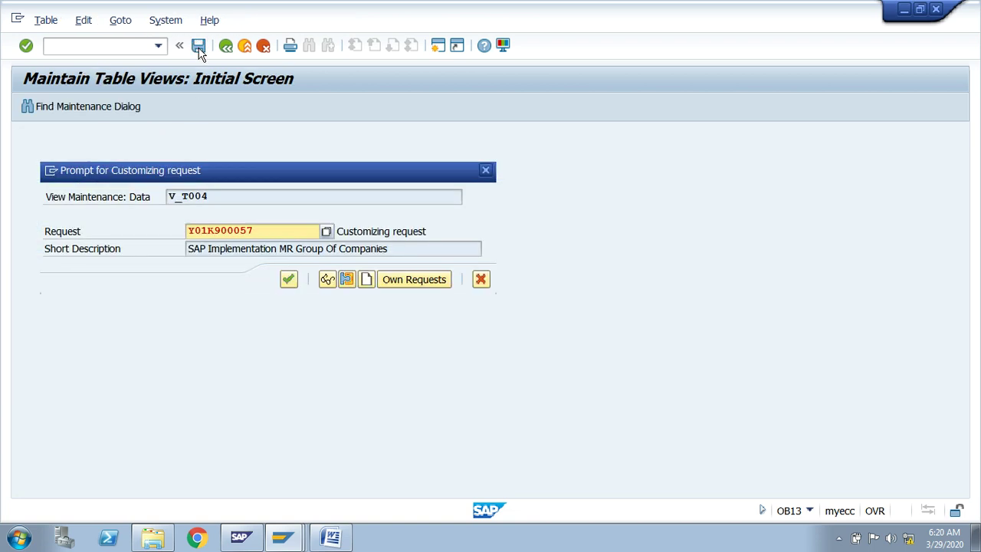
{"action": "left_click", "coordinate": [390, 283]}
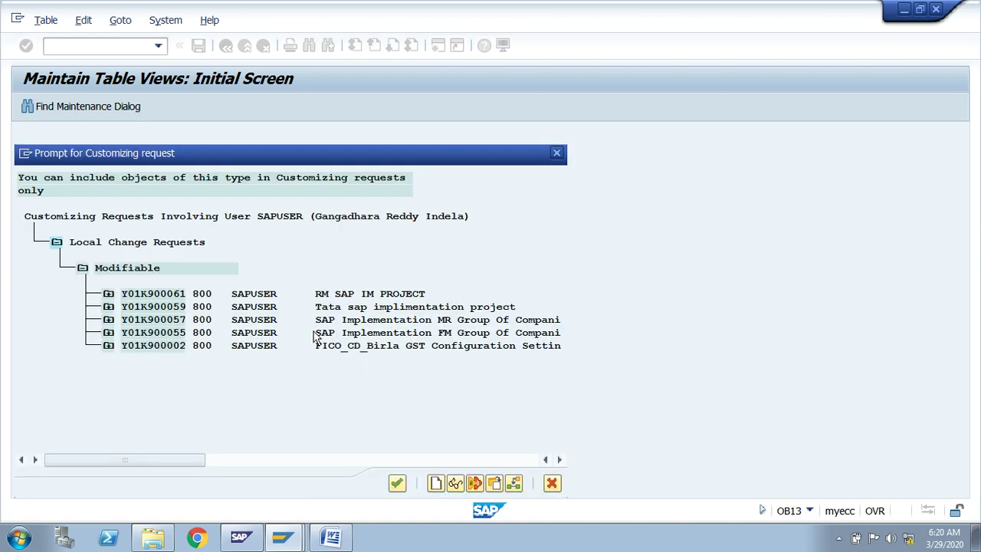
{"action": "double_click", "coordinate": [429, 334]}
{"action": "left_click", "coordinate": [288, 281]}
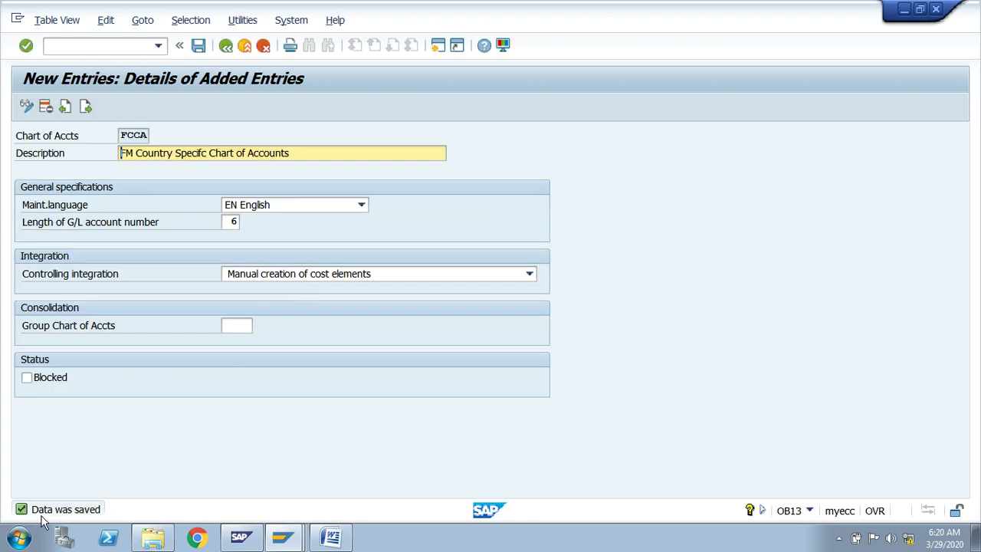
Return to the IMG, reopen the chart of accounts list and position it at FCCA.
{"action": "left_click", "coordinate": [225, 46]}
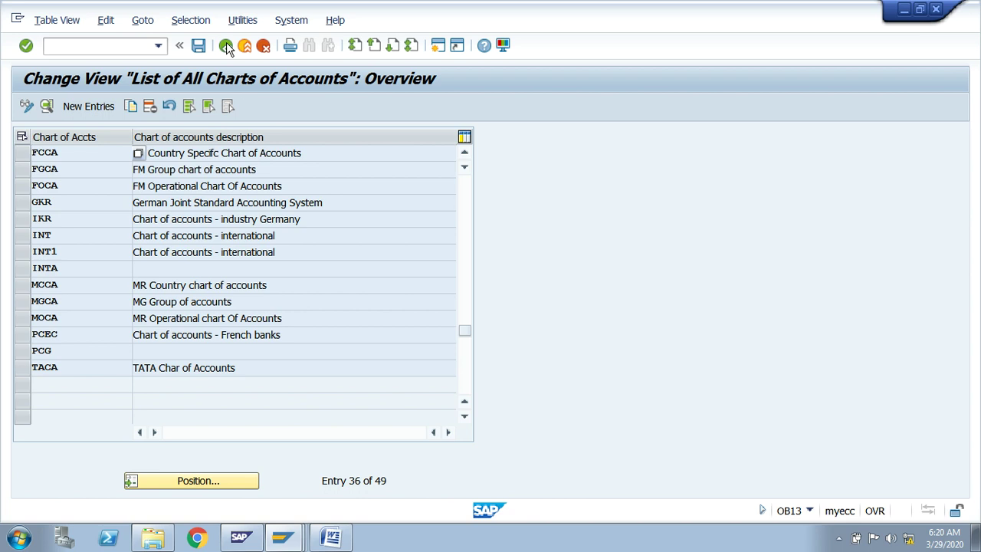
{"action": "scroll", "coordinate": [282, 230], "scroll_direction": "up", "scroll_amount": 2}
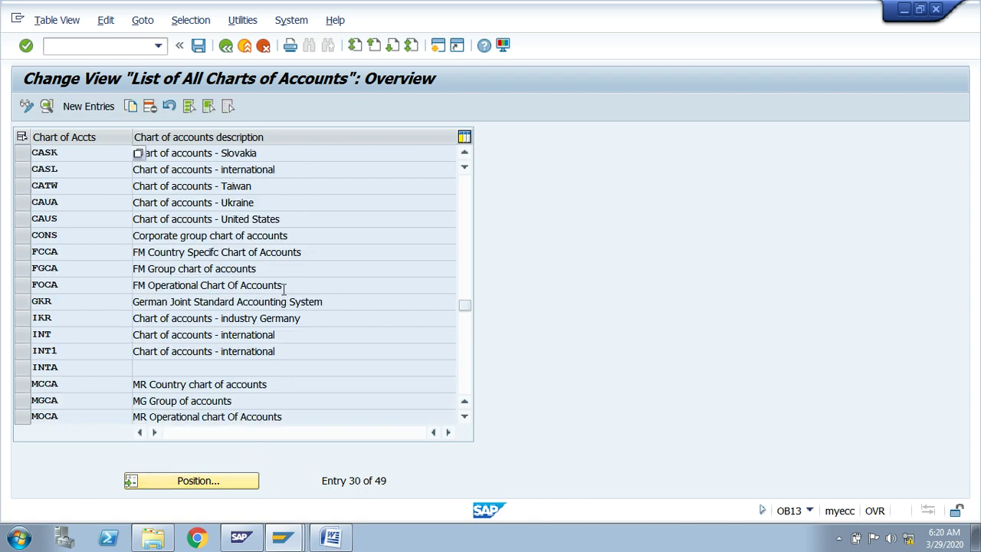
{"action": "left_click", "coordinate": [226, 46]}
{"action": "left_click", "coordinate": [141, 406]}
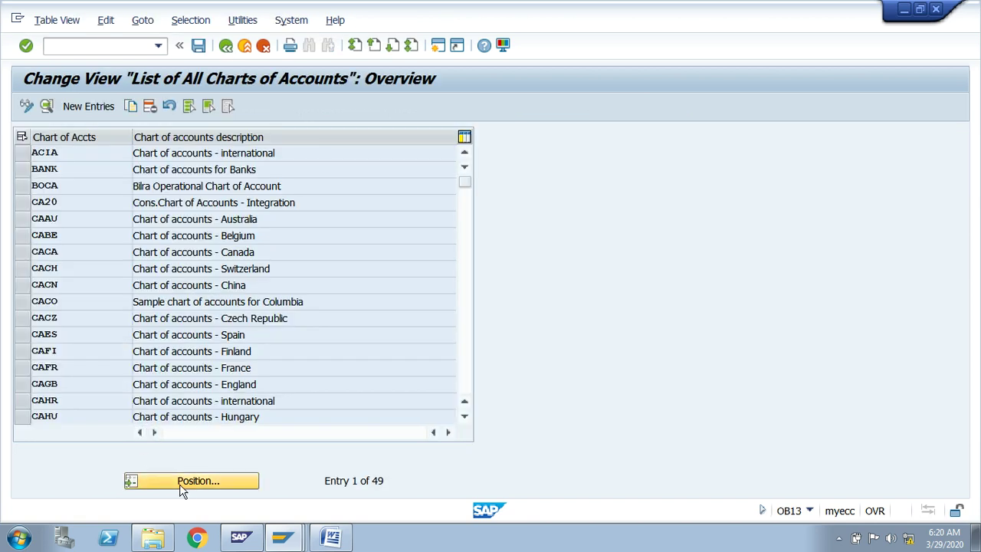
{"action": "left_click", "coordinate": [183, 484]}
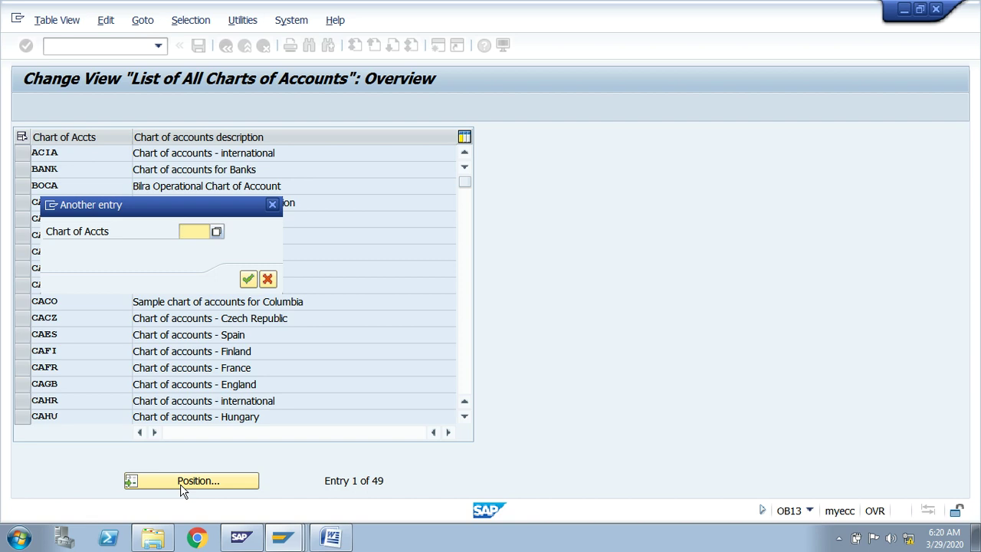
{"action": "type", "text": "FCCA"}
{"action": "key", "text": "Return"}
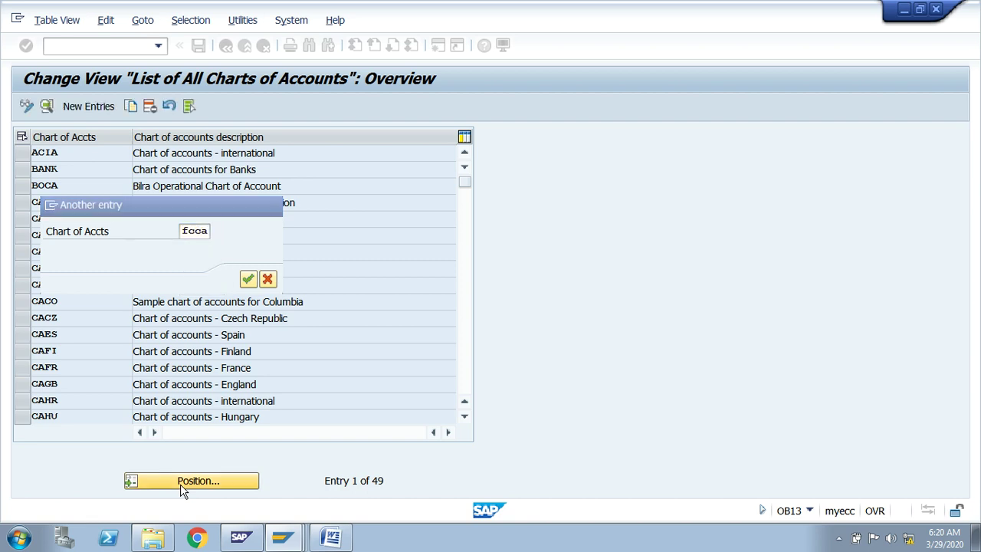
Review the FCCA and FOCA entries with their descriptions in the list and return to the IMG structure.
{"action": "left_click", "coordinate": [73, 153]}
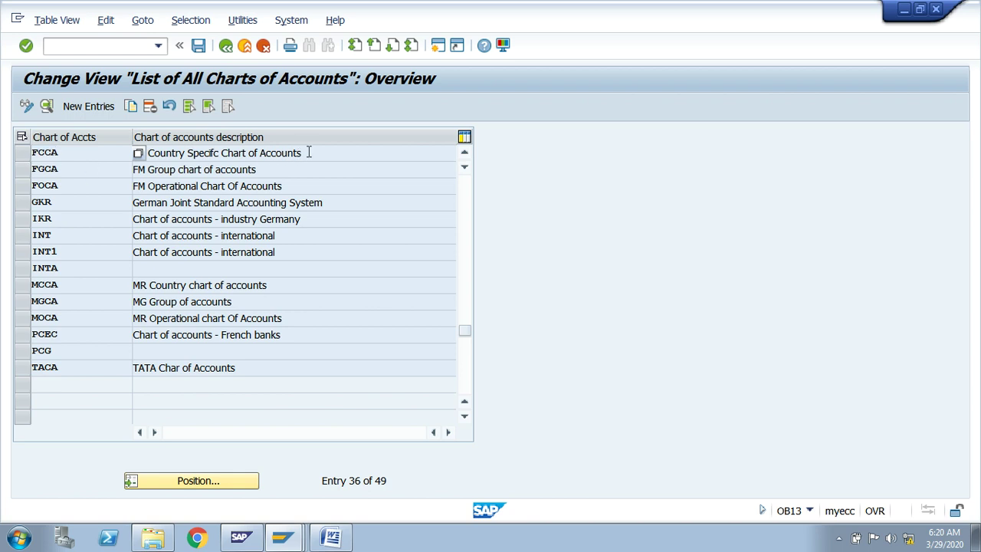
{"action": "left_click_drag", "start_coordinate": [294, 152], "coordinate": [135, 154]}
{"action": "left_click", "coordinate": [140, 163]}
{"action": "left_click", "coordinate": [73, 184]}
{"action": "left_click", "coordinate": [285, 187]}
{"action": "left_click_drag", "start_coordinate": [297, 186], "coordinate": [138, 191]}
{"action": "left_click", "coordinate": [136, 190]}
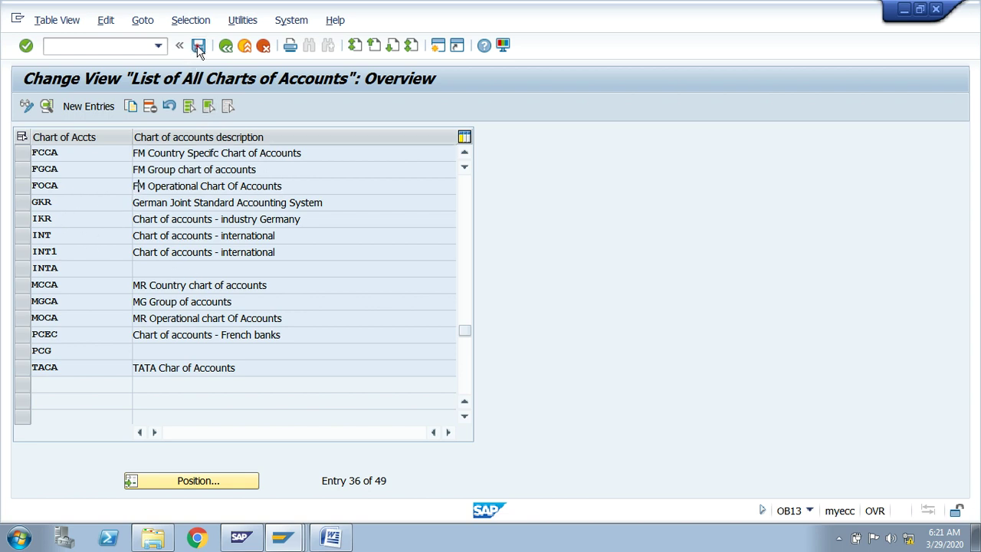
{"action": "left_click", "coordinate": [225, 48]}
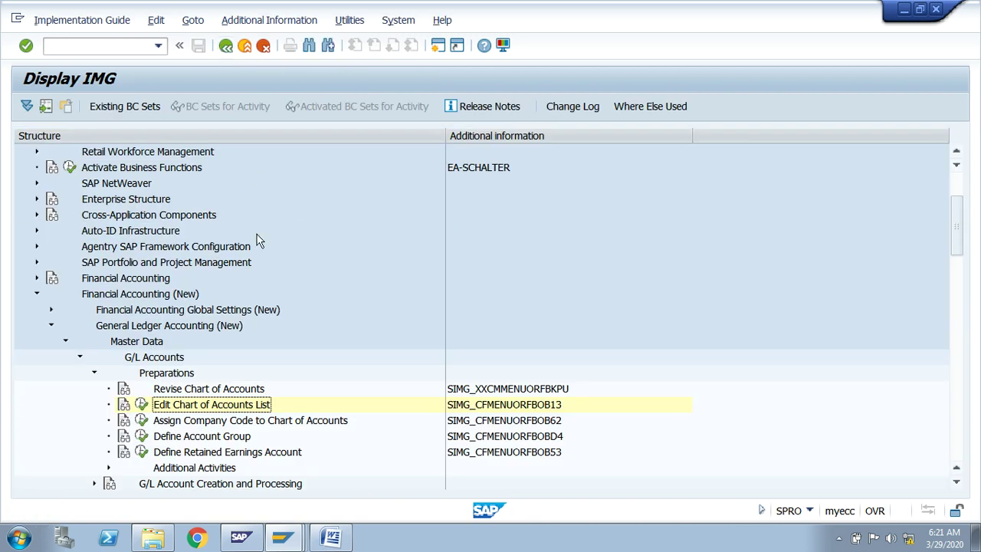
Switch to the Word notes and highlight both lines of task 1 (OB13) in yellow.
{"action": "left_click", "coordinate": [330, 534]}
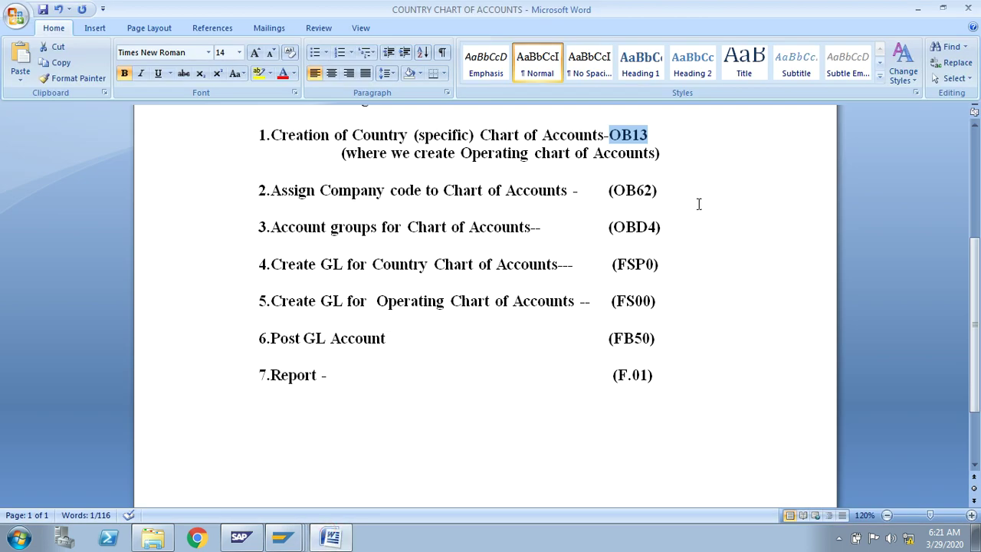
{"action": "left_click_drag", "start_coordinate": [670, 154], "coordinate": [240, 123]}
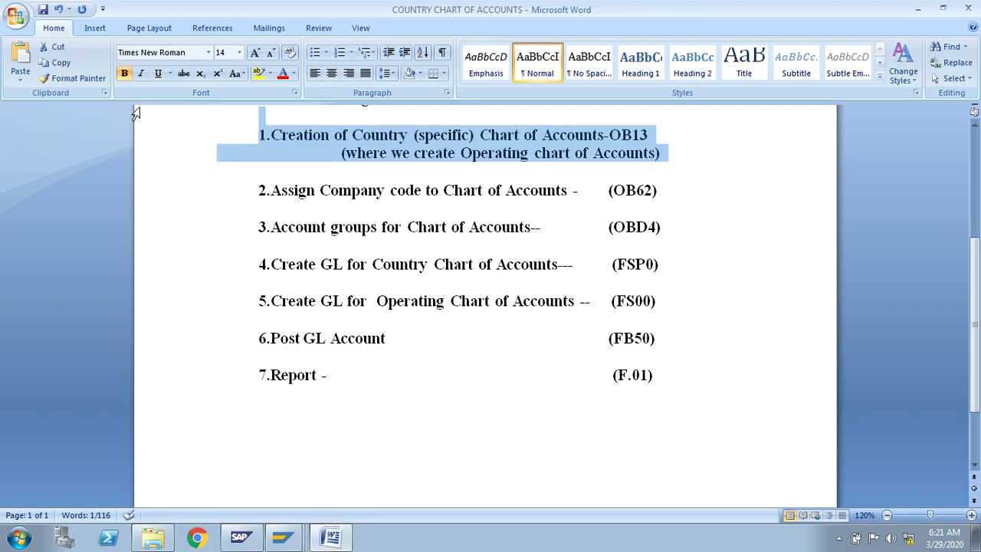
{"action": "left_click", "coordinate": [262, 75]}
{"action": "left_click", "coordinate": [295, 219]}
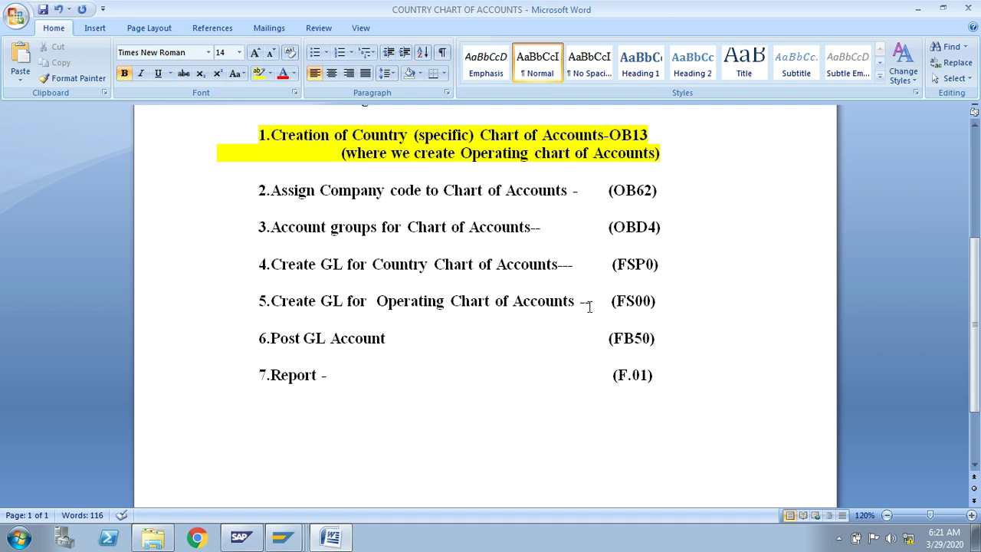
Insert "Country spc" before "Chart of Accounts" in task 2 of the notes.
{"action": "left_click", "coordinate": [443, 190]}
{"action": "type", "text": "Contry"}
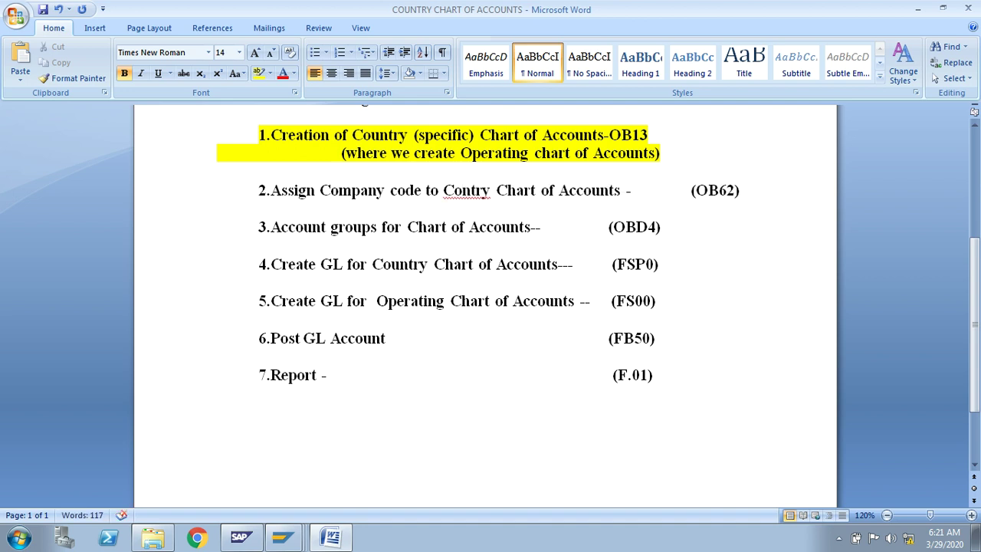
{"action": "key", "text": "BackSpace"}
{"action": "key", "text": "BackSpace"}
{"action": "key", "text": "BackSpace"}
{"action": "key", "text": "BackSpace"}
{"action": "key", "text": "BackSpace"}
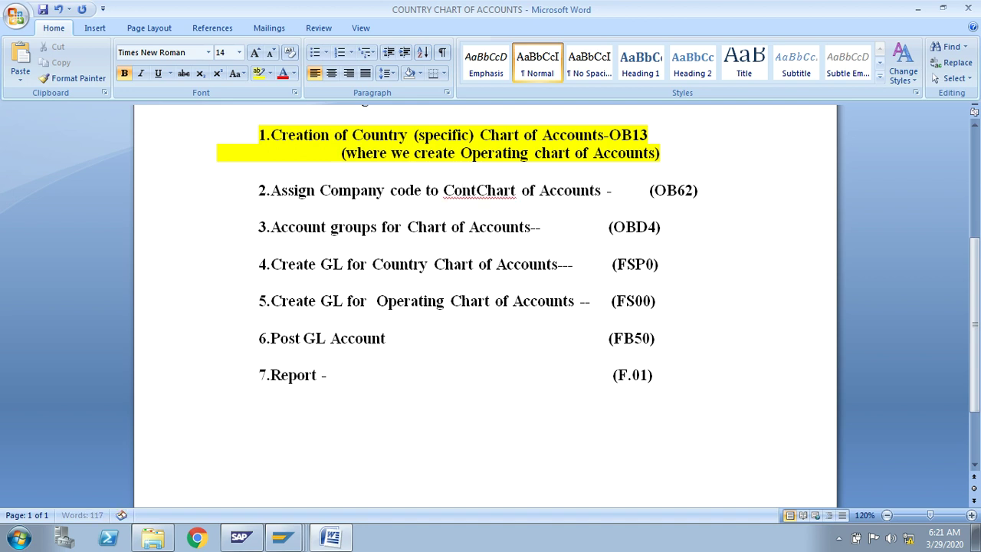
{"action": "type", "text": "un"}
{"action": "type", "text": "try"}
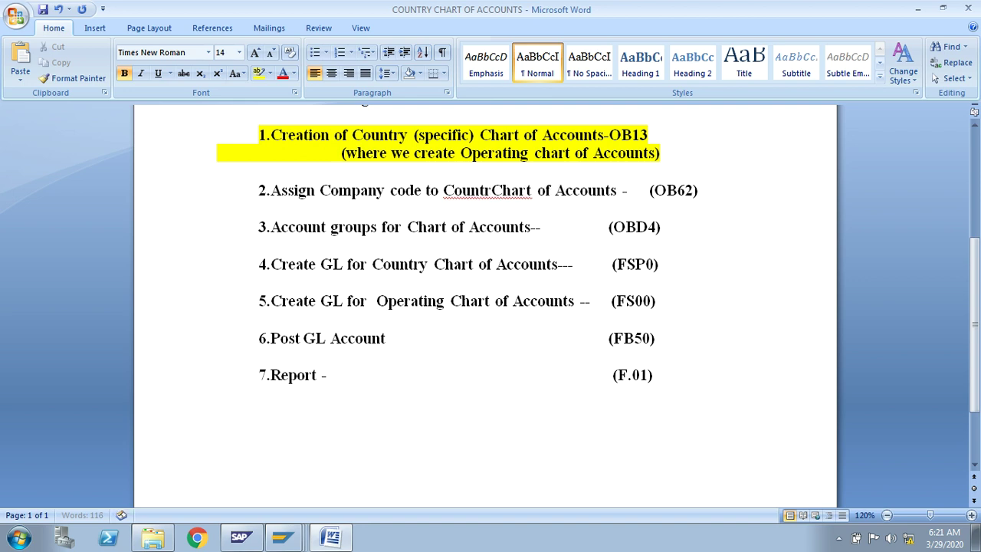
{"action": "type", "text": " spc"}
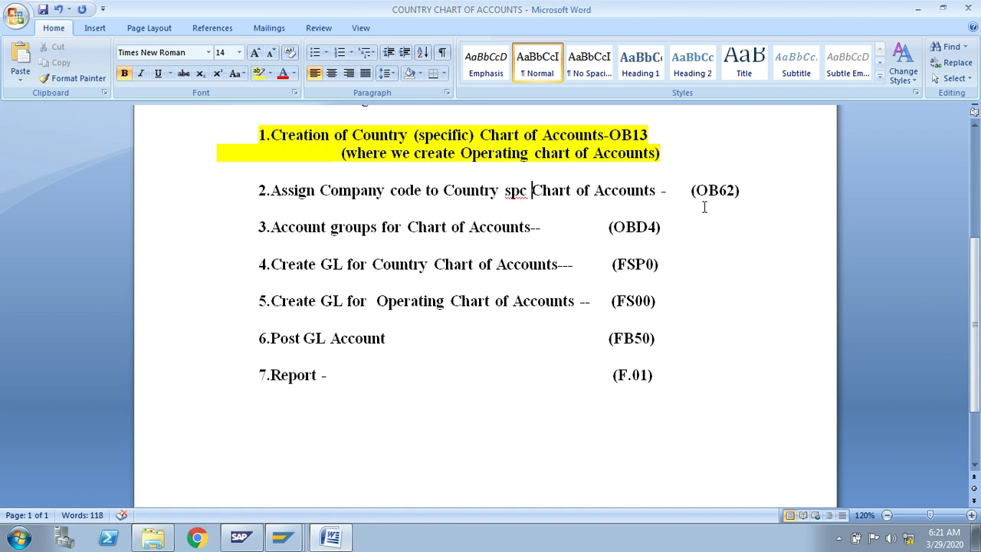
Select transaction code OB62 in task 2, close the SAP Easy Access window and switch to the Display IMG window.
{"action": "left_click_drag", "start_coordinate": [697, 190], "coordinate": [736, 190]}
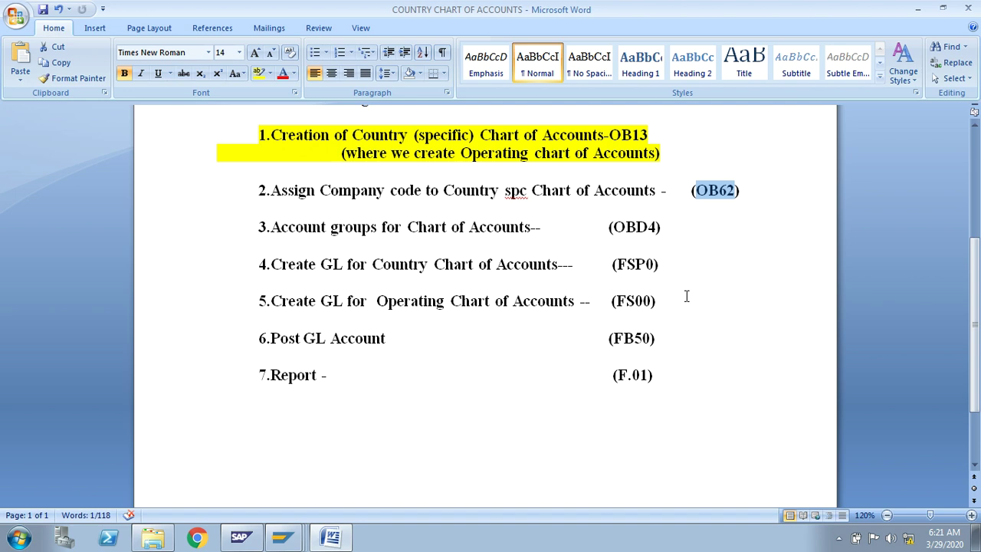
{"action": "left_click_drag", "start_coordinate": [743, 194], "coordinate": [711, 194]}
{"action": "left_click", "coordinate": [282, 536]}
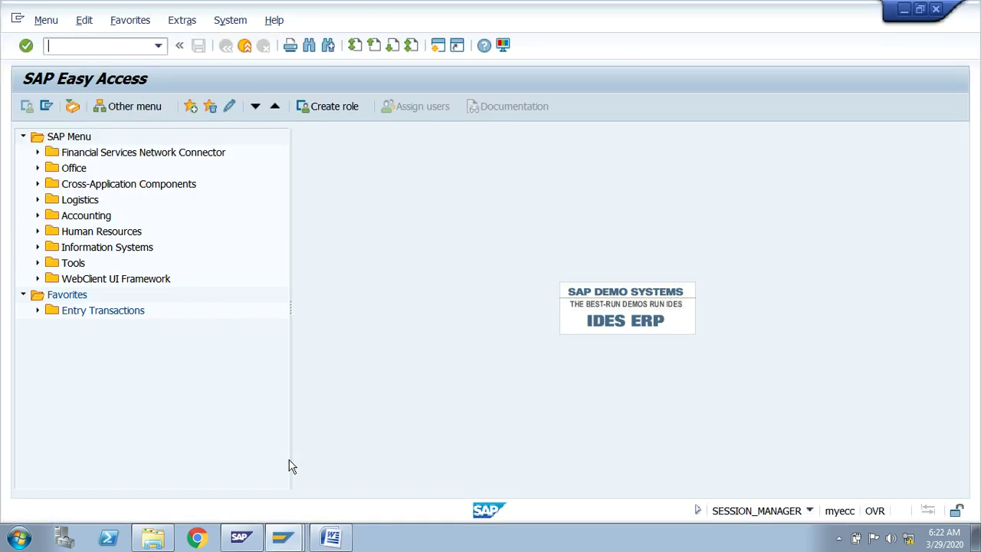
{"action": "left_click", "coordinate": [904, 9]}
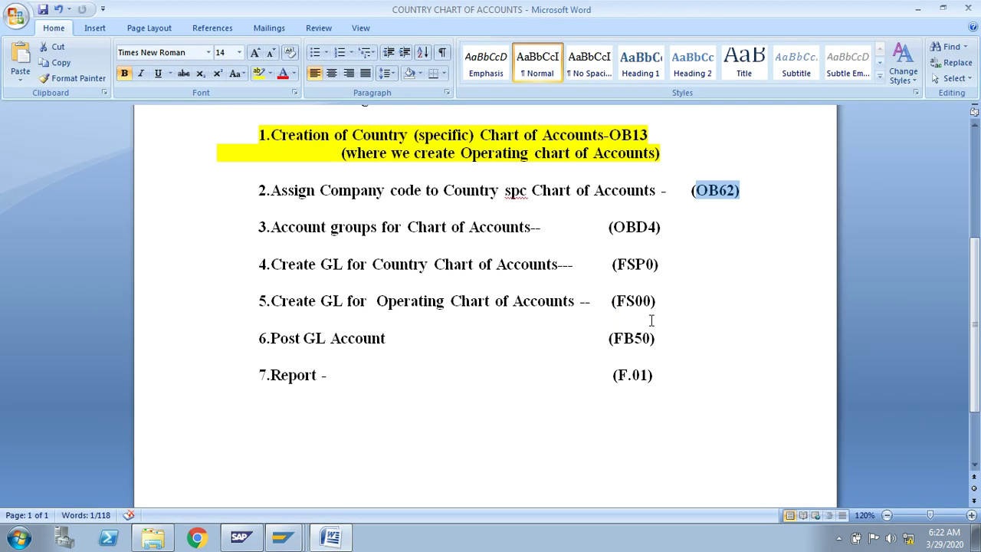
{"action": "left_click", "coordinate": [282, 537]}
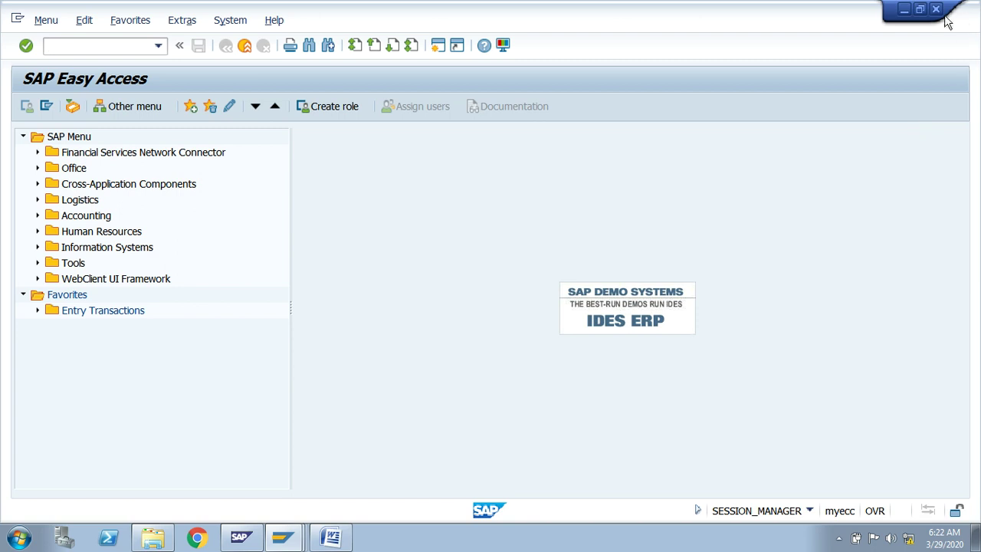
{"action": "left_click", "coordinate": [938, 11]}
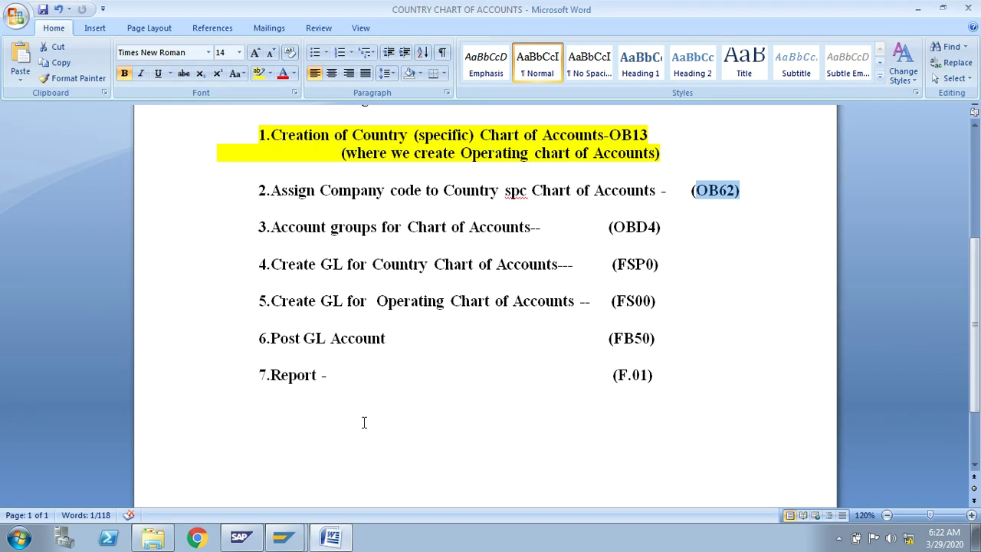
{"action": "left_click", "coordinate": [282, 536]}
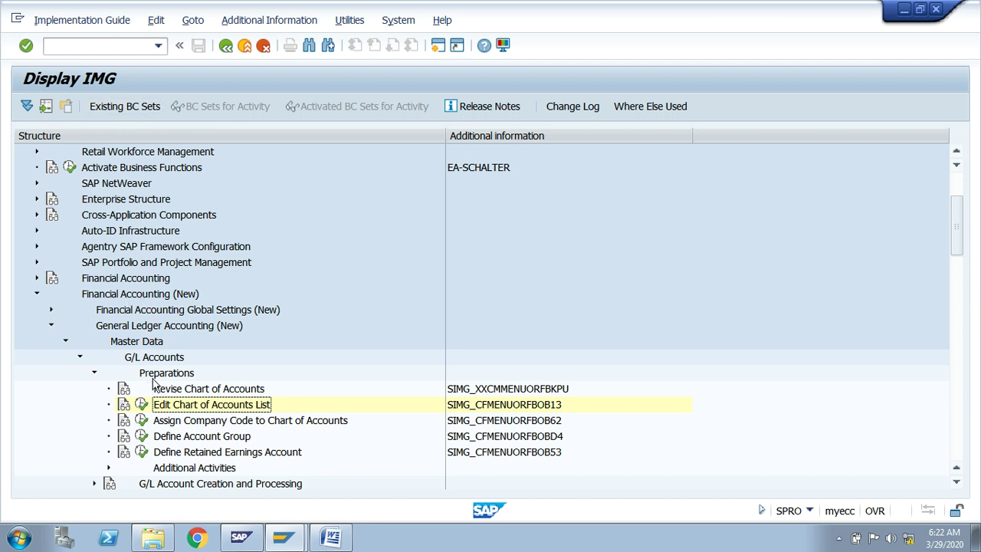
Open the Assign Company Code to Chart of Accounts activity, position the list at company code FM01 and check its chart of accounts.
{"action": "left_click", "coordinate": [170, 426]}
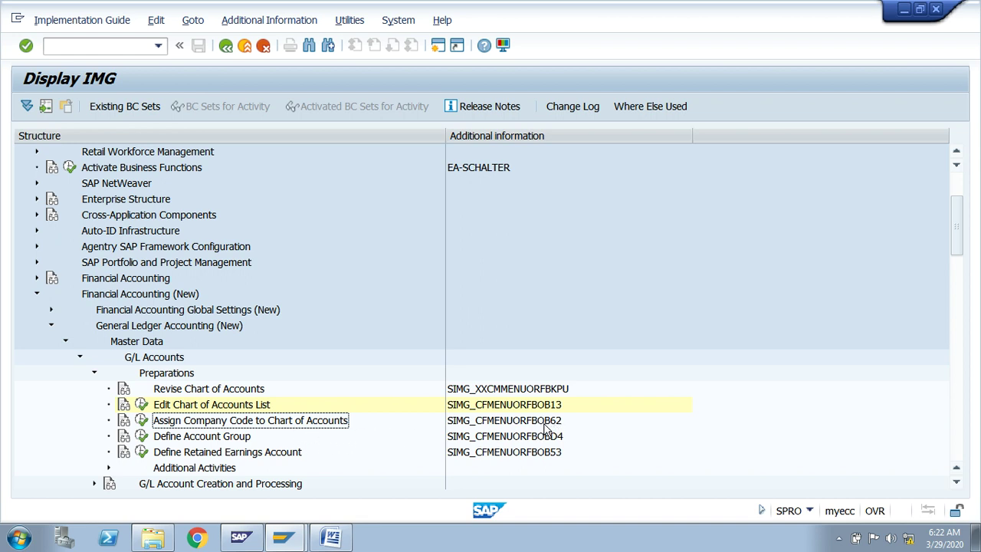
{"action": "left_click", "coordinate": [143, 423]}
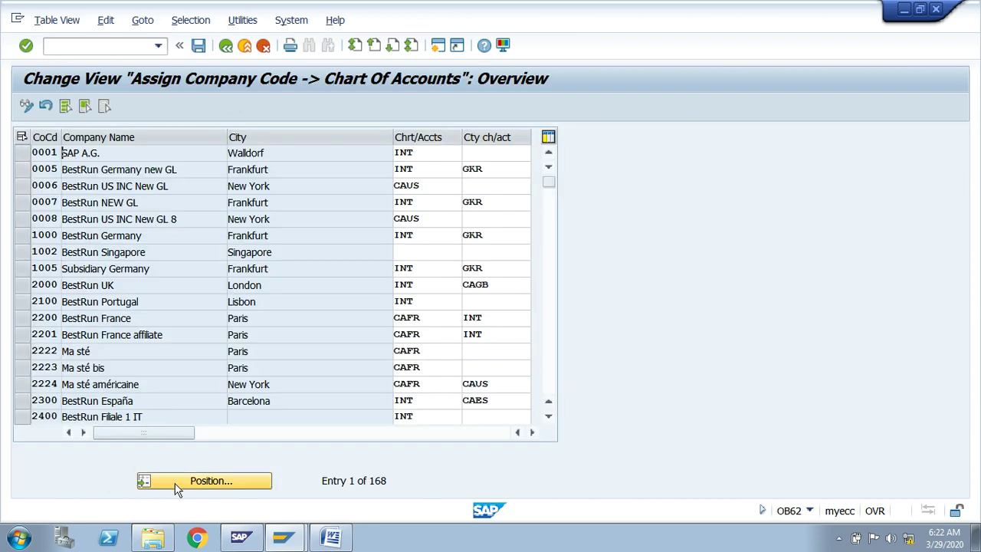
{"action": "left_click", "coordinate": [176, 483]}
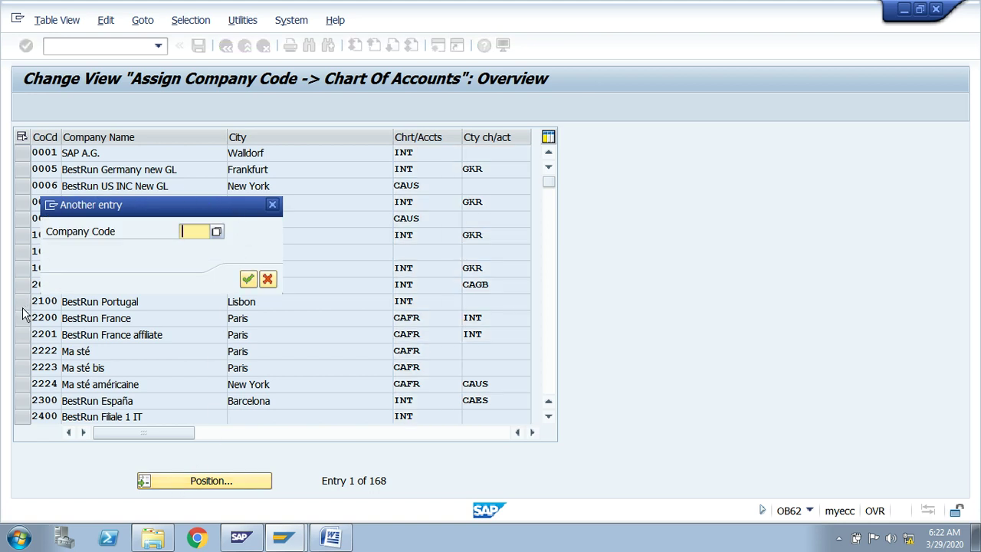
{"action": "type", "text": "FM"}
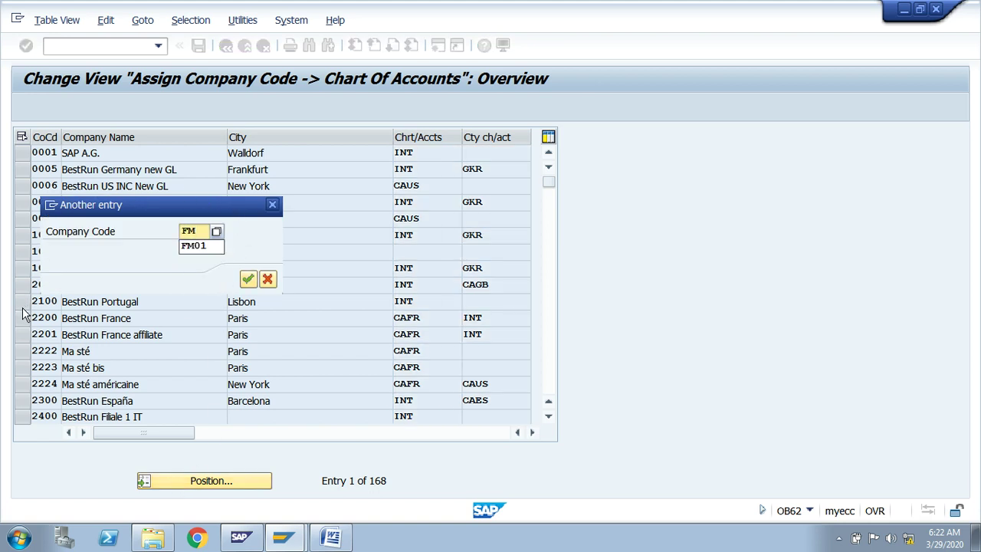
{"action": "type", "text": "01"}
{"action": "key", "text": "Return"}
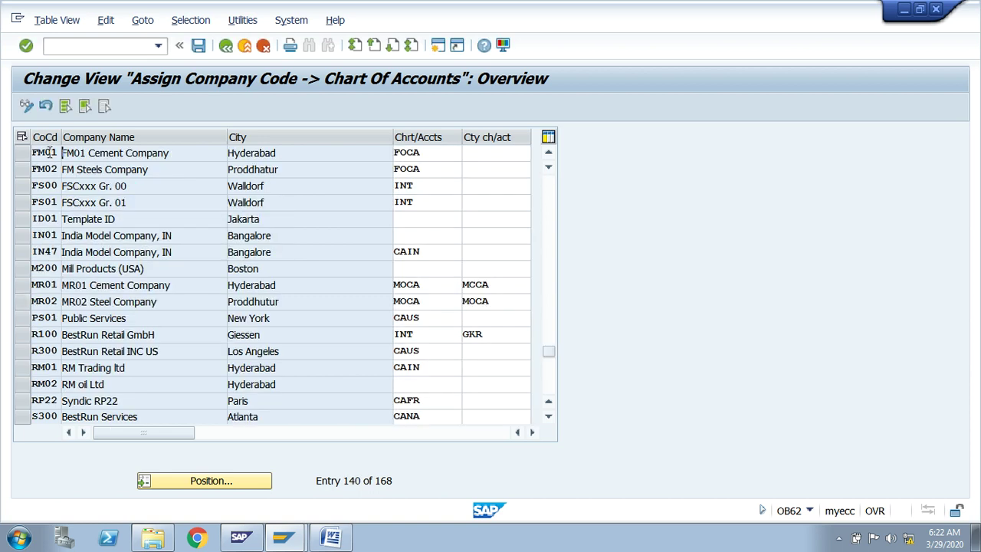
{"action": "left_click_drag", "start_coordinate": [436, 156], "coordinate": [391, 155]}
{"action": "left_click", "coordinate": [391, 155]}
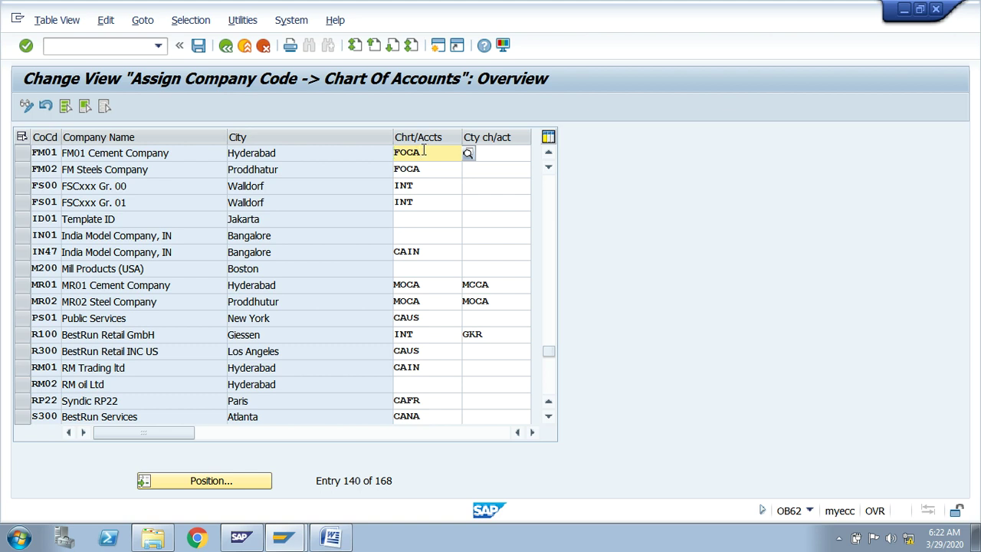
Assign country-specific chart of accounts FCCA to company code FM01 and check both of its chart assignments.
{"action": "left_click", "coordinate": [488, 153]}
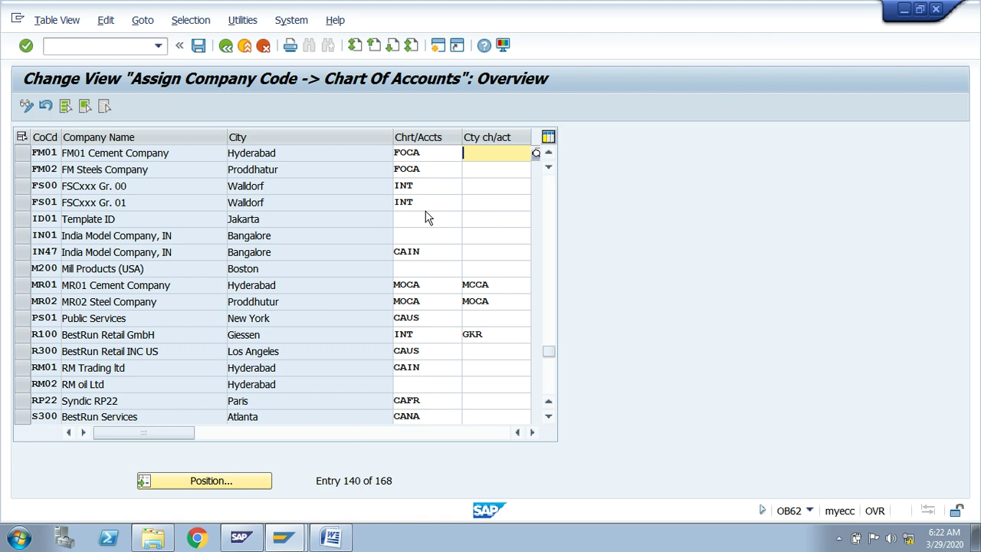
{"action": "type", "text": "F"}
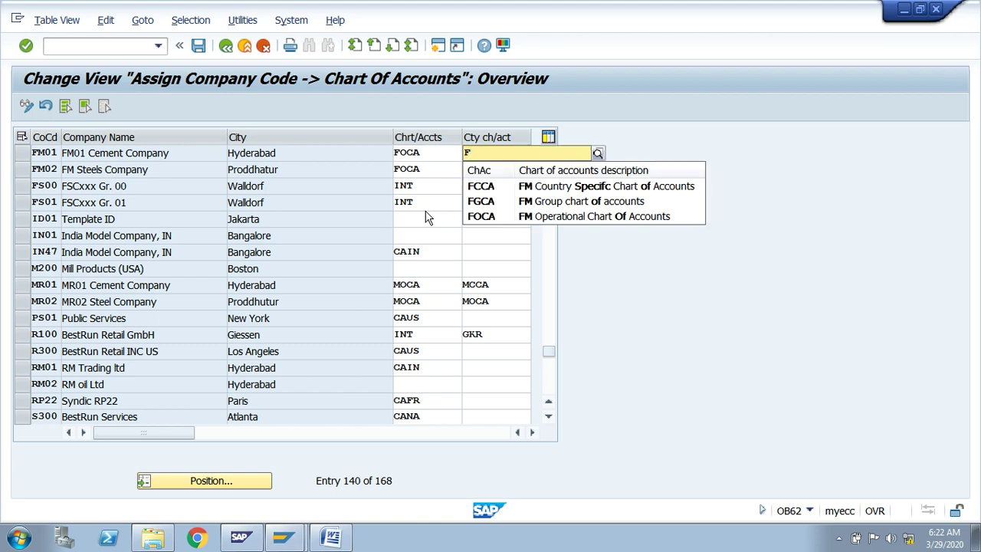
{"action": "type", "text": "CCA"}
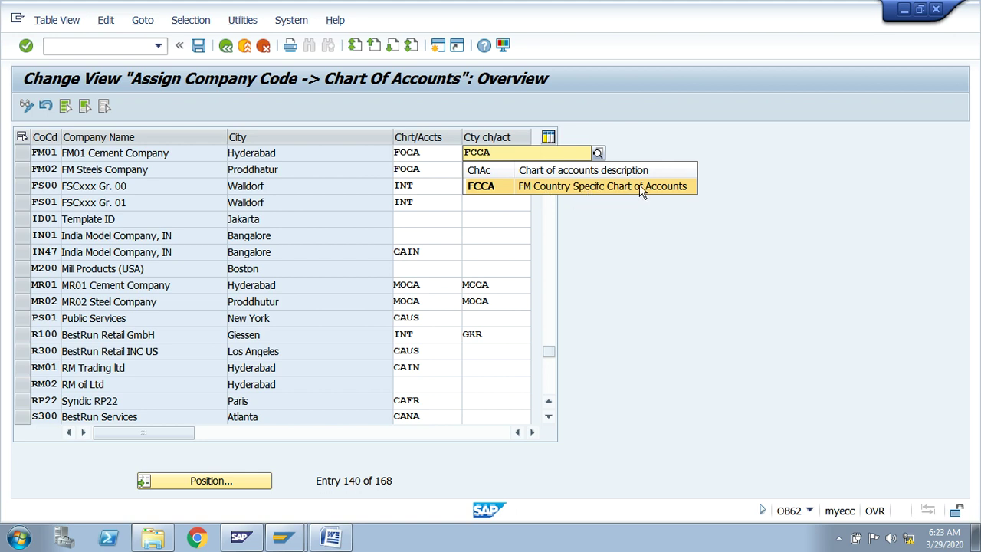
{"action": "left_click", "coordinate": [481, 187]}
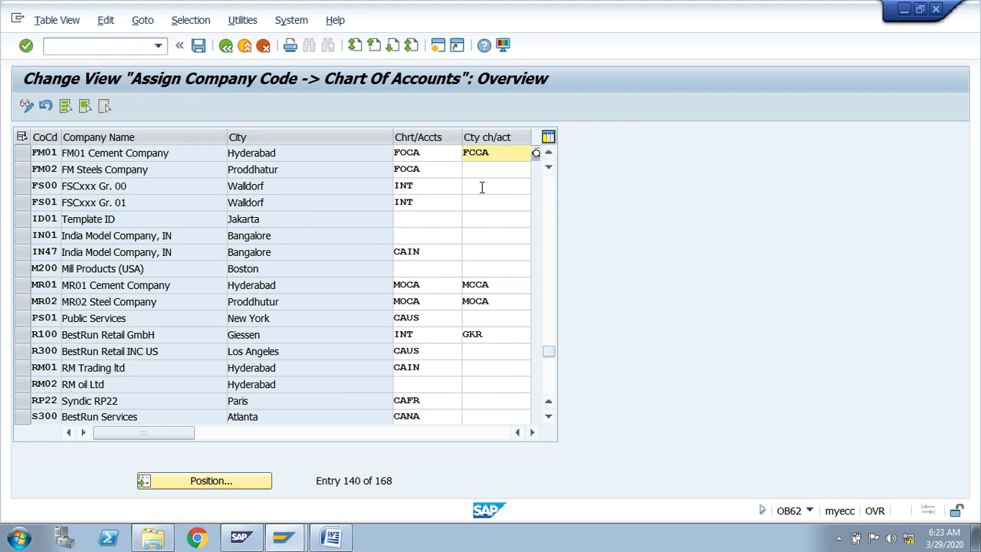
{"action": "left_click", "coordinate": [50, 153]}
{"action": "left_click_drag", "start_coordinate": [426, 152], "coordinate": [393, 153]}
{"action": "left_click", "coordinate": [393, 153]}
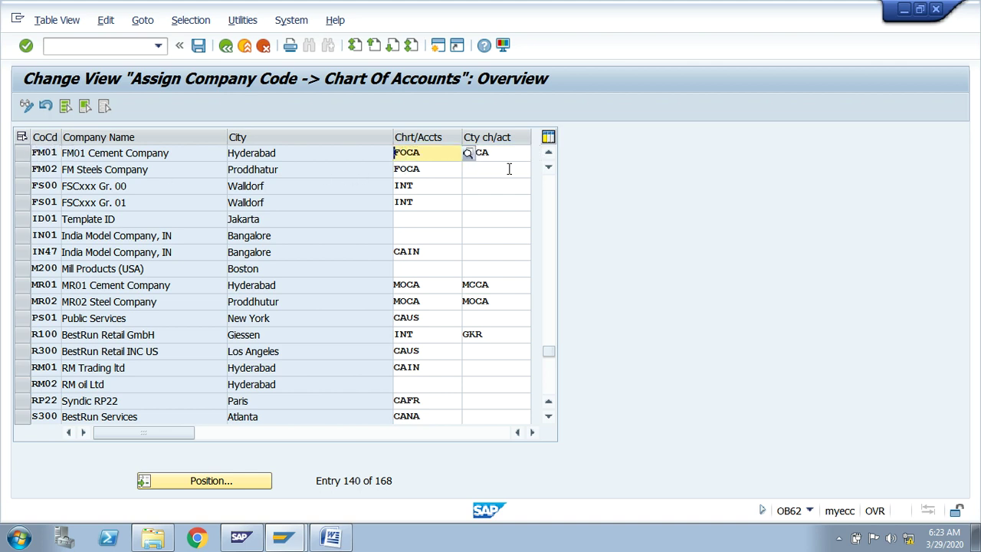
{"action": "left_click", "coordinate": [500, 152]}
{"action": "left_click_drag", "start_coordinate": [500, 153], "coordinate": [461, 150]}
{"action": "left_click", "coordinate": [462, 151]}
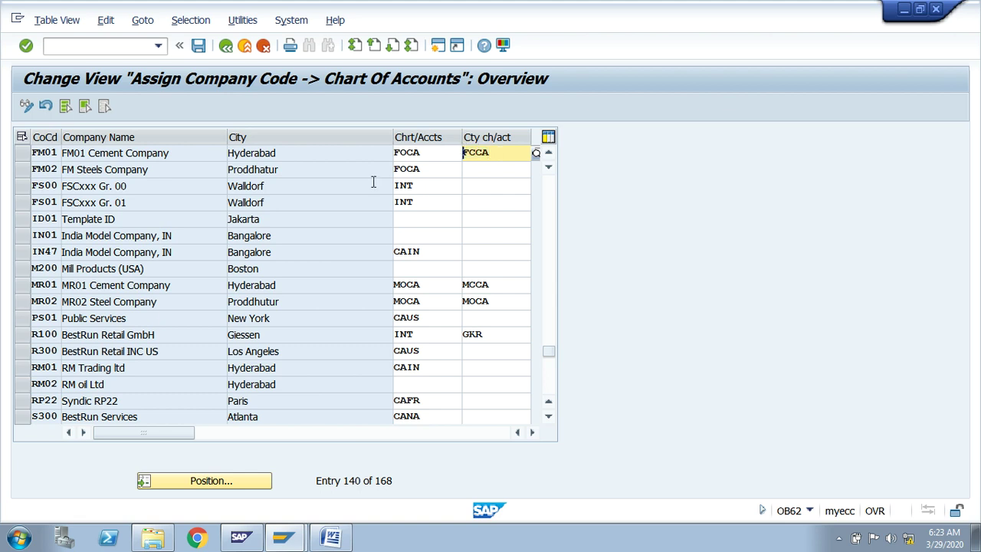
Save the company code chart of accounts assignment and return to the Display IMG structure.
{"action": "left_click", "coordinate": [197, 47]}
{"action": "left_click", "coordinate": [289, 280]}
{"action": "left_click", "coordinate": [196, 49]}
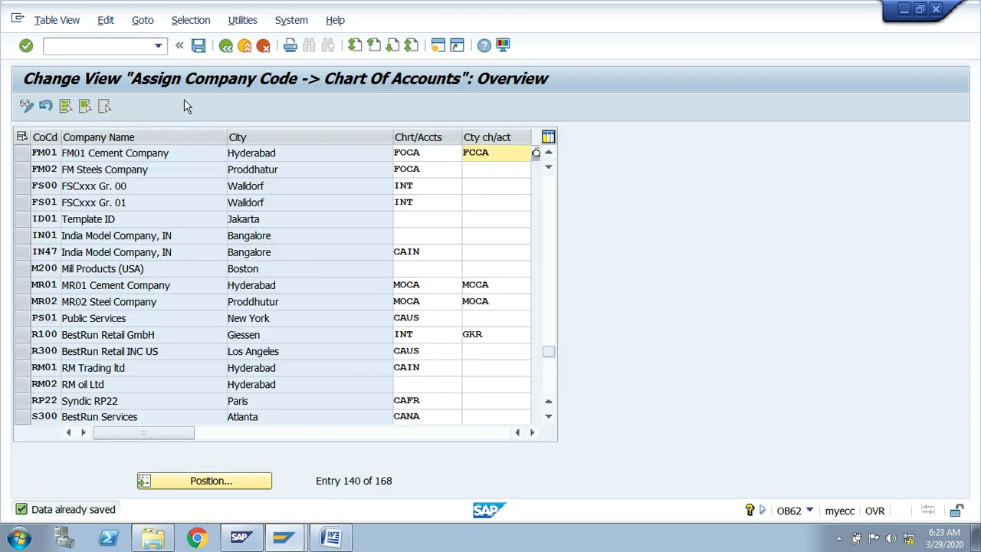
{"action": "left_click", "coordinate": [226, 46]}
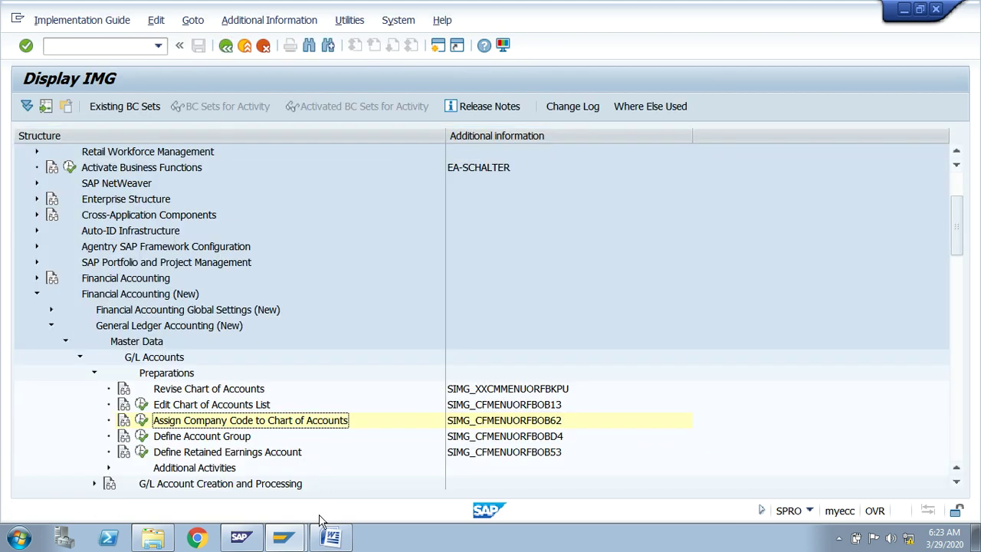
Switch to the Word notes and highlight the task 2 line (OB62) in yellow.
{"action": "left_click", "coordinate": [331, 536]}
{"action": "left_click_drag", "start_coordinate": [253, 190], "coordinate": [747, 191]}
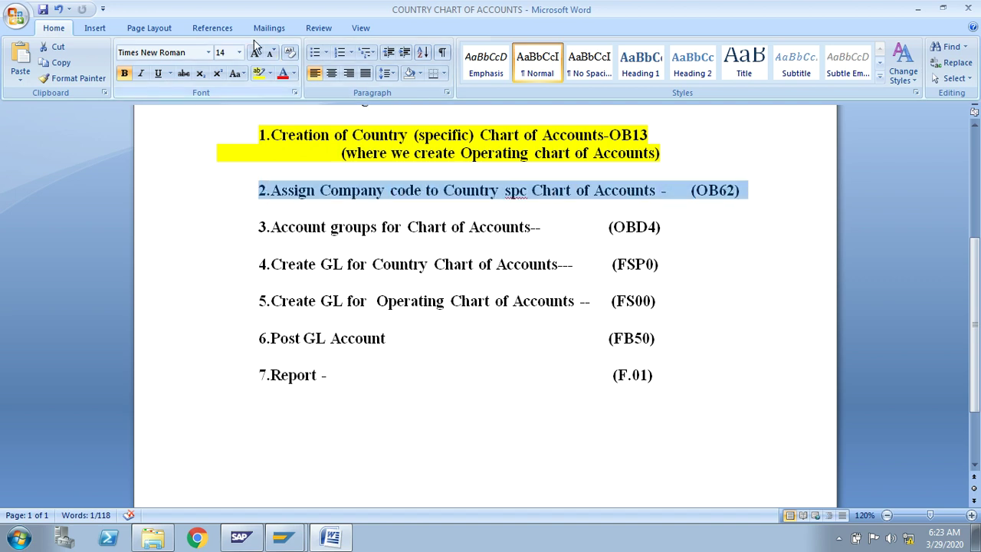
{"action": "left_click", "coordinate": [258, 73]}
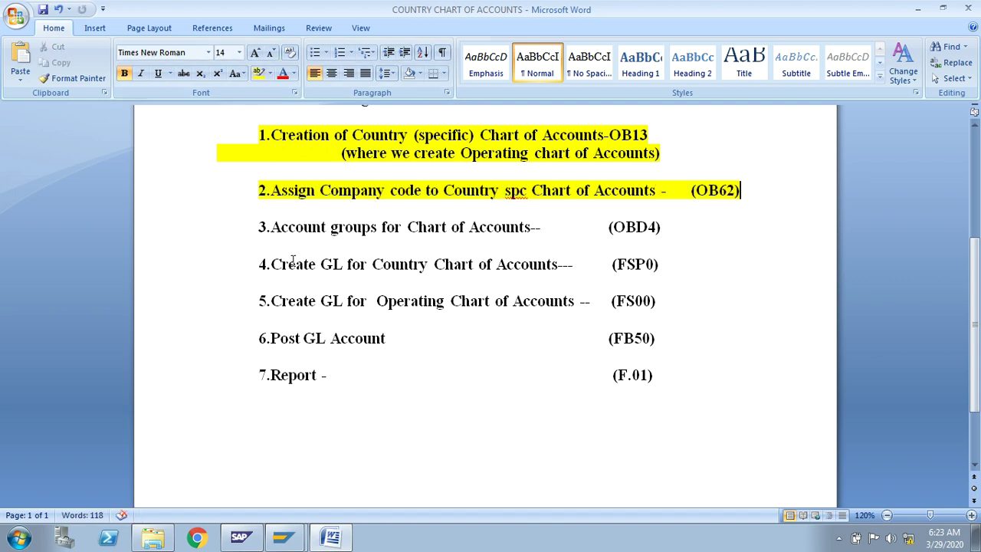
Insert "Country spc" before "Chart of Accounts" in task 3 of the notes.
{"action": "left_click_drag", "start_coordinate": [679, 230], "coordinate": [254, 228]}
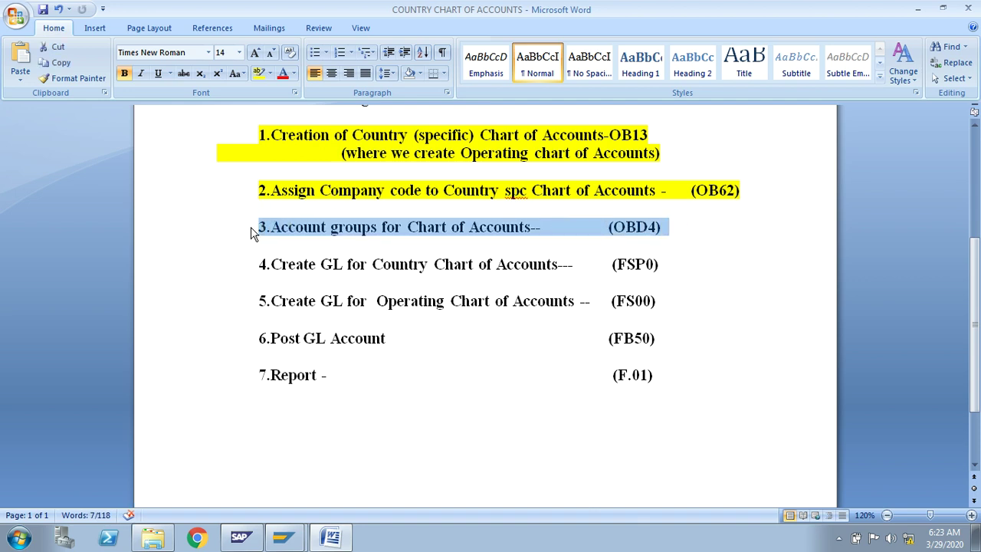
{"action": "left_click", "coordinate": [409, 227]}
{"action": "type", "text": "c"}
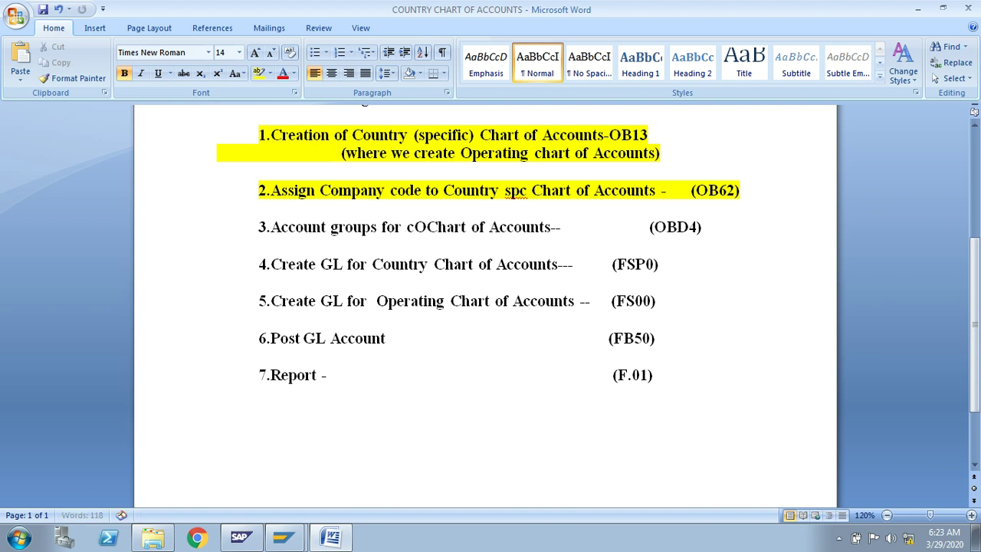
{"action": "key", "text": "BackSpace"}
{"action": "type", "text": "C"}
{"action": "type", "text": "ountry "}
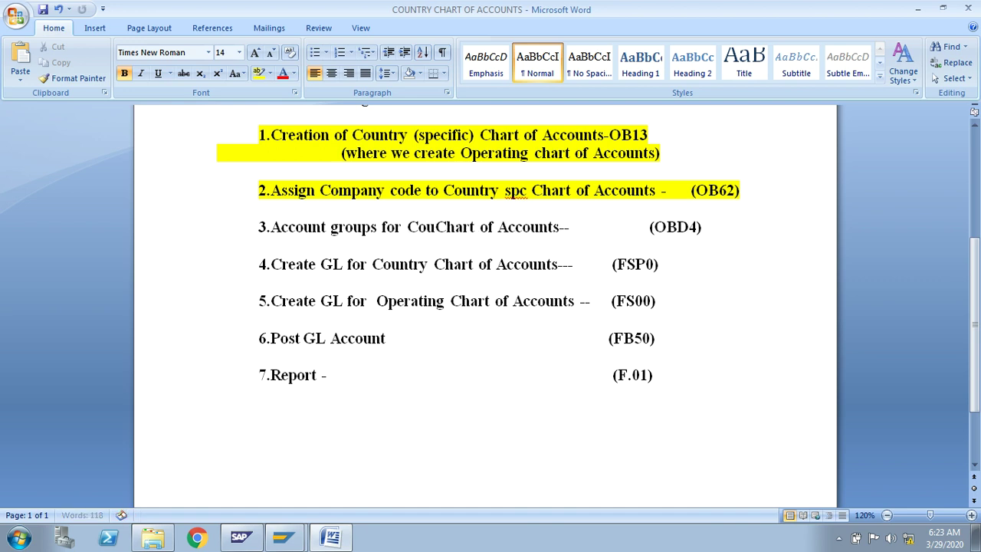
{"action": "type", "text": "spc"}
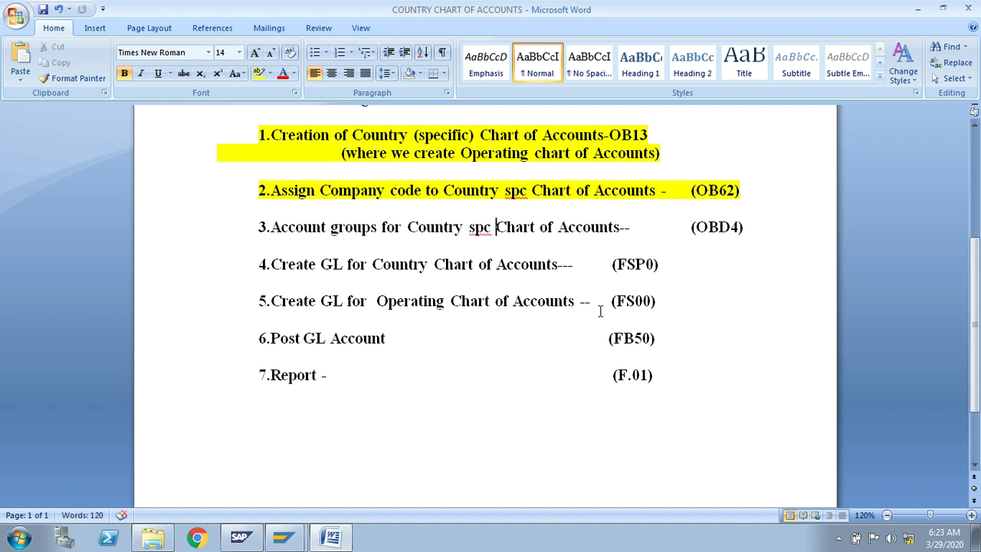
Check transaction code OBD4 in task 3, switch to the Display IMG window and open the Define Account Group activity.
{"action": "left_click_drag", "start_coordinate": [748, 228], "coordinate": [686, 240]}
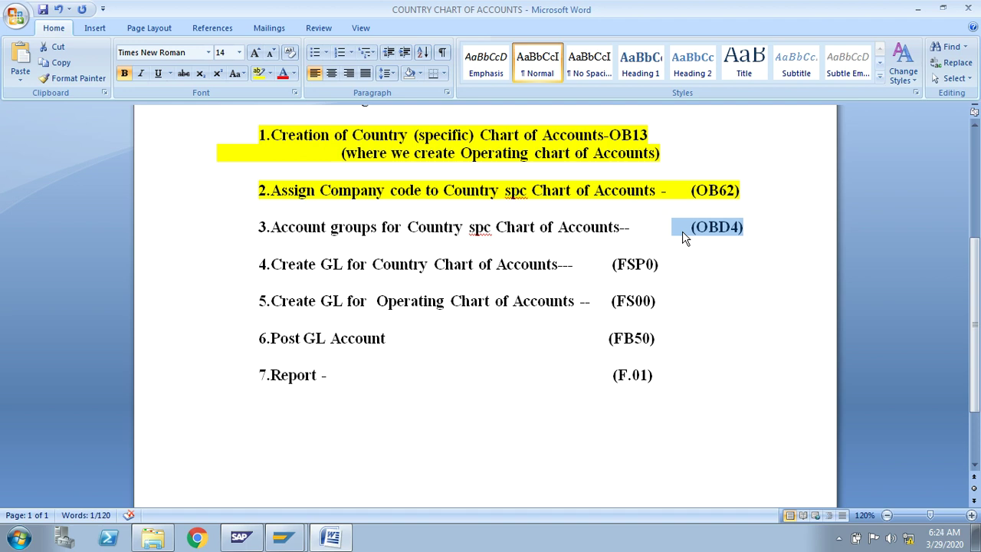
{"action": "left_click", "coordinate": [756, 227]}
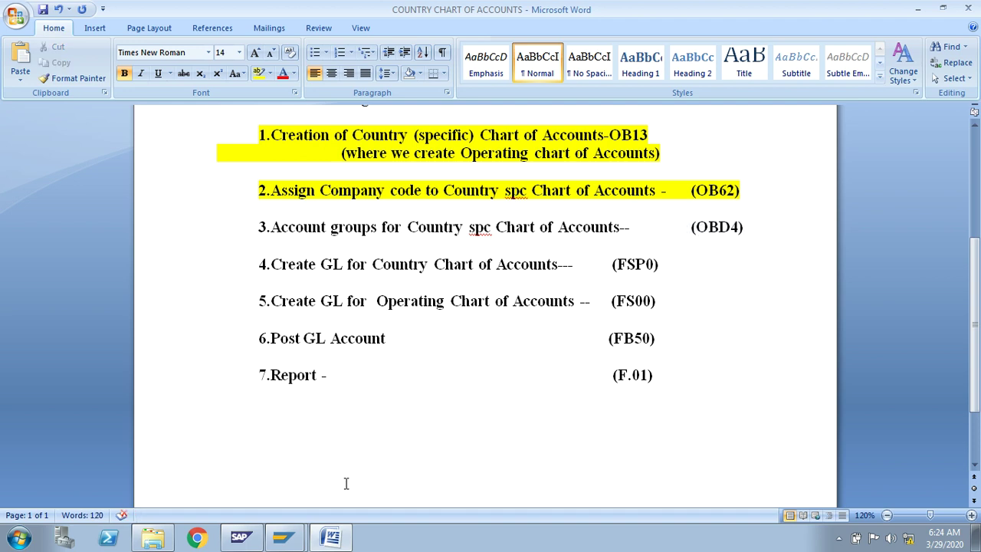
{"action": "left_click", "coordinate": [280, 541]}
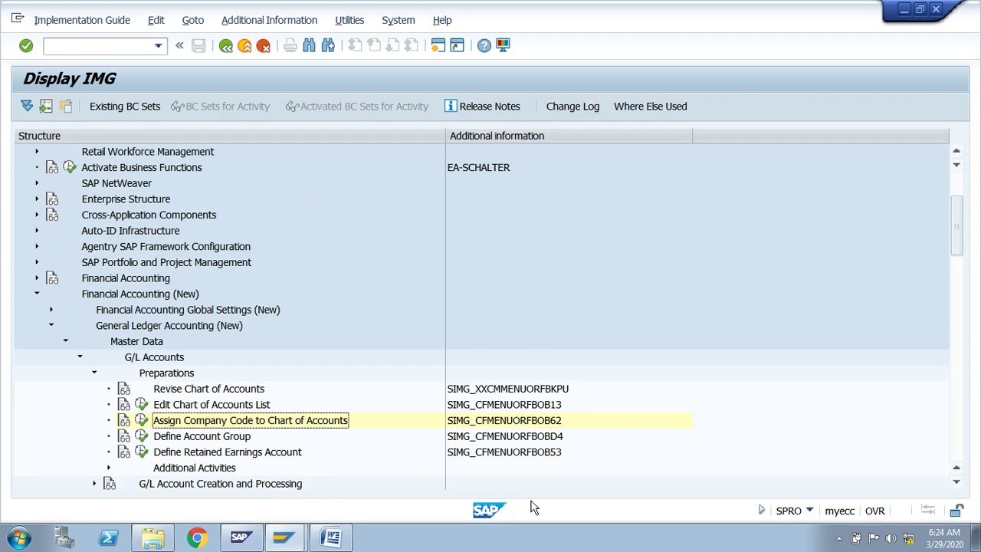
{"action": "left_click", "coordinate": [195, 435]}
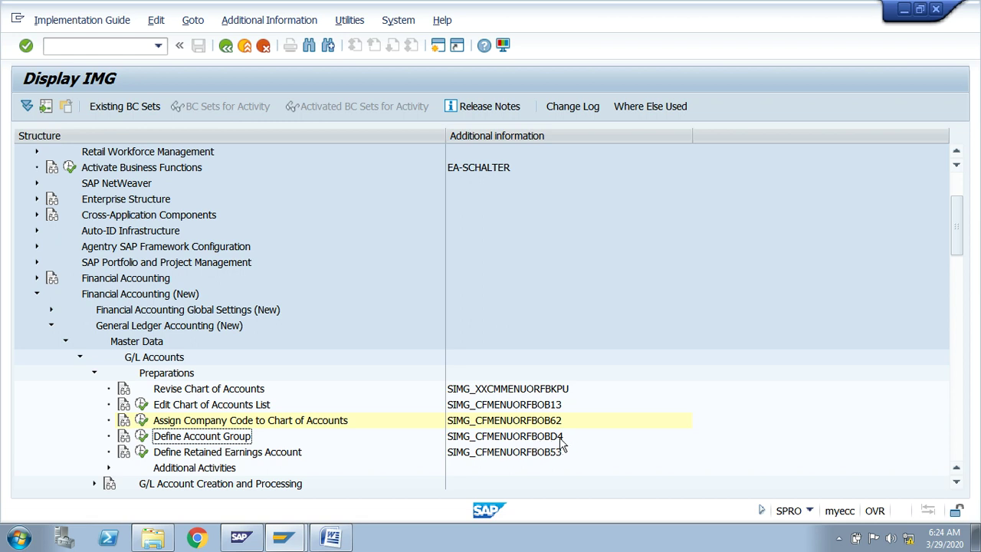
{"action": "left_click", "coordinate": [143, 437]}
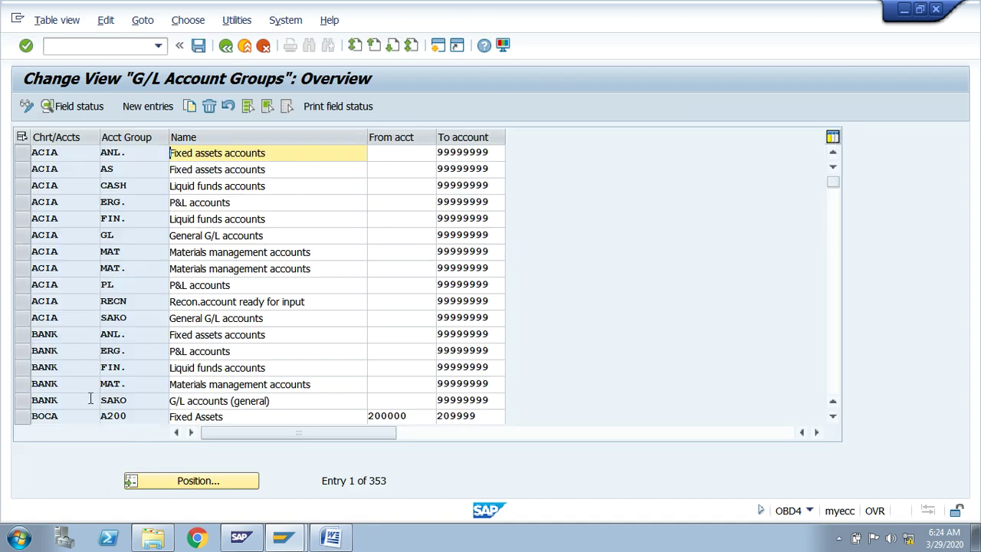
Position the G/L account groups list at chart of accounts FOCA.
{"action": "left_click", "coordinate": [183, 477]}
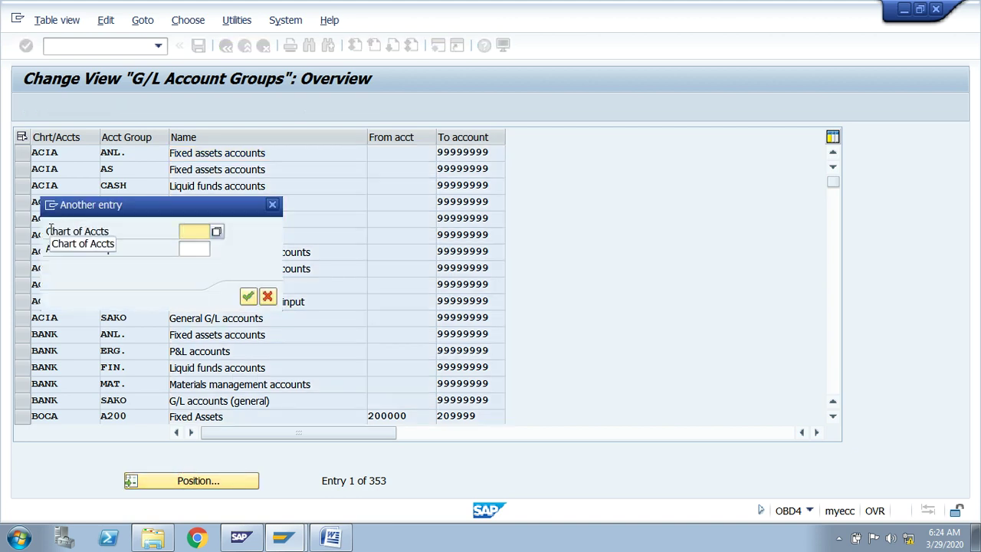
{"action": "type", "text": "foca"}
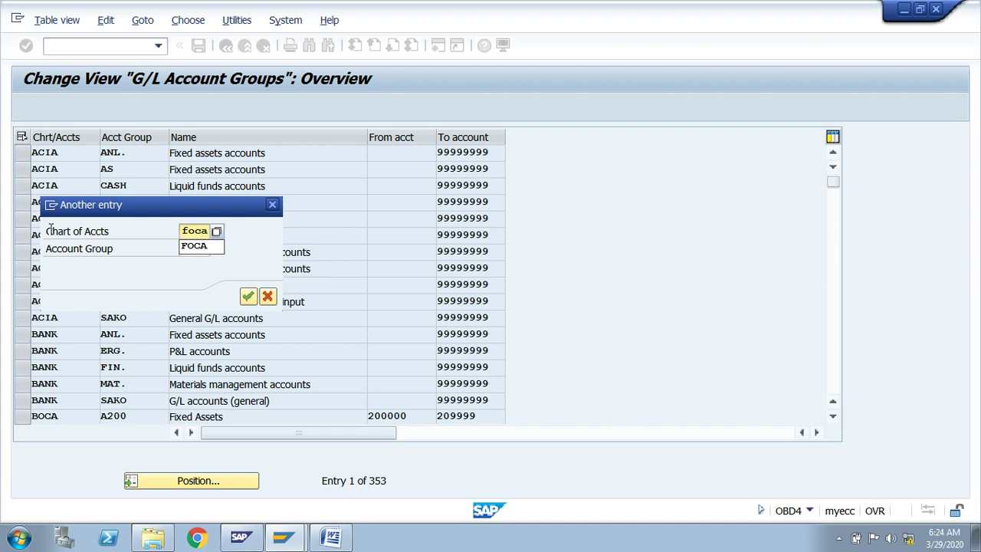
{"action": "key", "text": "Return"}
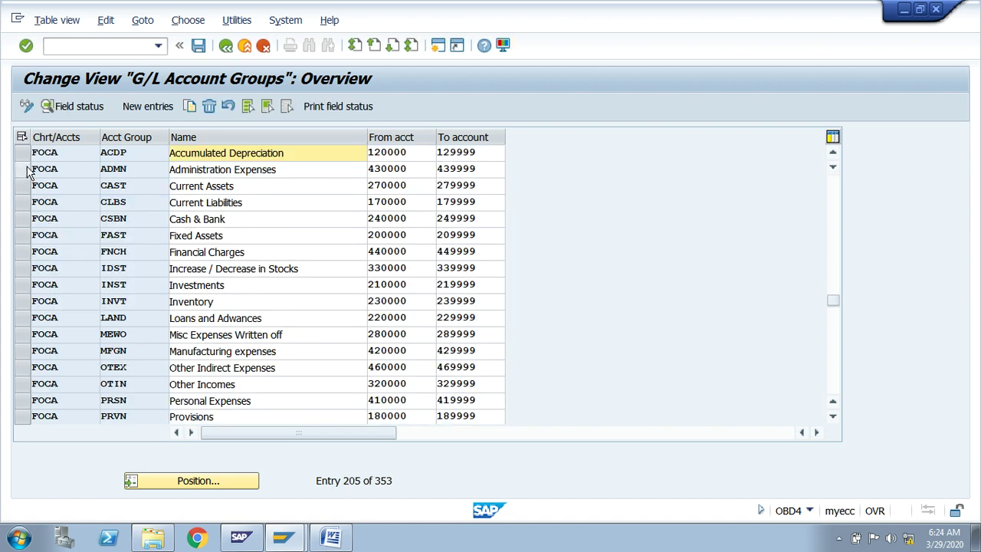
Examine the FOCA account groups, temporarily marking rows such as Accumulated Depreciation, Current Assets, Current Liabilities and Financial Charges.
{"action": "left_click", "coordinate": [23, 153]}
{"action": "left_click", "coordinate": [22, 184]}
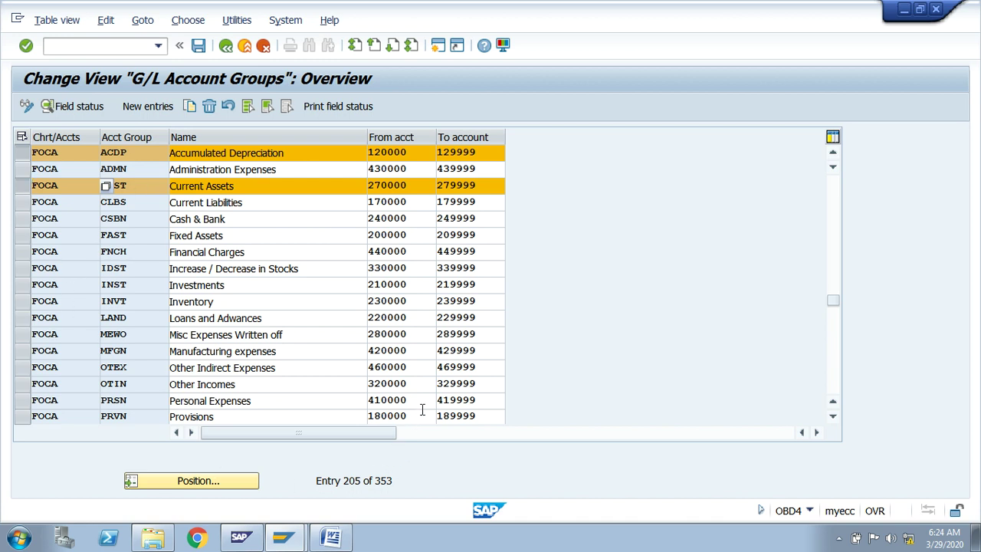
{"action": "left_click", "coordinate": [21, 186]}
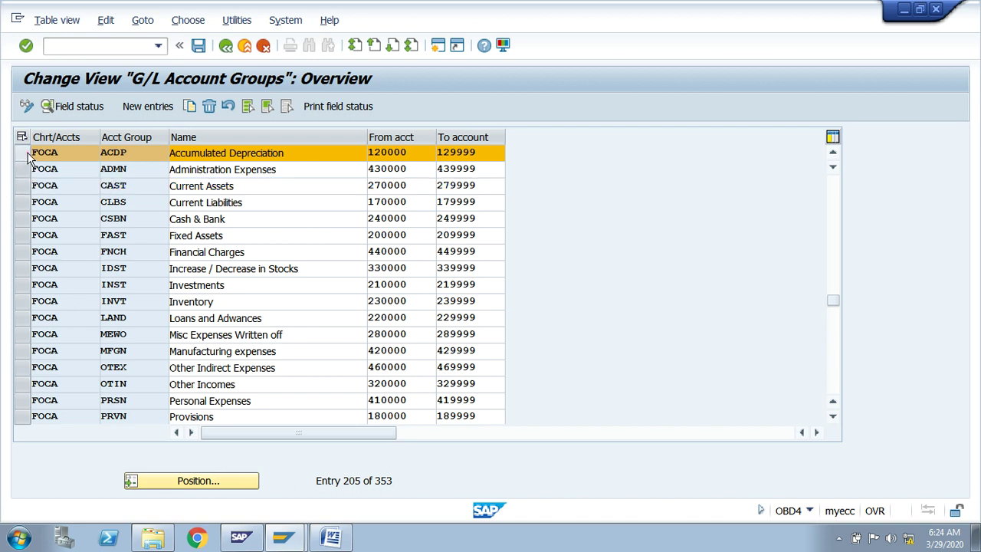
{"action": "left_click", "coordinate": [26, 153]}
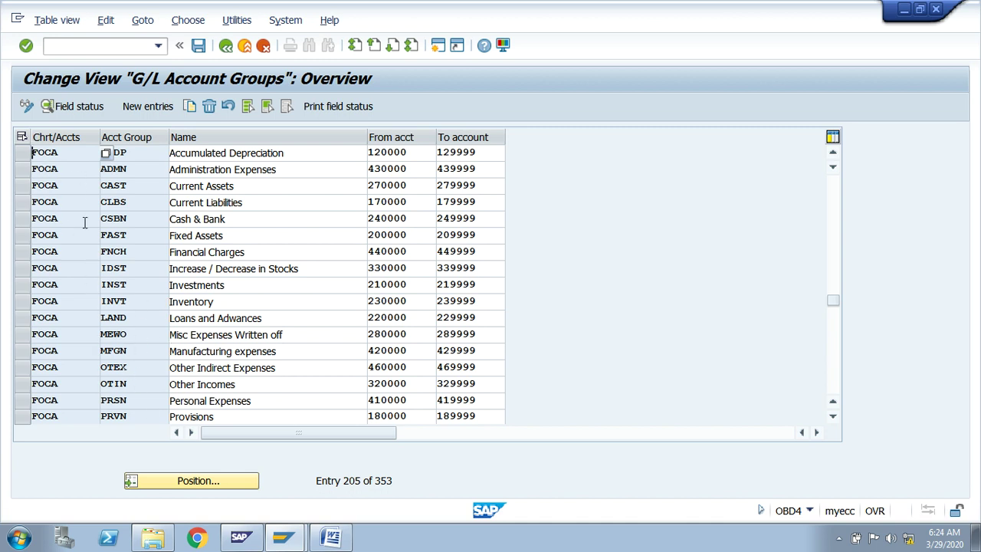
{"action": "left_click", "coordinate": [23, 186]}
{"action": "left_click", "coordinate": [24, 204]}
{"action": "left_click", "coordinate": [23, 251]}
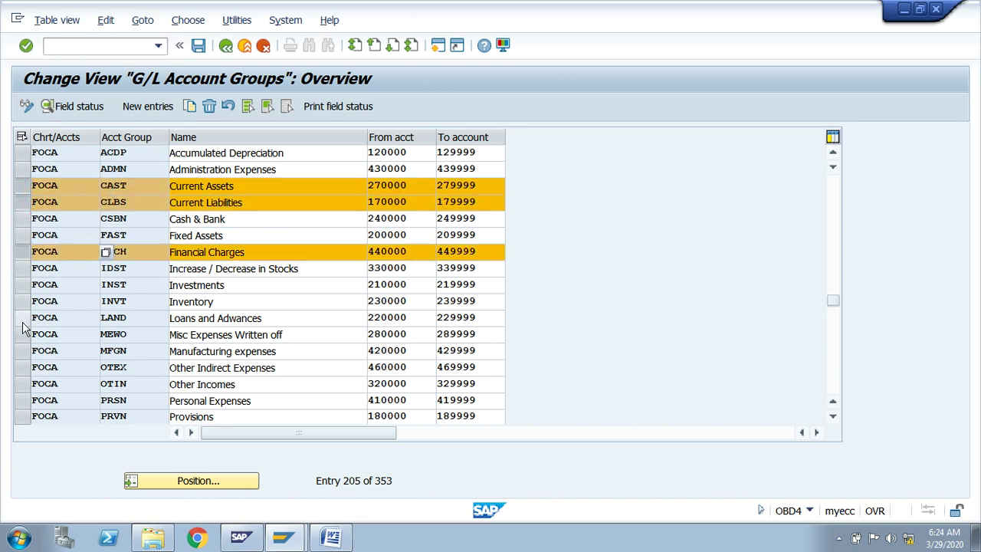
{"action": "left_click", "coordinate": [23, 318]}
{"action": "left_click", "coordinate": [23, 318]}
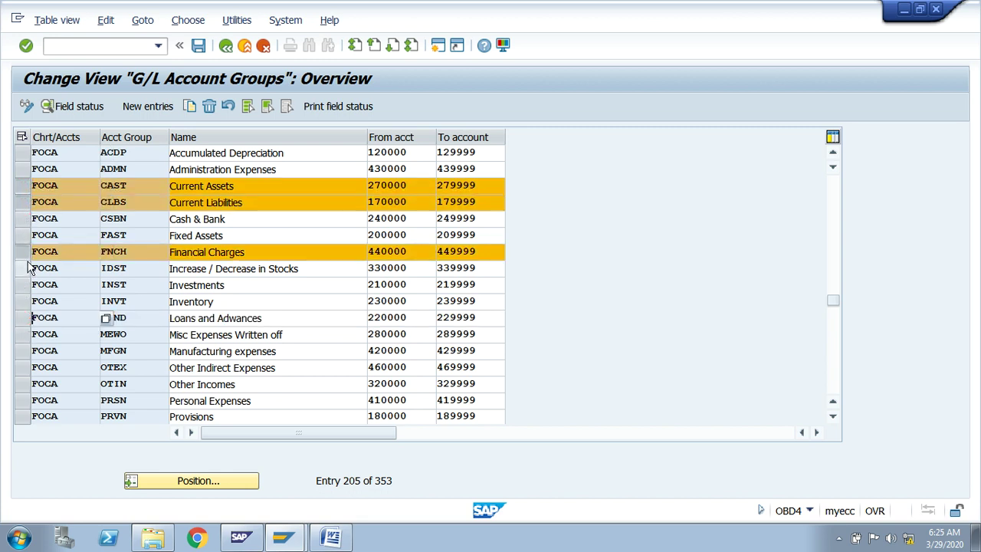
{"action": "left_click", "coordinate": [23, 251]}
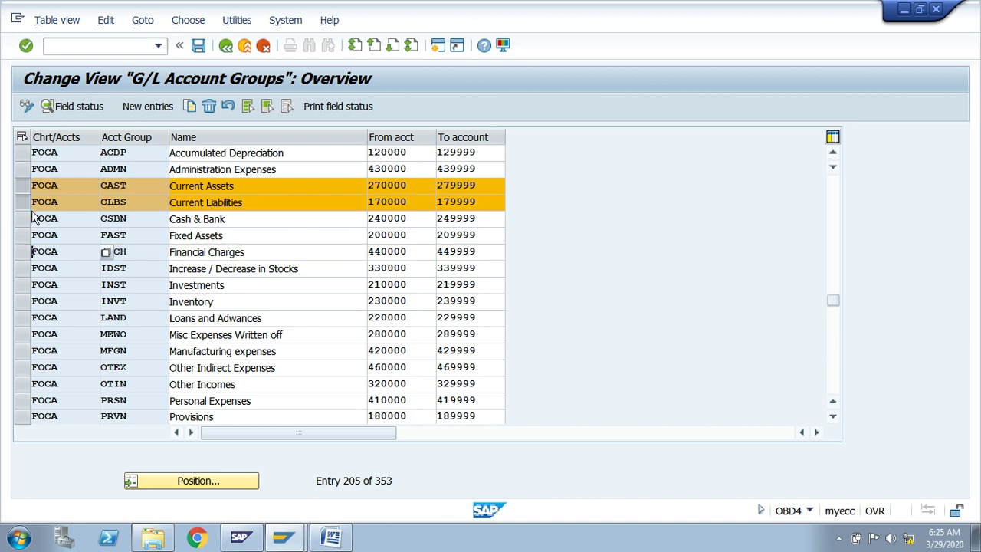
{"action": "left_click", "coordinate": [23, 202]}
{"action": "left_click", "coordinate": [23, 186]}
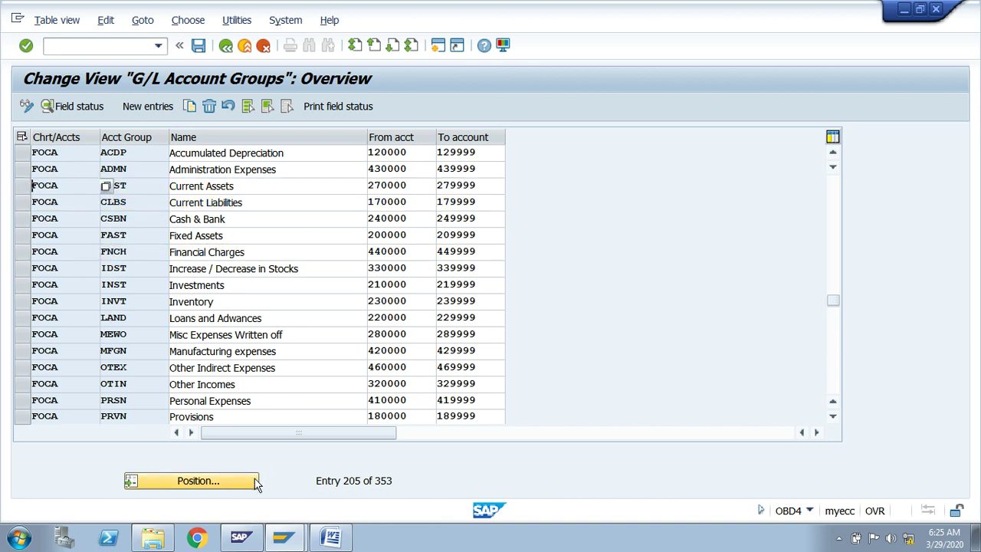
Start a new G/L account group entry with FCCA as its chart of accounts.
{"action": "left_click", "coordinate": [140, 108]}
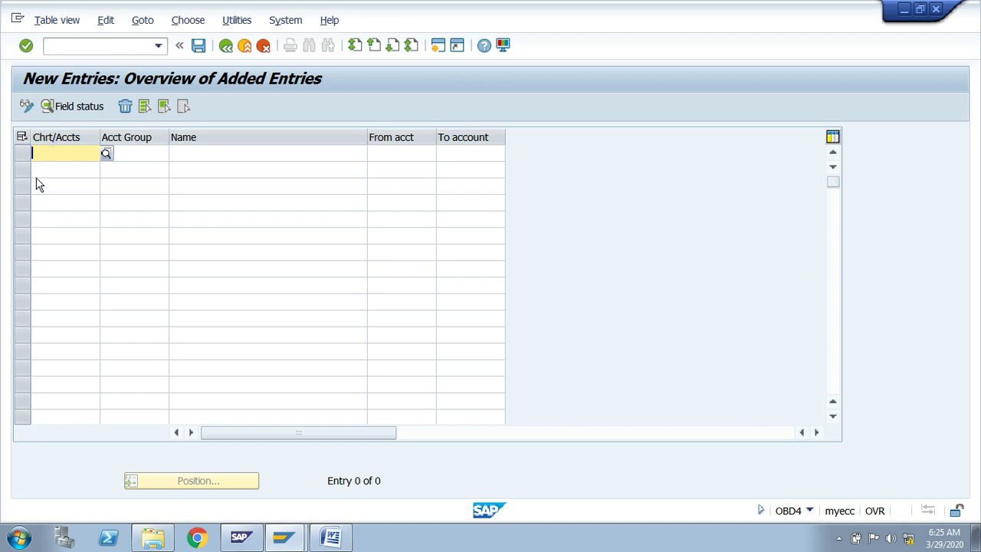
{"action": "type", "text": "F"}
{"action": "key", "text": "BackSpace"}
{"action": "key", "text": "Return"}
{"action": "type", "text": "FCCA"}
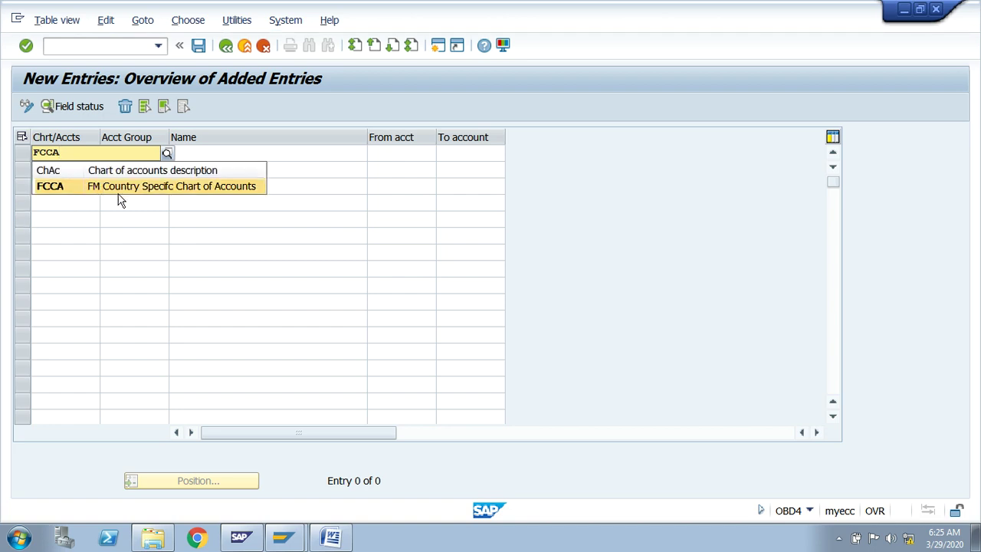
{"action": "left_click", "coordinate": [181, 189]}
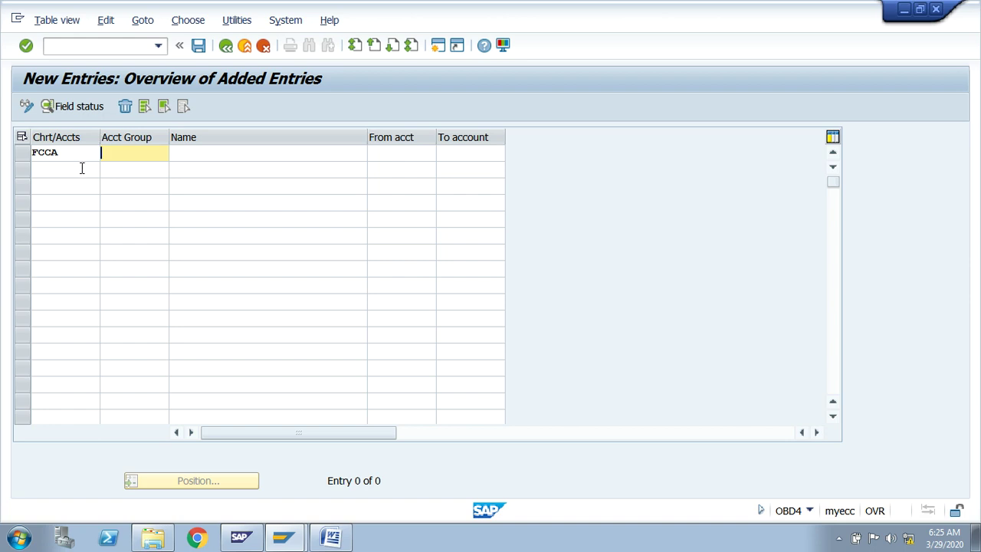
Enter FCRS as the account group of the new FCCA entry and go to its name field.
{"action": "type", "text": "FCRS"}
{"action": "key", "text": "Tab"}
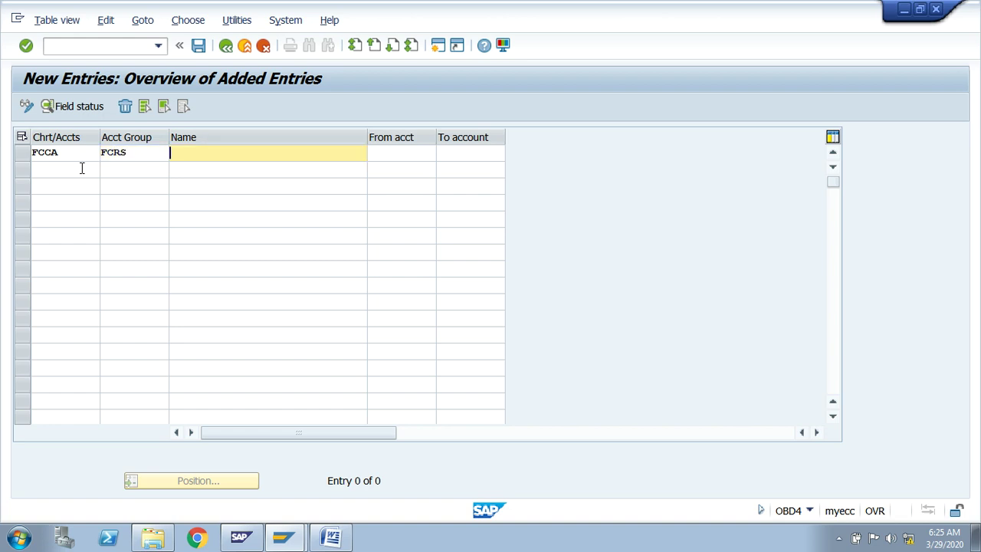
{"action": "left_click_drag", "start_coordinate": [134, 153], "coordinate": [99, 154]}
{"action": "left_click", "coordinate": [103, 152]}
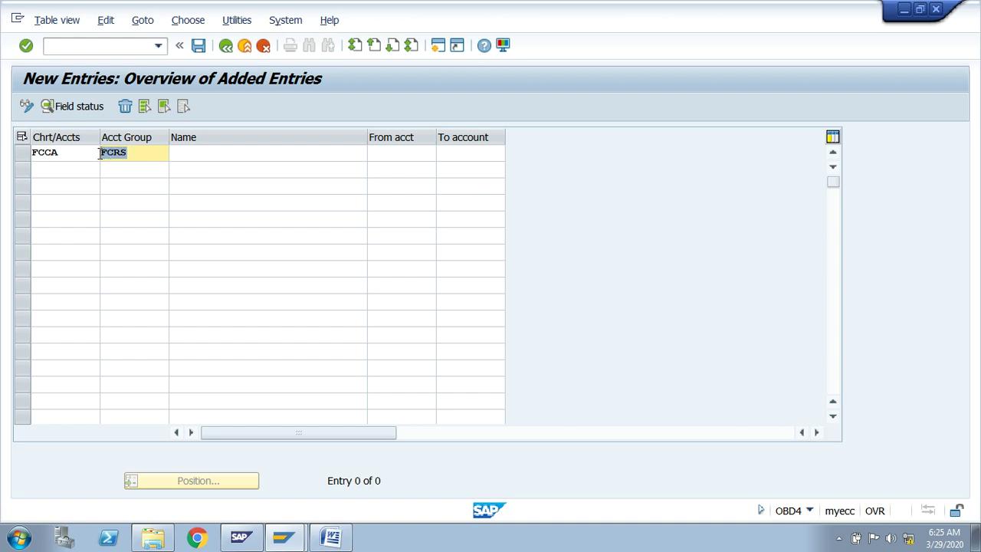
{"action": "left_click", "coordinate": [100, 153]}
{"action": "left_click", "coordinate": [215, 150]}
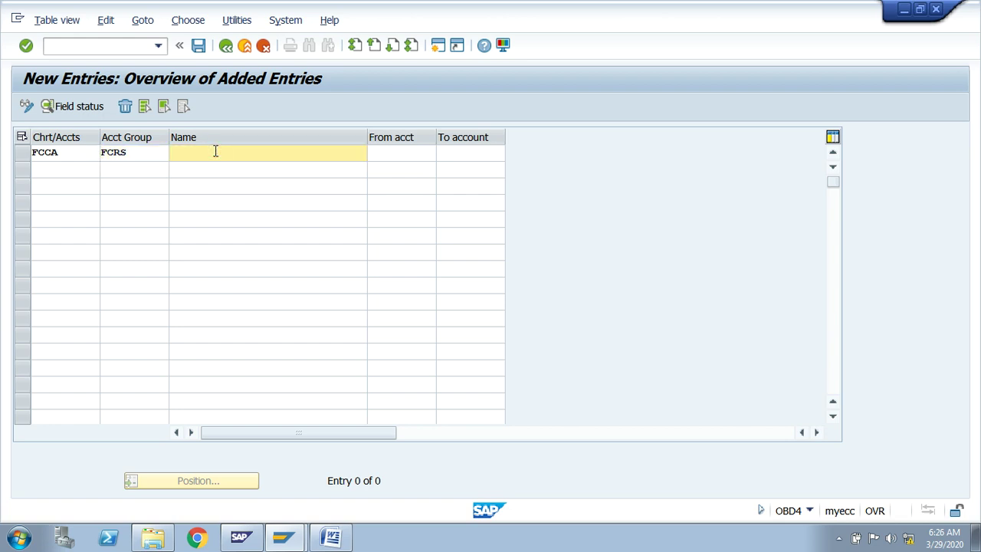
Name the FCRS account group of FCCA "Resurves & surplus".
{"action": "type", "text": "R"}
{"action": "key", "text": "BackSpace"}
{"action": "type", "text": "Resurves &"}
{"action": "key", "text": "BackSpace"}
{"action": "type", "text": "& Sur"}
{"action": "key", "text": "BackSpace"}
{"action": "key", "text": "BackSpace"}
{"action": "key", "text": "BackSpace"}
{"action": "type", "text": "& surplus"}
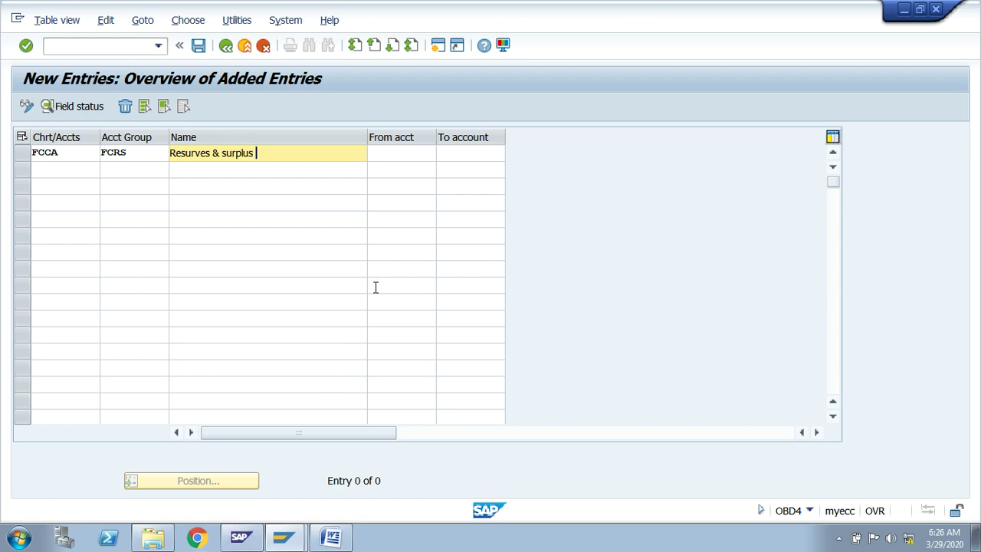
Set the FCRS group's account range from 110000 to 119999.
{"action": "left_click", "coordinate": [404, 155]}
{"action": "left_click", "coordinate": [461, 151]}
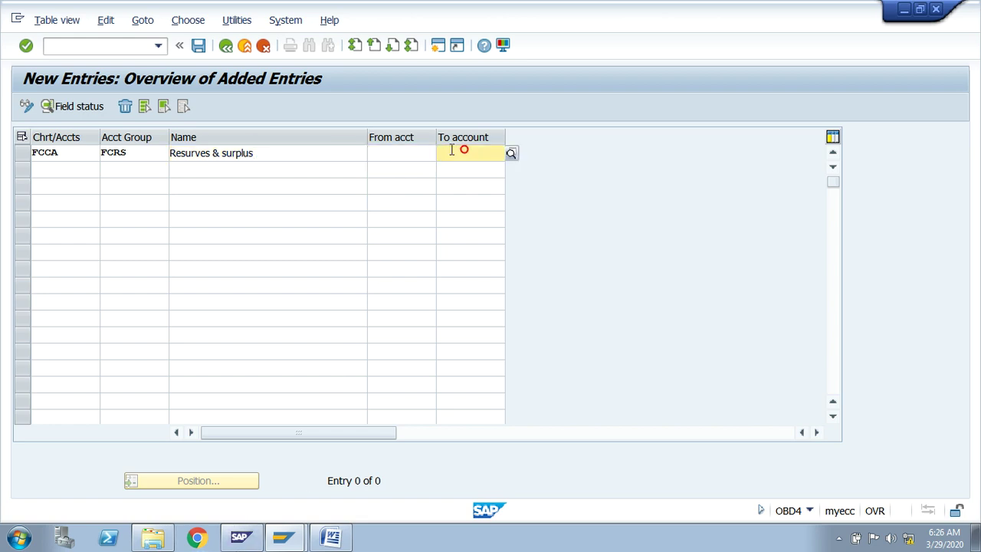
{"action": "left_click", "coordinate": [402, 158]}
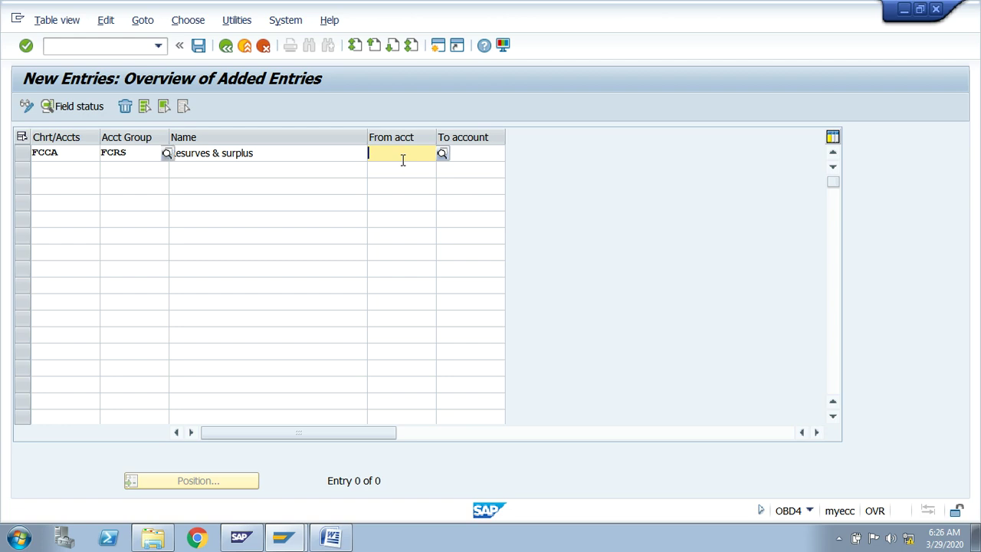
{"action": "type", "text": "110000"}
{"action": "key", "text": "Tab"}
{"action": "type", "text": "11"}
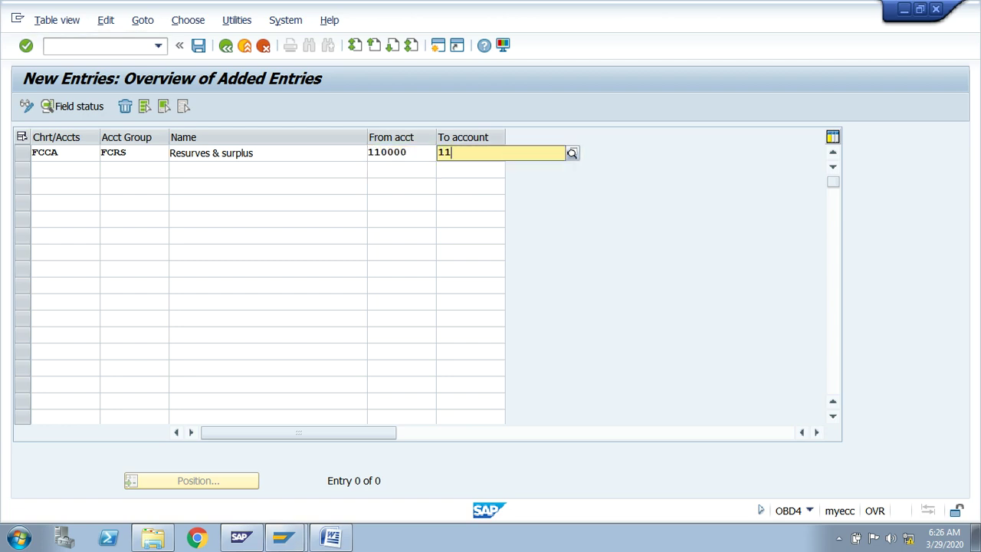
{"action": "type", "text": "9999"}
{"action": "key", "text": "Tab"}
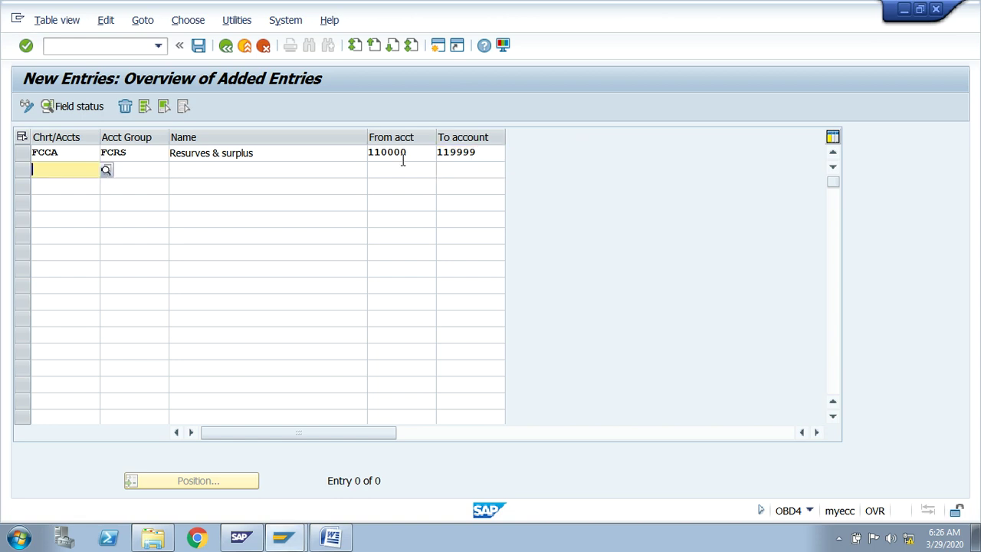
Add a second new entry with chart of accounts FCCA and account group FCIE.
{"action": "type", "text": "F"}
{"action": "key", "text": "BackSpace"}
{"action": "type", "text": "F"}
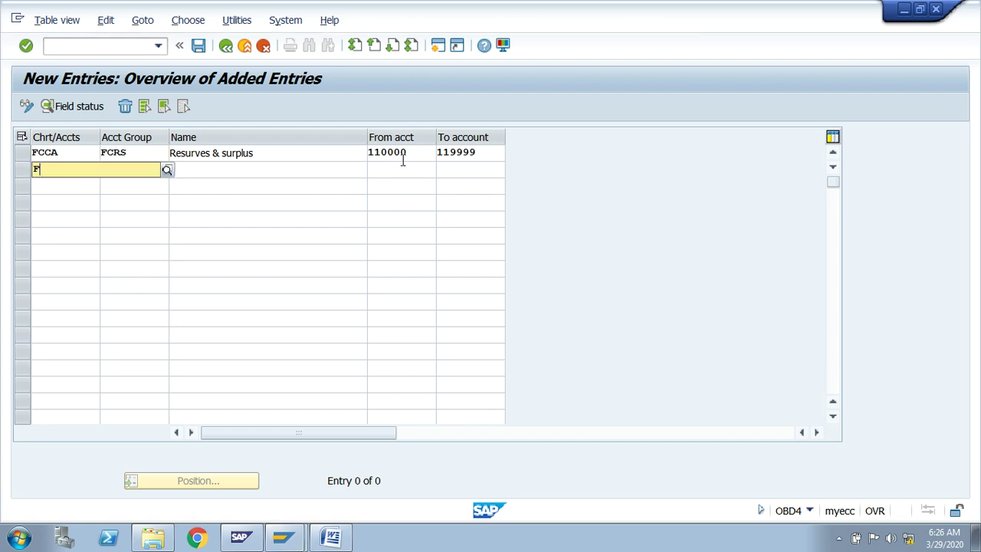
{"action": "type", "text": "CCA"}
{"action": "key", "text": "Tab"}
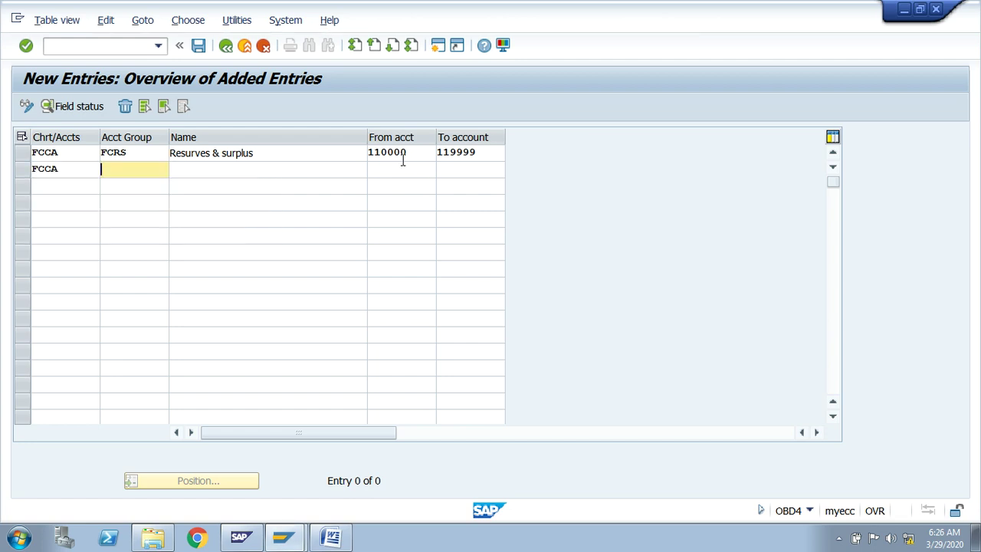
{"action": "type", "text": "FC"}
{"action": "type", "text": "IX"}
{"action": "type", "text": "E"}
{"action": "left_click", "coordinate": [199, 171]}
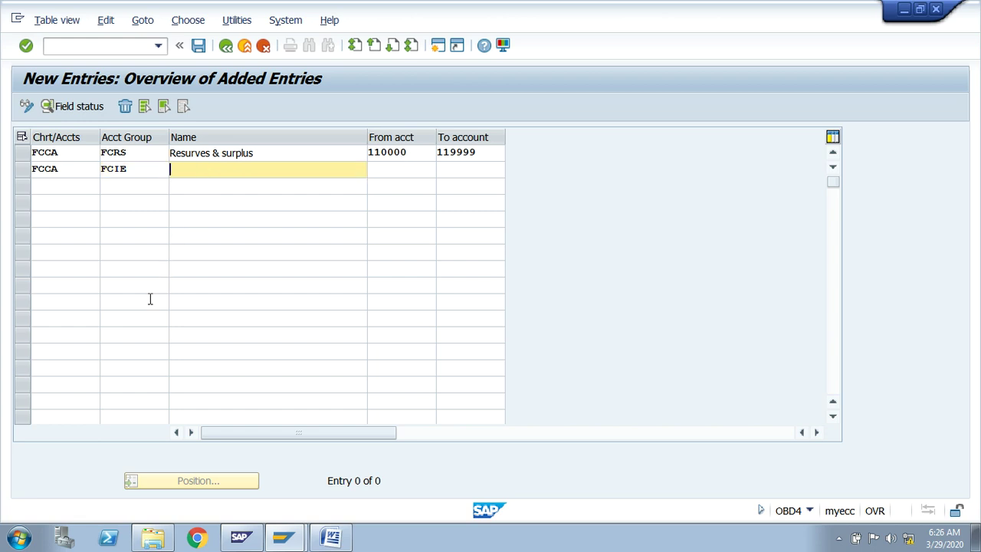
Name the FCIE group "Indirect Expences" and set its account range from 460000 to 469999.
{"action": "type", "text": "Indirect Expences"}
{"action": "key", "text": "Tab"}
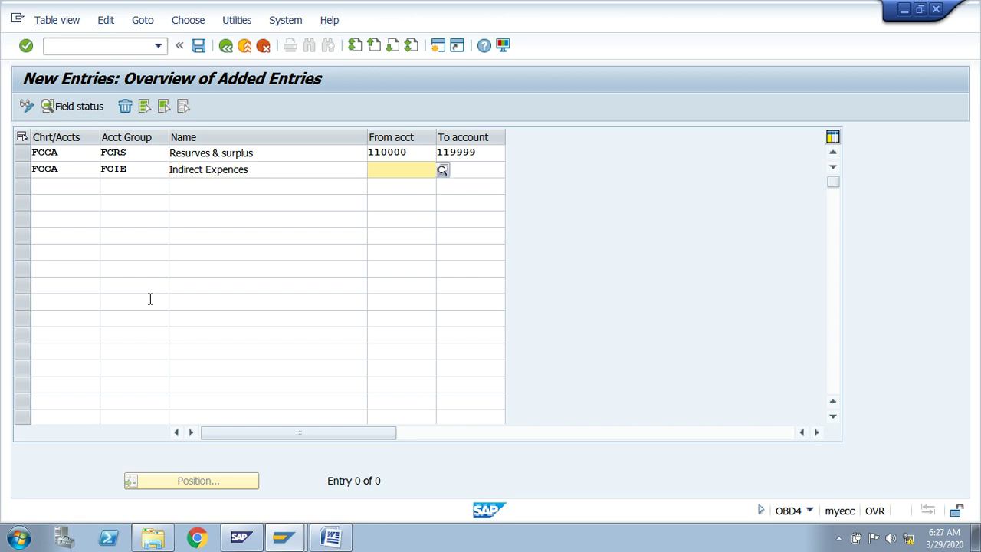
{"action": "type", "text": "460"}
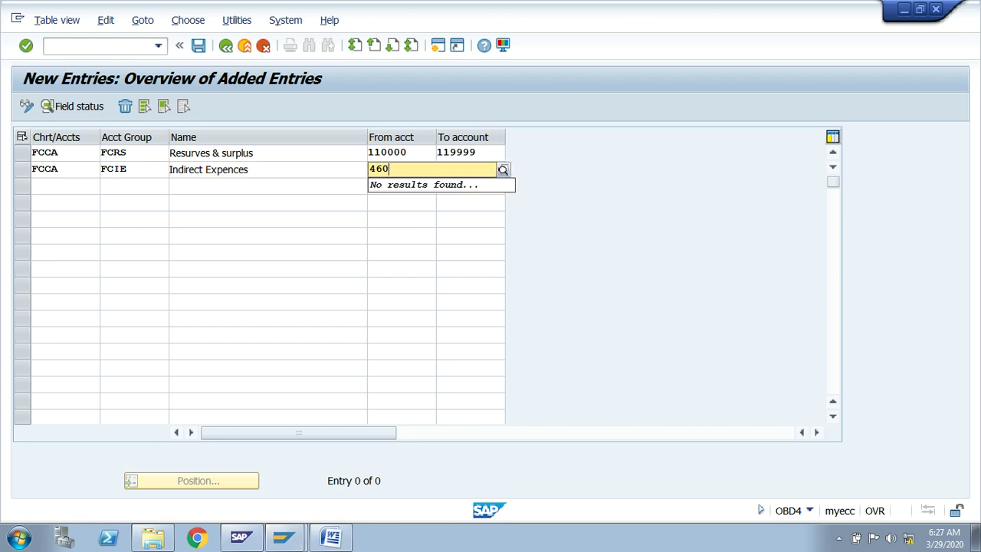
{"action": "type", "text": "0000"}
{"action": "key", "text": "Tab"}
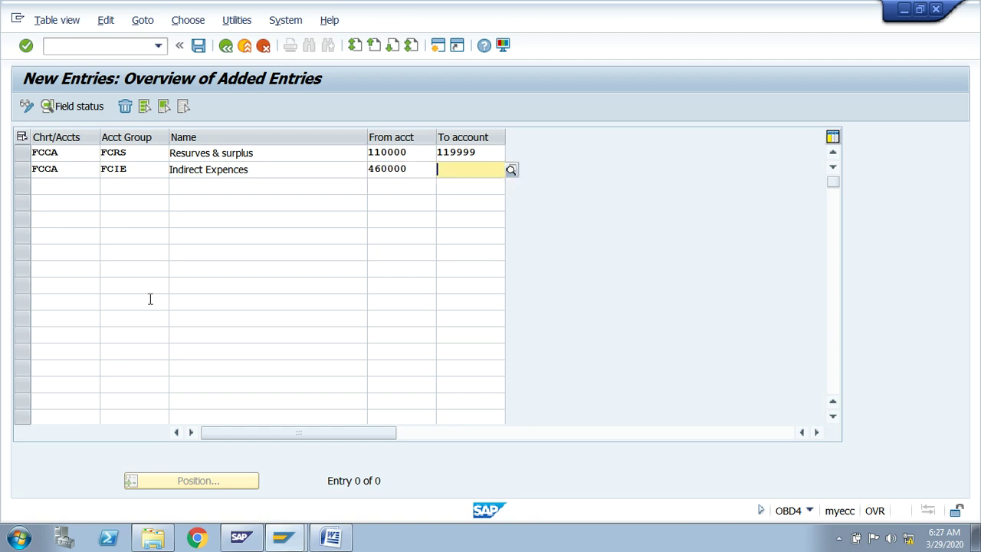
{"action": "type", "text": "4600"}
{"action": "key", "text": "BackSpace"}
{"action": "key", "text": "BackSpace"}
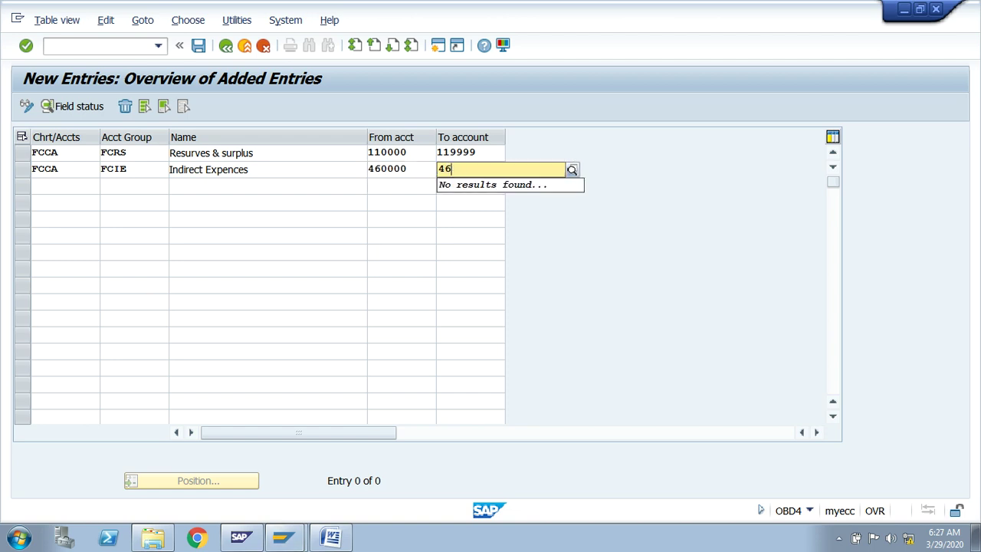
{"action": "type", "text": "9999"}
Save the new FCCA account groups in the proposed customizing request and return to the G/L account groups overview.
{"action": "left_click", "coordinate": [198, 46]}
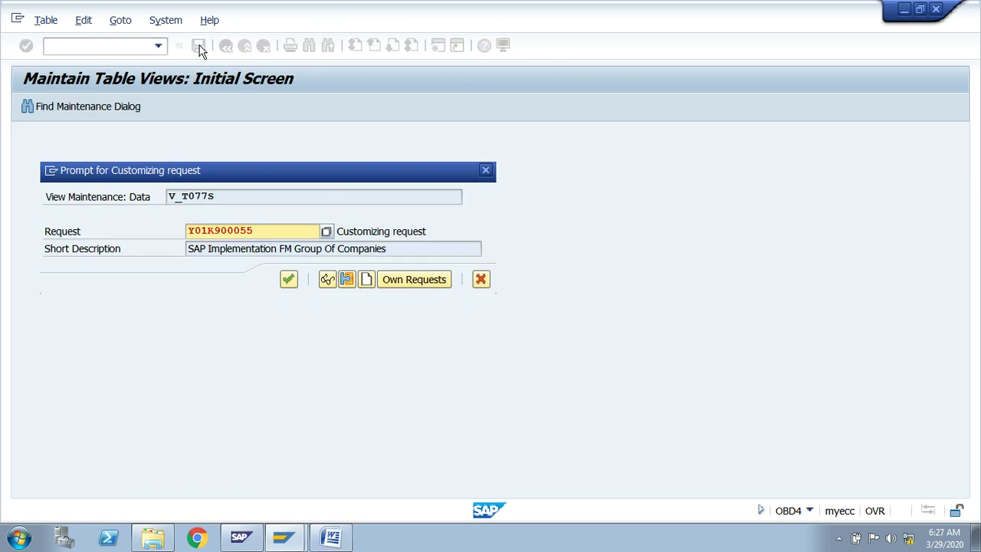
{"action": "left_click", "coordinate": [288, 278]}
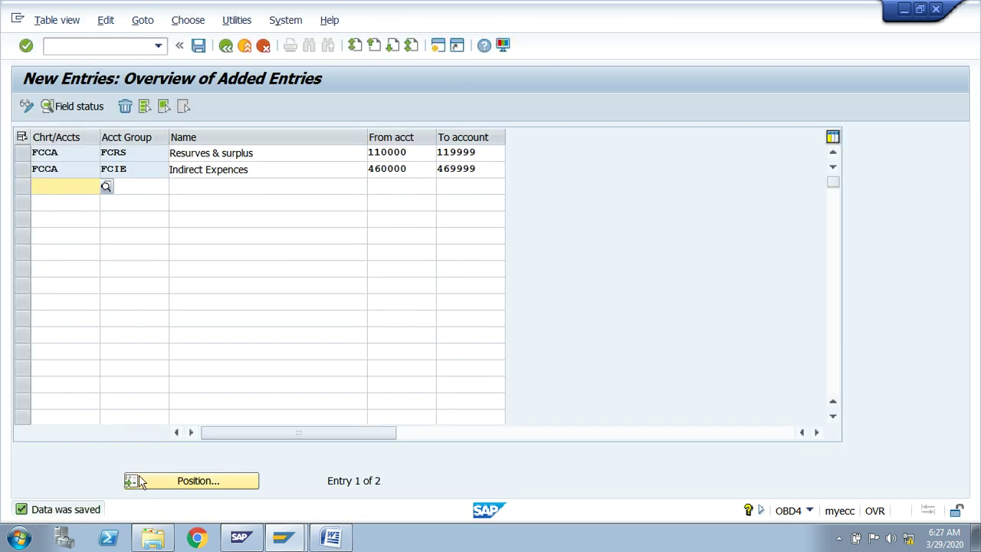
{"action": "left_click", "coordinate": [198, 46]}
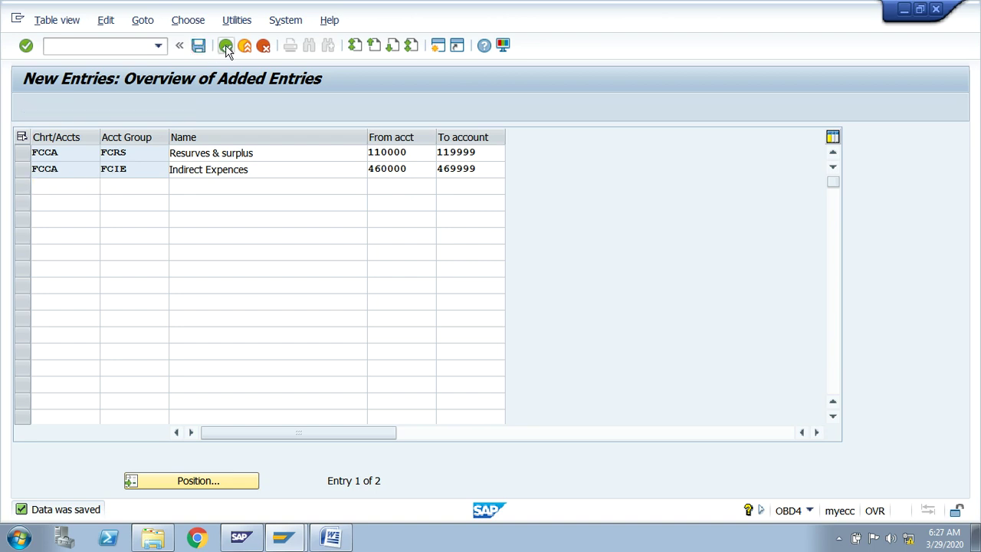
{"action": "left_click", "coordinate": [226, 47]}
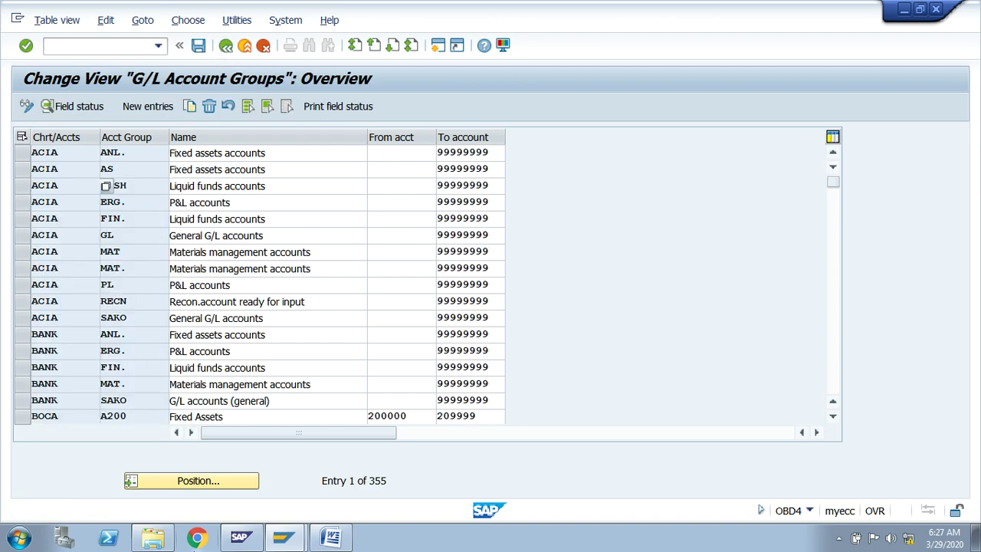
Position the overview of G/L account groups at chart of accounts FOCA.
{"action": "left_click", "coordinate": [196, 481]}
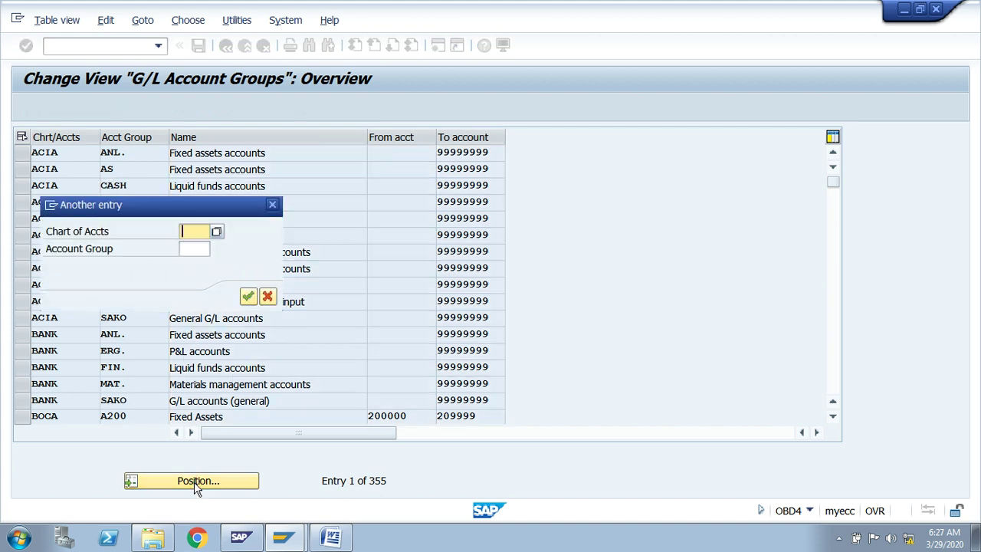
{"action": "type", "text": "Foca"}
{"action": "key", "text": "Return"}
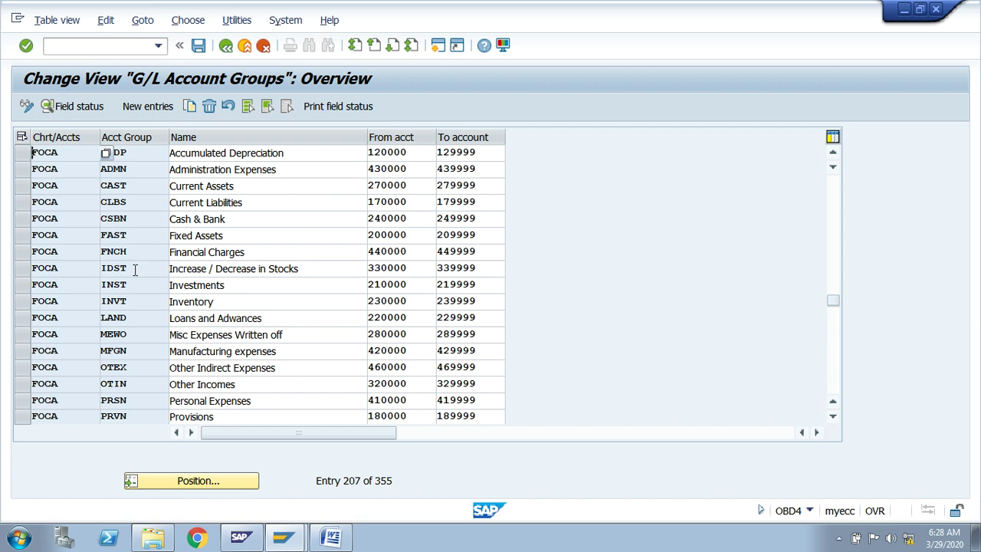
Mark the FOCA Reserves & Surplus row and examine its chart of accounts, group key, name and account range.
{"action": "scroll", "coordinate": [135, 269], "scroll_direction": "down", "scroll_amount": 1}
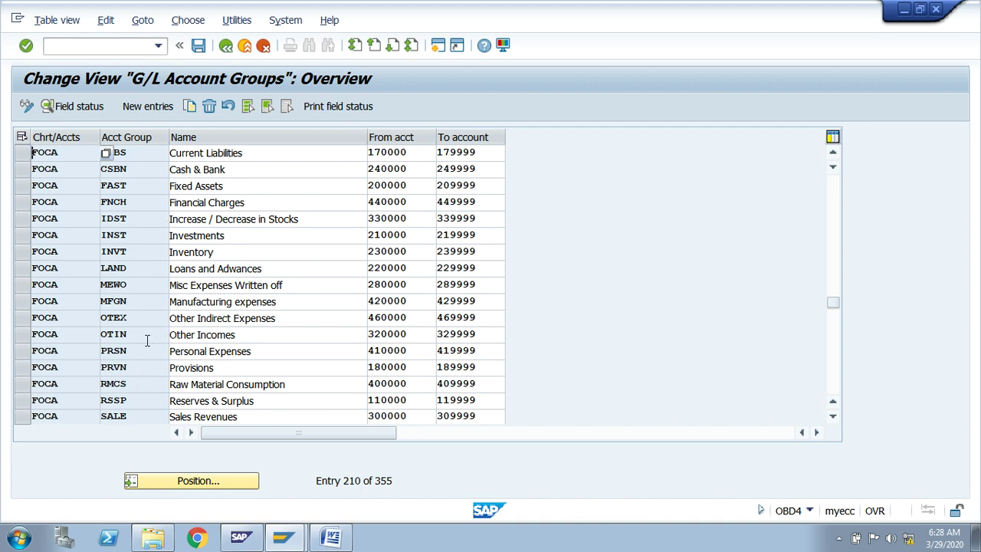
{"action": "left_click", "coordinate": [23, 400]}
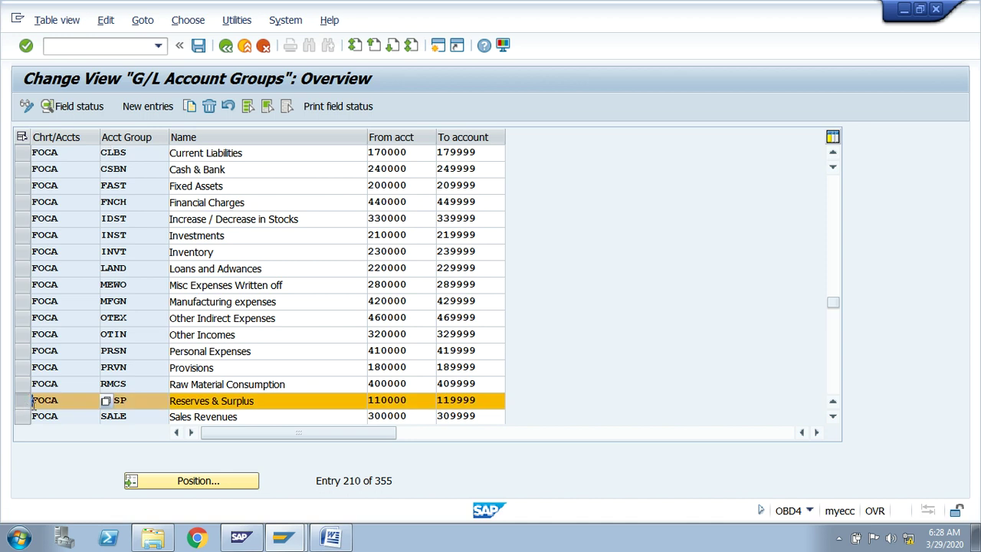
{"action": "left_click_drag", "start_coordinate": [63, 400], "coordinate": [35, 402]}
{"action": "left_click", "coordinate": [35, 403]}
{"action": "left_click", "coordinate": [129, 401]}
{"action": "left_click_drag", "start_coordinate": [132, 402], "coordinate": [102, 400]}
{"action": "left_click", "coordinate": [102, 400]}
{"action": "left_click", "coordinate": [281, 401]}
{"action": "left_click_drag", "start_coordinate": [280, 401], "coordinate": [195, 400]}
{"action": "left_click", "coordinate": [178, 400]}
{"action": "left_click_drag", "start_coordinate": [411, 401], "coordinate": [380, 401]}
{"action": "left_click", "coordinate": [381, 402]}
{"action": "left_click", "coordinate": [493, 406]}
{"action": "left_click_drag", "start_coordinate": [493, 406], "coordinate": [431, 406]}
{"action": "left_click", "coordinate": [432, 406]}
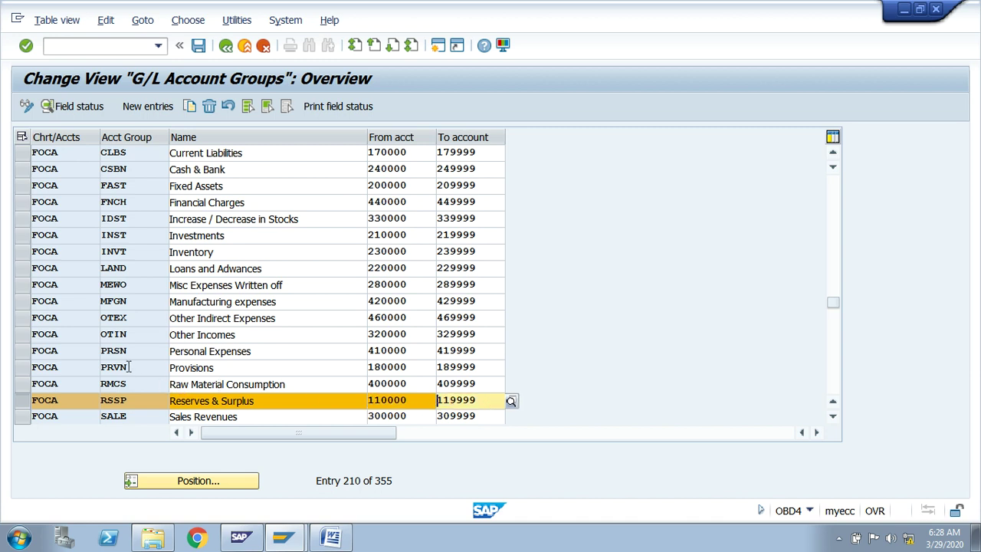
Mark the FOCA Other Incomes row and examine its group key, name and account range.
{"action": "left_click", "coordinate": [28, 334]}
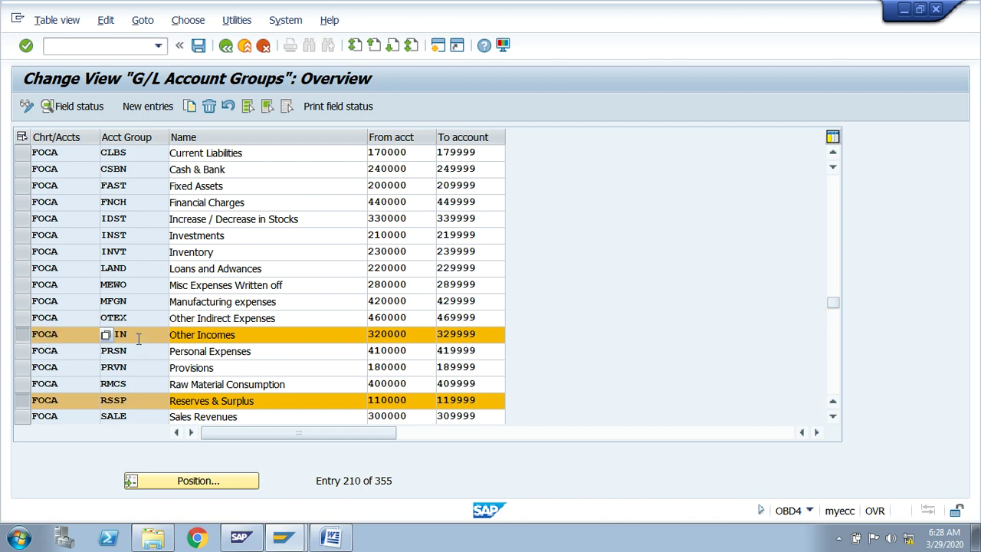
{"action": "left_click_drag", "start_coordinate": [127, 335], "coordinate": [98, 334]}
{"action": "left_click", "coordinate": [98, 334]}
{"action": "left_click", "coordinate": [250, 340]}
{"action": "left_click_drag", "start_coordinate": [250, 340], "coordinate": [168, 336]}
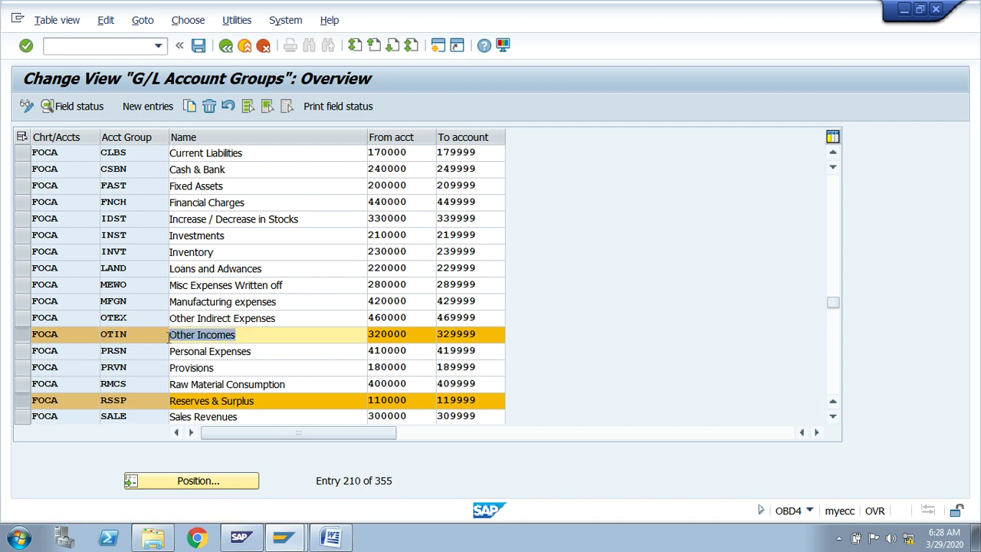
{"action": "left_click", "coordinate": [411, 335]}
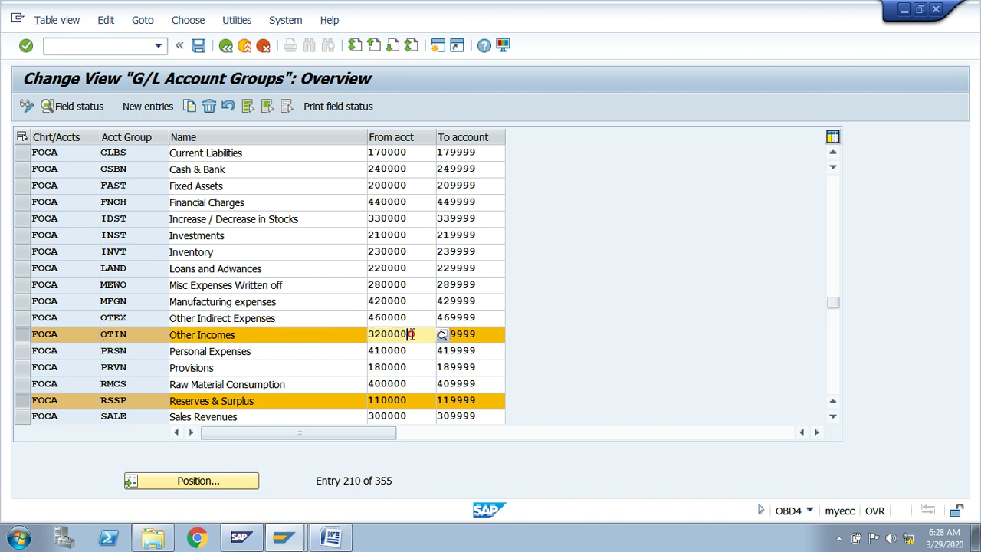
{"action": "left_click", "coordinate": [474, 334]}
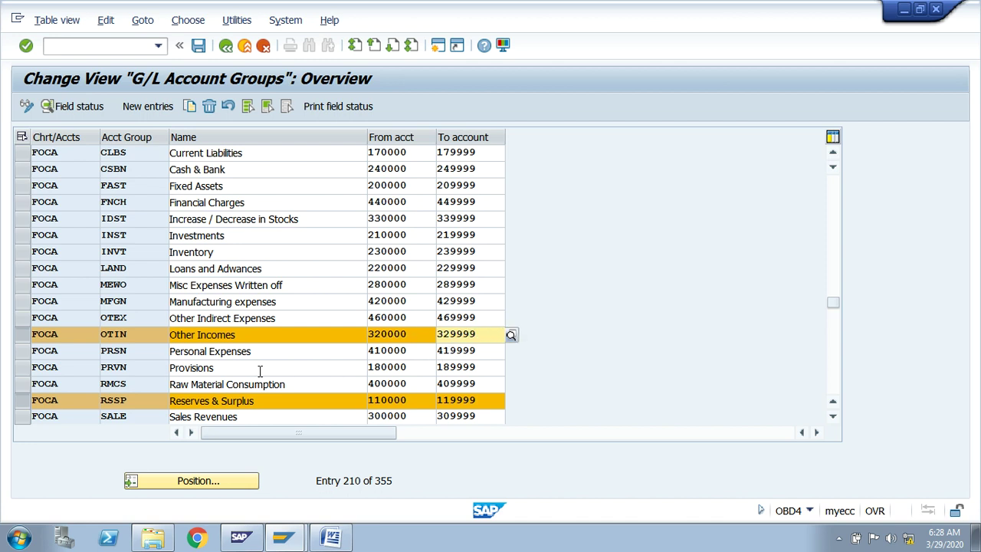
Look through the remaining FOCA account groups and mark the Other Indirect Expenses row for review.
{"action": "scroll", "coordinate": [256, 370], "scroll_direction": "down", "scroll_amount": 1}
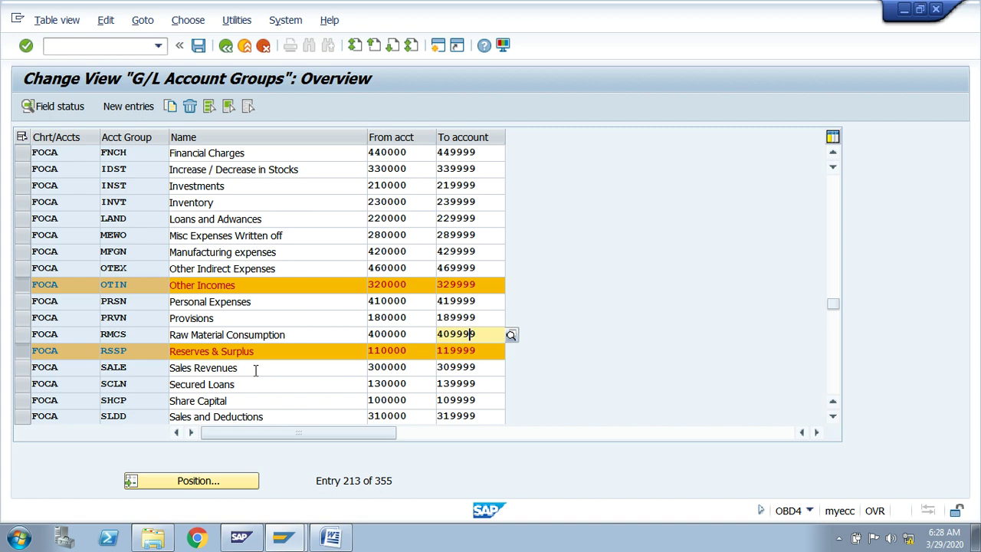
{"action": "scroll", "coordinate": [256, 370], "scroll_direction": "down", "scroll_amount": 1}
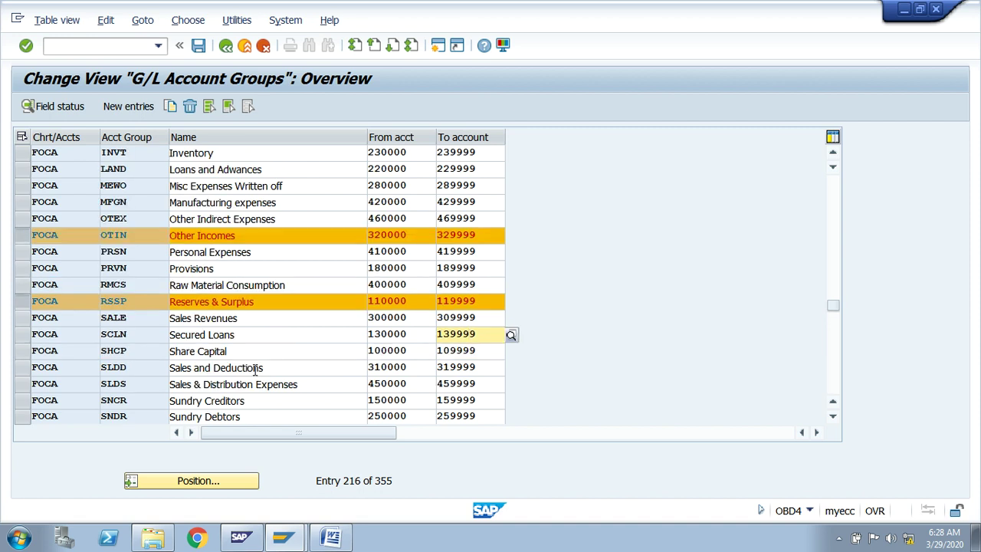
{"action": "scroll", "coordinate": [255, 370], "scroll_direction": "down", "scroll_amount": 1}
{"action": "scroll", "coordinate": [255, 370], "scroll_direction": "down", "scroll_amount": 1}
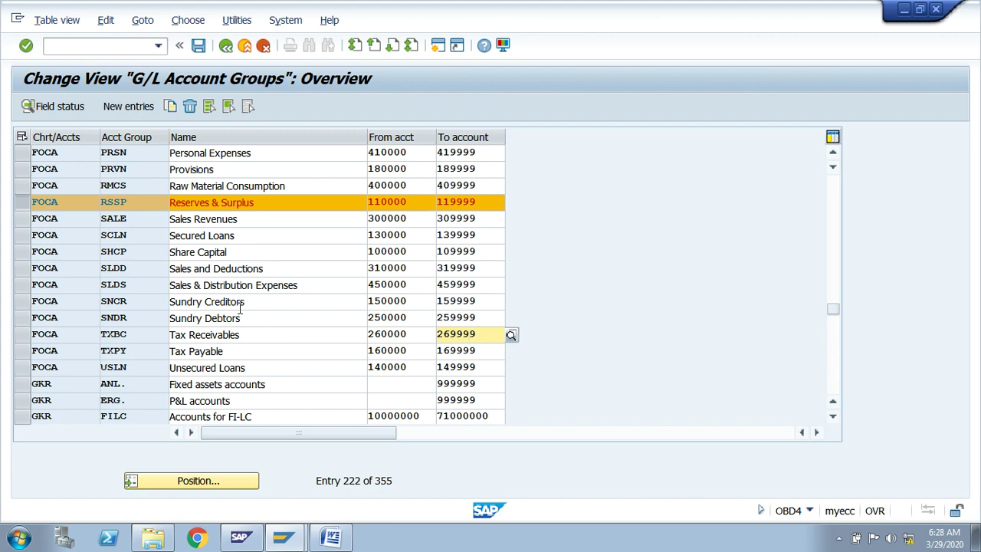
{"action": "scroll", "coordinate": [292, 313], "scroll_direction": "up", "scroll_amount": 1}
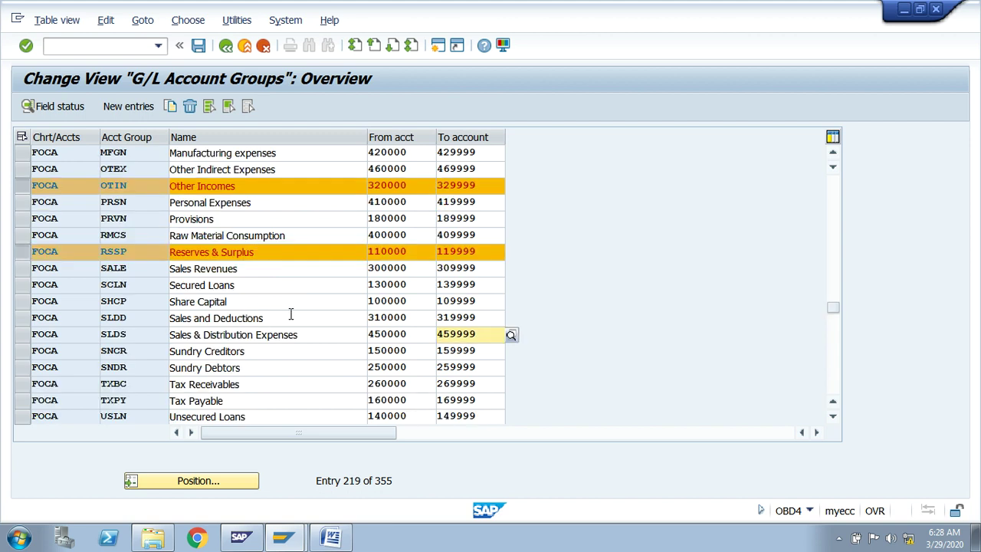
{"action": "scroll", "coordinate": [270, 314], "scroll_direction": "up", "scroll_amount": 2}
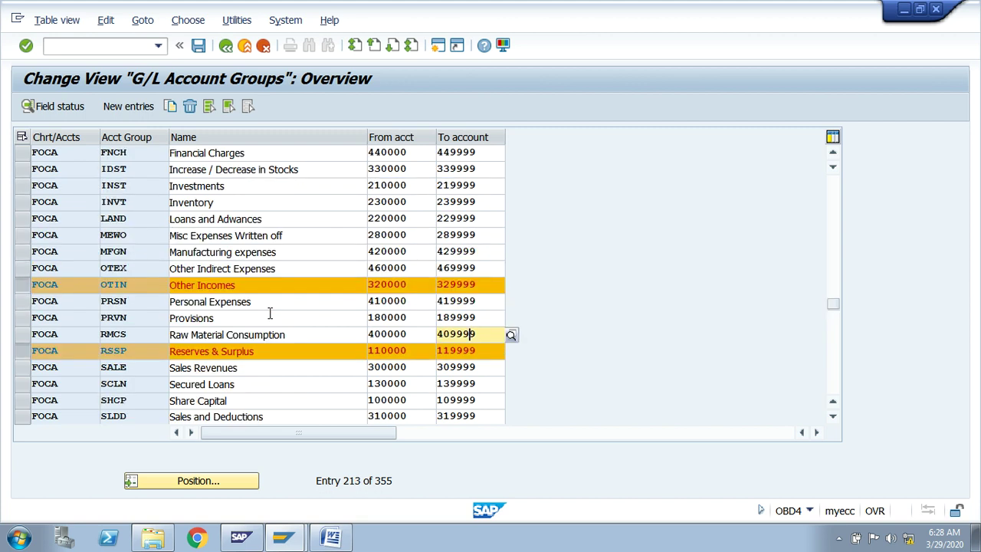
{"action": "scroll", "coordinate": [269, 314], "scroll_direction": "up", "scroll_amount": 1}
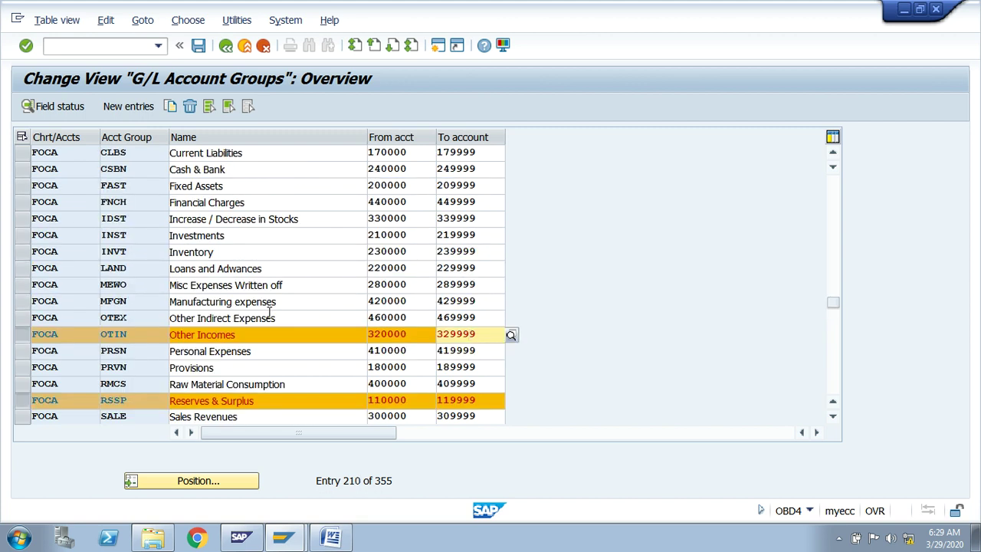
{"action": "scroll", "coordinate": [269, 314], "scroll_direction": "up", "scroll_amount": 1}
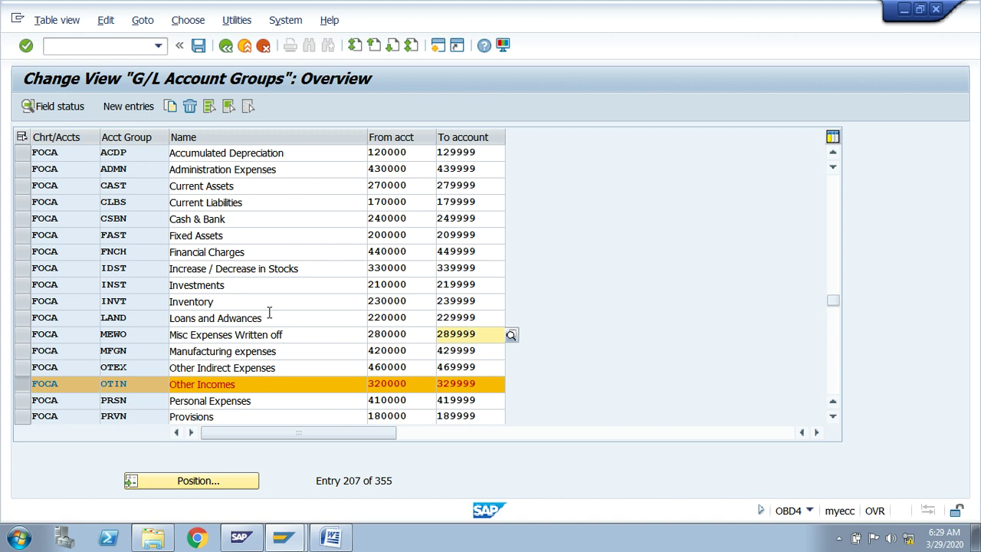
{"action": "scroll", "coordinate": [269, 313], "scroll_direction": "up", "scroll_amount": 1}
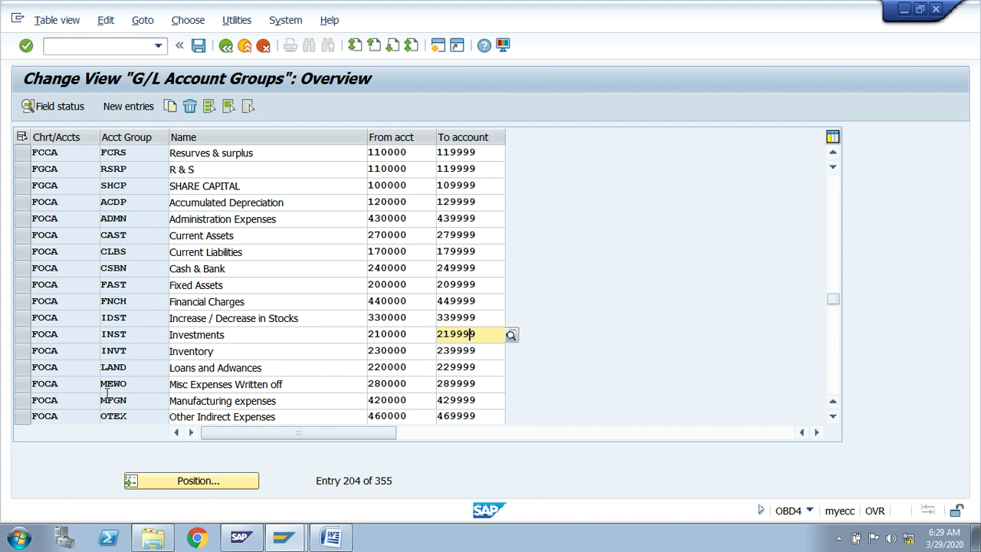
{"action": "left_click", "coordinate": [21, 418]}
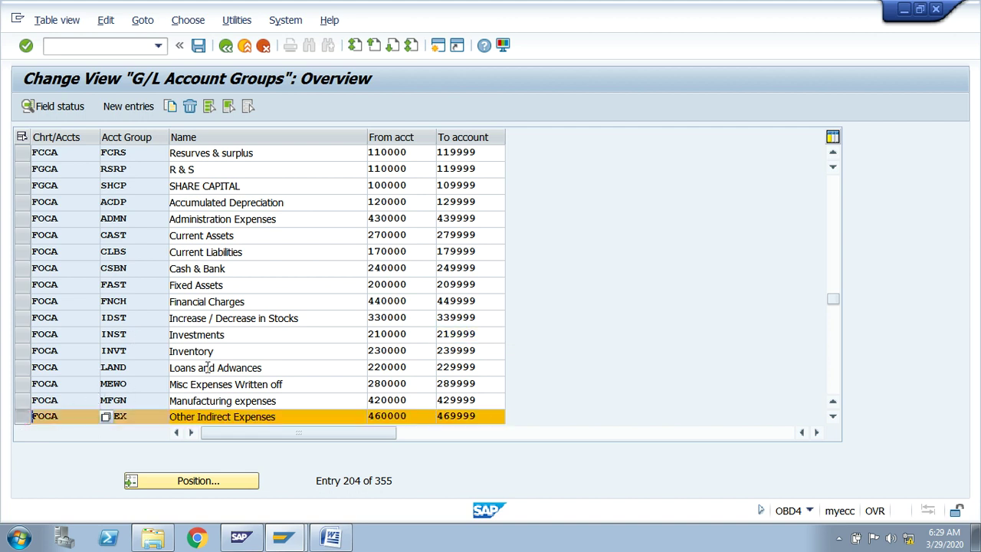
{"action": "scroll", "coordinate": [242, 352], "scroll_direction": "down", "scroll_amount": 1}
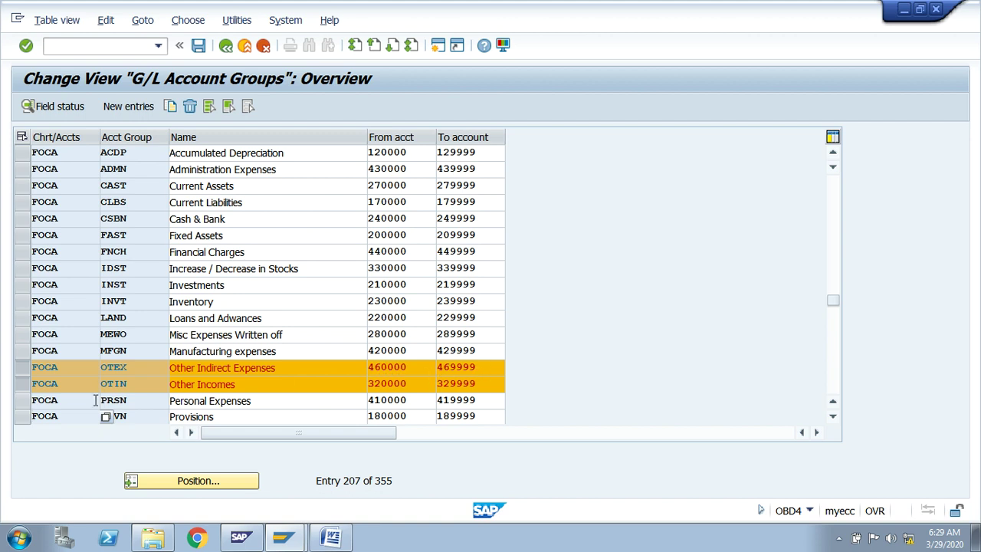
Unmark the FOCA Other Incomes row and examine the FOCA Other Indirect Expenses and Reserves & Surplus group entries.
{"action": "left_click_drag", "start_coordinate": [77, 368], "coordinate": [35, 383]}
{"action": "scroll", "coordinate": [15, 314], "scroll_direction": "down", "scroll_amount": 2}
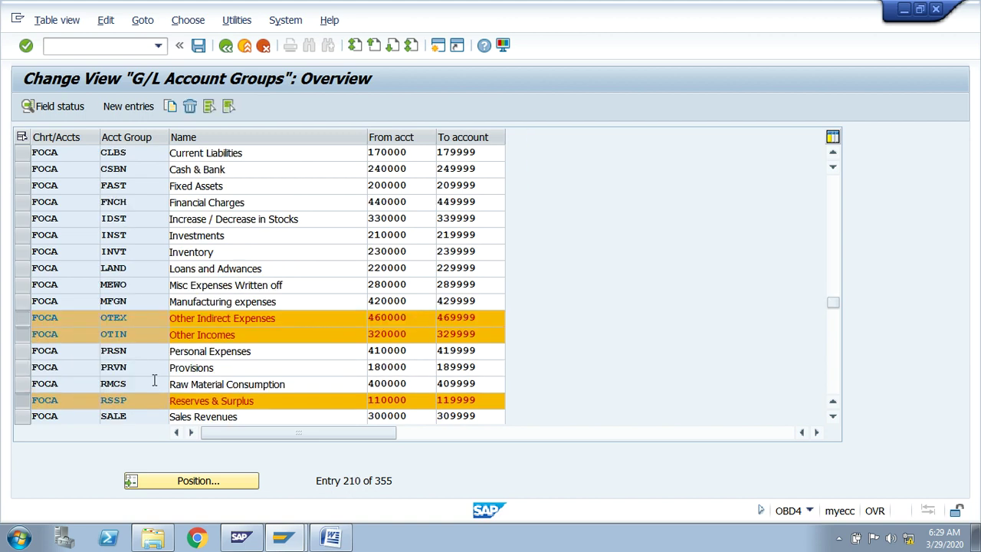
{"action": "left_click", "coordinate": [23, 285]}
{"action": "left_click_drag", "start_coordinate": [80, 350], "coordinate": [29, 350]}
{"action": "left_click_drag", "start_coordinate": [129, 350], "coordinate": [107, 352]}
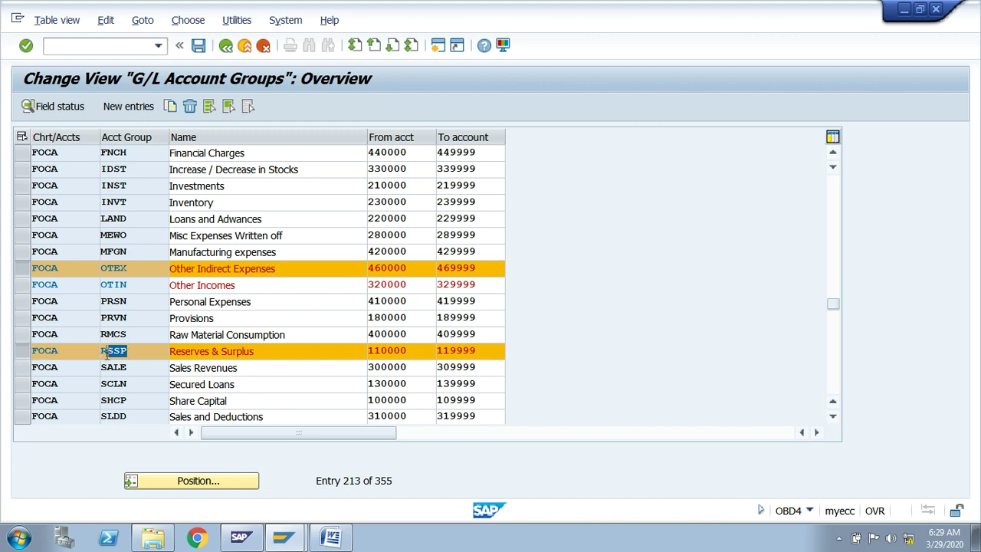
{"action": "left_click", "coordinate": [108, 352]}
Mark the FCCA Indirect Expences and Resurves & surplus rows for comparison with the FOCA groups.
{"action": "scroll", "coordinate": [120, 311], "scroll_direction": "up", "scroll_amount": 1}
{"action": "scroll", "coordinate": [120, 310], "scroll_direction": "up", "scroll_amount": 2}
{"action": "scroll", "coordinate": [121, 318], "scroll_direction": "up", "scroll_amount": 2}
{"action": "left_click", "coordinate": [23, 236]}
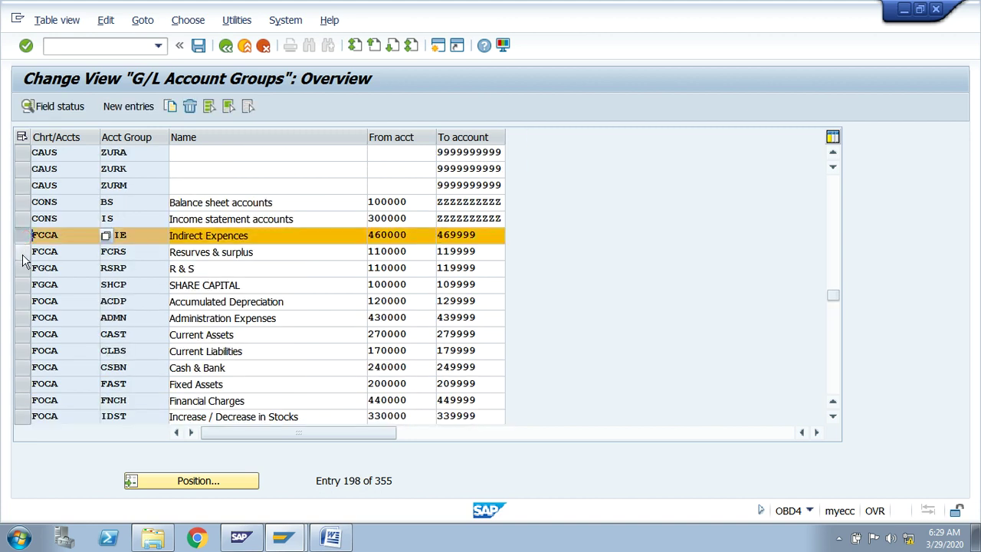
{"action": "left_click", "coordinate": [23, 253]}
Examine the chart of accounts key and the names of the two marked FCCA account groups.
{"action": "left_click_drag", "start_coordinate": [61, 235], "coordinate": [29, 236]}
{"action": "left_click", "coordinate": [29, 236]}
{"action": "left_click", "coordinate": [66, 253]}
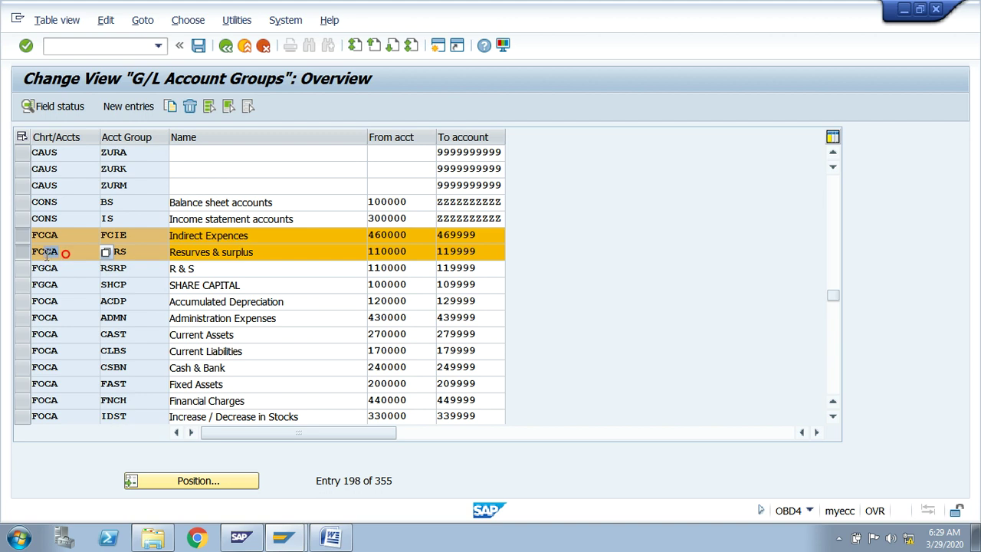
{"action": "left_click", "coordinate": [262, 236]}
{"action": "left_click_drag", "start_coordinate": [269, 253], "coordinate": [188, 253]}
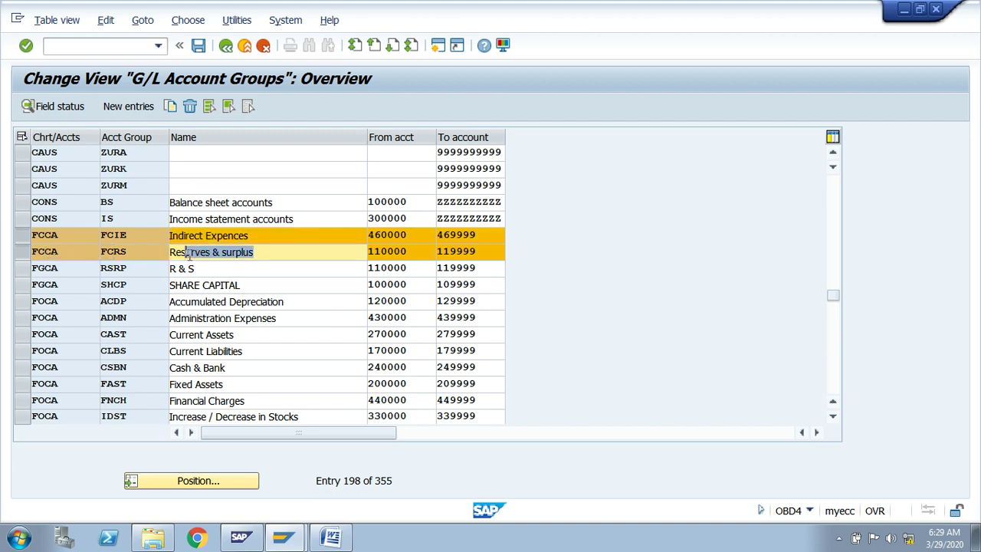
{"action": "left_click", "coordinate": [188, 252]}
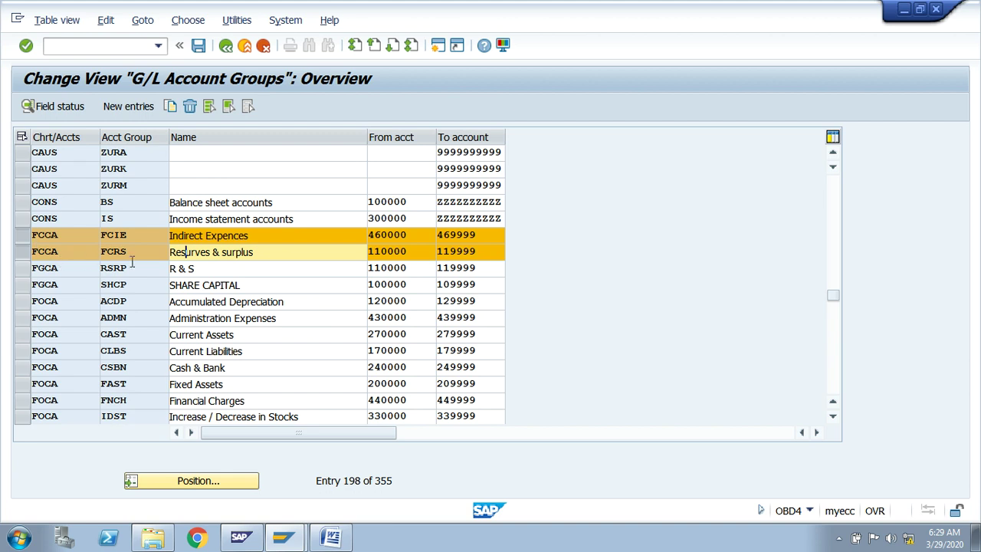
{"action": "left_click", "coordinate": [63, 234]}
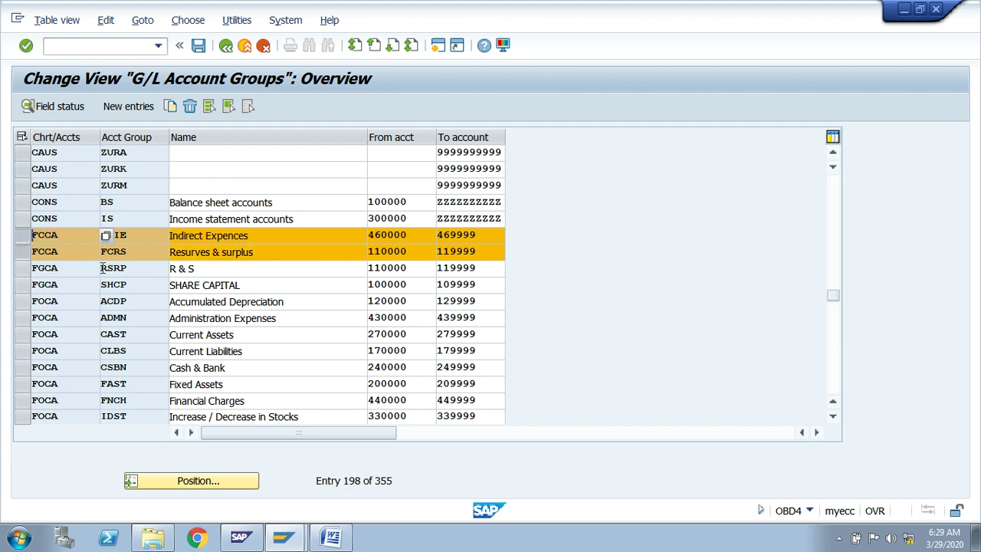
Check the marked FOCA account groups, save the G/L account groups and return to the implementation guide.
{"action": "scroll", "coordinate": [102, 267], "scroll_direction": "down", "scroll_amount": 6}
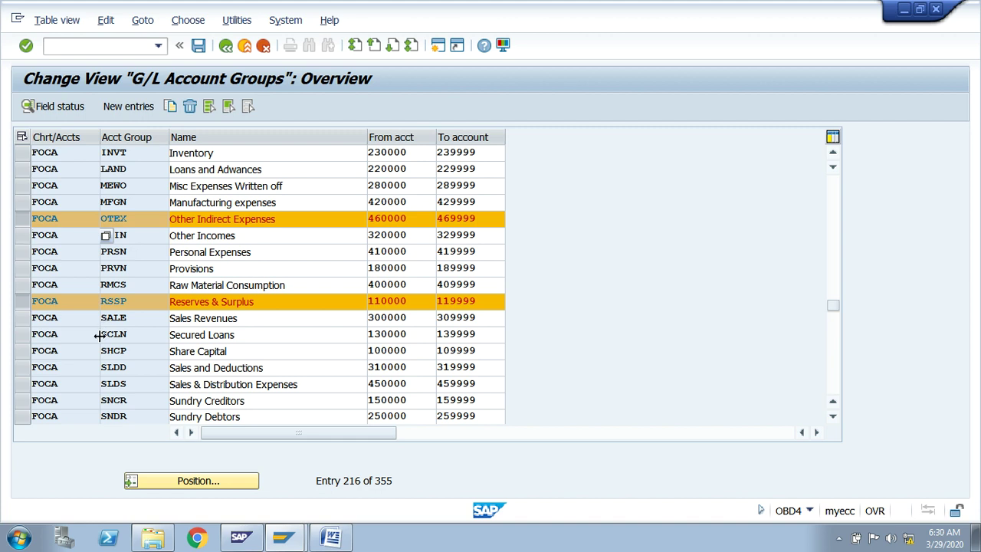
{"action": "left_click", "coordinate": [197, 45]}
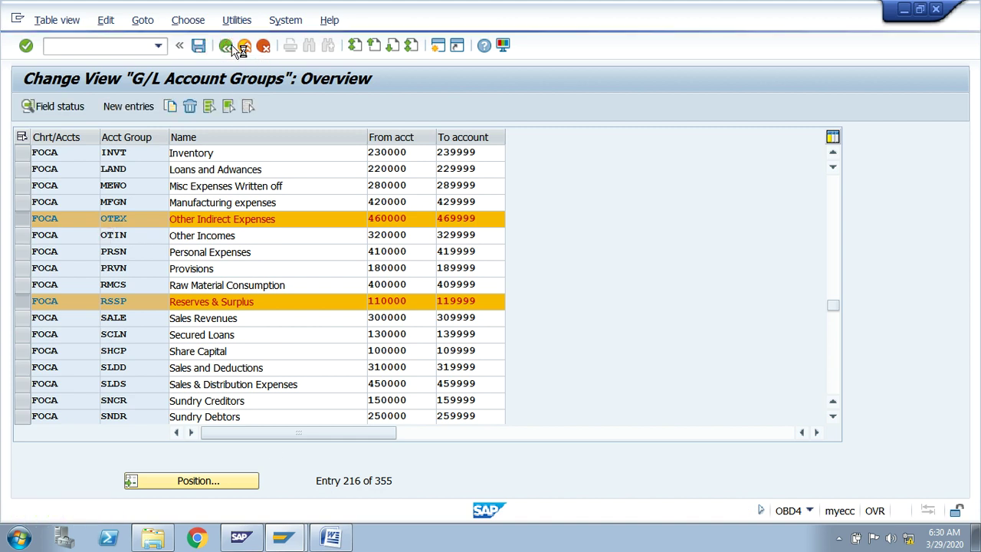
{"action": "left_click", "coordinate": [238, 46]}
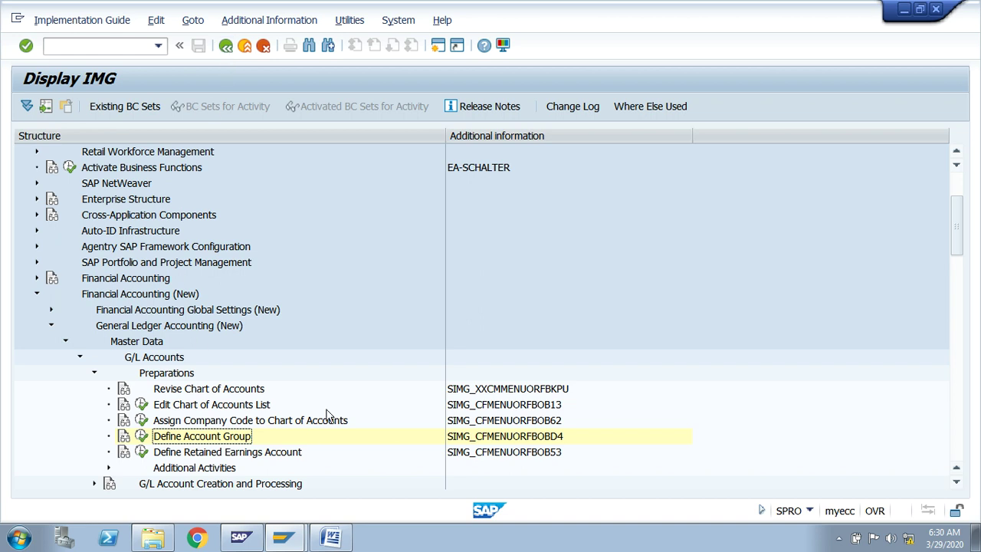
In the Word task list, highlight task 3, Account groups for Country spc Chart of Accounts (OBD4), in yellow.
{"action": "left_click", "coordinate": [331, 536]}
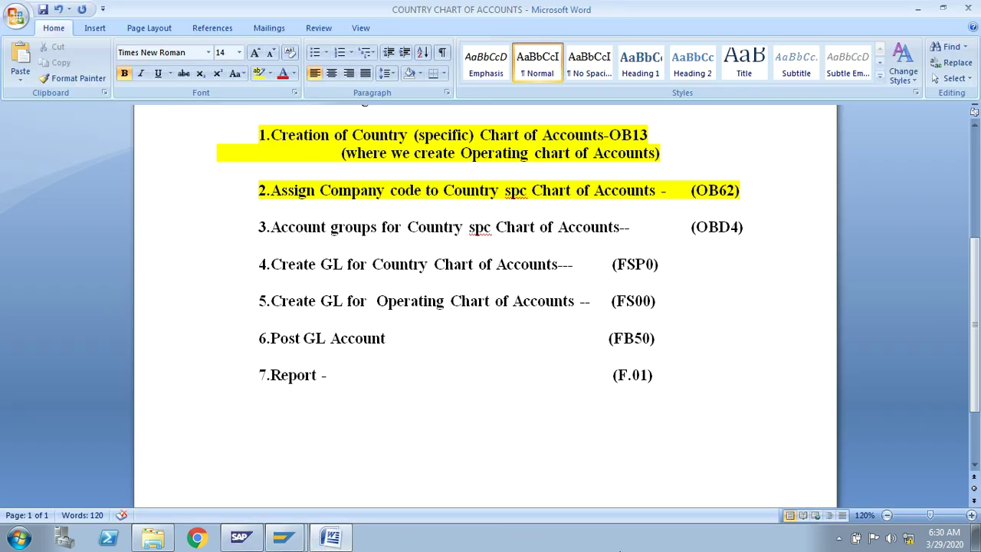
{"action": "left_click", "coordinate": [741, 302]}
{"action": "left_click_drag", "start_coordinate": [748, 226], "coordinate": [257, 227]}
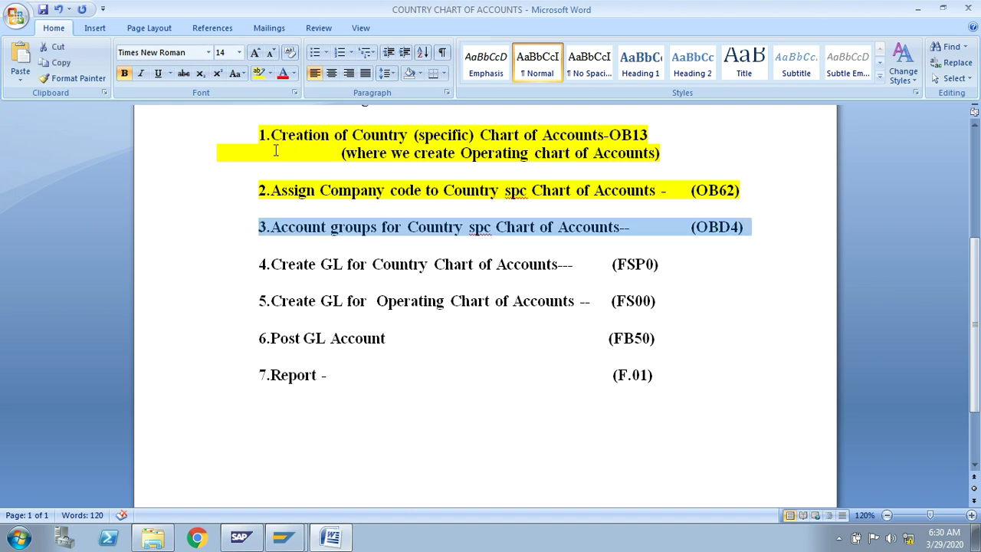
{"action": "left_click", "coordinate": [259, 73]}
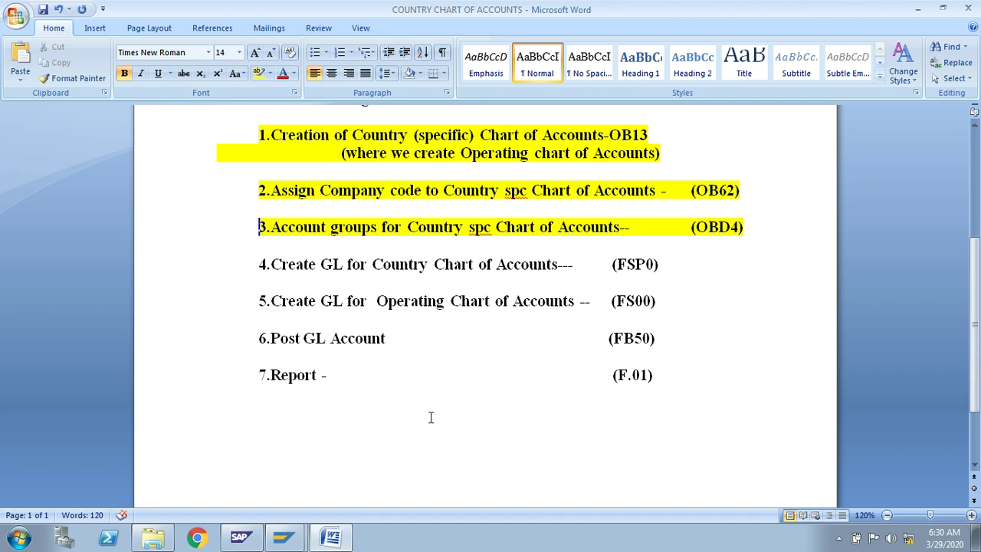
Pick up the Define Retained Earnings Account activity name from the SAP guide and add empty lines below task 3 in Word.
{"action": "key", "text": "alt+Tab"}
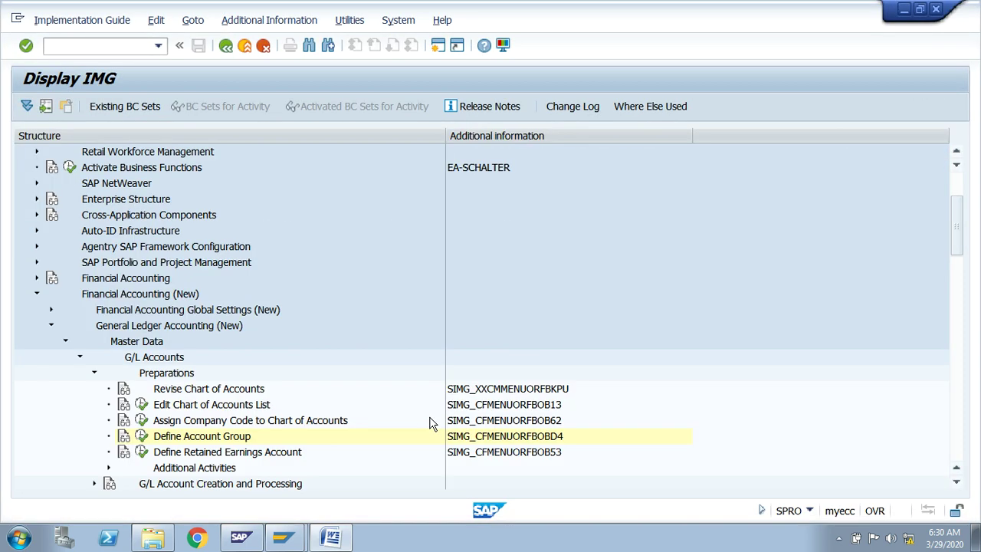
{"action": "left_click", "coordinate": [185, 454]}
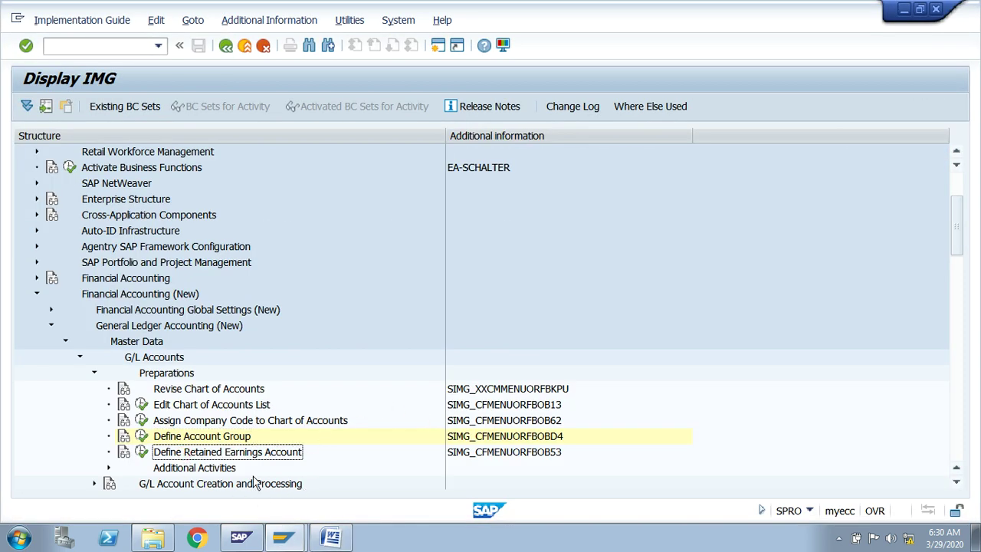
{"action": "key", "text": "alt+Tab"}
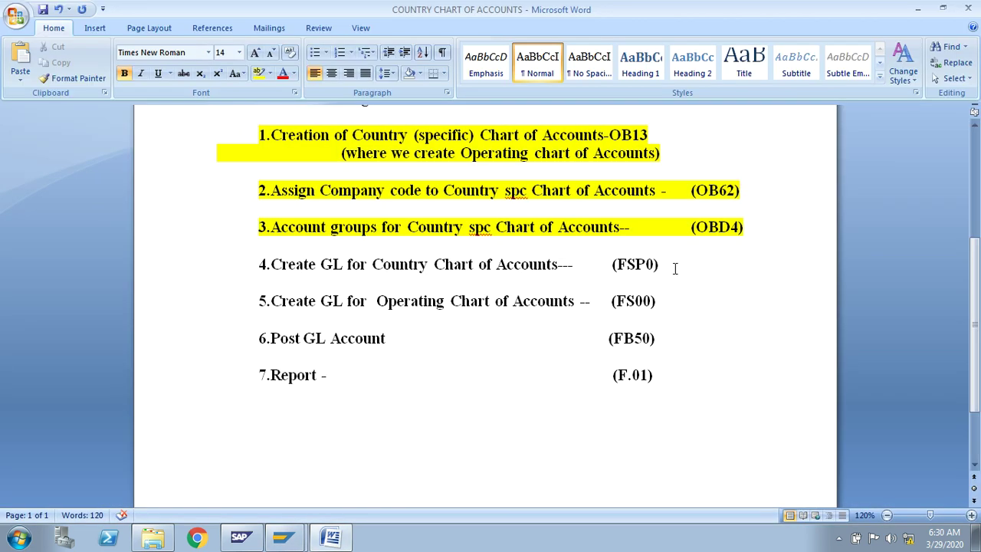
{"action": "left_click_drag", "start_coordinate": [751, 246], "coordinate": [762, 230]}
{"action": "left_click", "coordinate": [771, 229]}
{"action": "key", "text": "Return"}
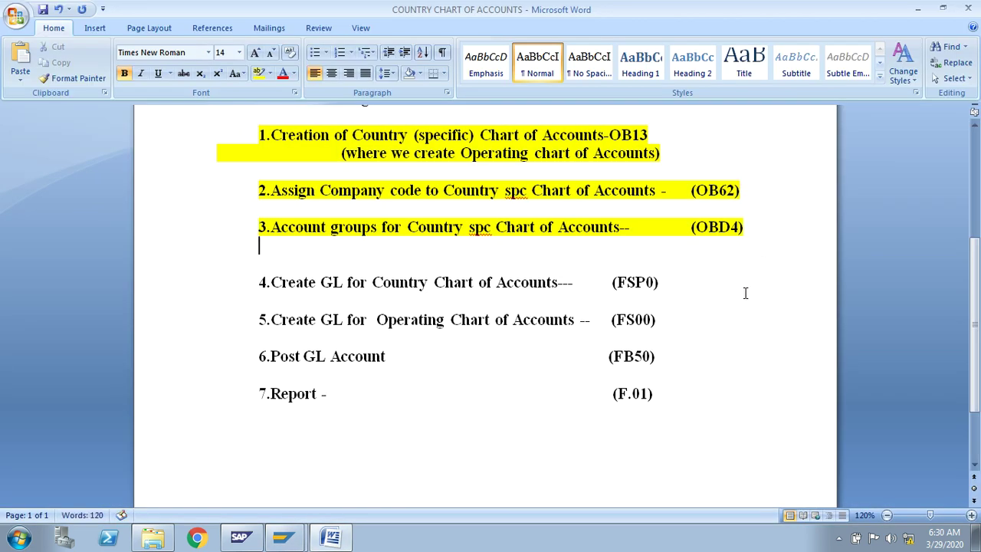
{"action": "key", "text": "Return"}
{"action": "key", "text": "ctrl+f"}
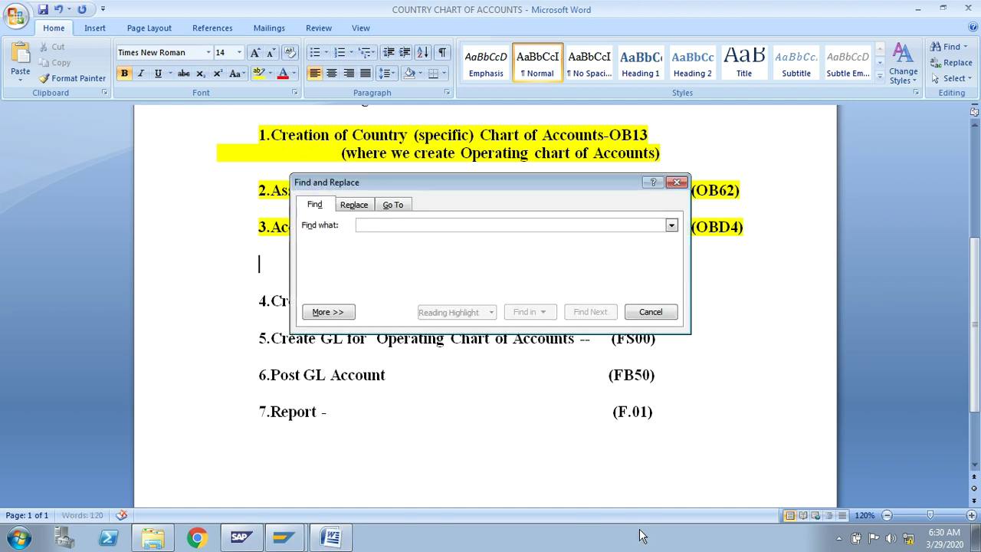
{"action": "type", "text": "Define Retained Earnings Account"}
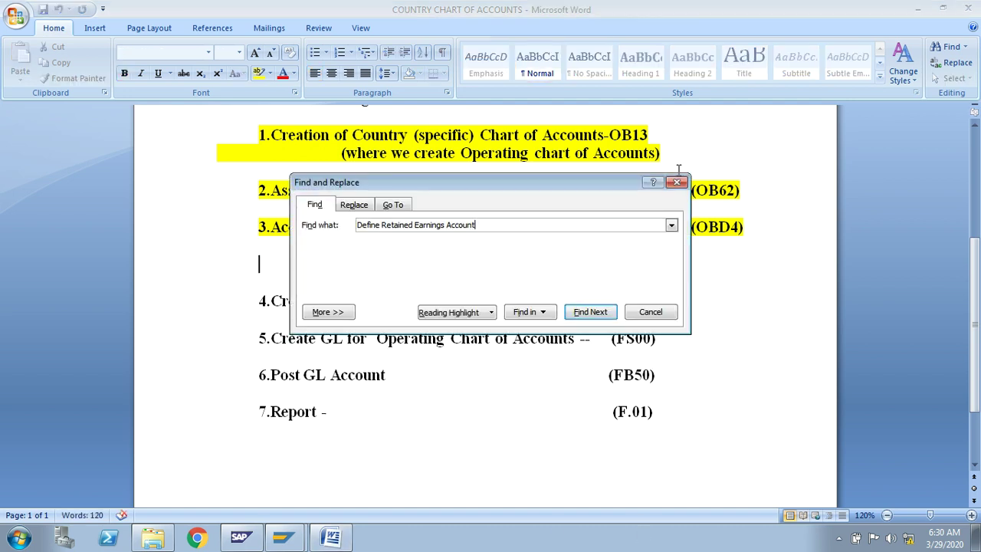
{"action": "left_click", "coordinate": [677, 182]}
Enter the task line "Define Retained Earnings Account--OB53" below task 3 and indent it slightly.
{"action": "type", "text": "Define Retained Earnings Account"}
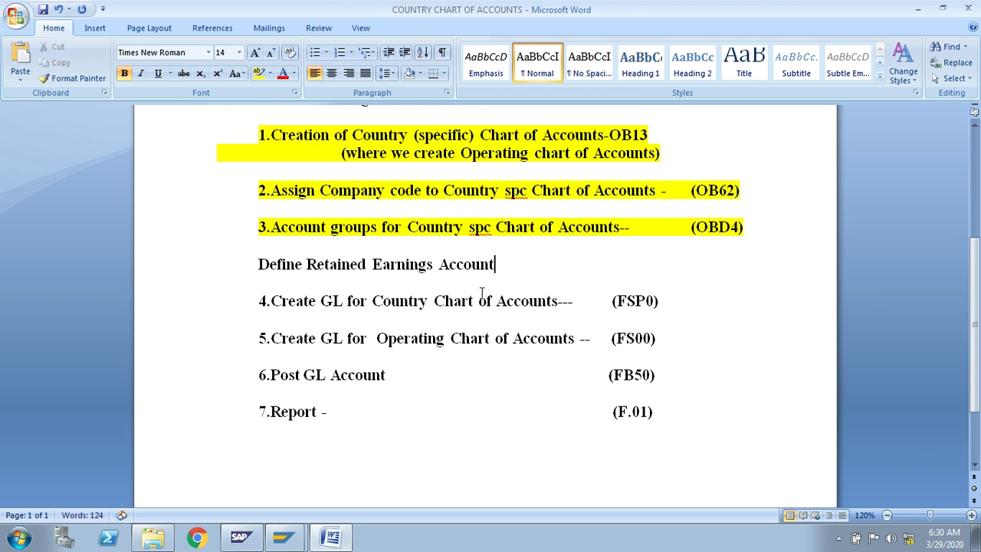
{"action": "type", "text": "--"}
{"action": "key", "text": "alt+Tab"}
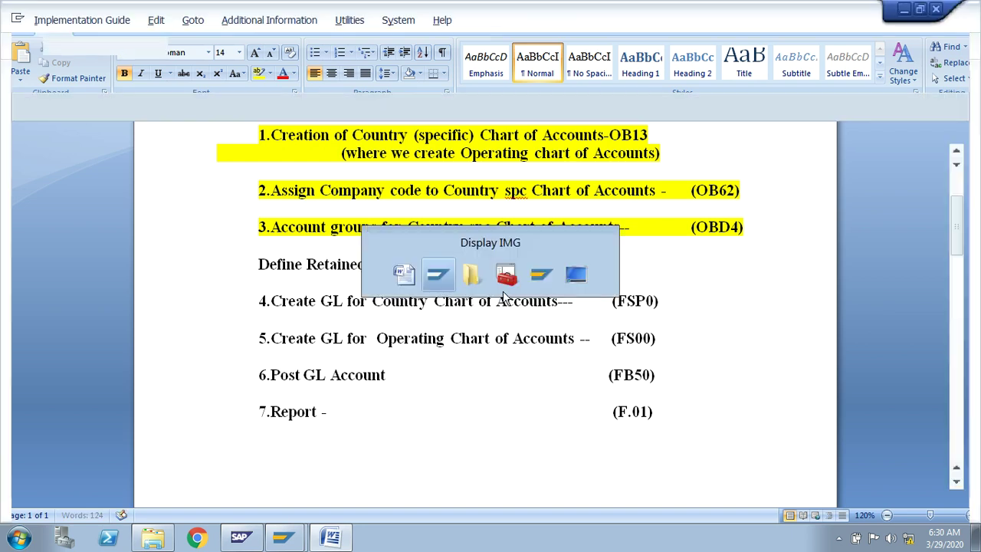
{"action": "key", "text": "alt+Tab"}
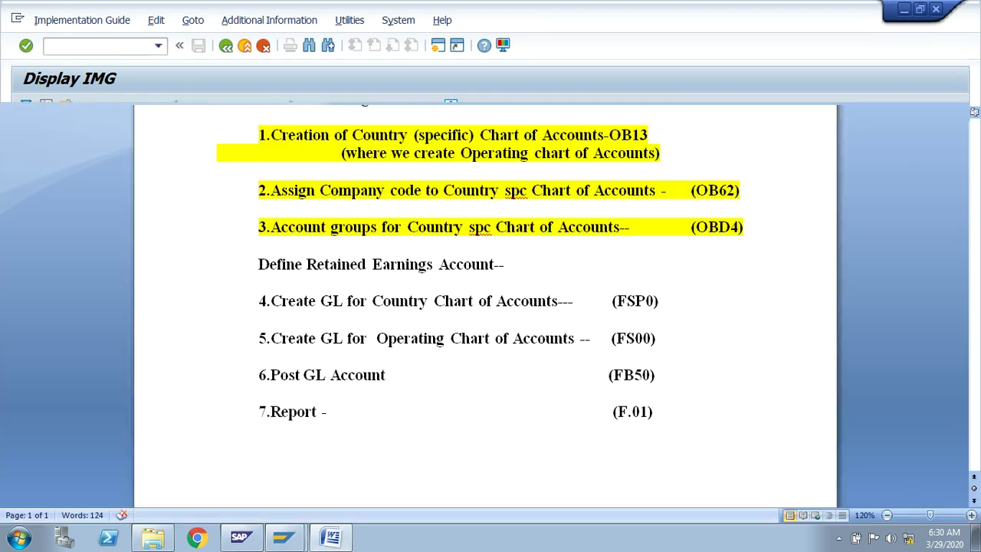
{"action": "type", "text": "OB53"}
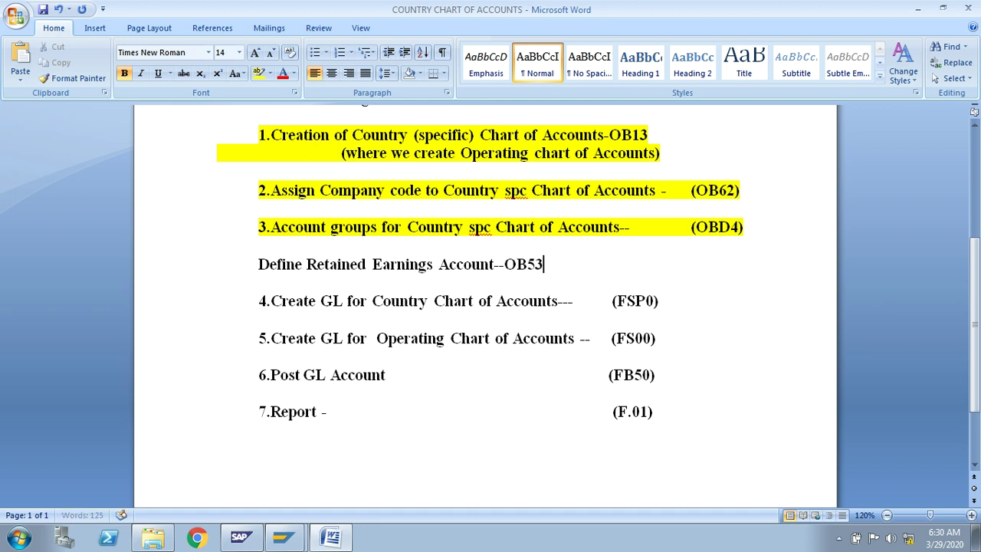
{"action": "left_click", "coordinate": [257, 264]}
{"action": "left_click", "coordinate": [559, 264]}
{"action": "key", "text": "shift+Down"}
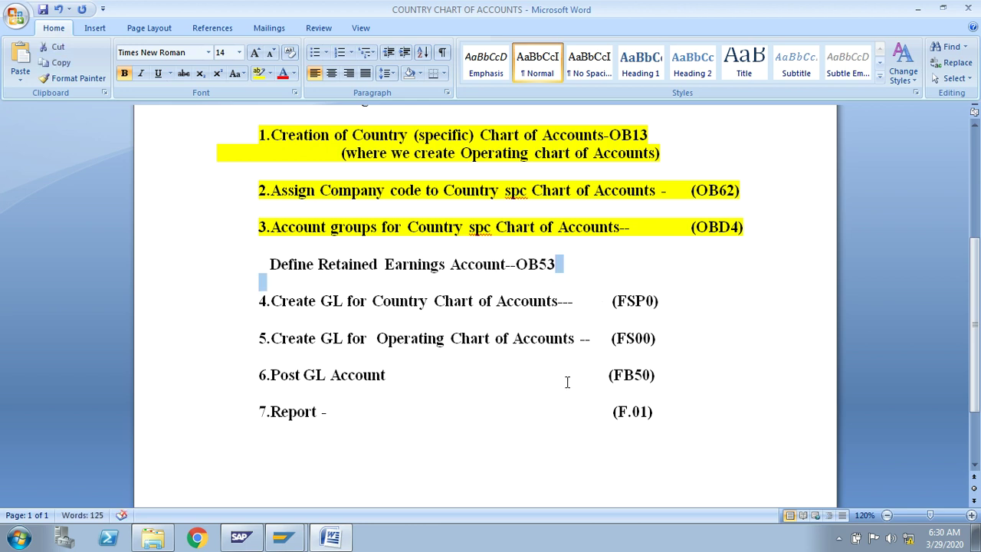
{"action": "left_click", "coordinate": [839, 537]}
{"action": "left_click", "coordinate": [840, 537]}
{"action": "left_click", "coordinate": [841, 538]}
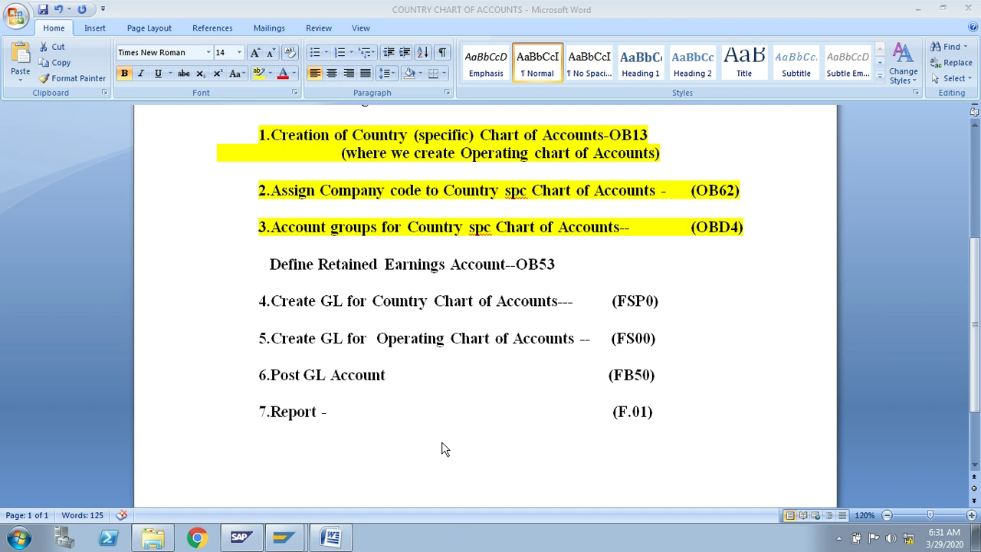
{"action": "key", "text": "shift+Down"}
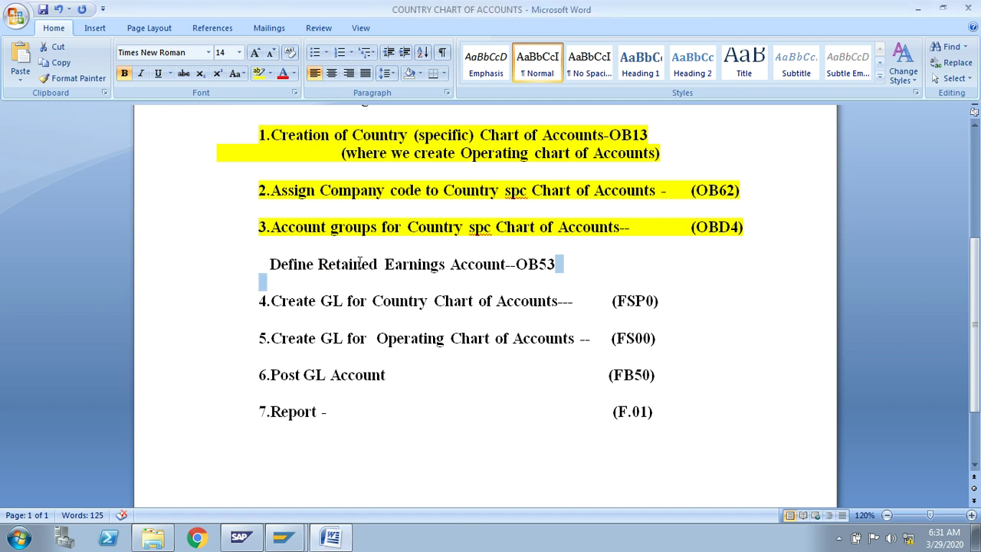
Select the words "Retained Earnings" in the new task line for review.
{"action": "key", "text": "Right"}
{"action": "left_click", "coordinate": [318, 263]}
{"action": "left_click_drag", "start_coordinate": [319, 263], "coordinate": [433, 265]}
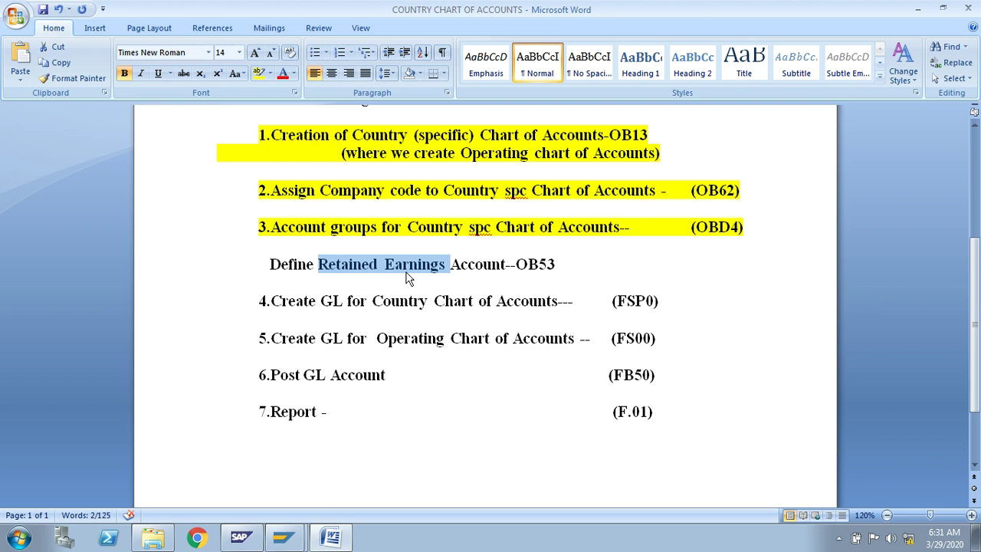
Switch to SAP and open the Define Retained Earnings Account activity for chart of accounts FOCA.
{"action": "key", "text": "alt+Tab"}
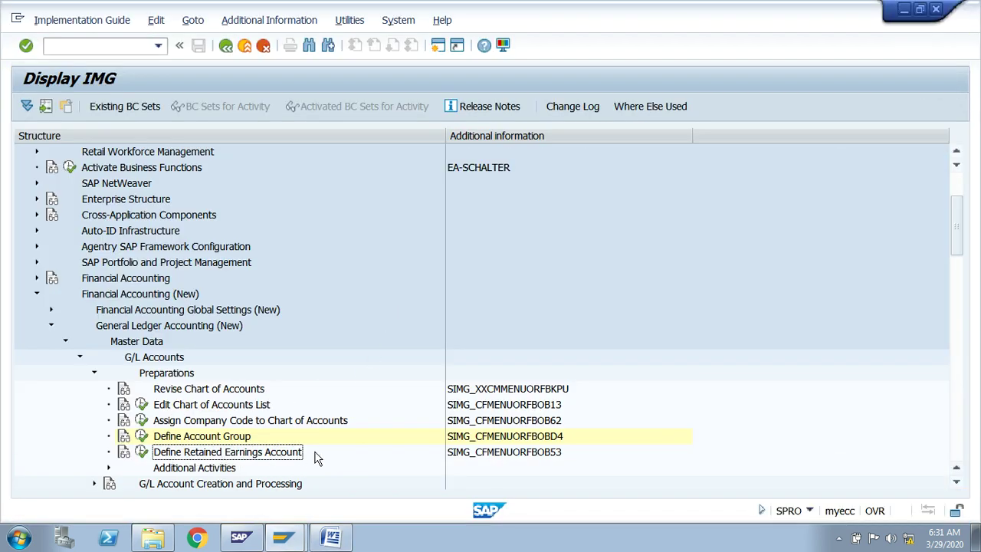
{"action": "left_click", "coordinate": [142, 452]}
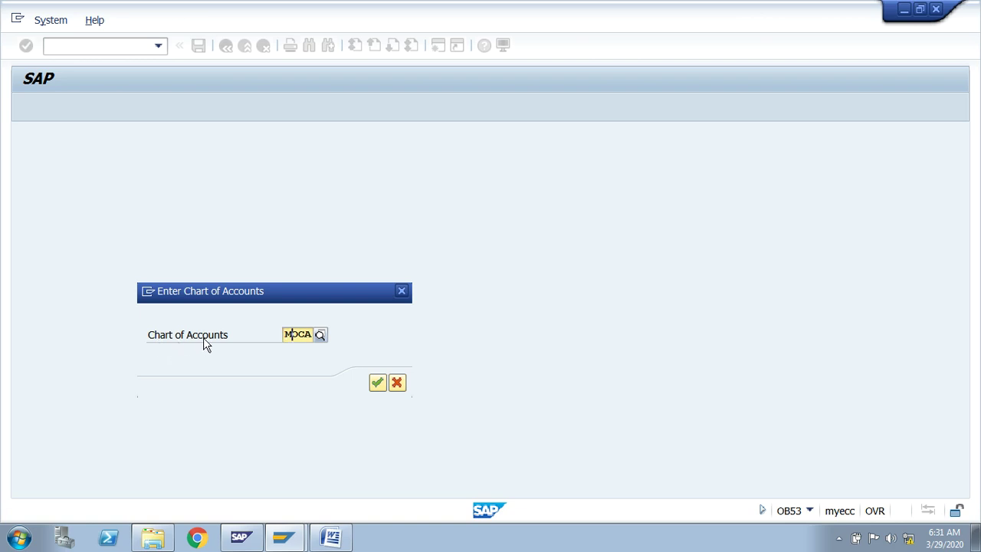
{"action": "key", "text": "BackSpace"}
{"action": "key", "text": "BackSpace"}
{"action": "key", "text": "BackSpace"}
{"action": "key", "text": "BackSpace"}
{"action": "type", "text": "FOCA"}
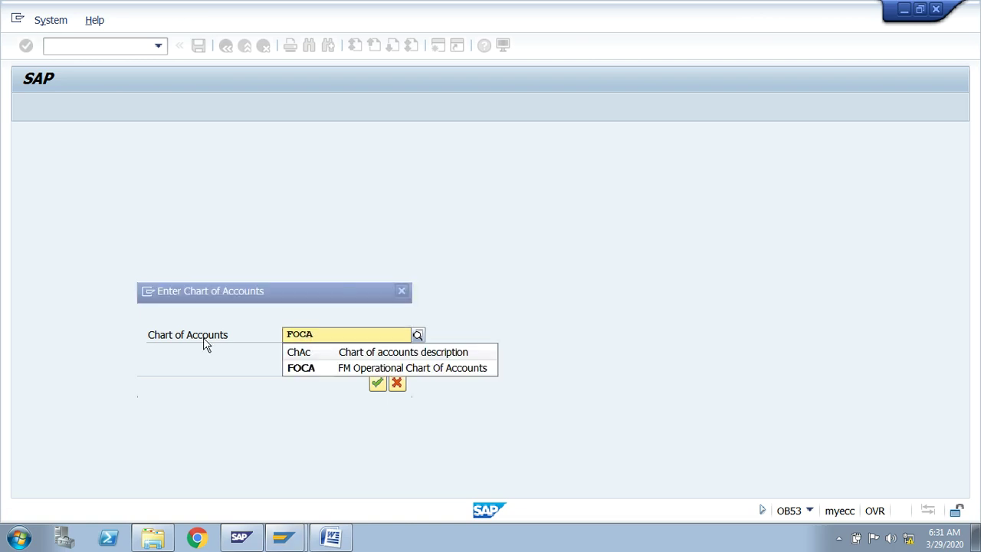
{"action": "left_click", "coordinate": [432, 375]}
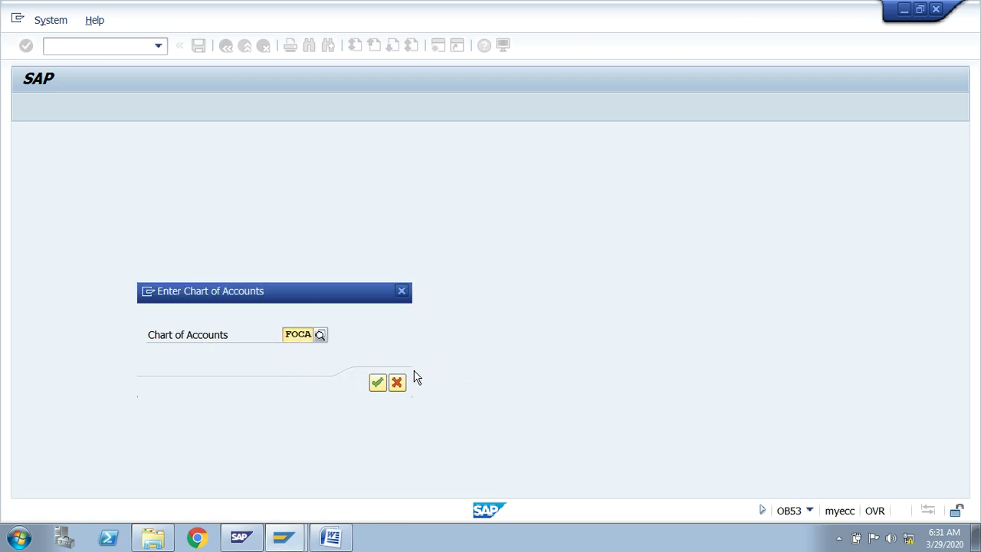
{"action": "left_click", "coordinate": [377, 384]}
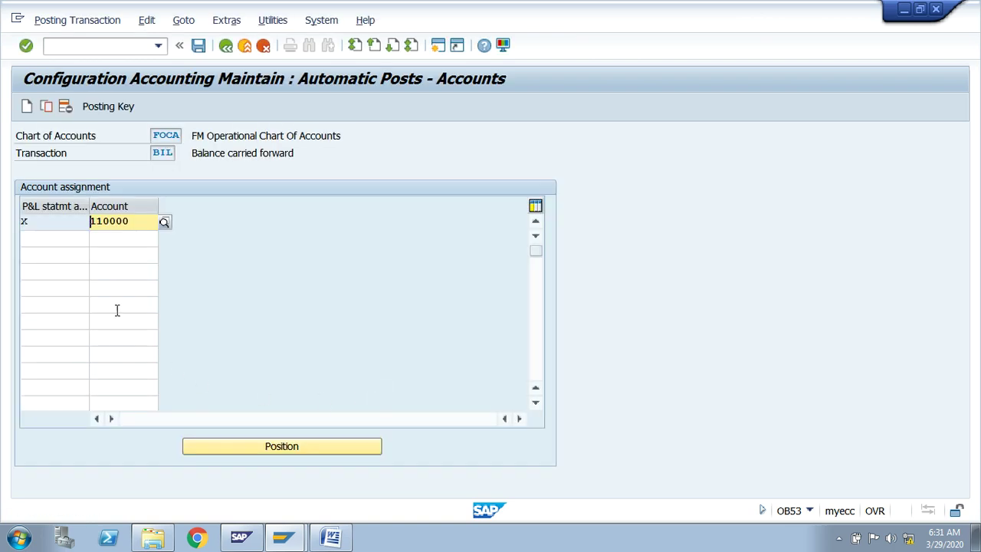
Examine the P&L statement account type and the retained earnings account assigned to FOCA.
{"action": "left_click", "coordinate": [31, 221]}
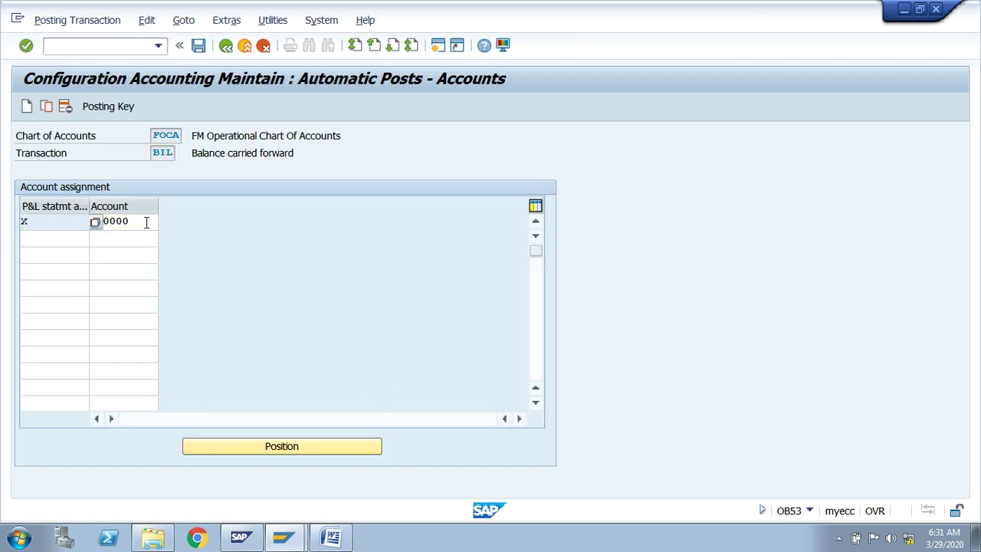
{"action": "left_click", "coordinate": [125, 222]}
{"action": "left_click_drag", "start_coordinate": [126, 222], "coordinate": [93, 223]}
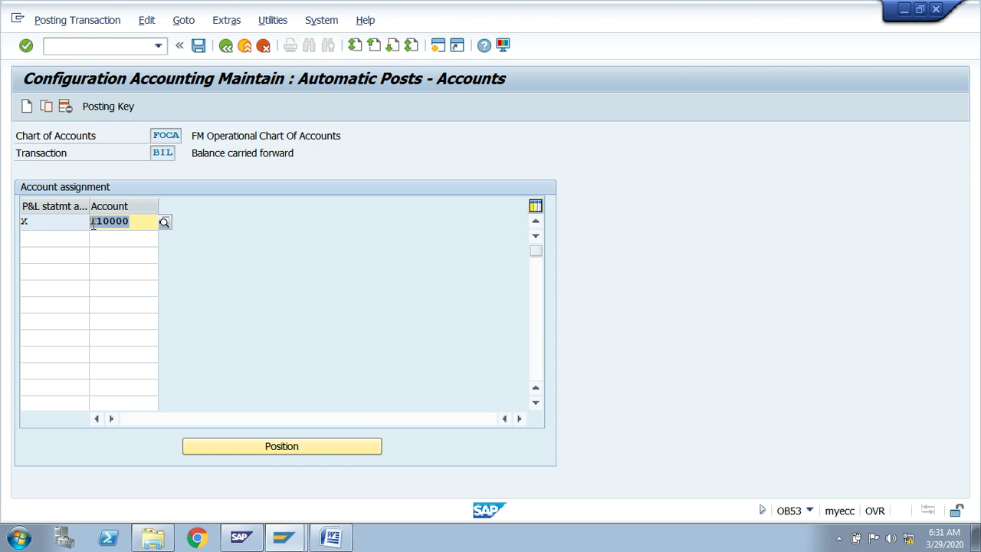
{"action": "left_click", "coordinate": [92, 223]}
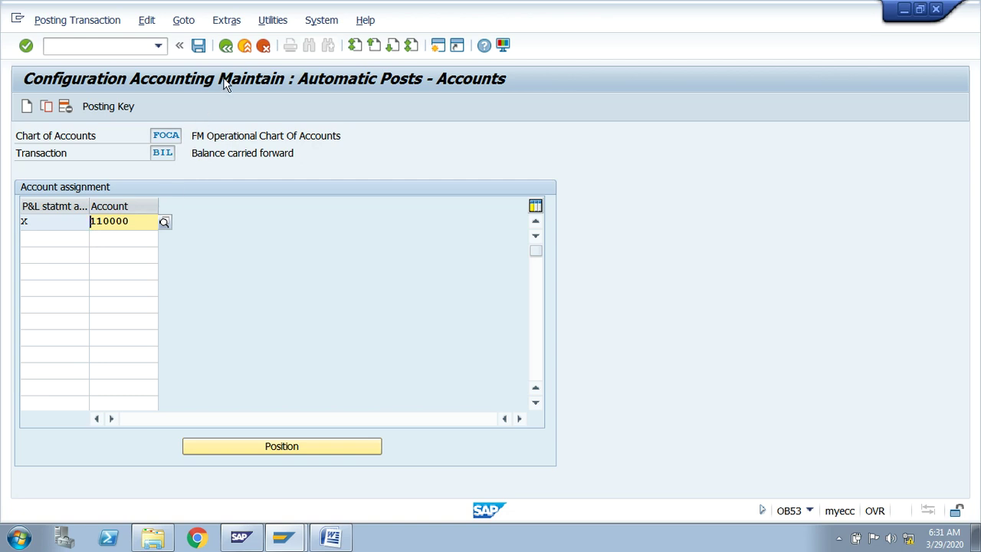
Reopen the Define Retained Earnings Account activity from the IMG for chart of accounts FCCA.
{"action": "left_click", "coordinate": [223, 48]}
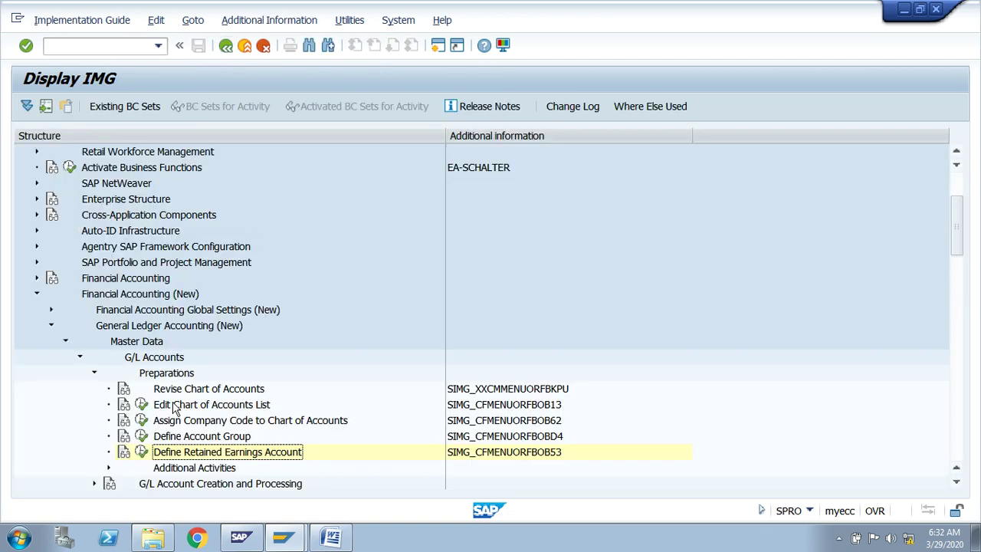
{"action": "left_click", "coordinate": [142, 452]}
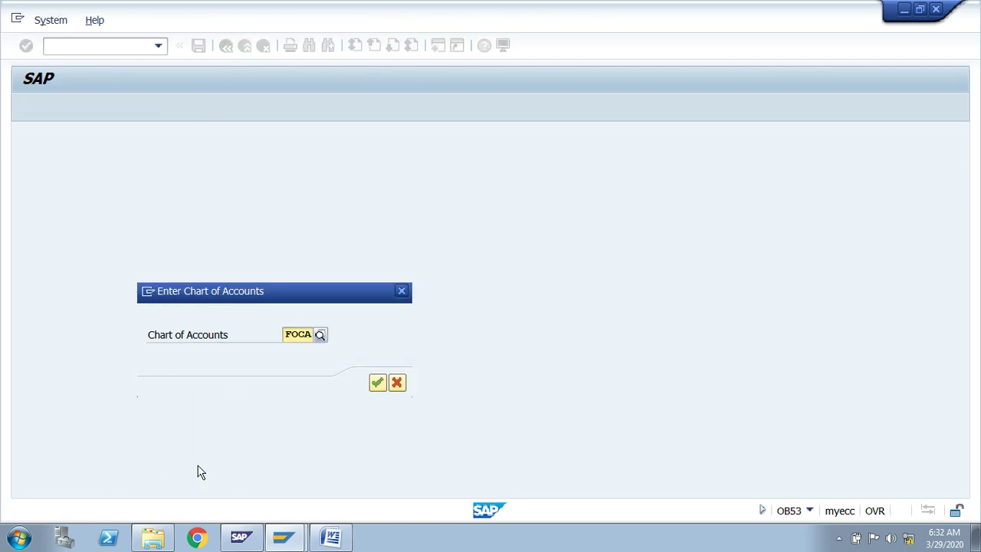
{"action": "key", "text": "BackSpace"}
{"action": "key", "text": "BackSpace"}
{"action": "key", "text": "BackSpace"}
{"action": "key", "text": "BackSpace"}
{"action": "type", "text": "FCC"}
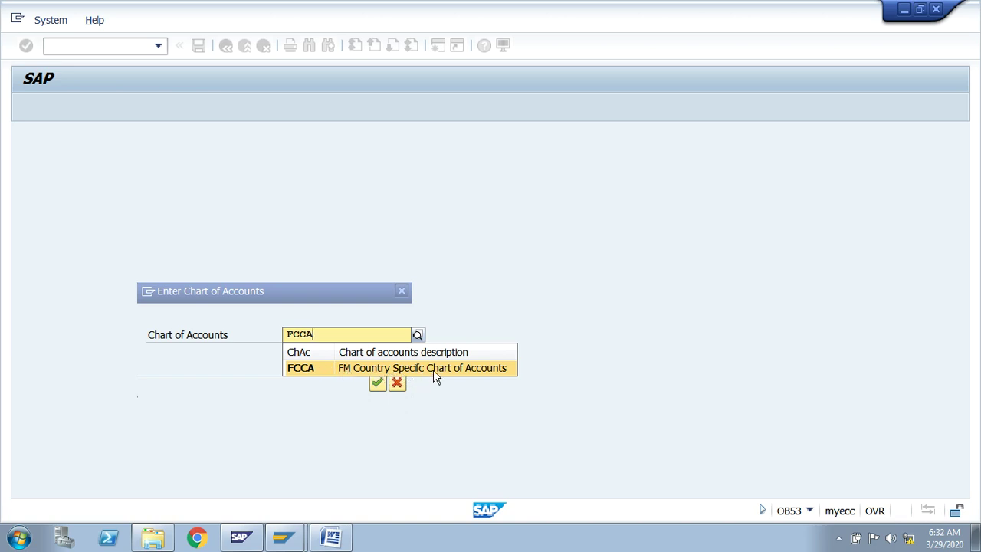
{"action": "left_click", "coordinate": [471, 374]}
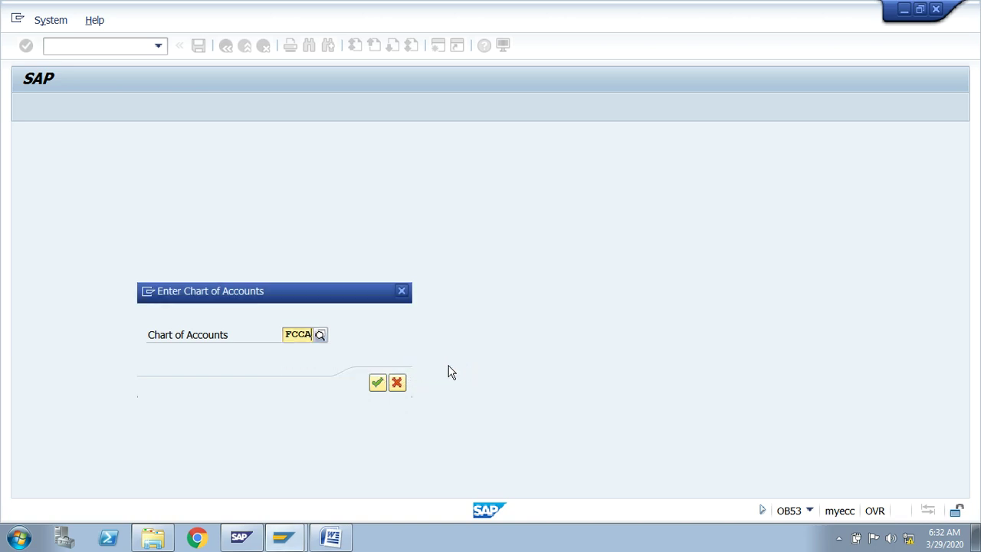
{"action": "left_click", "coordinate": [377, 383]}
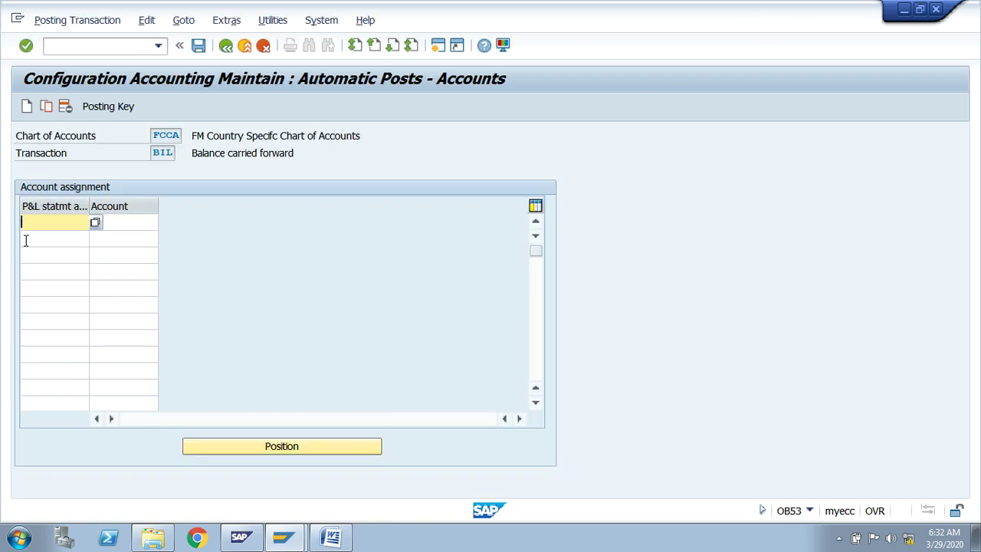
Enter P&L statement account type X with retained earnings account 110000 for chart of accounts FCCA.
{"action": "key", "text": "Tab"}
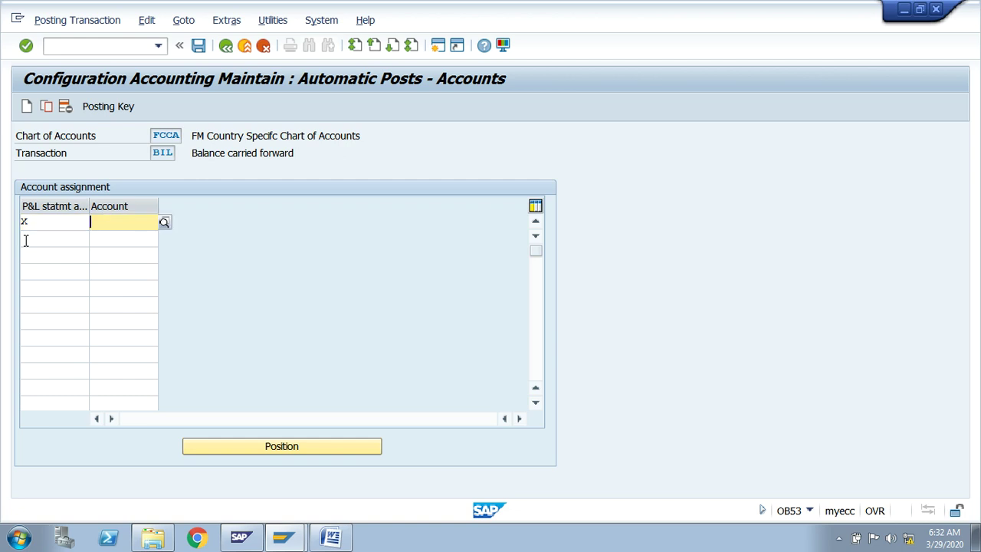
{"action": "type", "text": "1"}
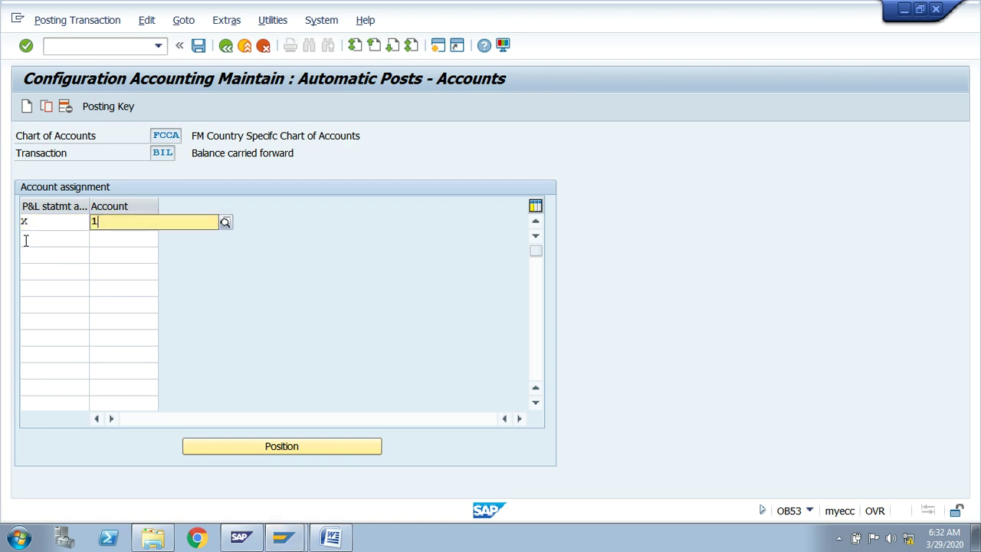
{"action": "type", "text": "10000"}
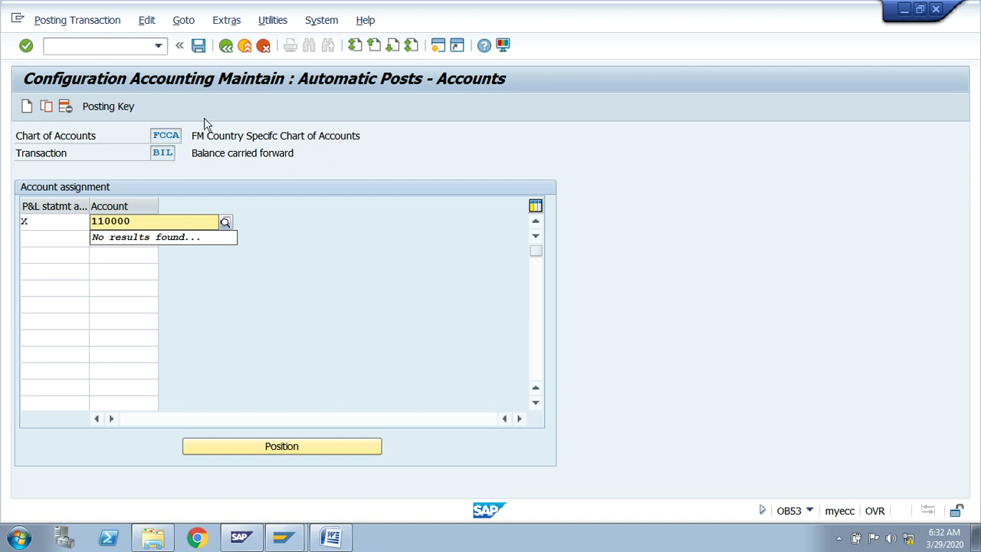
Review the chart of accounts, the transaction and the retained earnings account in the new assignment.
{"action": "left_click", "coordinate": [157, 136]}
{"action": "left_click_drag", "start_coordinate": [154, 136], "coordinate": [359, 136]}
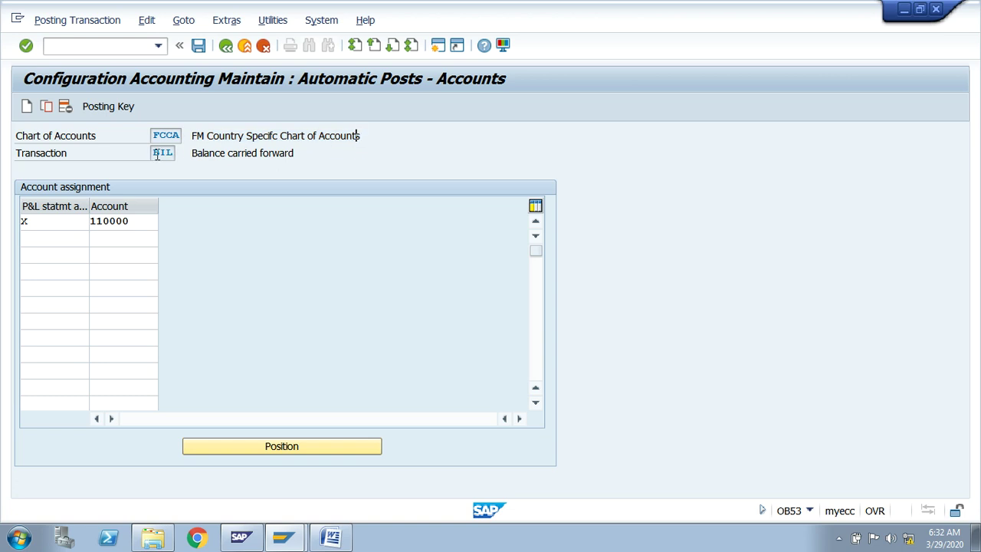
{"action": "left_click_drag", "start_coordinate": [154, 153], "coordinate": [197, 155]}
{"action": "left_click_drag", "start_coordinate": [134, 222], "coordinate": [91, 220]}
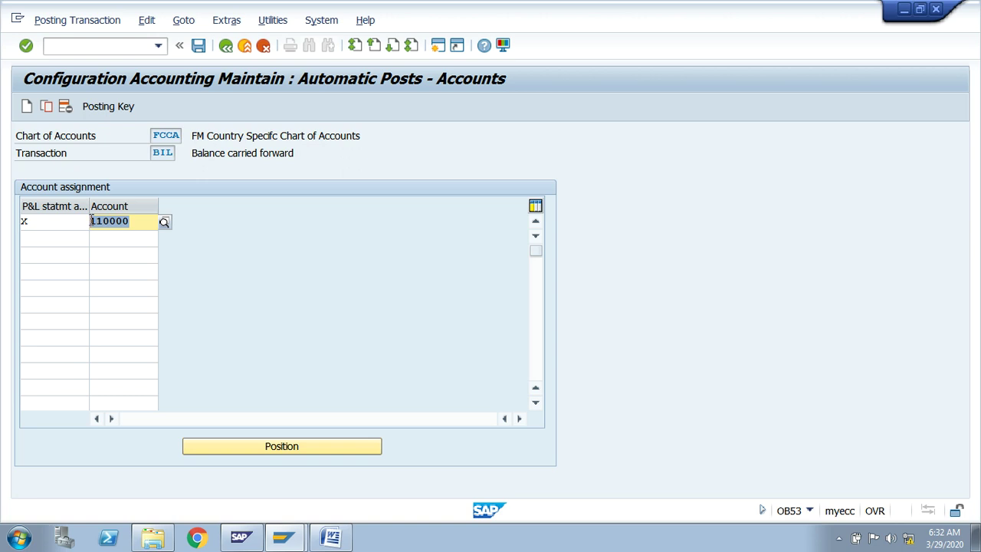
{"action": "left_click", "coordinate": [91, 221]}
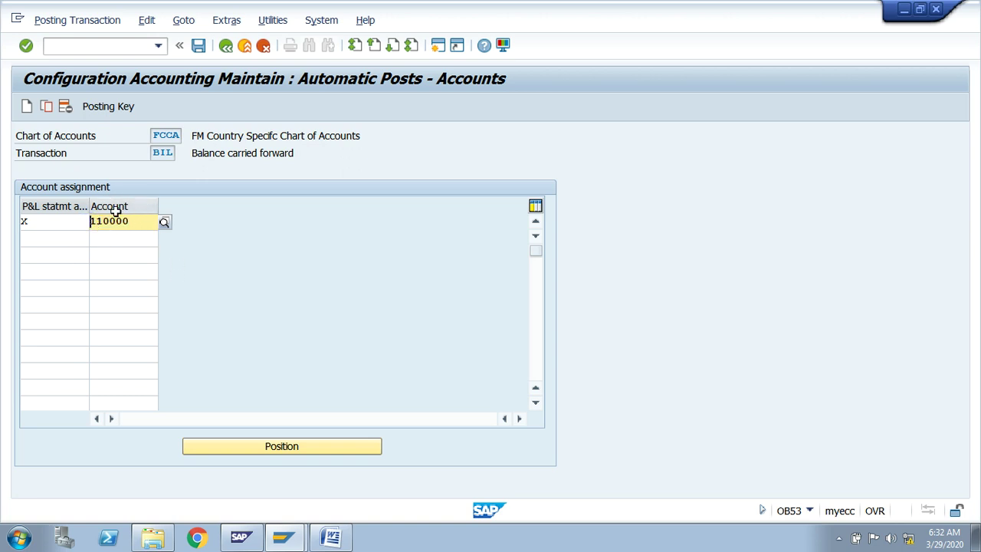
Save the retained earnings account assignment for FCCA and return to the implementation guide.
{"action": "left_click", "coordinate": [198, 48]}
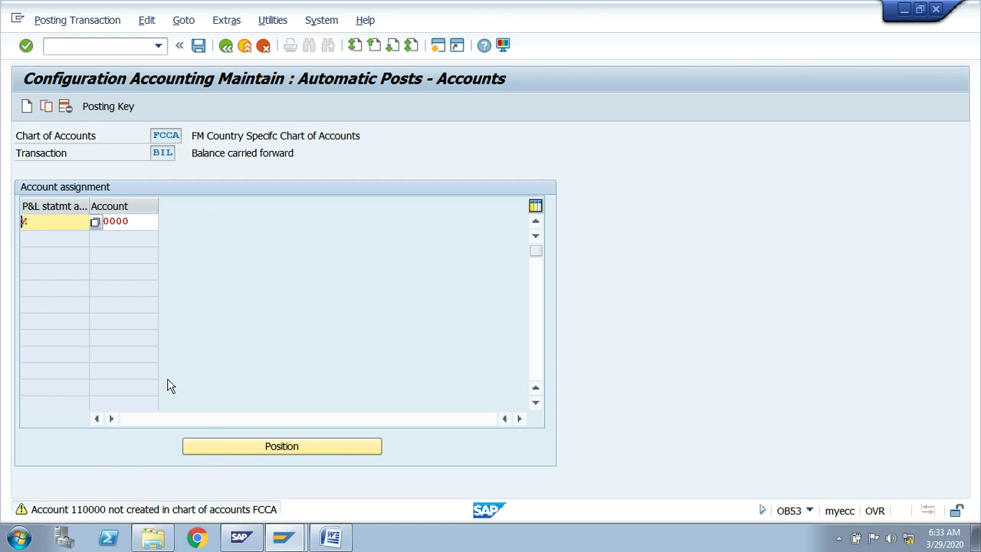
{"action": "key", "text": "ctrl+s"}
{"action": "left_click", "coordinate": [288, 278]}
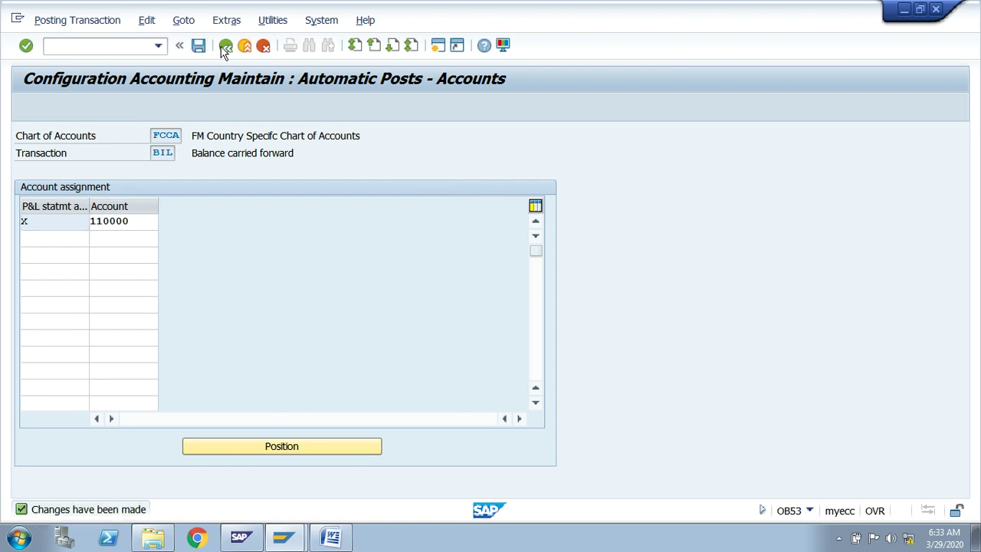
{"action": "left_click", "coordinate": [224, 47]}
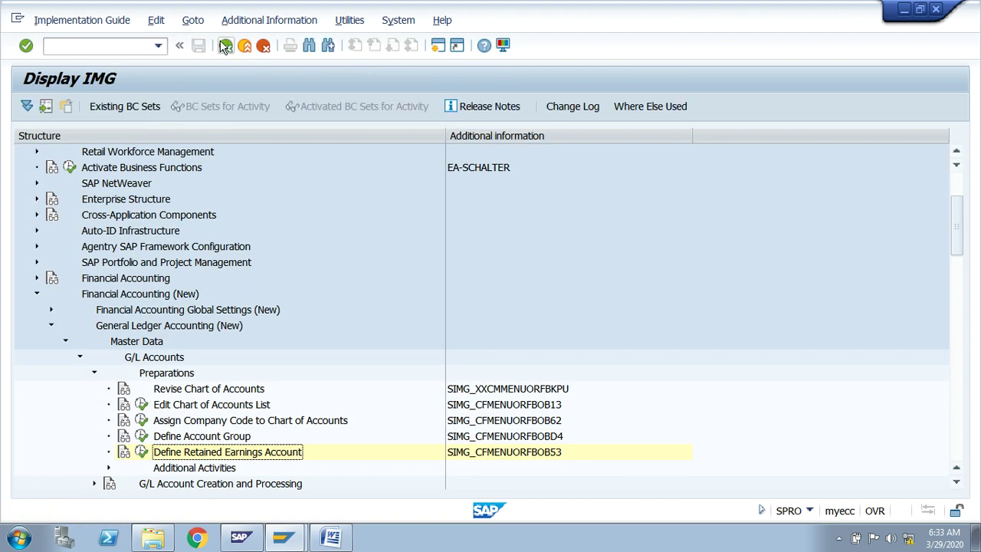
Switch to the Word task list and highlight the line "Define Retained Earnings Account--OB53" in yellow.
{"action": "key", "text": "alt+Tab"}
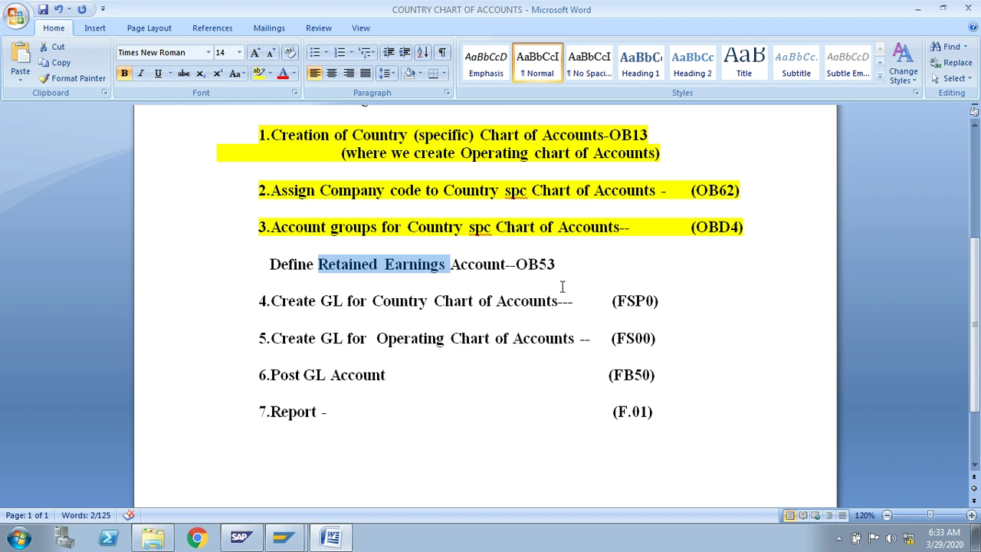
{"action": "left_click_drag", "start_coordinate": [589, 260], "coordinate": [261, 263]}
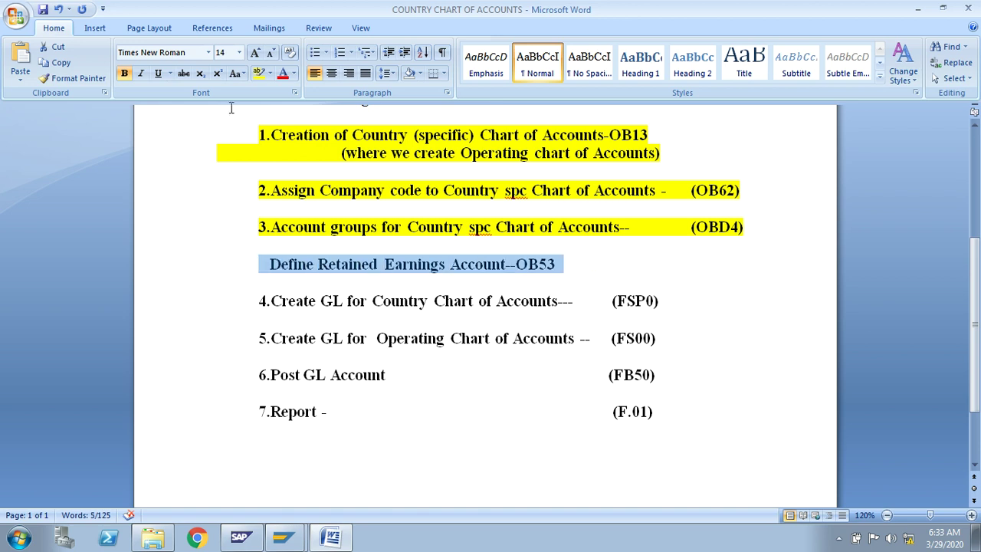
{"action": "left_click", "coordinate": [259, 73]}
{"action": "key", "text": "Left"}
{"action": "scroll", "coordinate": [682, 318], "scroll_direction": "down", "scroll_amount": 1}
{"action": "scroll", "coordinate": [682, 318], "scroll_direction": "down", "scroll_amount": 1}
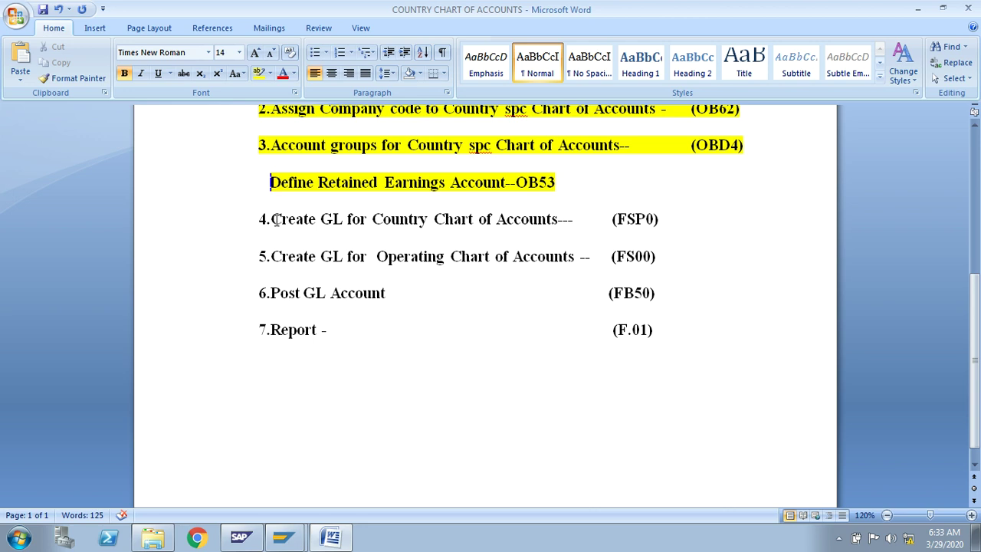
Add an indented line "Leagal Exp --" below task 4, Create GL for Country Chart of Accounts.
{"action": "left_click_drag", "start_coordinate": [272, 219], "coordinate": [557, 221]}
{"action": "left_click_drag", "start_coordinate": [662, 220], "coordinate": [630, 218]}
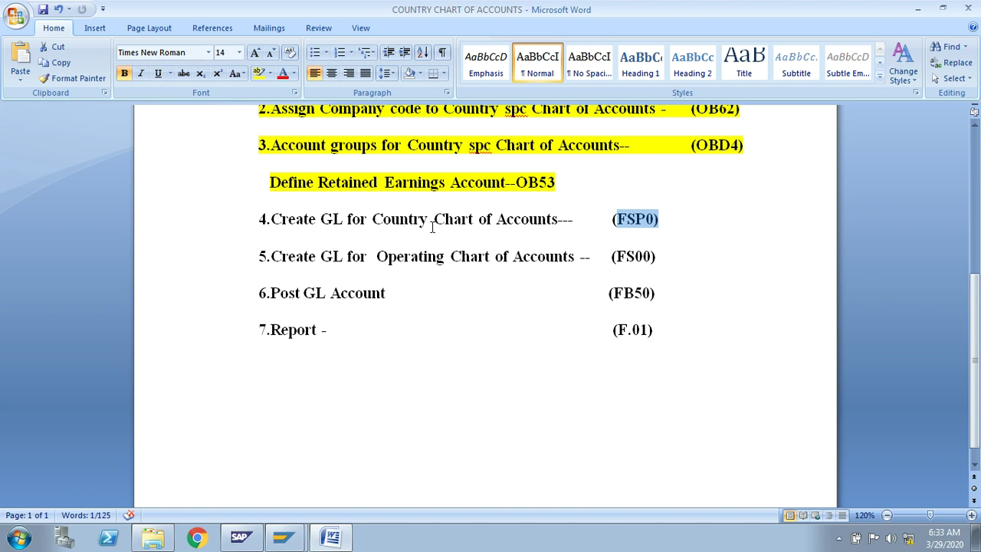
{"action": "left_click", "coordinate": [663, 220]}
{"action": "key", "text": "Return"}
{"action": "key", "text": "Tab"}
{"action": "key", "text": "Tab"}
{"action": "key", "text": "Tab"}
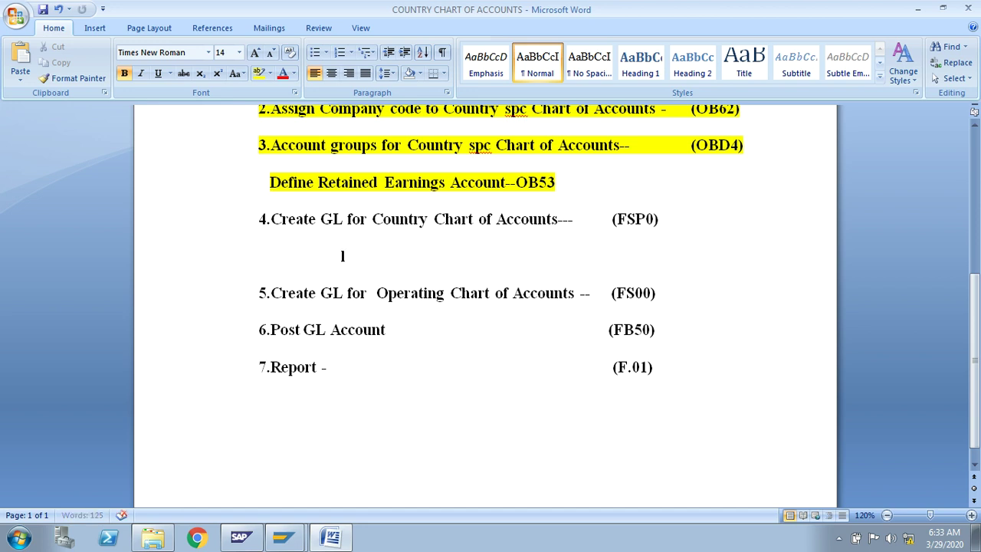
{"action": "key", "text": "BackSpace"}
{"action": "type", "text": "LEAGA"}
{"action": "key", "text": "BackSpace"}
{"action": "key", "text": "BackSpace"}
{"action": "key", "text": "BackSpace"}
{"action": "key", "text": "BackSpace"}
{"action": "type", "text": "eagal Exp --"}
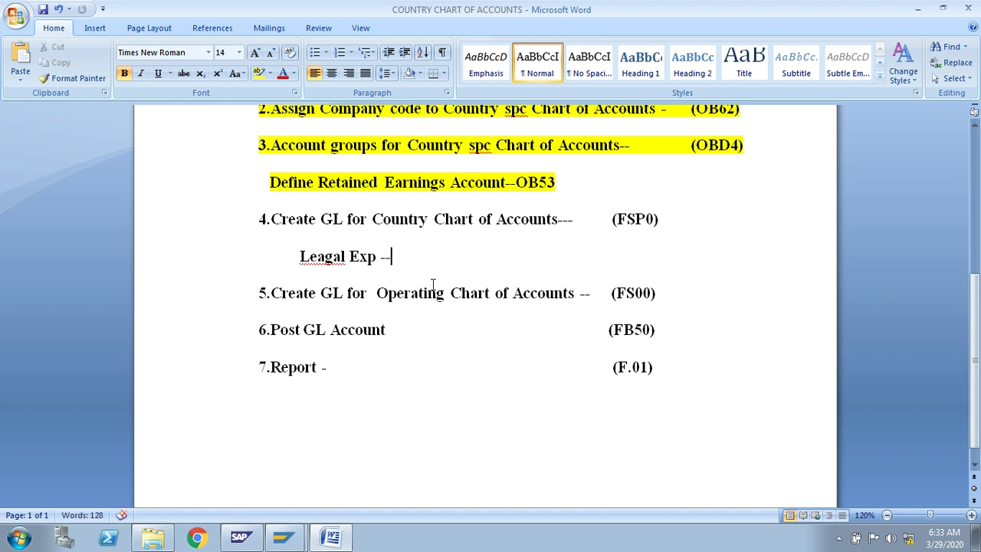
Review the legal expense line together with the wording and transaction code of task 4.
{"action": "left_click_drag", "start_coordinate": [300, 256], "coordinate": [375, 259]}
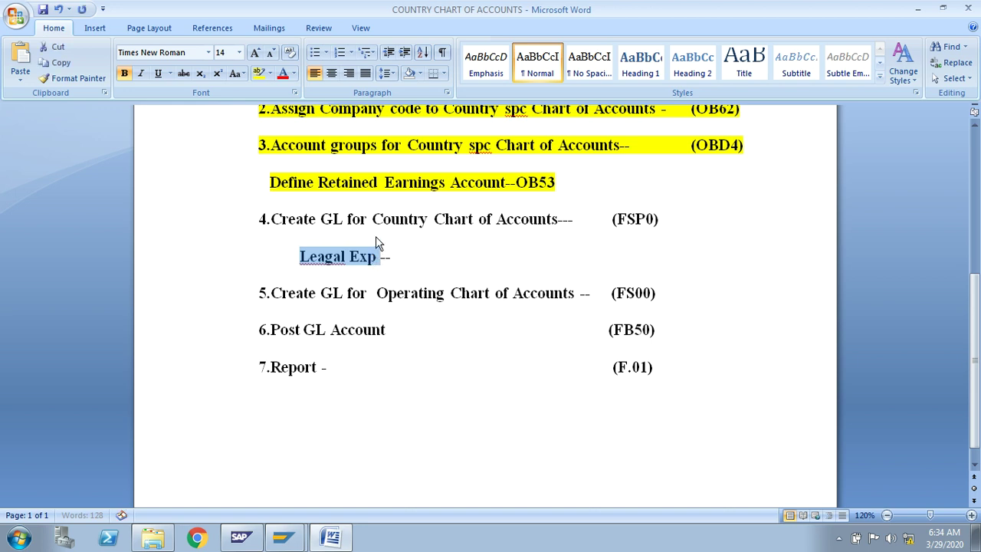
{"action": "left_click", "coordinate": [368, 240]}
{"action": "left_click_drag", "start_coordinate": [374, 219], "coordinate": [541, 221]}
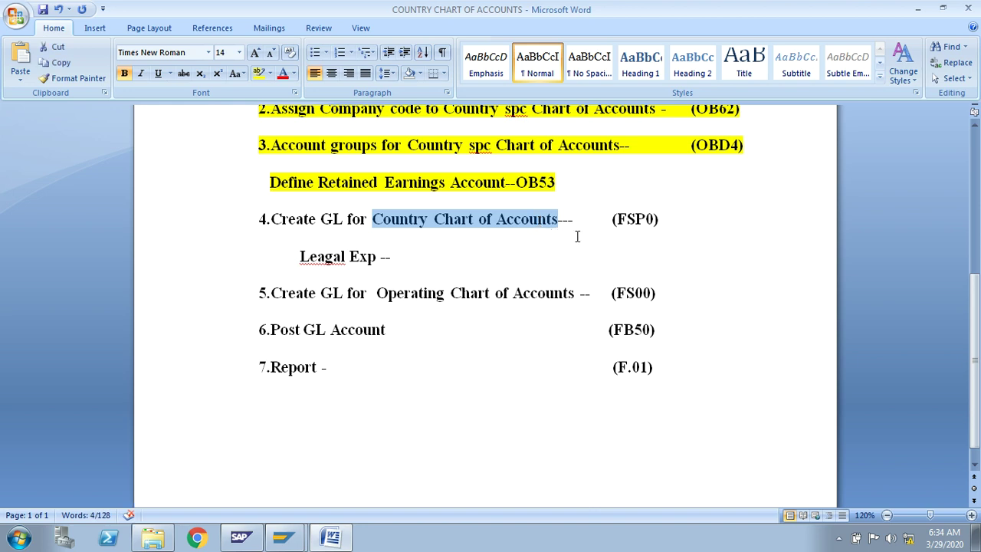
{"action": "left_click_drag", "start_coordinate": [663, 220], "coordinate": [613, 220]}
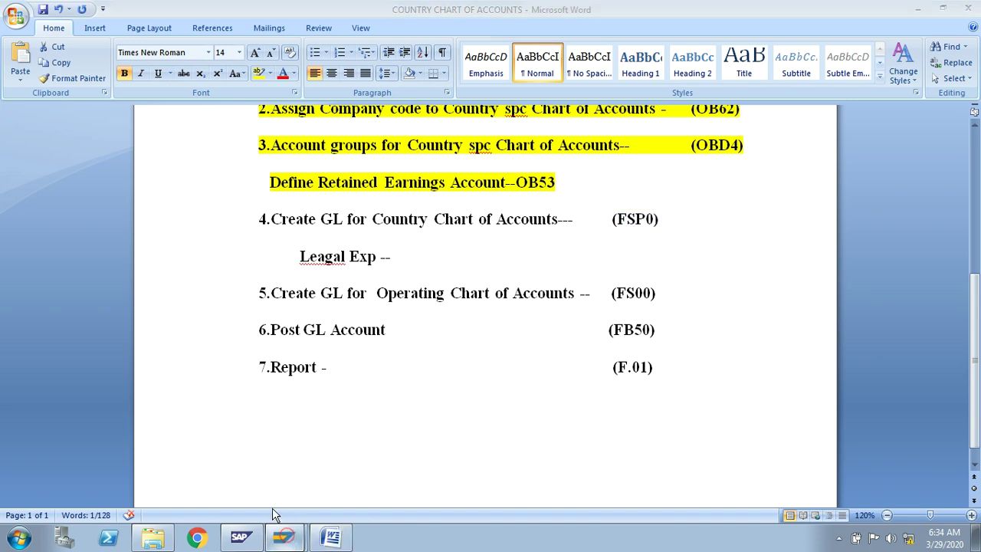
Switch to SAP and leave the implementation guide for the SAP Easy Access screen.
{"action": "left_click", "coordinate": [283, 537]}
{"action": "left_click", "coordinate": [228, 51]}
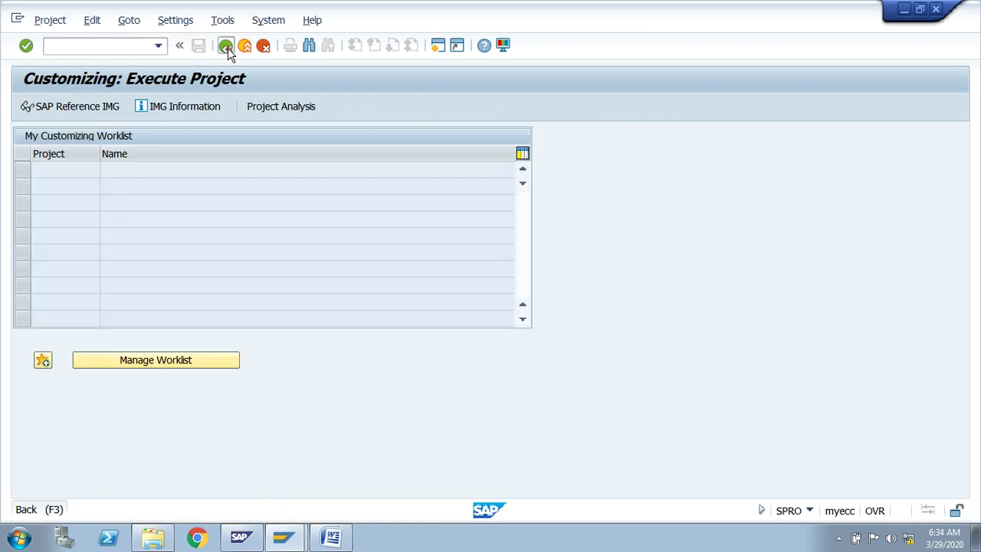
{"action": "left_click", "coordinate": [227, 50]}
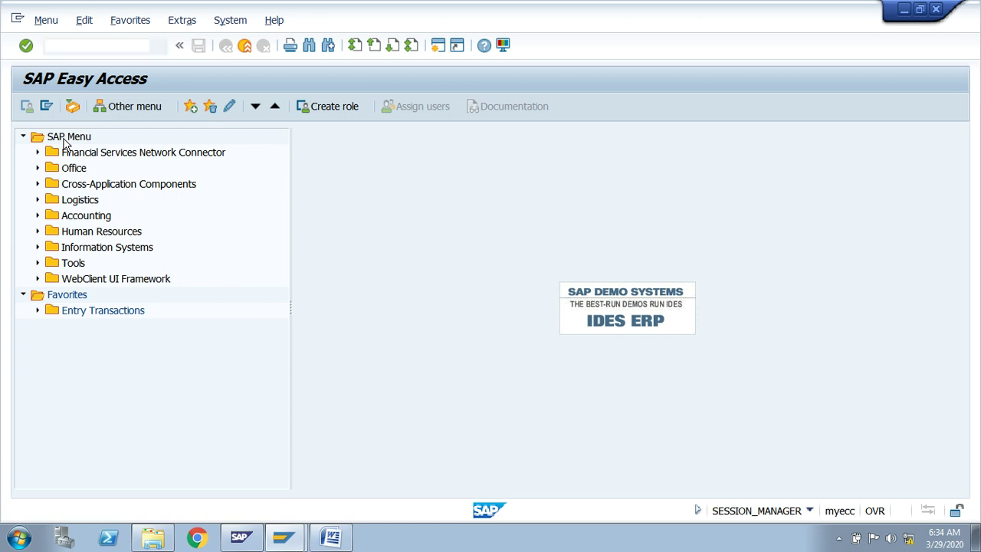
Expand Accounting and Financial Accounting in the SAP Menu tree and select the General Ledger folder.
{"action": "key", "text": "Tab"}
{"action": "key", "text": "Down"}
{"action": "key", "text": "Down"}
{"action": "key", "text": "Down"}
{"action": "key", "text": "Down"}
{"action": "key", "text": "Down"}
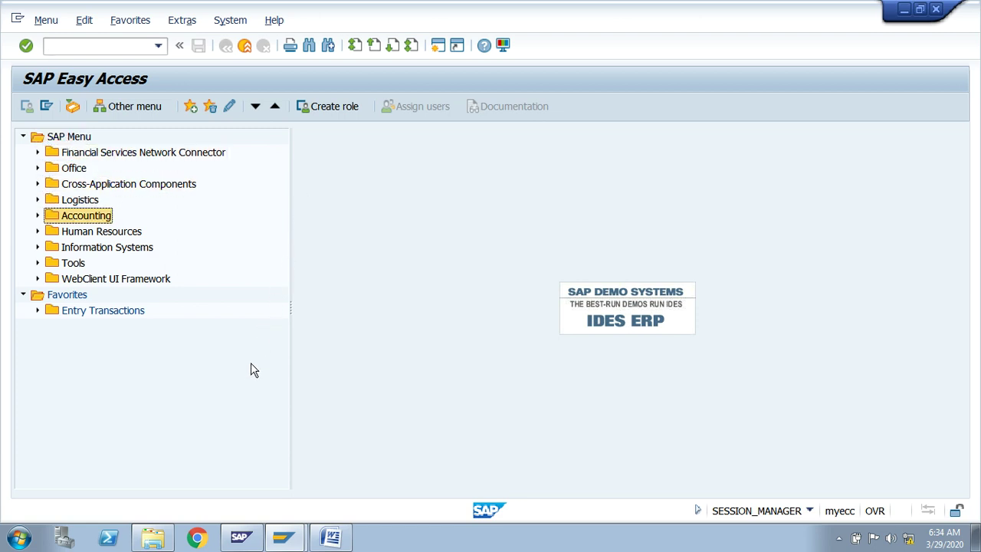
{"action": "key", "text": "Right"}
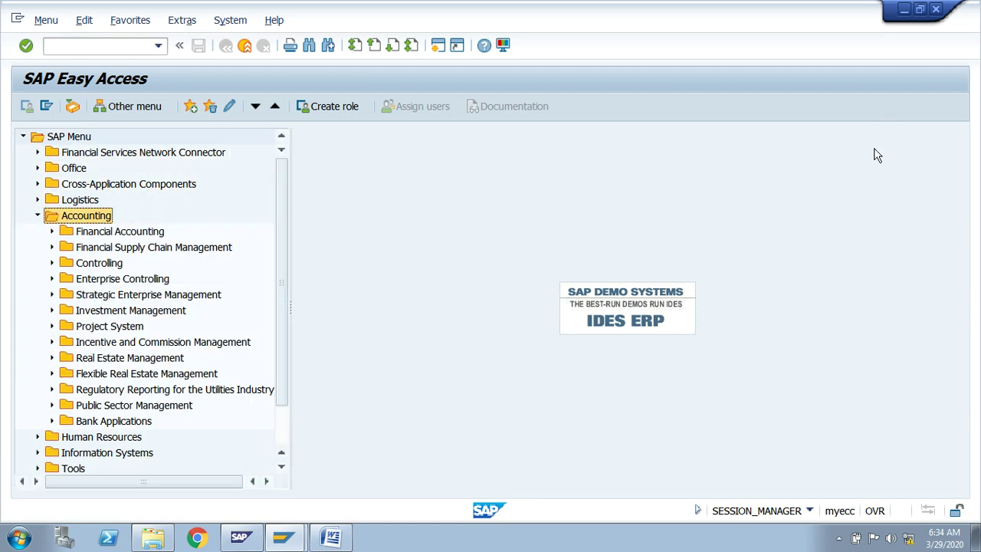
{"action": "key", "text": "Down"}
{"action": "key", "text": "Right"}
{"action": "key", "text": "Down"}
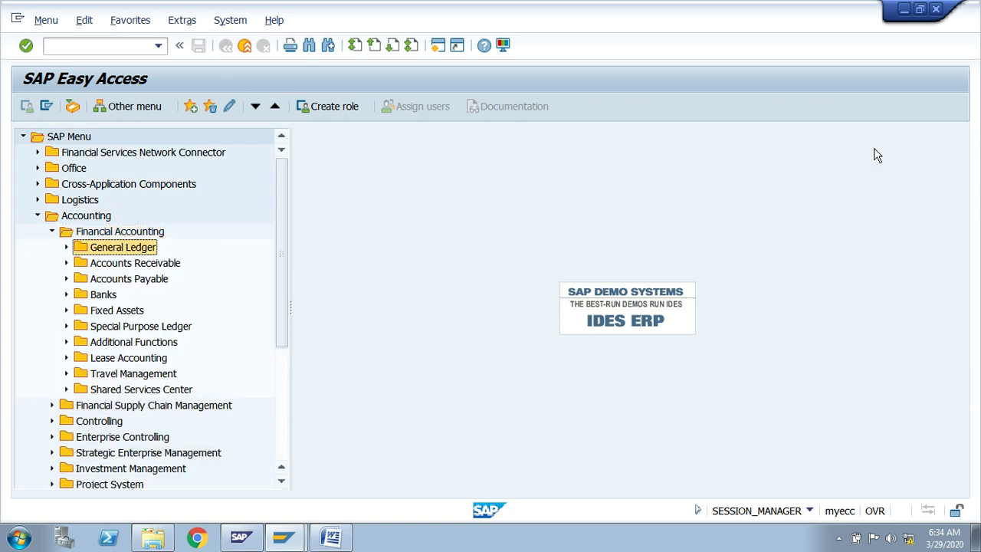
Open FSP0 - In Chart of Accounts from General Ledger's Master Records, G/L Accounts, Individual Processing.
{"action": "key", "text": "Right"}
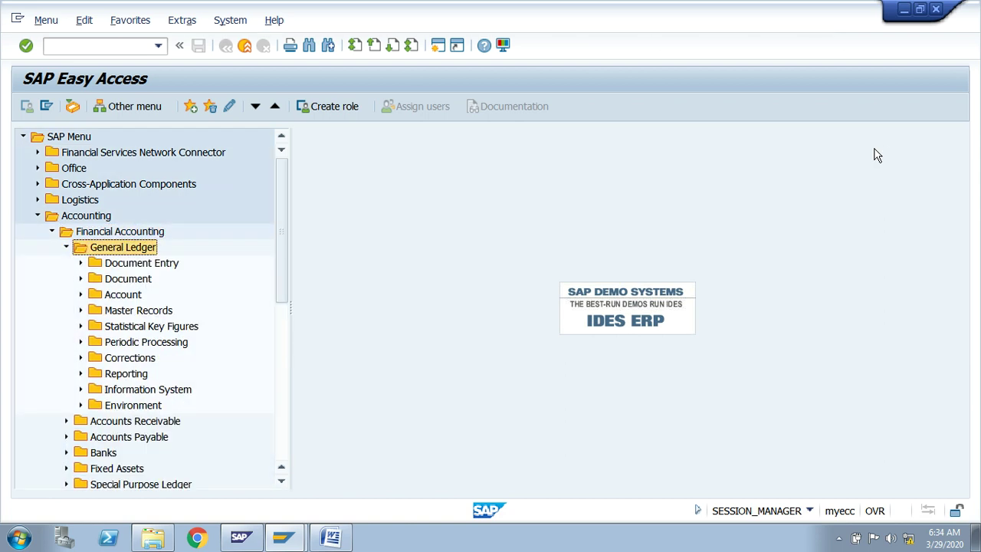
{"action": "key", "text": "Down"}
{"action": "key", "text": "Down"}
{"action": "key", "text": "Down"}
{"action": "key", "text": "Down"}
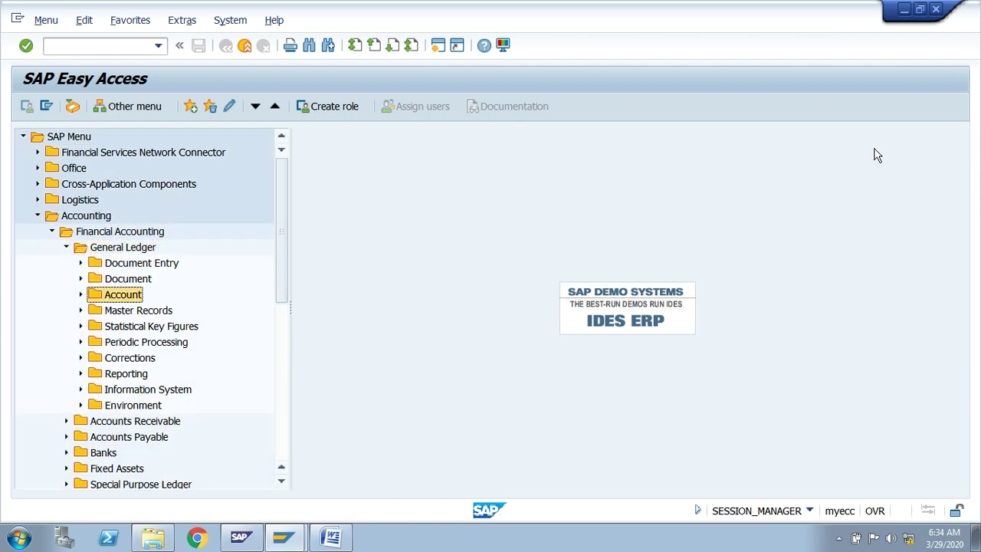
{"action": "key", "text": "Right"}
{"action": "key", "text": "Down"}
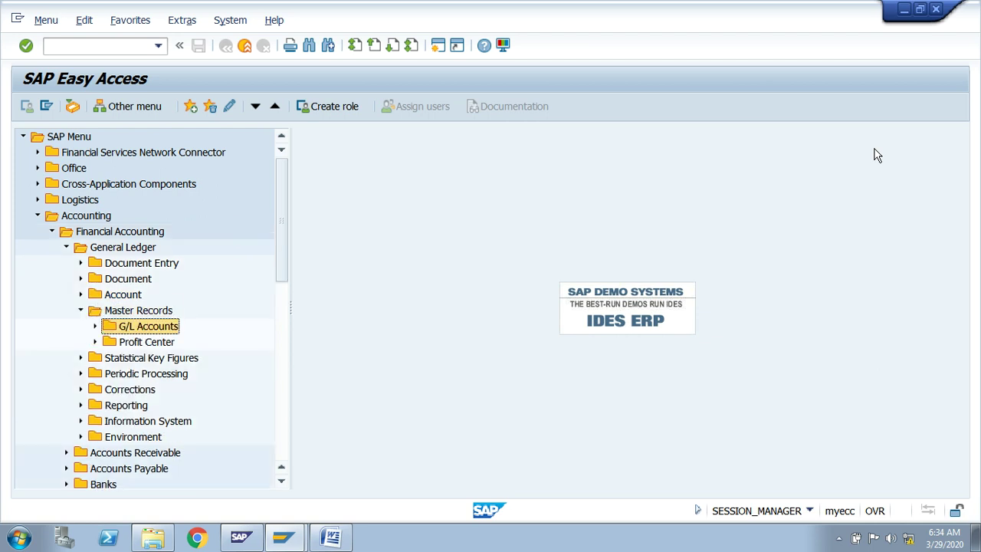
{"action": "key", "text": "Right"}
{"action": "key", "text": "Down"}
{"action": "key", "text": "Right"}
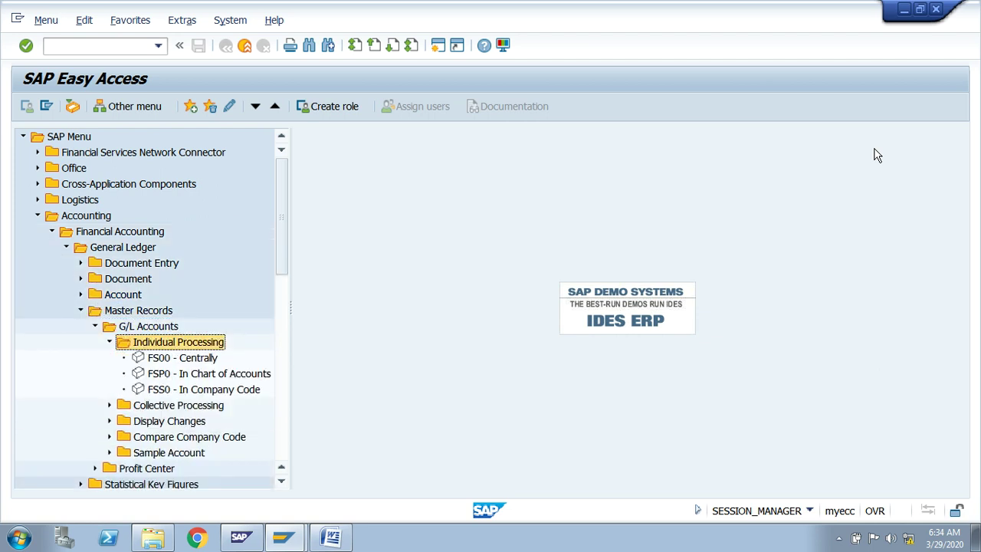
{"action": "left_click", "coordinate": [155, 375]}
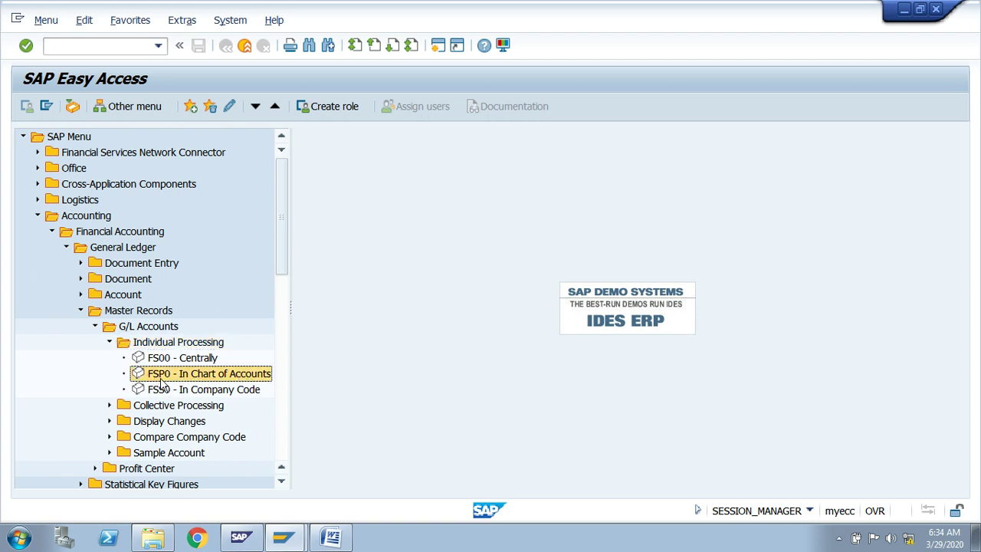
{"action": "double_click", "coordinate": [161, 377]}
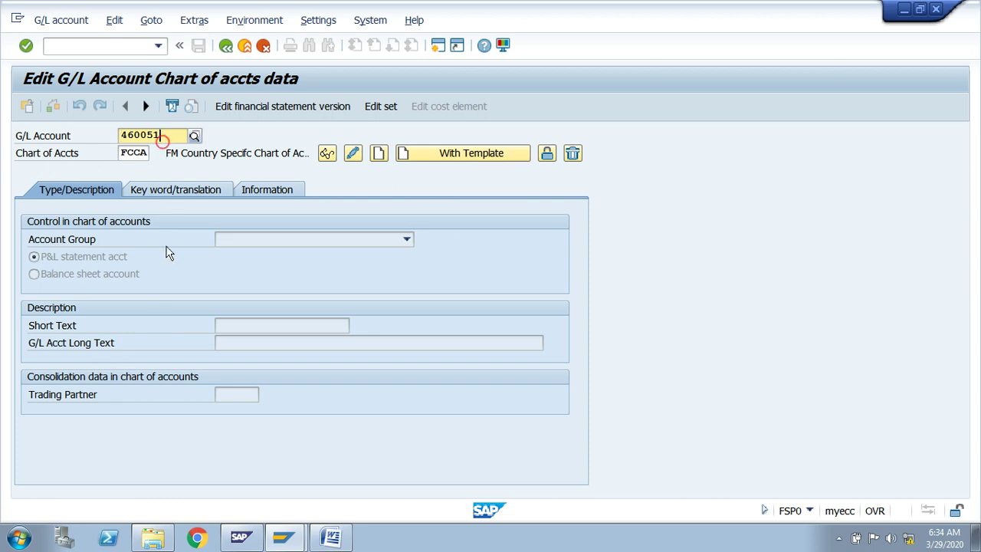
Replace the G/L account number with 460000.
{"action": "key", "text": "BackSpace"}
{"action": "key", "text": "BackSpace"}
{"action": "key", "text": "BackSpace"}
{"action": "key", "text": "BackSpace"}
{"action": "key", "text": "BackSpace"}
{"action": "key", "text": "BackSpace"}
{"action": "type", "text": "46"}
{"action": "key", "text": "BackSpace"}
{"action": "key", "text": "BackSpace"}
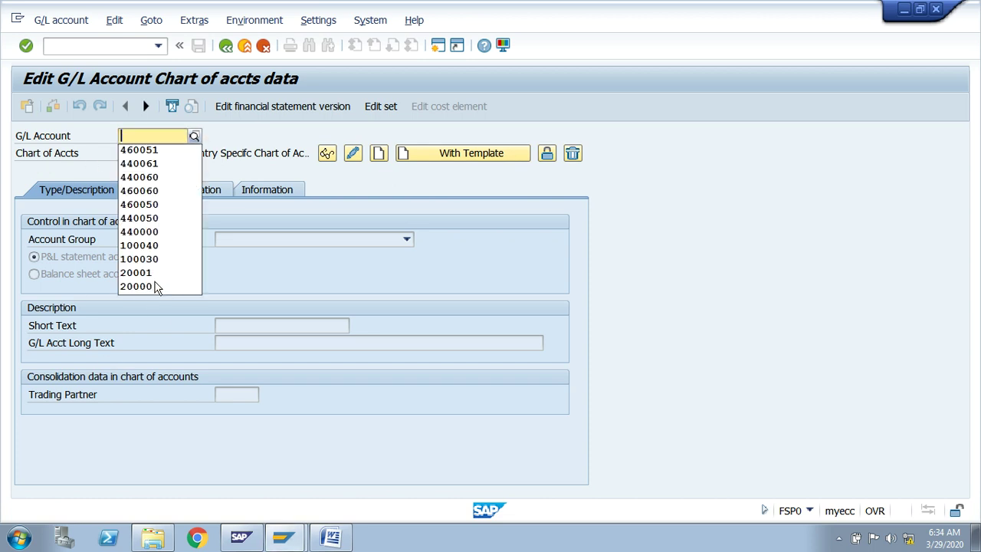
{"action": "type", "text": "46"}
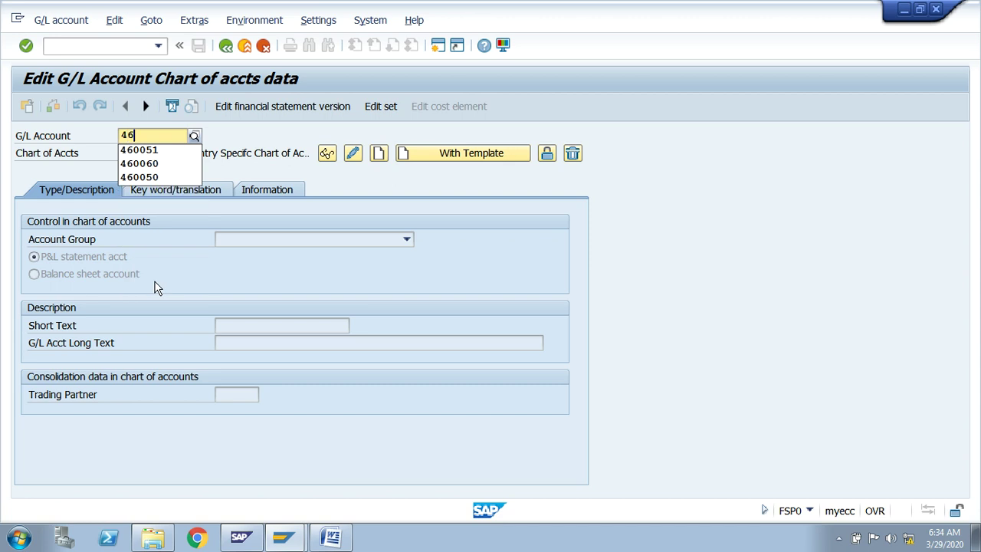
{"action": "type", "text": "0000"}
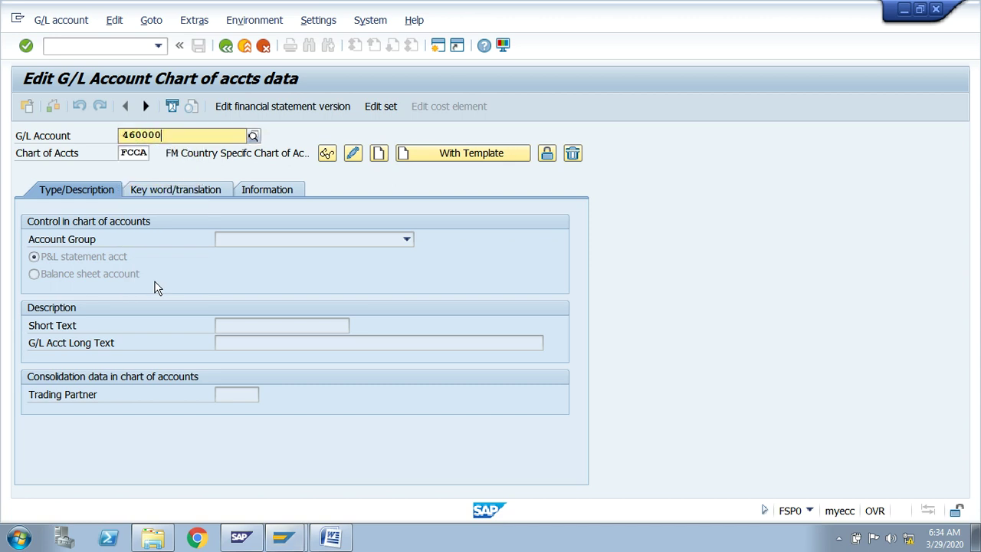
{"action": "key", "text": "Tab"}
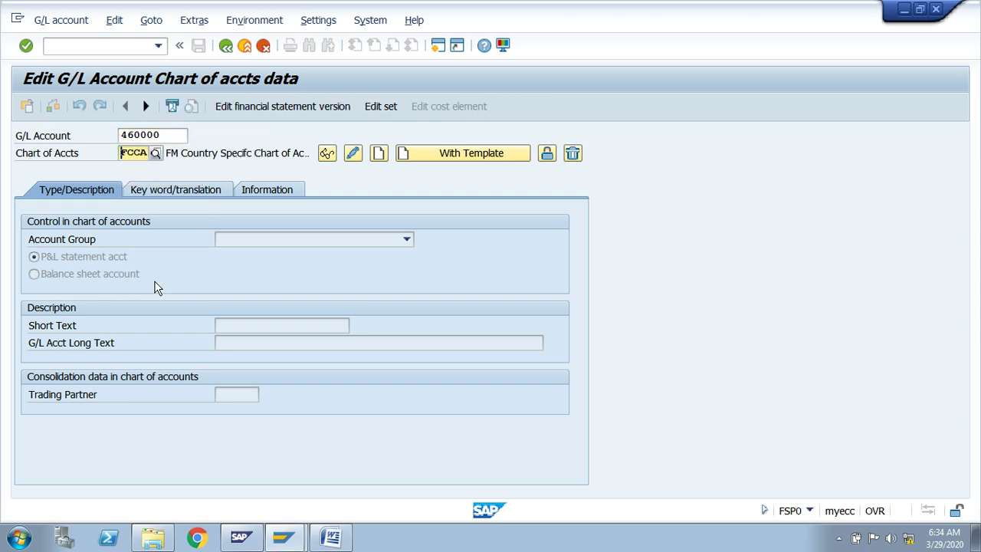
Set the chart of accounts to FCCA, FM Country Specifc Chart of Accounts.
{"action": "type", "text": "fc"}
{"action": "key", "text": "BackSpace"}
{"action": "key", "text": "BackSpace"}
{"action": "key", "text": "BackSpace"}
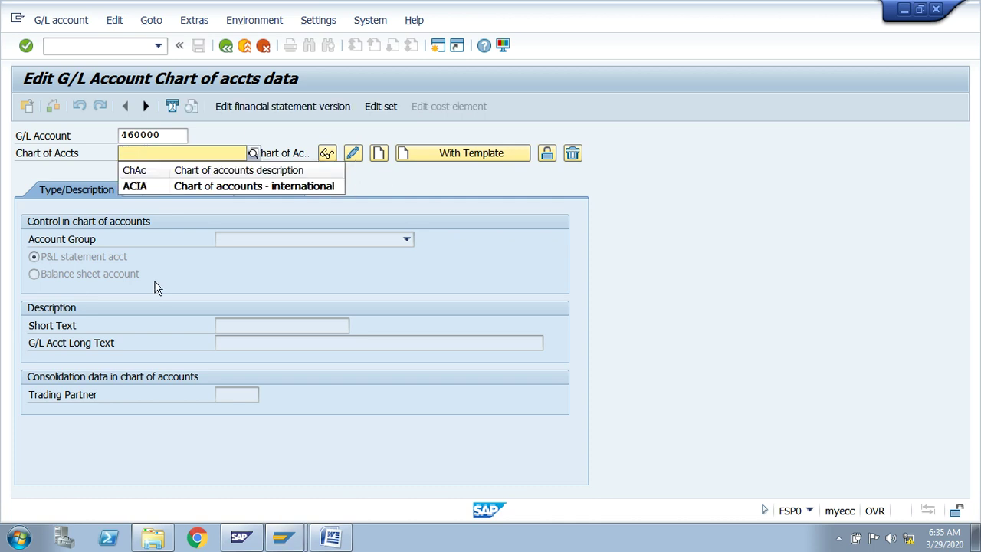
{"action": "type", "text": "fcc"}
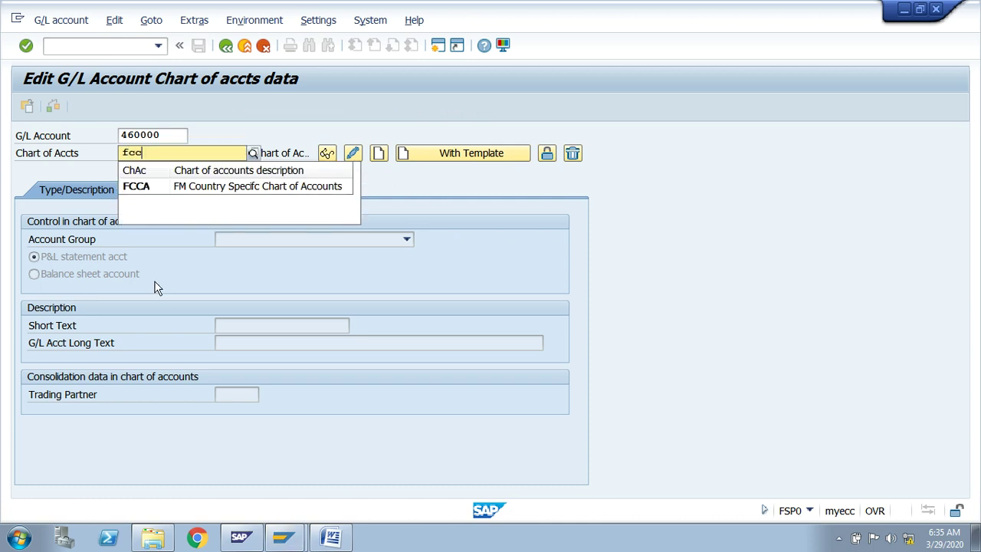
{"action": "type", "text": "a"}
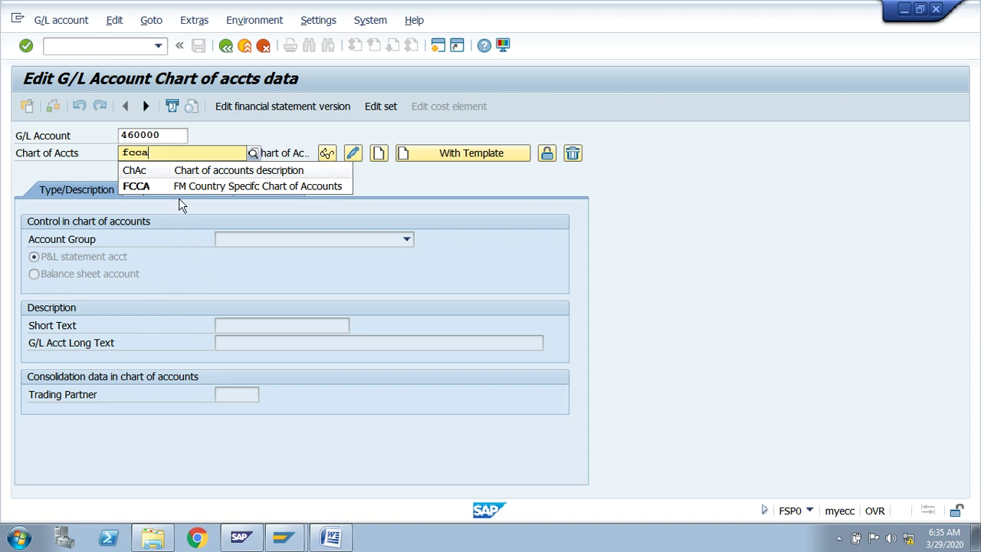
{"action": "left_click", "coordinate": [258, 187]}
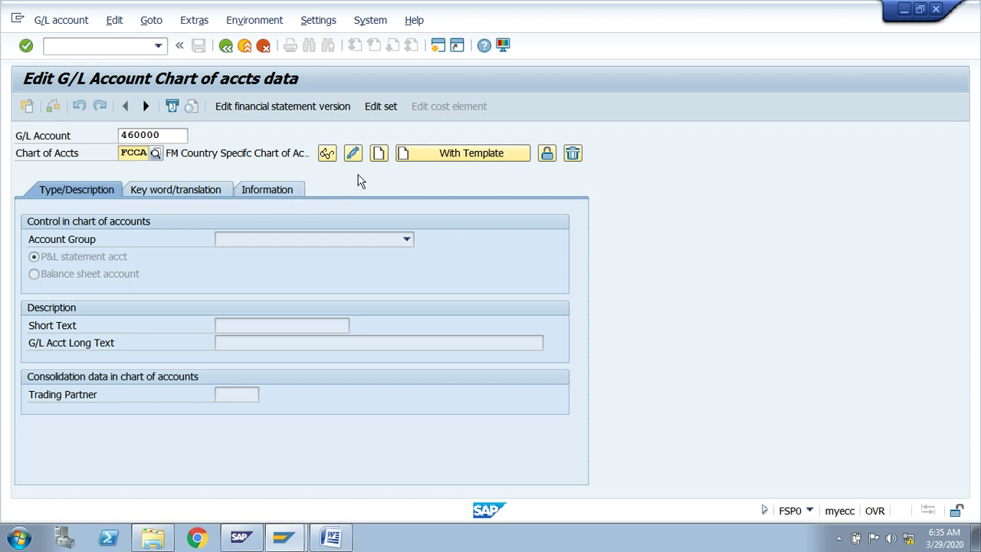
{"action": "left_click", "coordinate": [168, 136]}
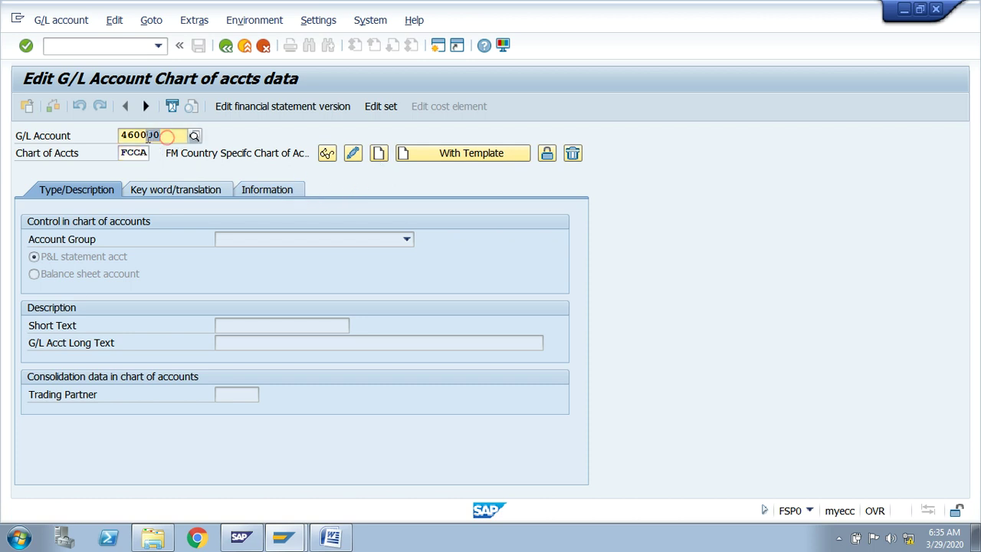
{"action": "left_click", "coordinate": [121, 153]}
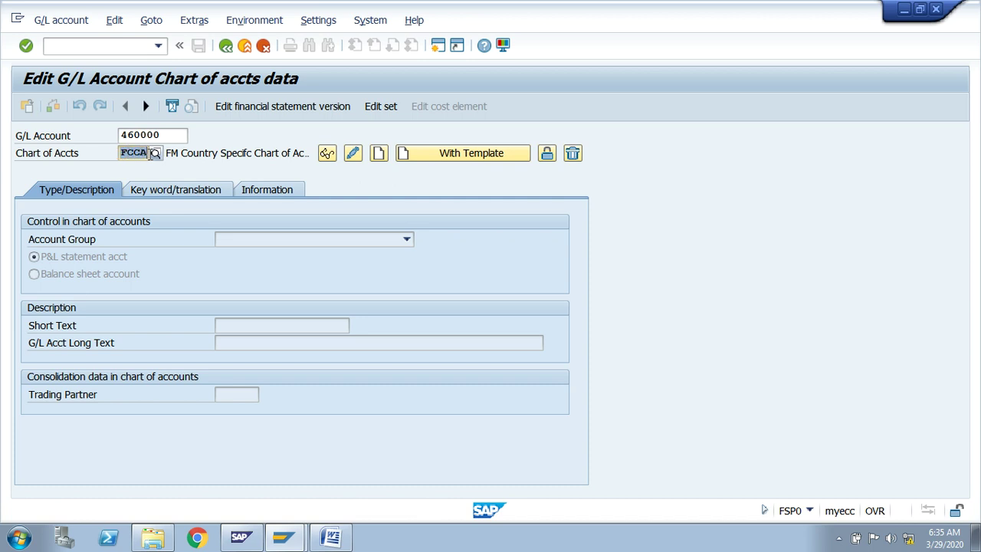
Start creating G/L account 460000 and assign it to account group FCIE Indirect Expences.
{"action": "left_click", "coordinate": [378, 155]}
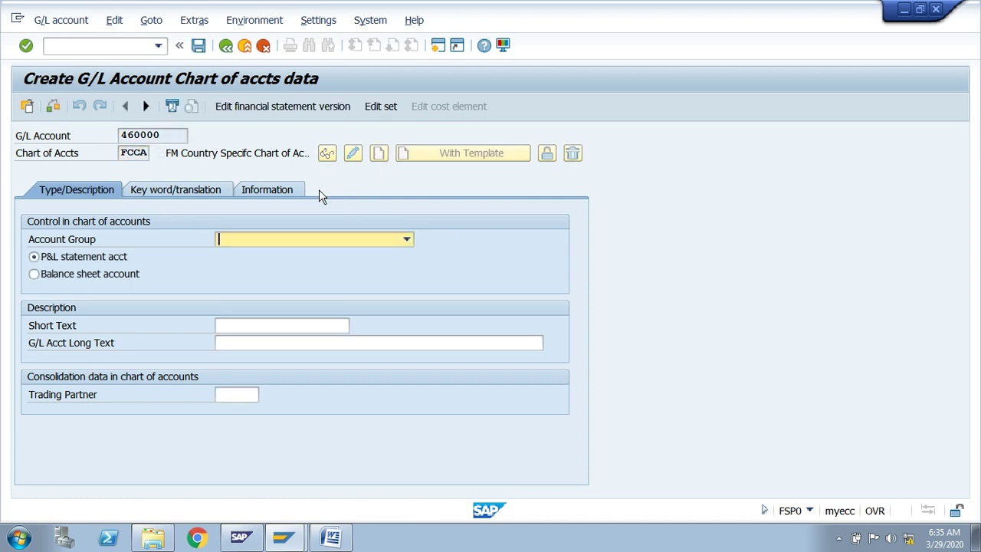
{"action": "left_click", "coordinate": [231, 240]}
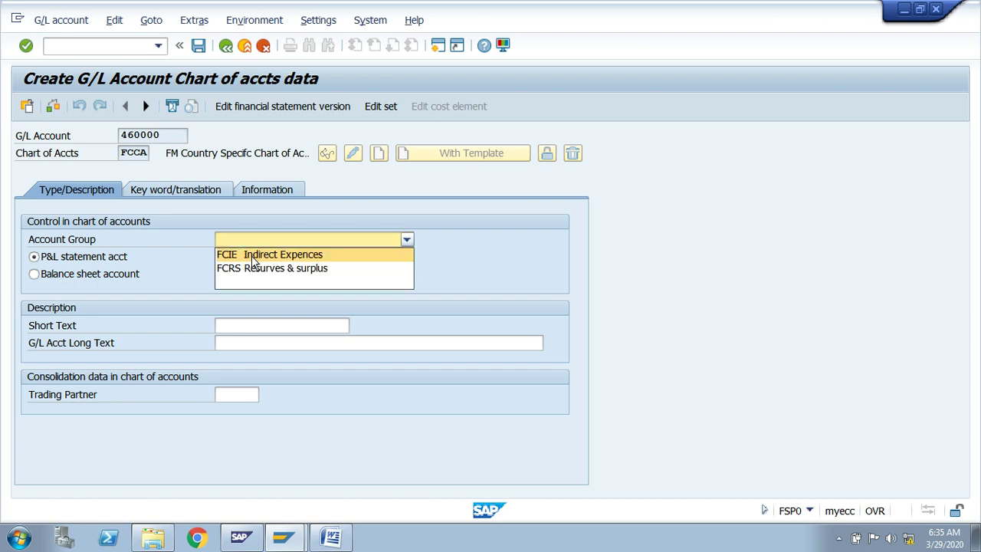
{"action": "left_click", "coordinate": [253, 260]}
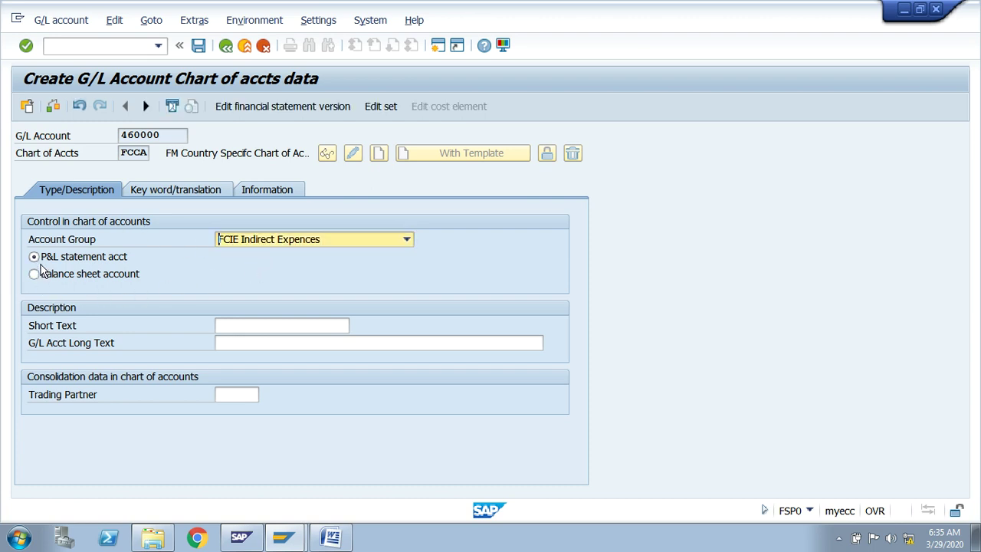
Switch to the COUNTRY CHART OF ACCOUNTS document in Word and correct "Leagal Exp" to "Legal Exp" under item 4.
{"action": "left_click", "coordinate": [236, 326]}
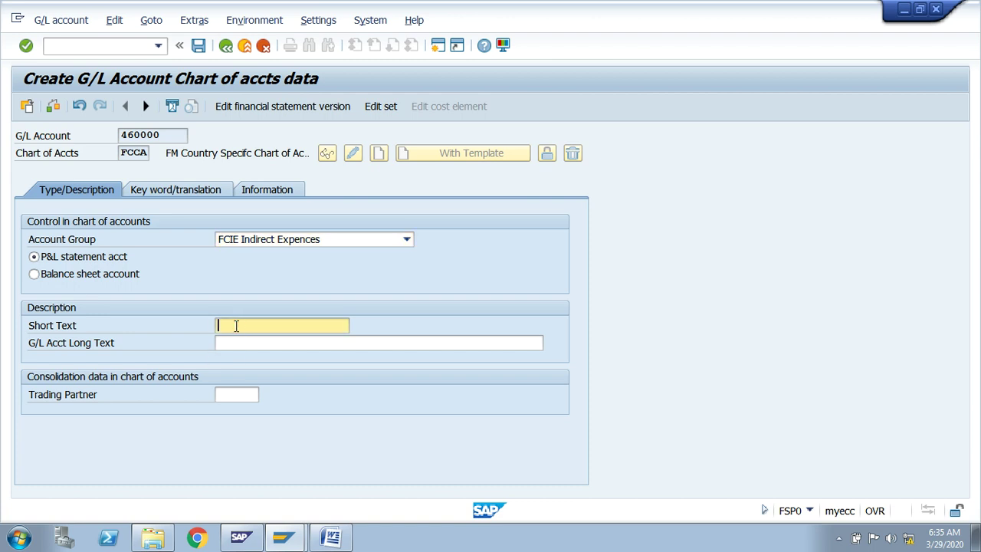
{"action": "key", "text": "alt+Tab"}
{"action": "left_click_drag", "start_coordinate": [300, 257], "coordinate": [371, 261]}
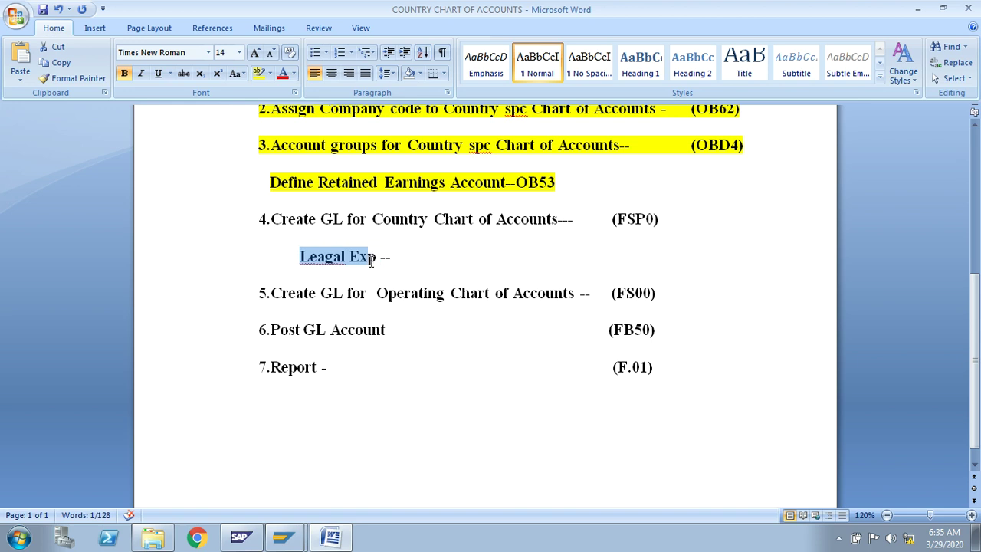
{"action": "left_click", "coordinate": [326, 257]}
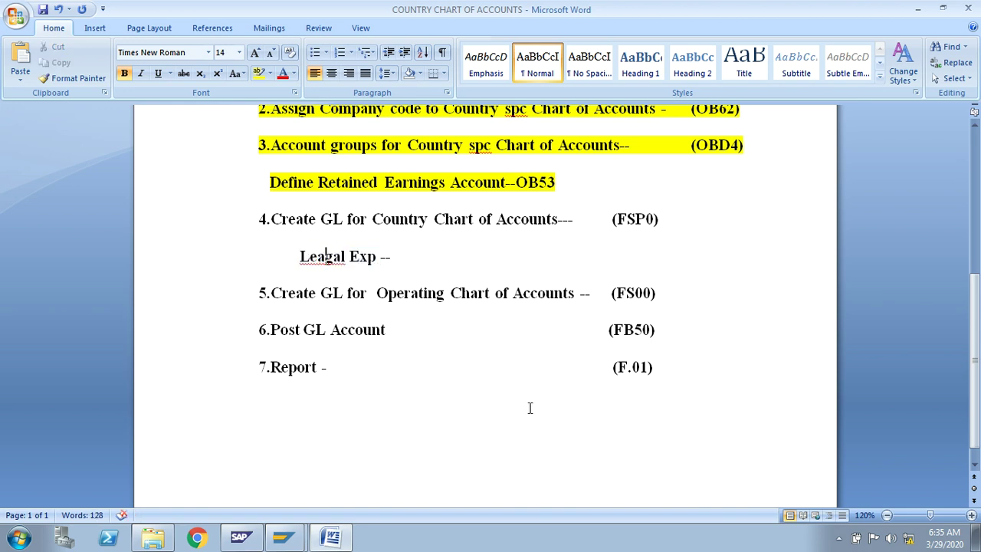
{"action": "key", "text": "BackSpace"}
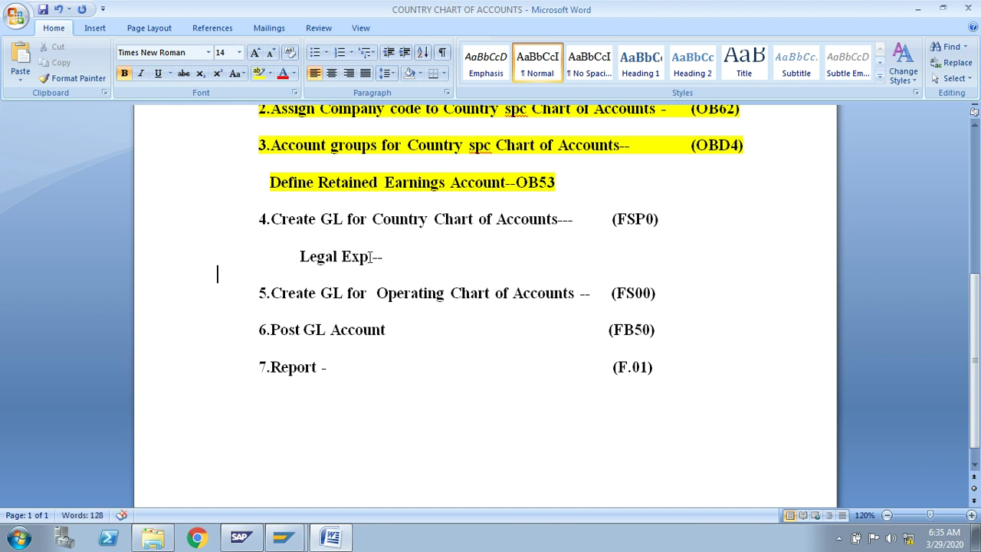
Copy "Legal Exp" from the Word document into the new account's Short Text in SAP.
{"action": "left_click_drag", "start_coordinate": [371, 258], "coordinate": [300, 257]}
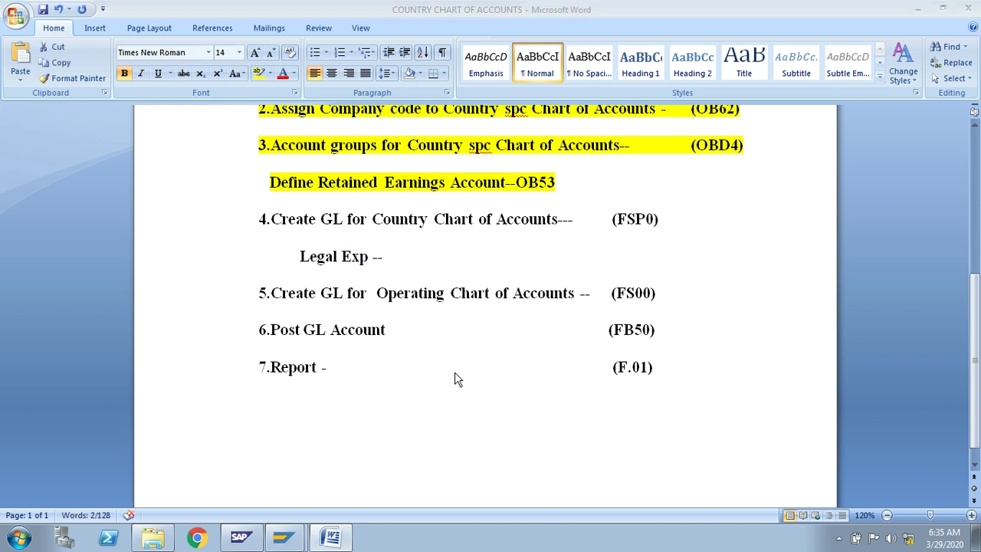
{"action": "key", "text": "ctrl+c"}
{"action": "key", "text": "alt+Tab"}
{"action": "left_click", "coordinate": [237, 324]}
{"action": "key", "text": "ctrl+v"}
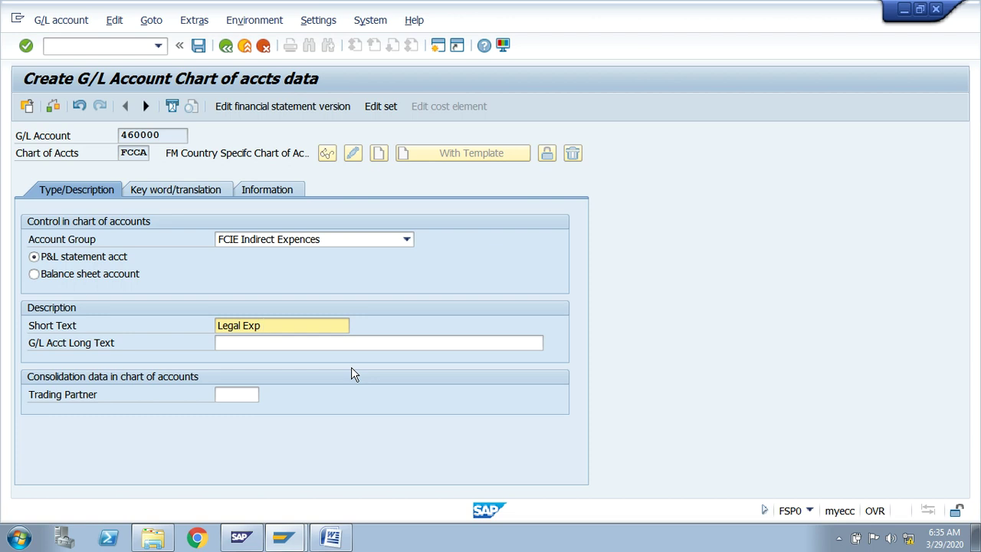
Extend the short text to "Legal Exp A/c" and copy it into the G/L account long text.
{"action": "key", "text": "Tab"}
{"action": "key", "text": "shift+Tab"}
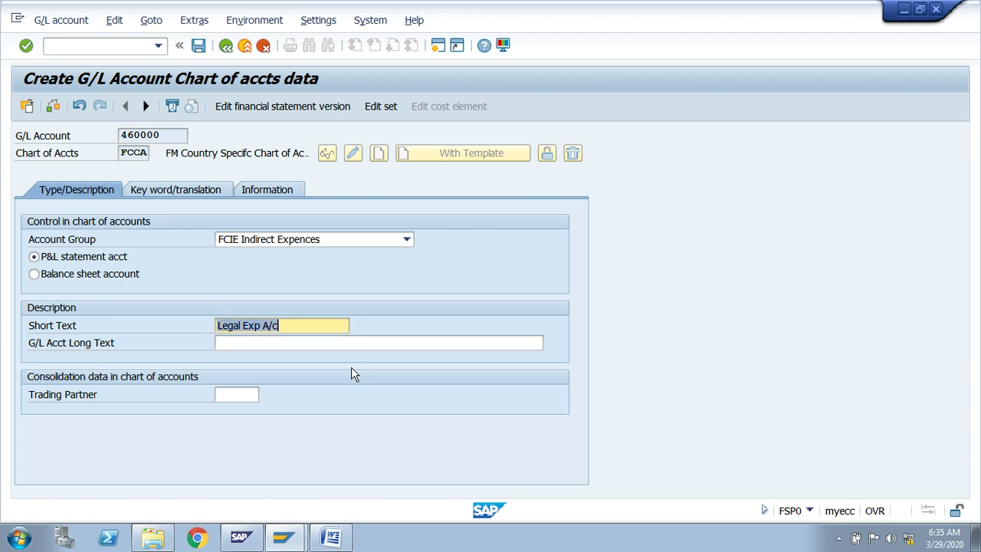
{"action": "key", "text": "End"}
{"action": "key", "text": "Tab"}
{"action": "key", "text": "ctrl+v"}
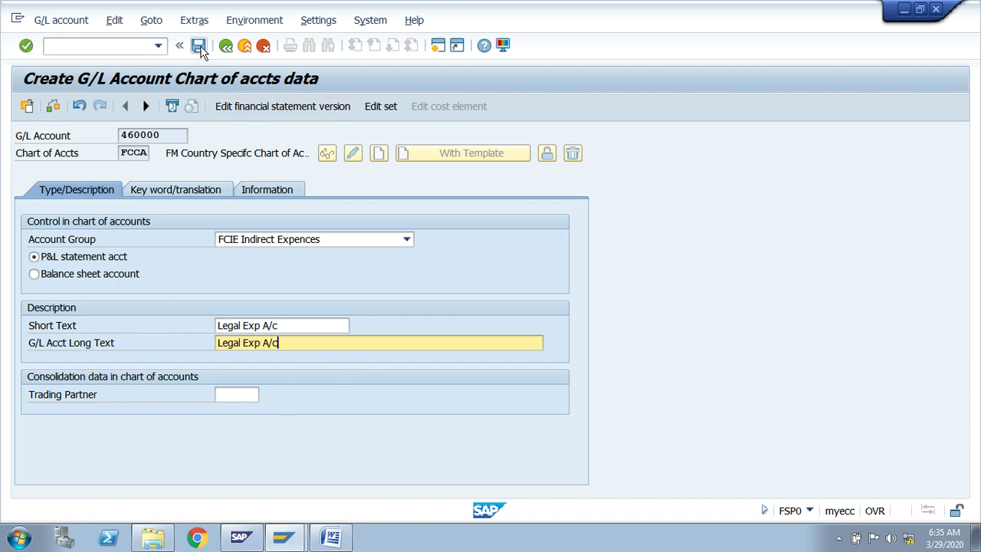
Check the account number, chart of accounts and P&L statement type, and save the new G/L account.
{"action": "left_click", "coordinate": [138, 136]}
{"action": "double_click", "coordinate": [138, 135]}
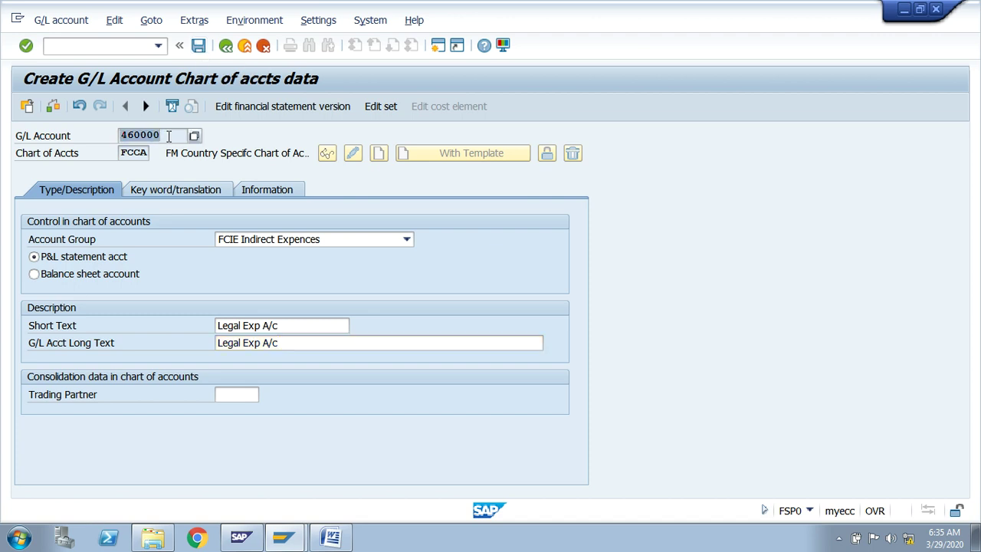
{"action": "left_click", "coordinate": [168, 135]}
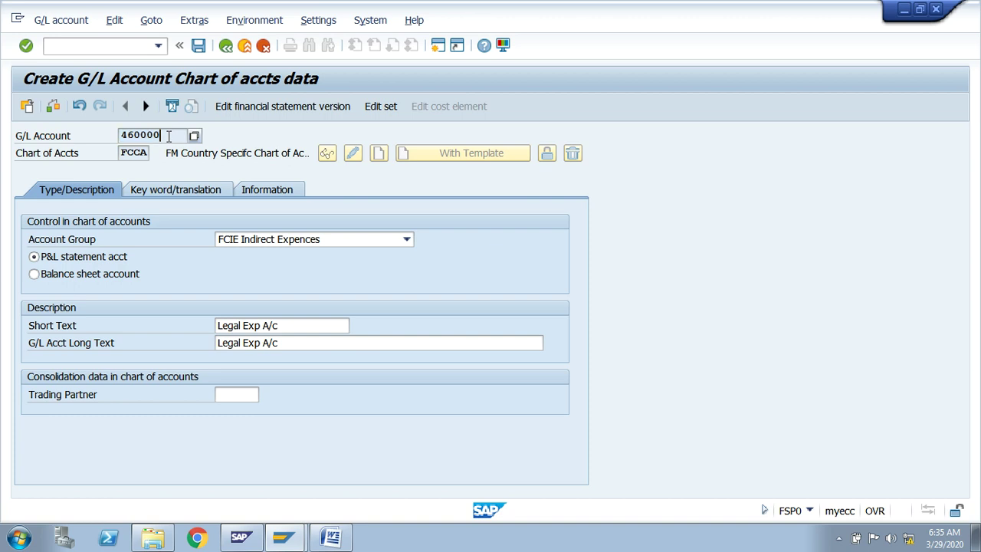
{"action": "left_click", "coordinate": [123, 153]}
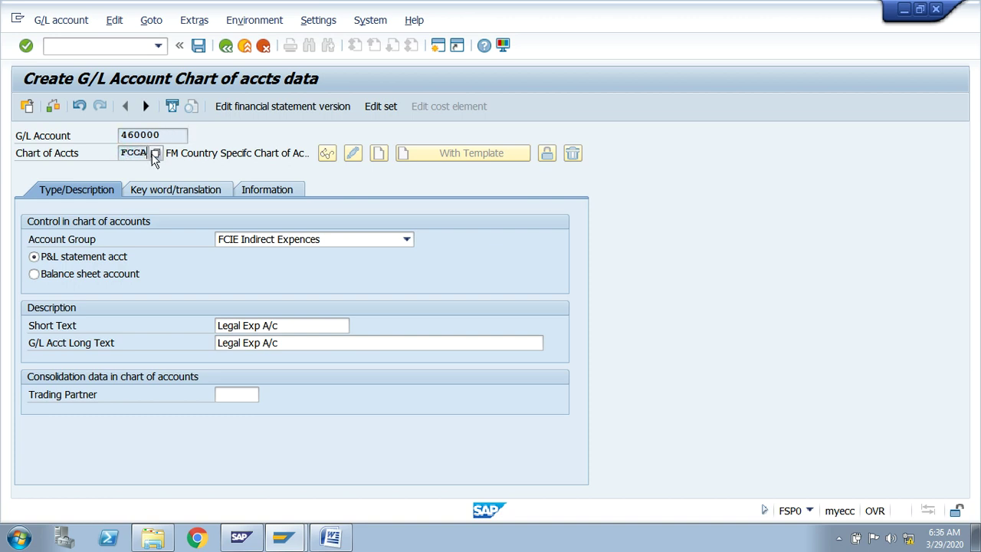
{"action": "left_click", "coordinate": [35, 256]}
{"action": "left_click", "coordinate": [201, 51]}
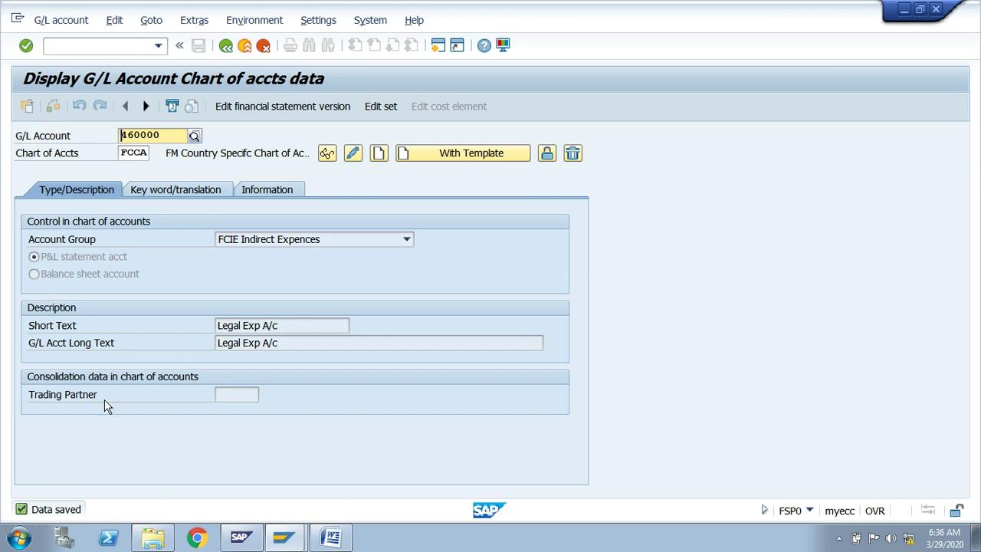
Copy account number 460000 from SAP and paste it after "Legal Exp --" in the Word document.
{"action": "left_click", "coordinate": [170, 136]}
{"action": "left_click_drag", "start_coordinate": [170, 136], "coordinate": [121, 136]}
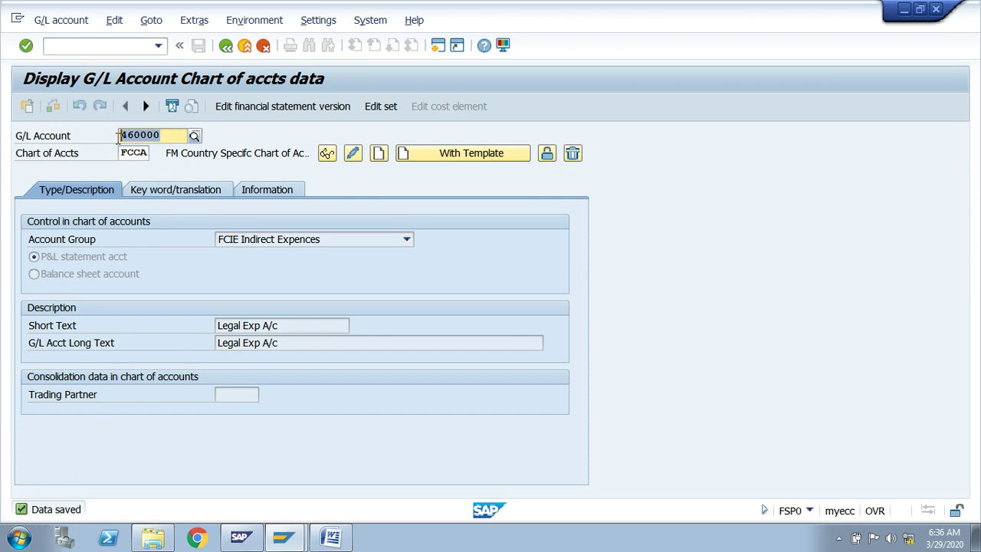
{"action": "key", "text": "alt+Tab"}
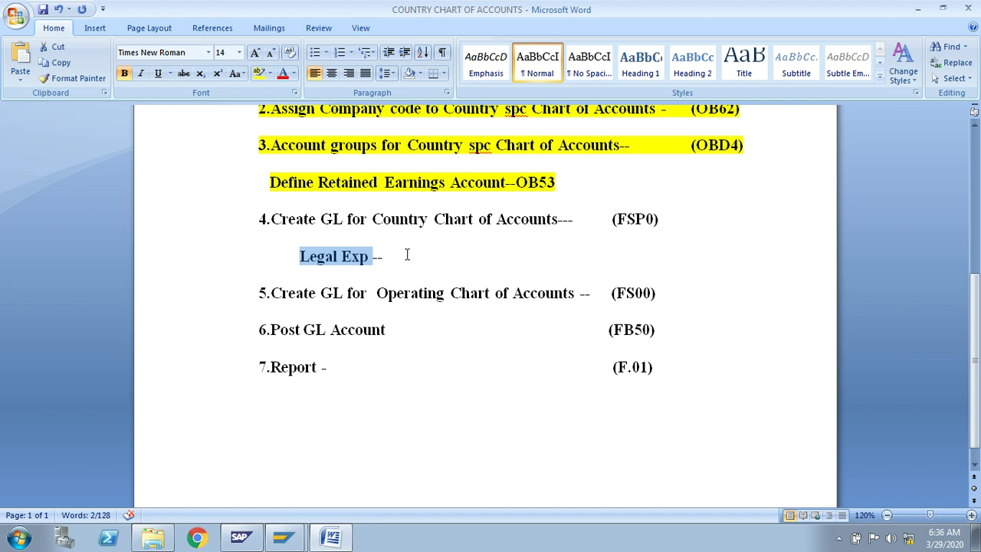
{"action": "left_click", "coordinate": [394, 259]}
{"action": "key", "text": "ctrl+v"}
{"action": "left_click", "coordinate": [387, 260]}
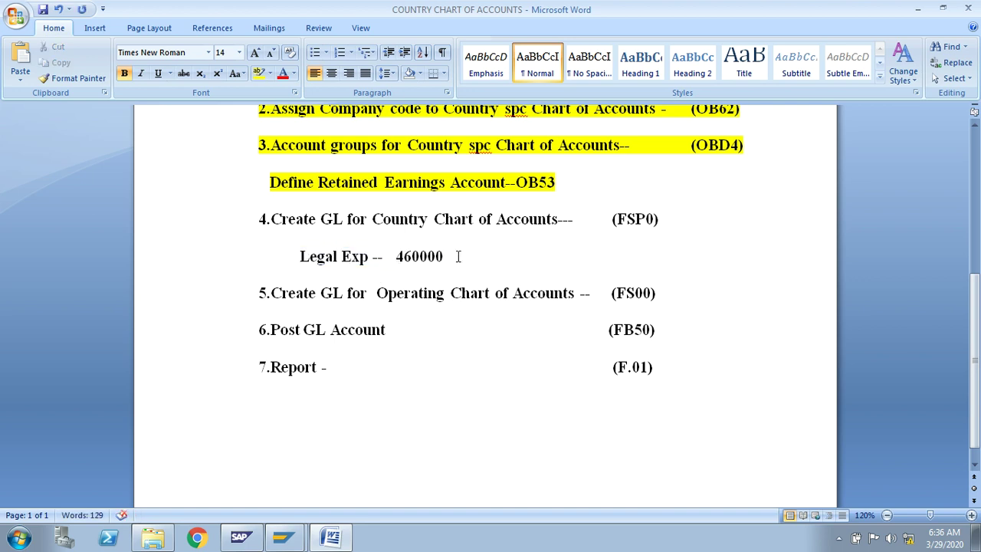
{"action": "left_click_drag", "start_coordinate": [444, 257], "coordinate": [396, 257]}
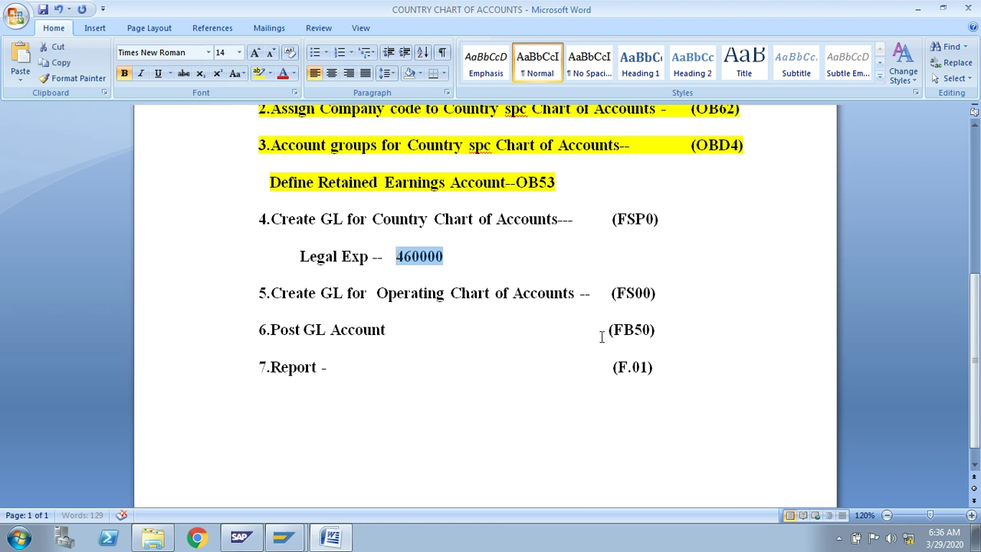
Leave the G/L account display in SAP and add an indented "Legal Exp" line under item 5 in the Word document.
{"action": "key", "text": "alt+Tab"}
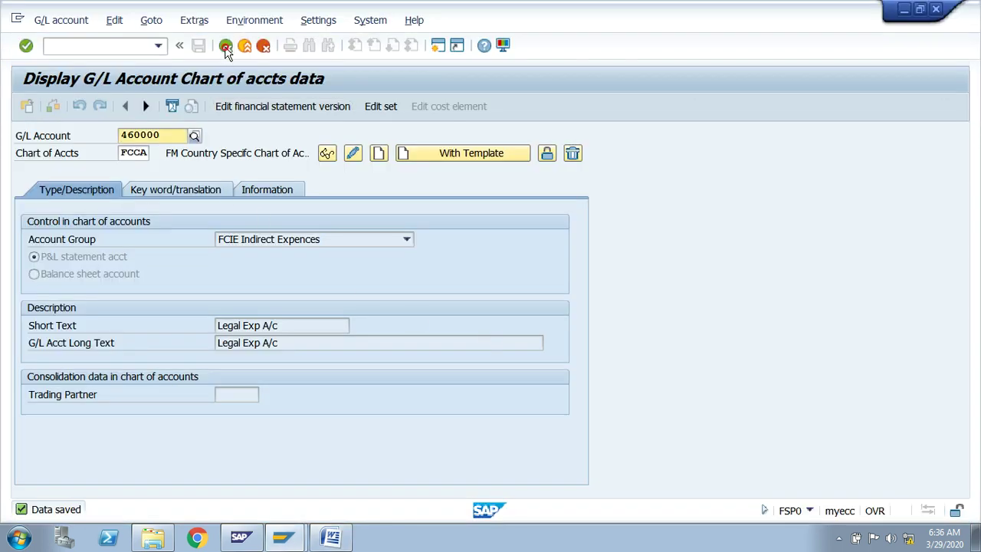
{"action": "left_click", "coordinate": [225, 46]}
{"action": "key", "text": "alt+Tab"}
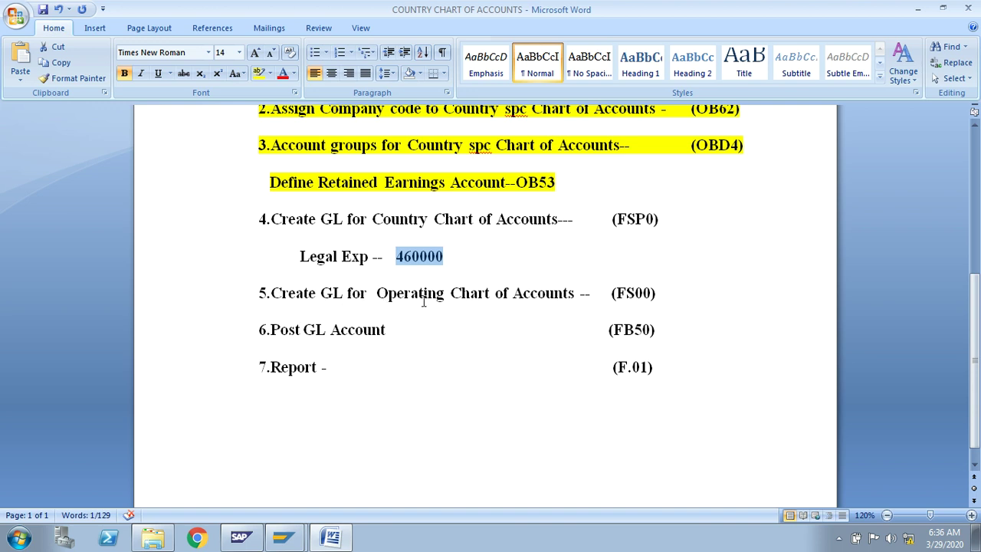
{"action": "left_click", "coordinate": [658, 294]}
{"action": "key", "text": "Return"}
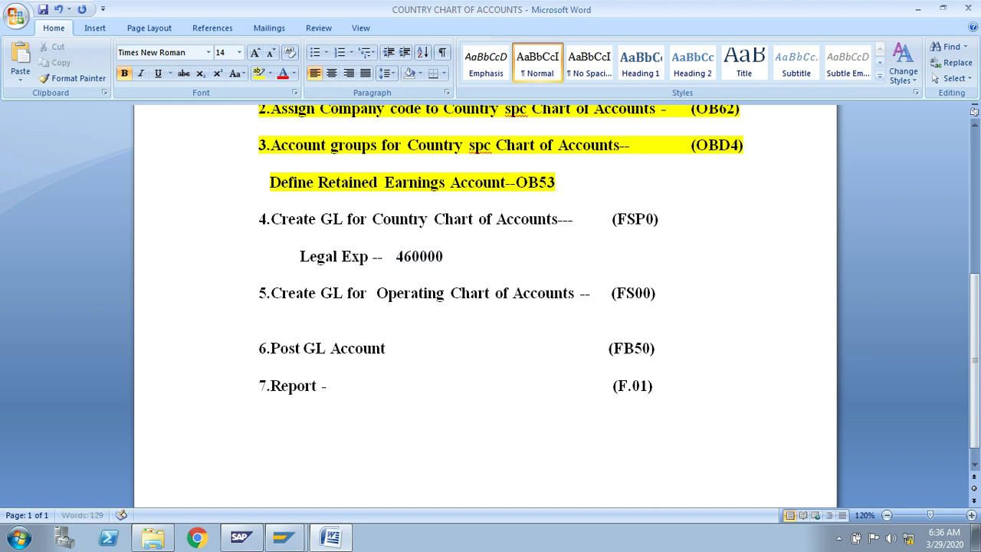
{"action": "key", "text": "Tab"}
{"action": "type", "text": "Legal Exp"}
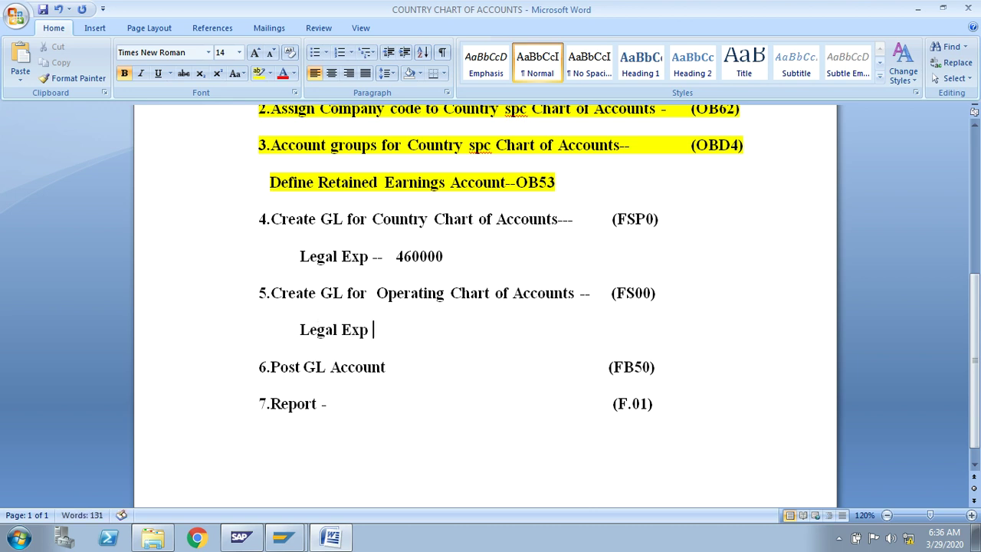
Look up transaction FS00 for item 5 in the Word notes and open central G/L account processing in SAP.
{"action": "left_click", "coordinate": [611, 294]}
{"action": "left_click_drag", "start_coordinate": [612, 294], "coordinate": [657, 292]}
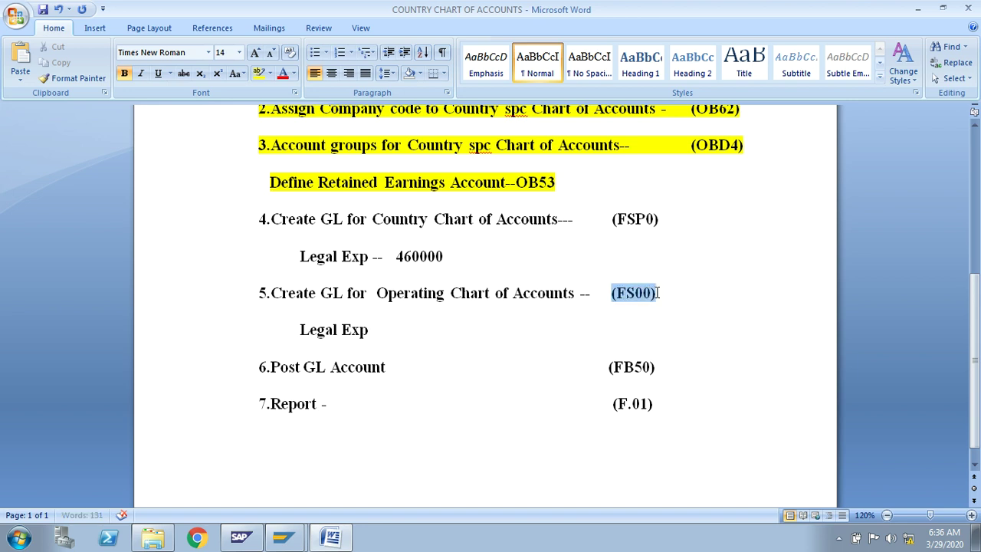
{"action": "left_click", "coordinate": [284, 536]}
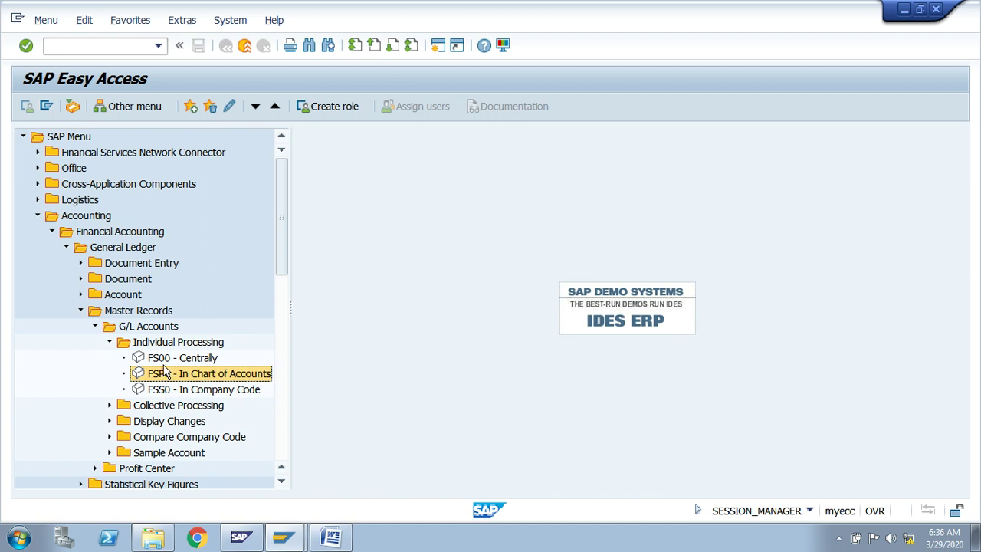
{"action": "left_click", "coordinate": [164, 359]}
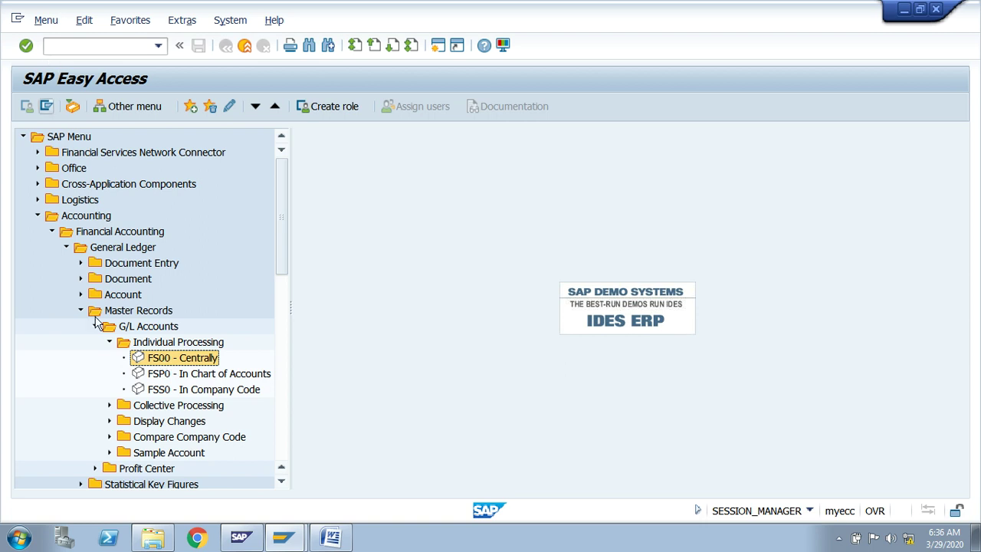
{"action": "double_click", "coordinate": [154, 358]}
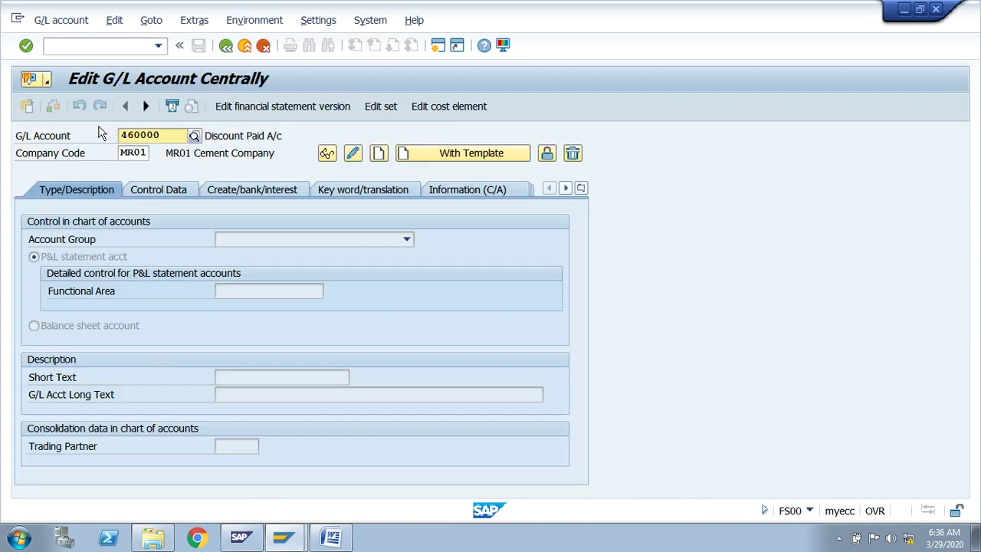
Replace the G/L account number with 460070.
{"action": "left_click", "coordinate": [172, 138]}
{"action": "key", "text": "BackSpace"}
{"action": "key", "text": "BackSpace"}
{"action": "key", "text": "BackSpace"}
{"action": "key", "text": "BackSpace"}
{"action": "key", "text": "BackSpace"}
{"action": "key", "text": "BackSpace"}
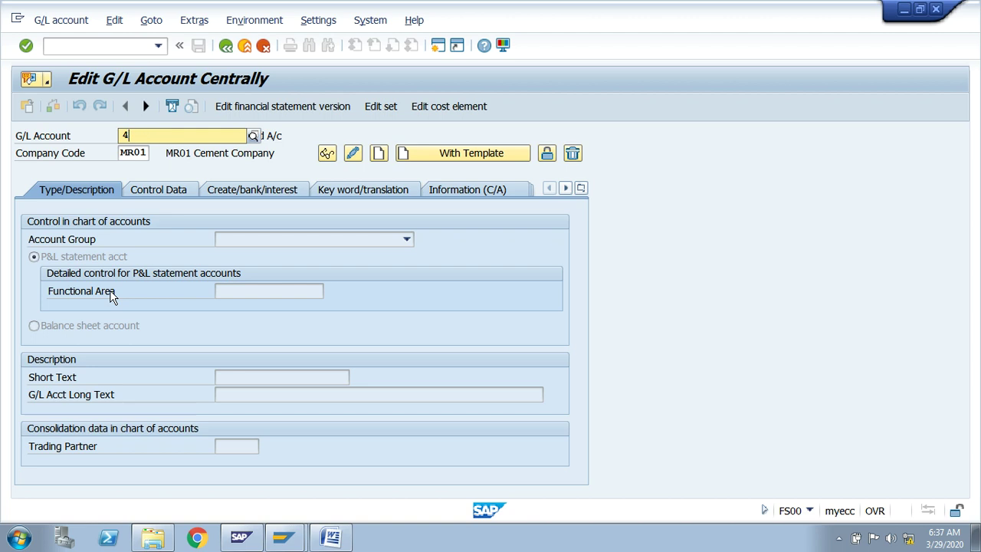
{"action": "type", "text": "46"}
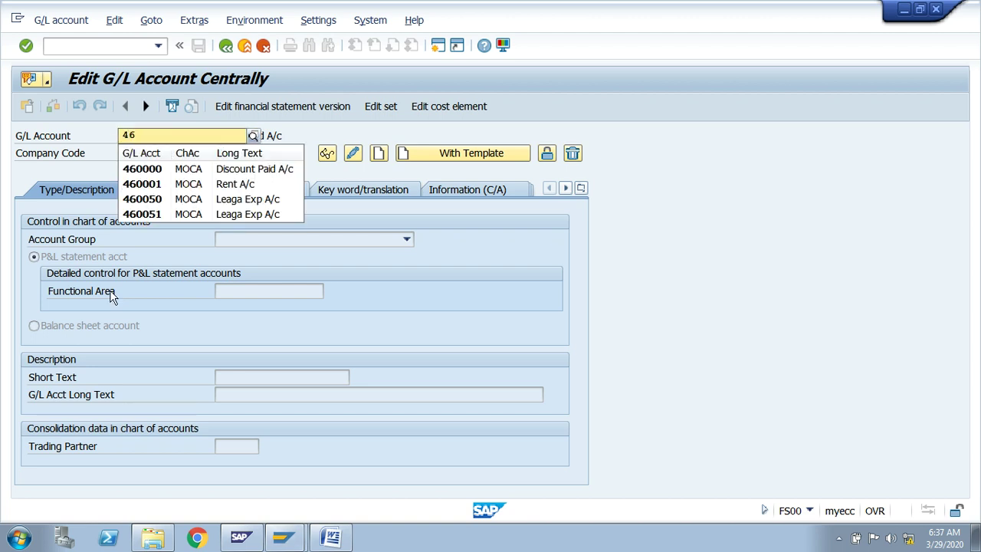
{"action": "type", "text": "0070"}
{"action": "key", "text": "Return"}
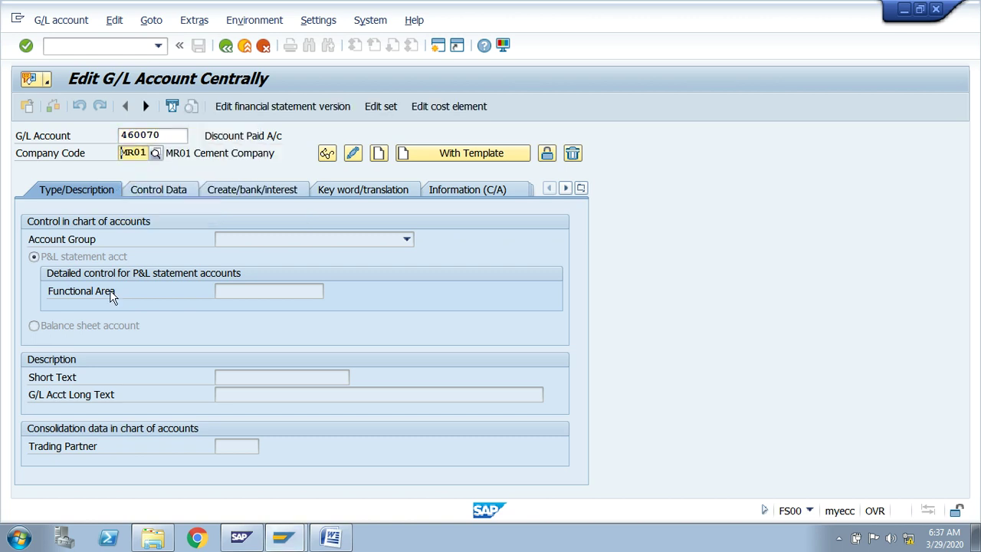
Change the company code to FM01, FM01 Cement Company.
{"action": "type", "text": "MR01"}
{"action": "key", "text": "BackSpace"}
{"action": "key", "text": "BackSpace"}
{"action": "key", "text": "BackSpace"}
{"action": "key", "text": "BackSpace"}
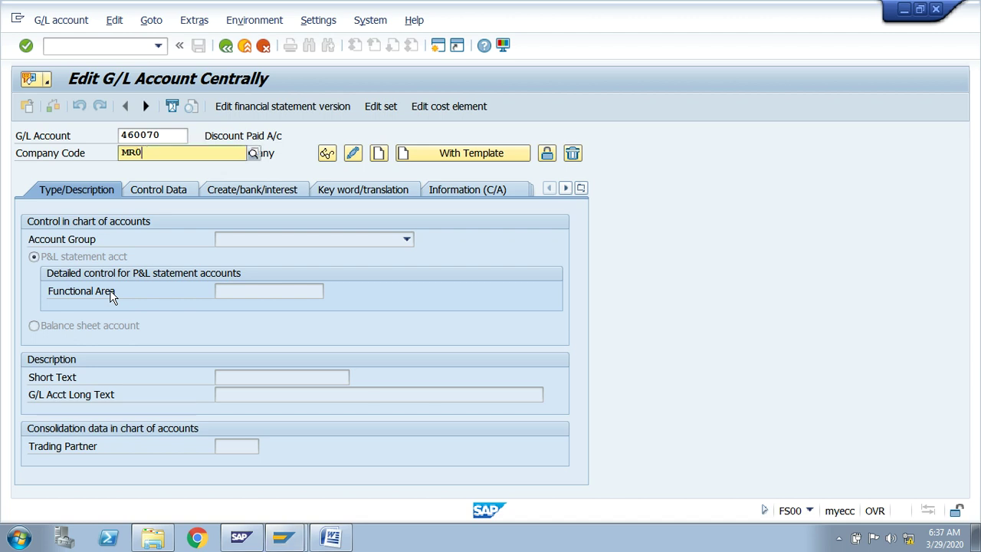
{"action": "type", "text": "fm"}
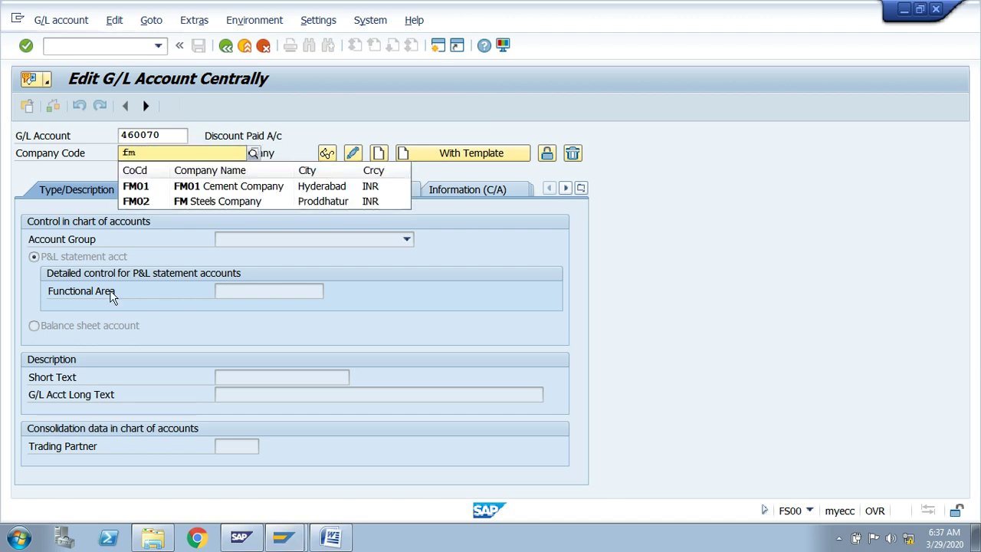
{"action": "type", "text": "01"}
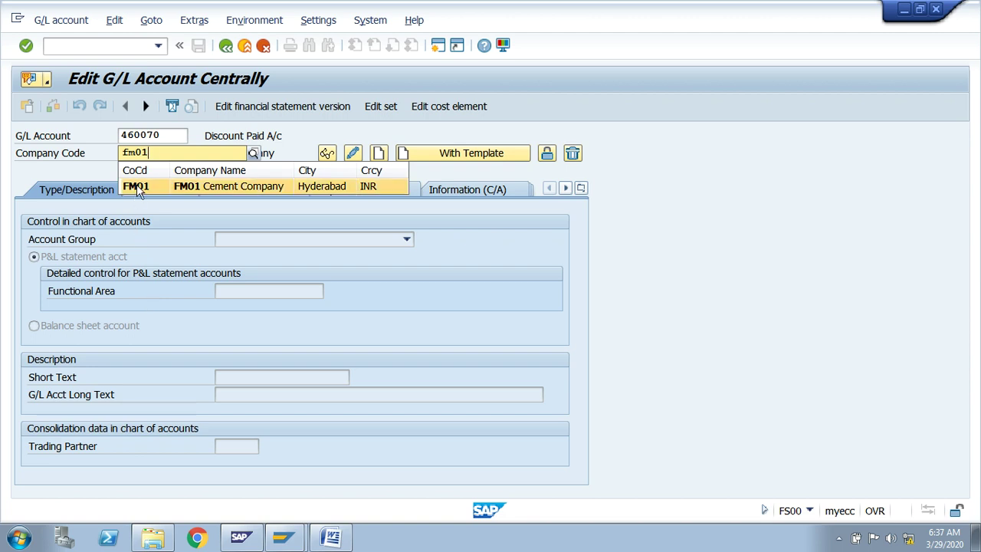
{"action": "left_click", "coordinate": [138, 189]}
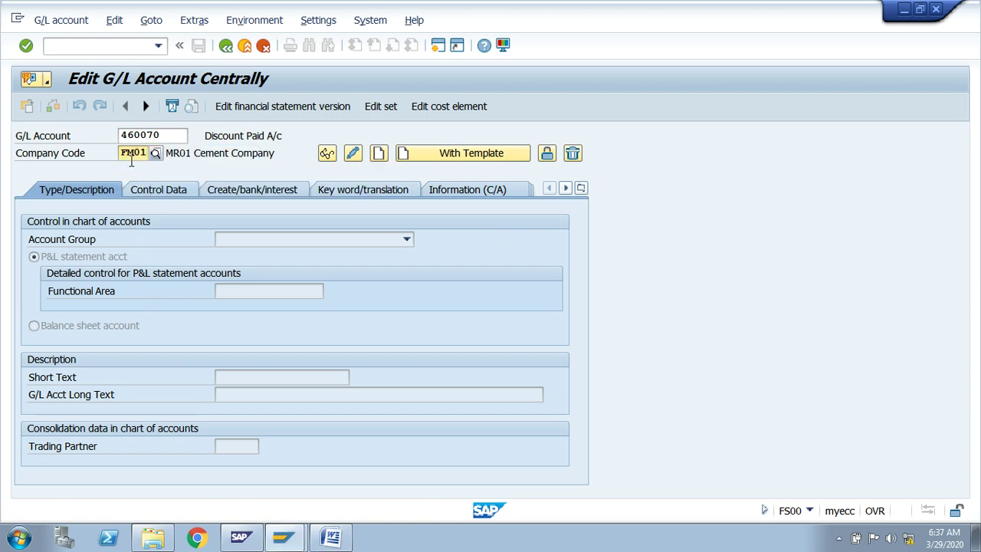
Start creating account 460070 and assign it to account group OTEX Other Indirect Expenses.
{"action": "left_click", "coordinate": [379, 155]}
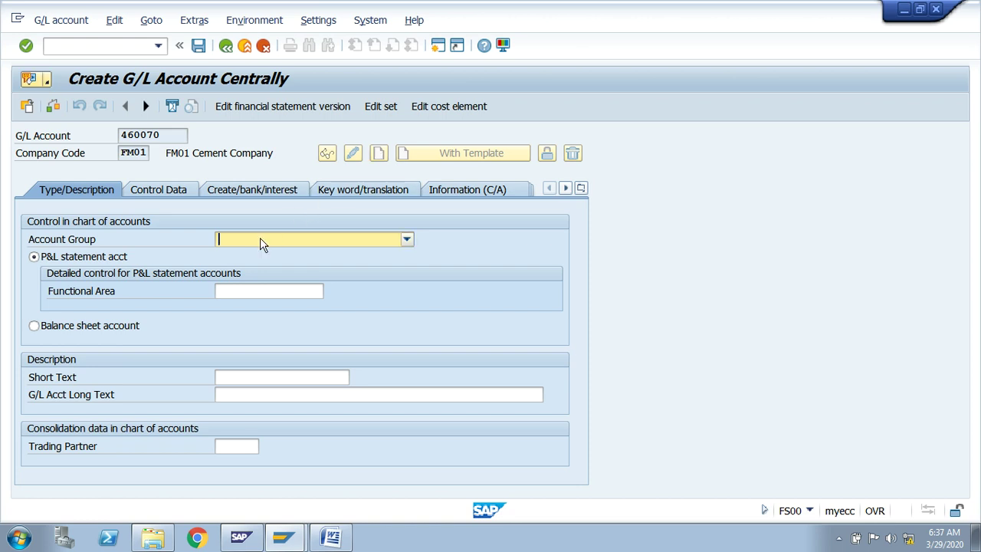
{"action": "left_click", "coordinate": [261, 241]}
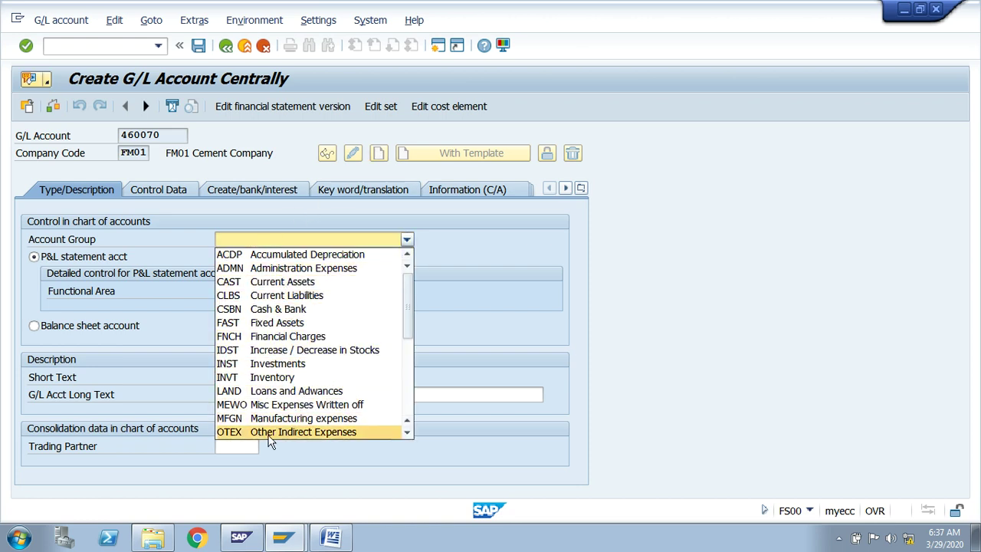
{"action": "left_click", "coordinate": [249, 434]}
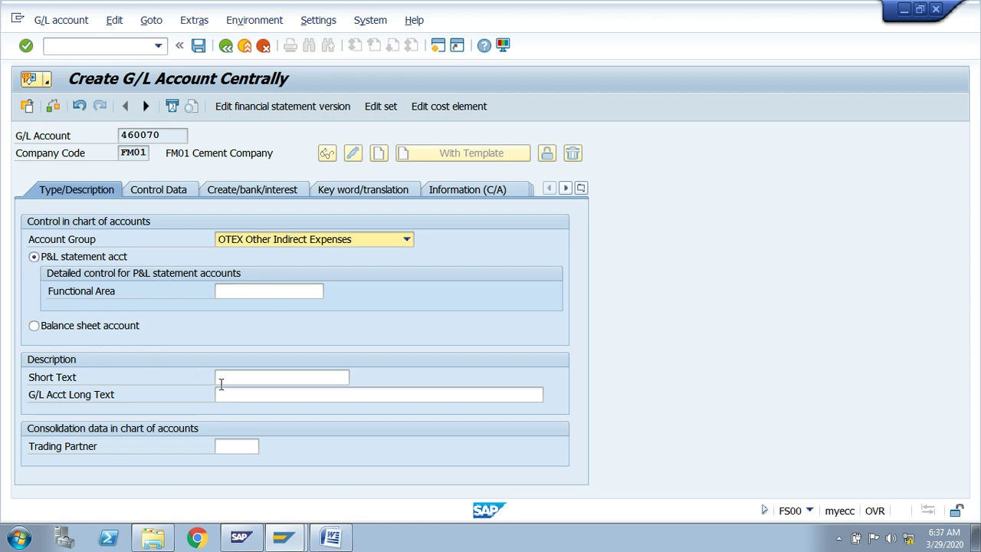
Copy "Legal Exp" from the Word document into the account's Short Text in SAP and complete it as "Legal Exp A/c".
{"action": "left_click", "coordinate": [228, 375]}
{"action": "key", "text": "alt+Tab"}
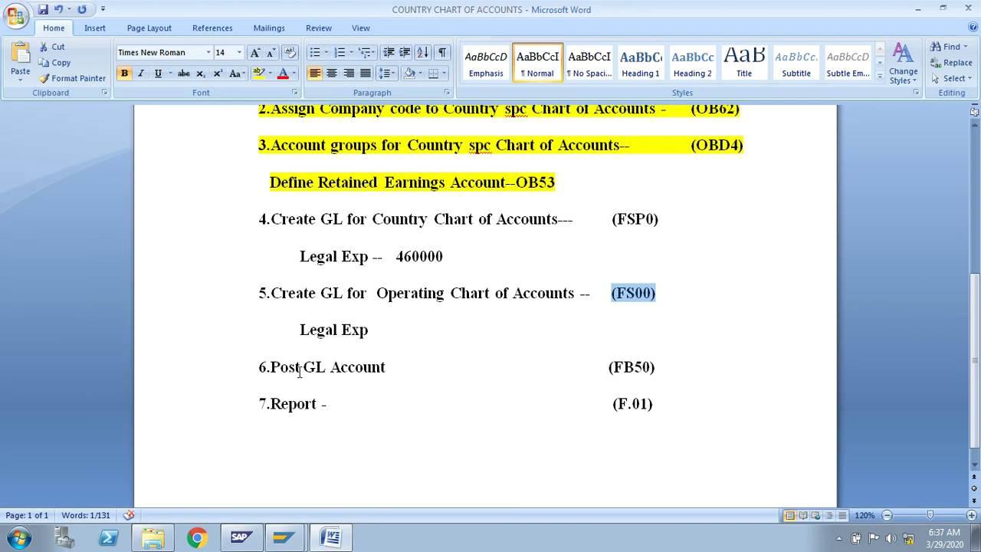
{"action": "left_click_drag", "start_coordinate": [298, 333], "coordinate": [374, 329]}
{"action": "key", "text": "ctrl+c"}
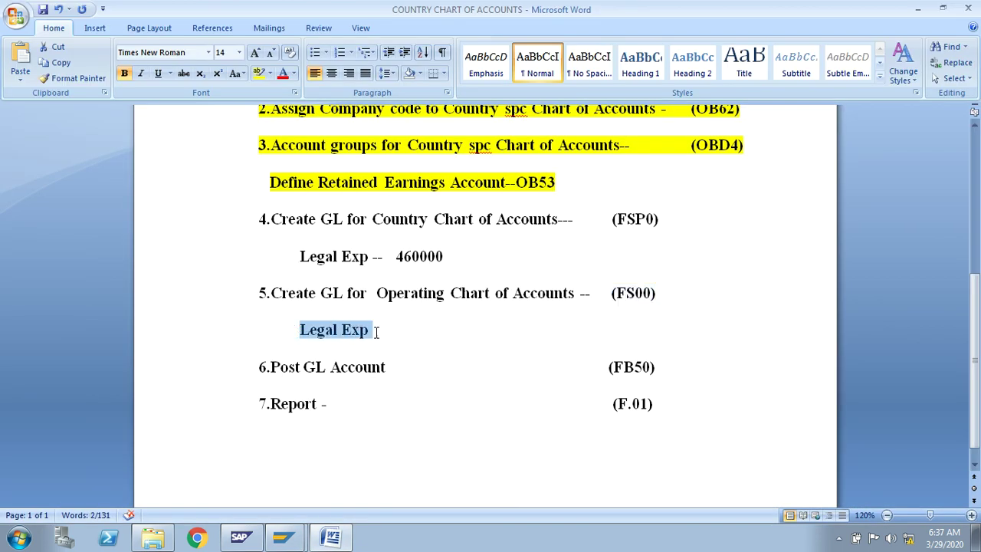
{"action": "key", "text": "alt+Tab"}
{"action": "key", "text": "ctrl+v"}
{"action": "type", "text": "A"}
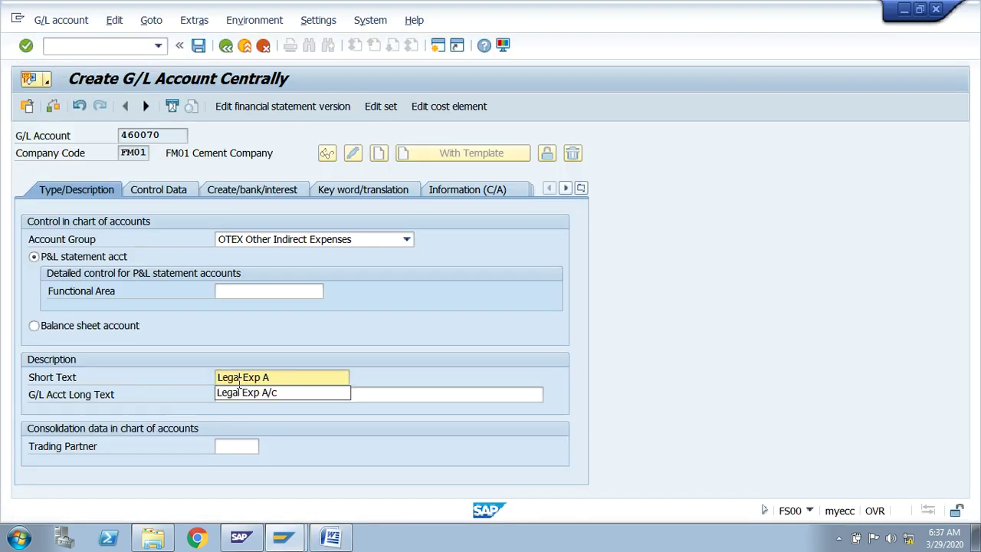
{"action": "type", "text": "/c"}
Copy the short text "Legal Exp A/c" into the G/L account long text.
{"action": "key", "text": "ctrl+a"}
{"action": "key", "text": "ctrl+c"}
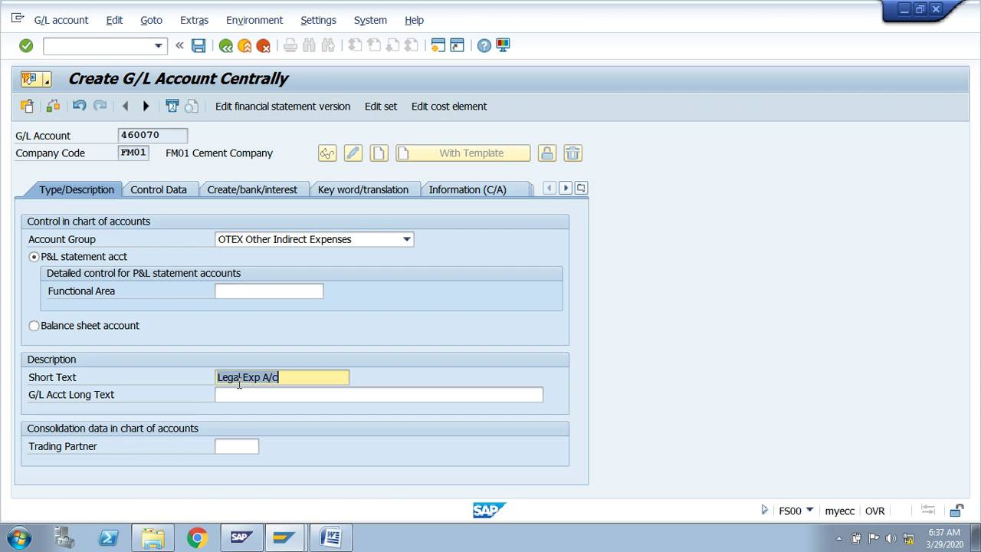
{"action": "left_click", "coordinate": [243, 395]}
{"action": "key", "text": "ctrl+v"}
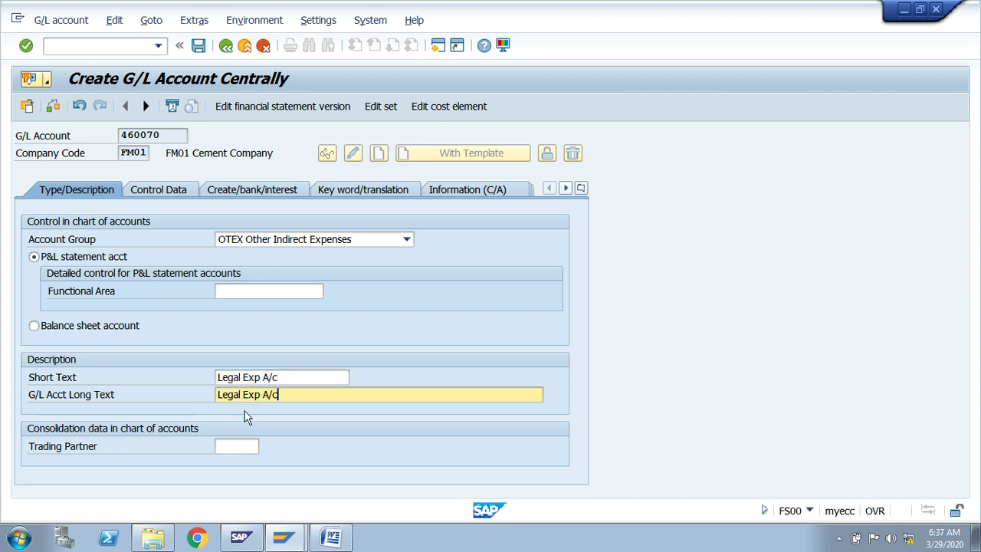
In the control data, fill the alternative account number with 460000, copied from item 4 of the Word document.
{"action": "left_click", "coordinate": [153, 191]}
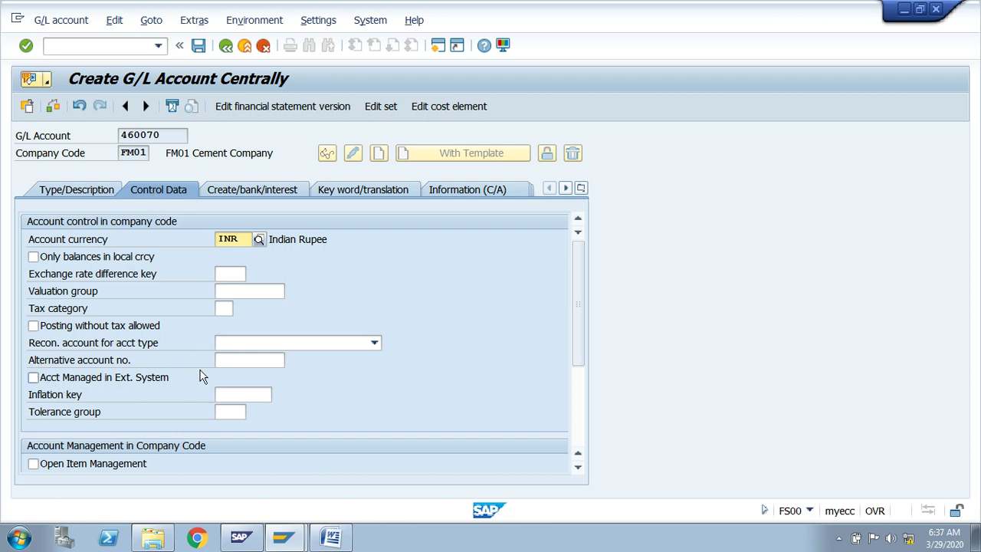
{"action": "left_click", "coordinate": [229, 362]}
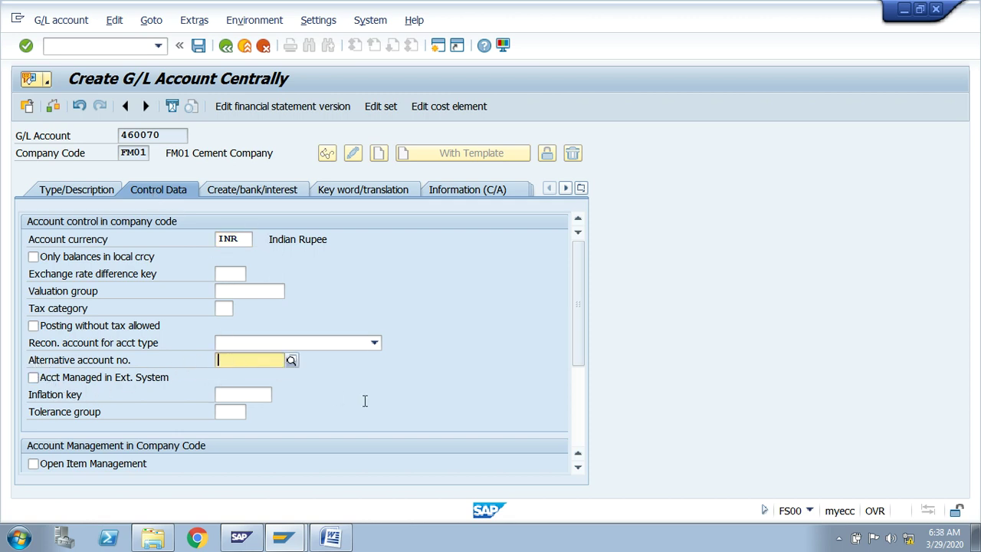
{"action": "key", "text": "alt+Tab"}
{"action": "key", "text": "alt+Tab"}
{"action": "key", "text": "alt+Tab"}
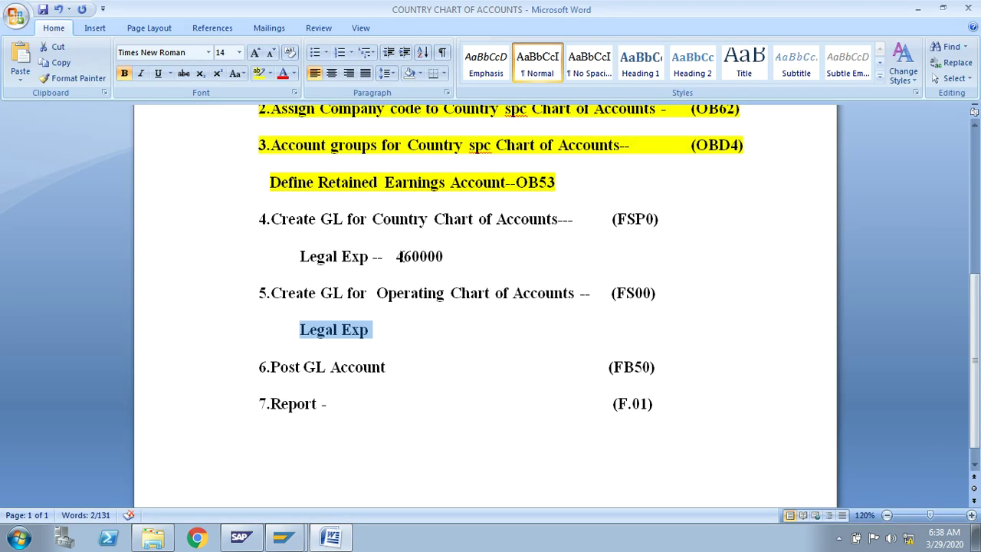
{"action": "left_click_drag", "start_coordinate": [393, 257], "coordinate": [439, 261]}
{"action": "left_click_drag", "start_coordinate": [373, 220], "coordinate": [542, 223]}
{"action": "left_click_drag", "start_coordinate": [451, 257], "coordinate": [396, 257]}
{"action": "key", "text": "ctrl+c"}
{"action": "key", "text": "alt+Tab"}
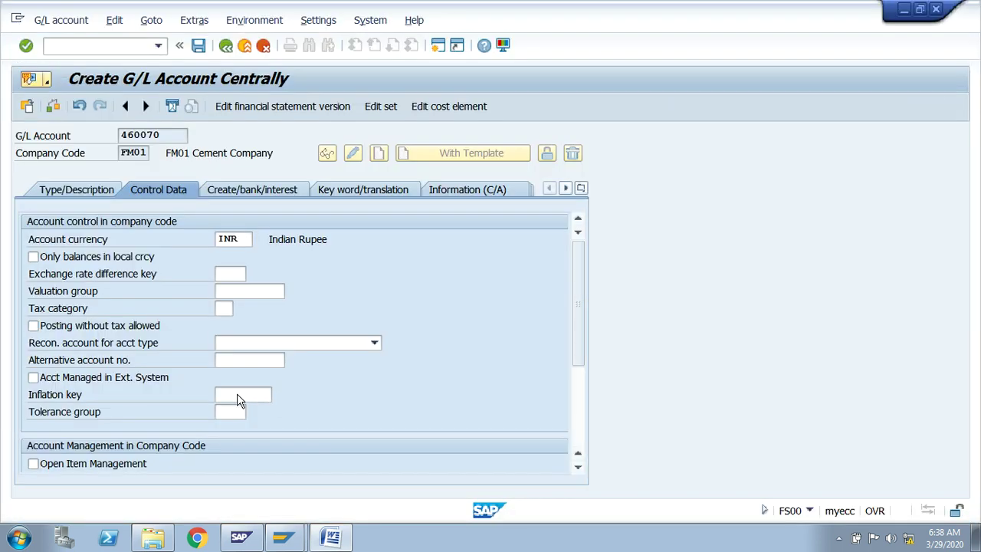
{"action": "left_click", "coordinate": [236, 359]}
{"action": "key", "text": "ctrl+v"}
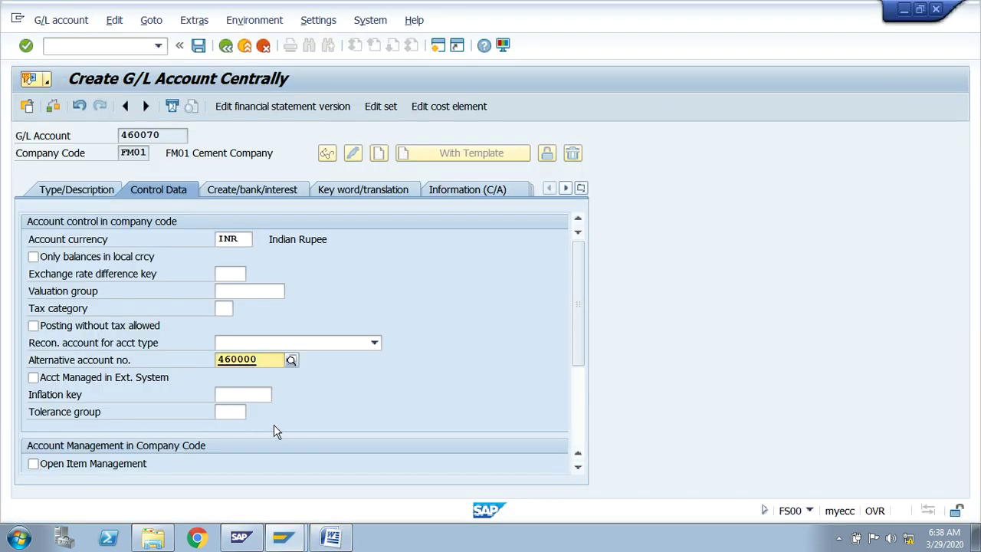
Compare the operating G/L account number with the alternative account number from the country chart.
{"action": "left_click_drag", "start_coordinate": [162, 135], "coordinate": [122, 135]}
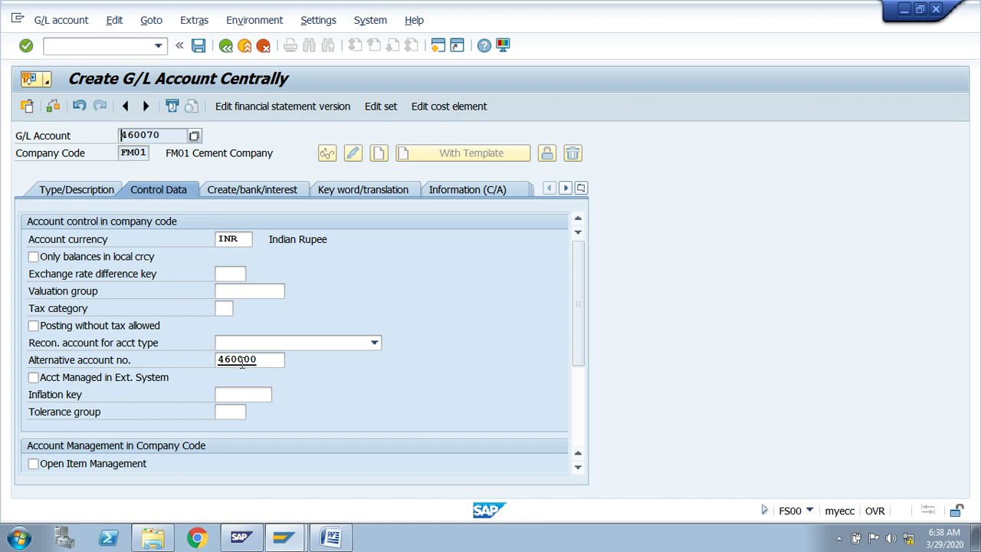
{"action": "left_click_drag", "start_coordinate": [262, 360], "coordinate": [209, 359]}
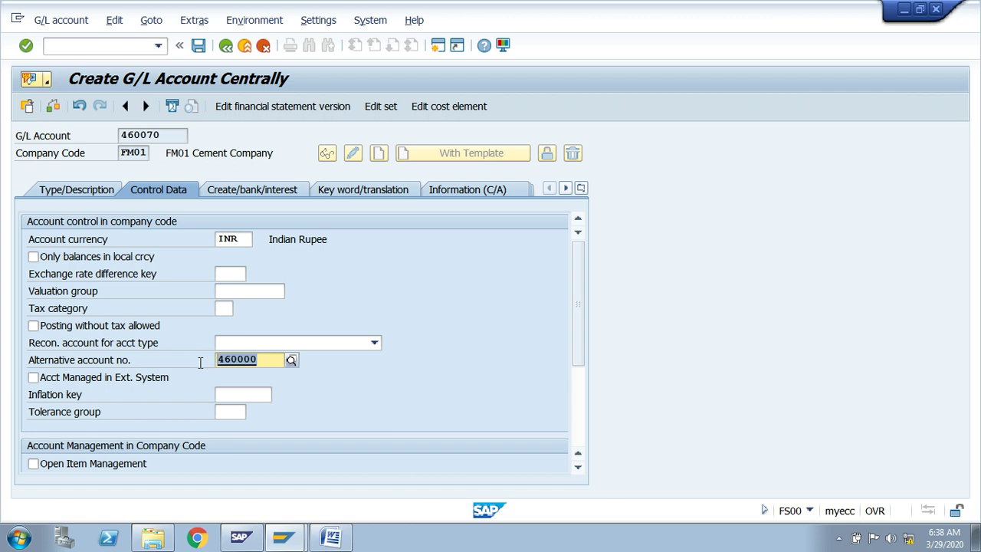
{"action": "key", "text": "Left"}
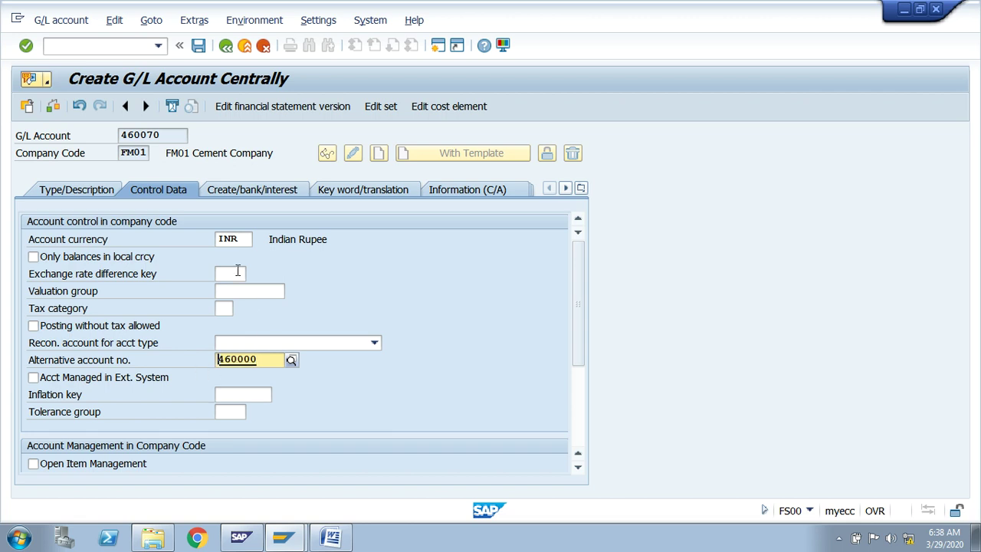
{"action": "left_click_drag", "start_coordinate": [165, 134], "coordinate": [119, 135]}
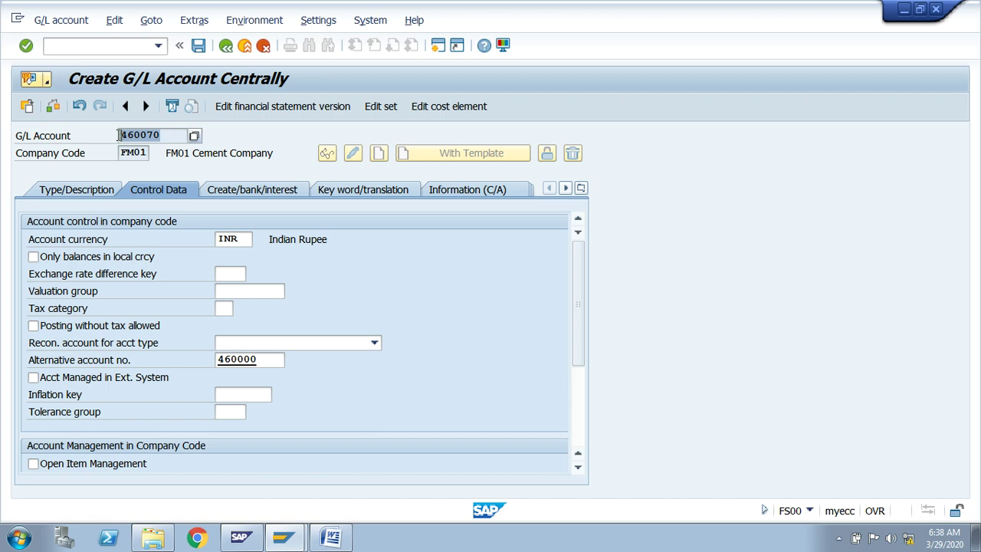
{"action": "left_click_drag", "start_coordinate": [273, 359], "coordinate": [206, 359]}
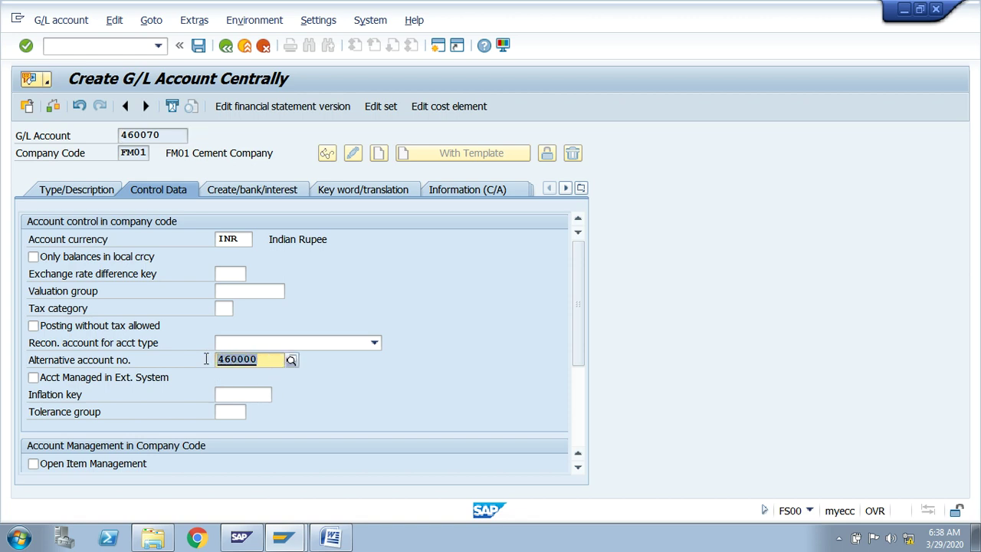
Clear the alternative account number and reselect 460000 (Legal Exp A/c) from the value list for chart of accounts FCCA.
{"action": "type", "text": "460000"}
{"action": "left_click_drag", "start_coordinate": [264, 359], "coordinate": [203, 362]}
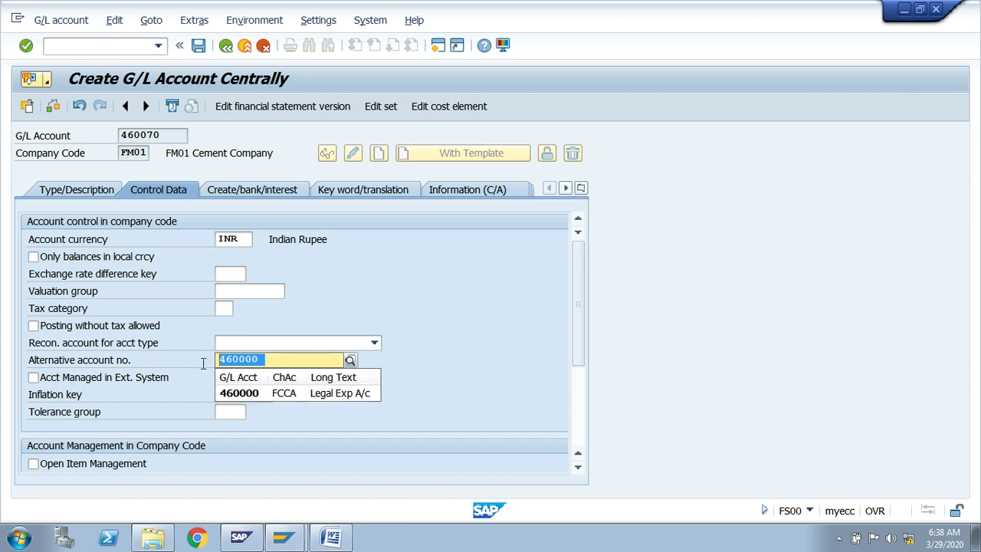
{"action": "key", "text": "BackSpace"}
{"action": "left_click", "coordinate": [290, 360]}
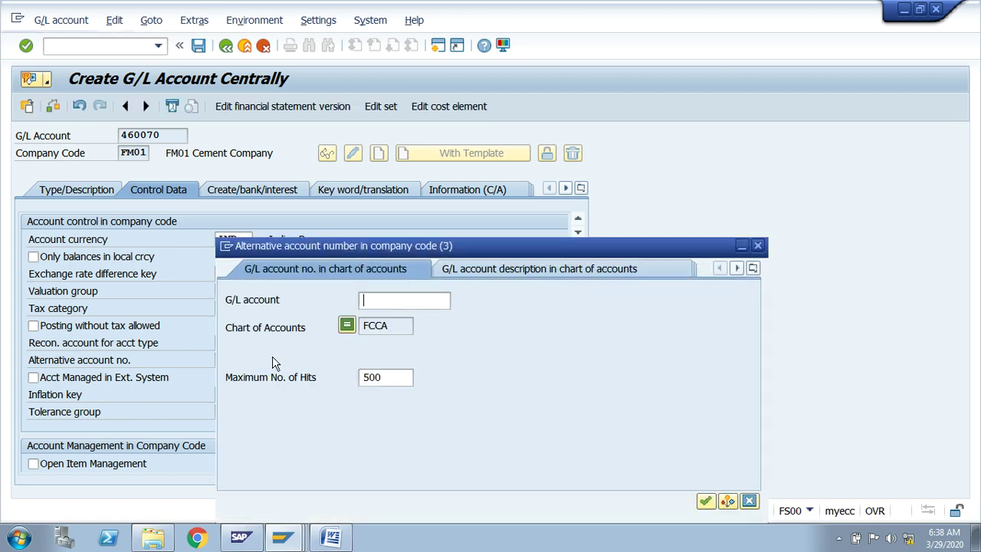
{"action": "double_click", "coordinate": [387, 328]}
{"action": "left_click", "coordinate": [376, 301]}
{"action": "key", "text": "Return"}
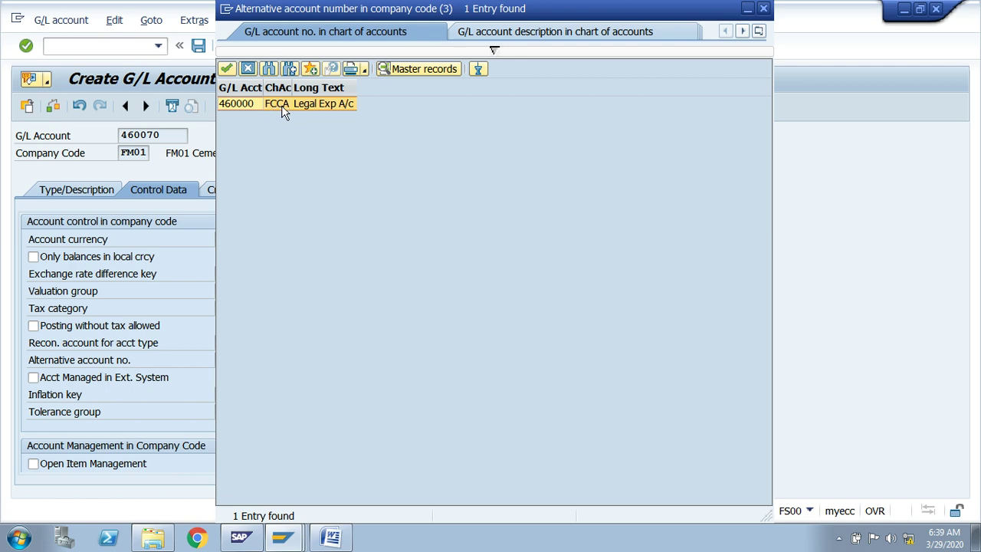
{"action": "double_click", "coordinate": [308, 103]}
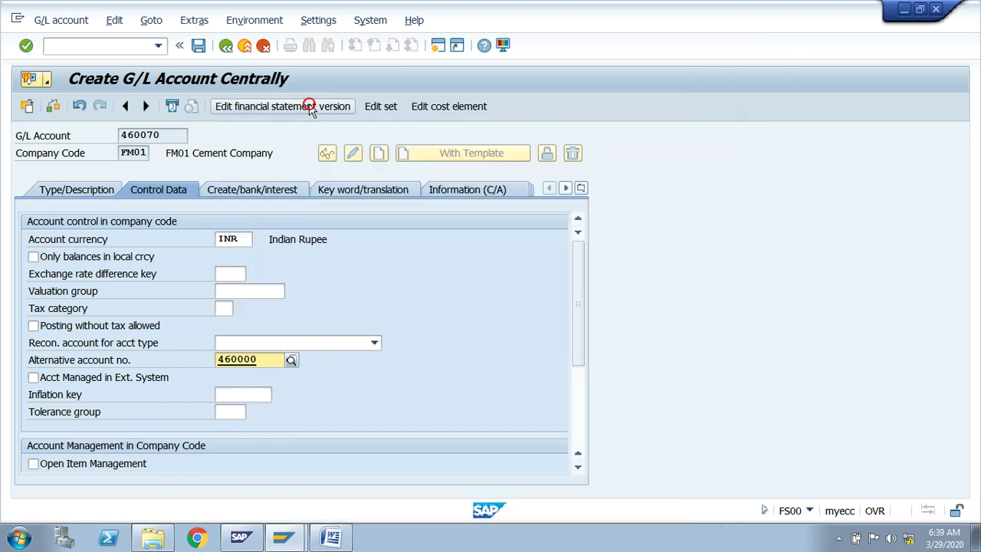
Enable line item display and set the sort key to 001 in the account management data.
{"action": "scroll", "coordinate": [289, 420], "scroll_direction": "down", "scroll_amount": 3}
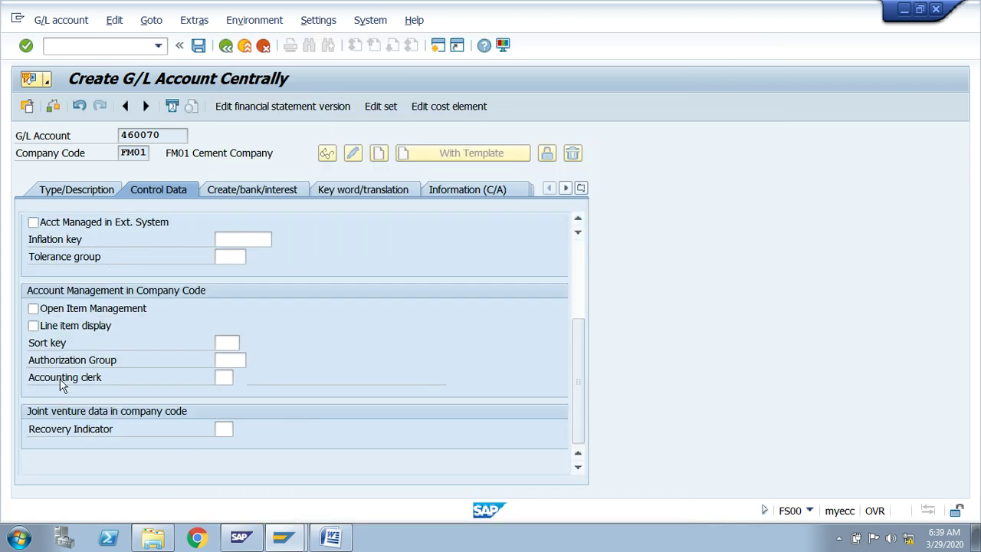
{"action": "left_click", "coordinate": [51, 326]}
{"action": "left_click", "coordinate": [229, 342]}
{"action": "left_click", "coordinate": [227, 357]}
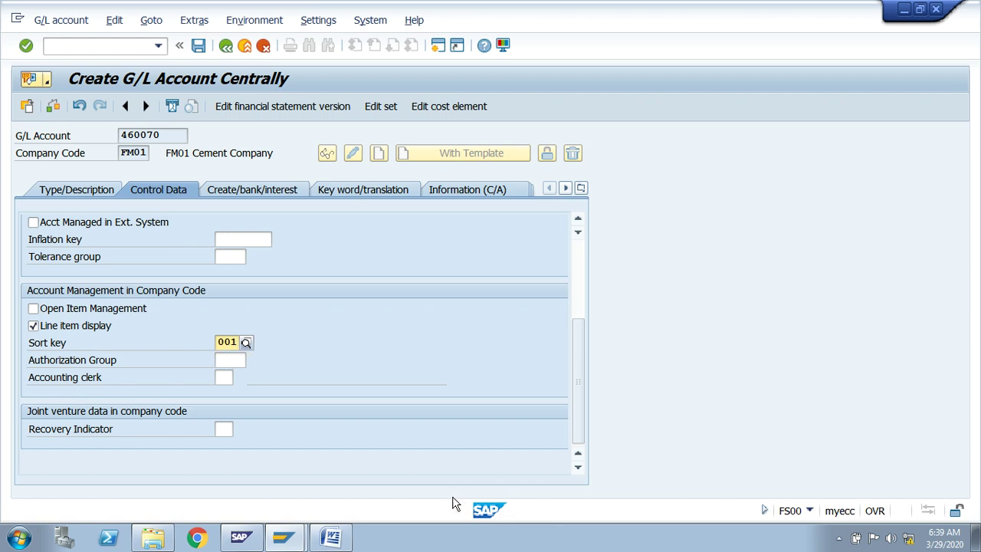
{"action": "scroll", "coordinate": [314, 364], "scroll_direction": "up", "scroll_amount": 3}
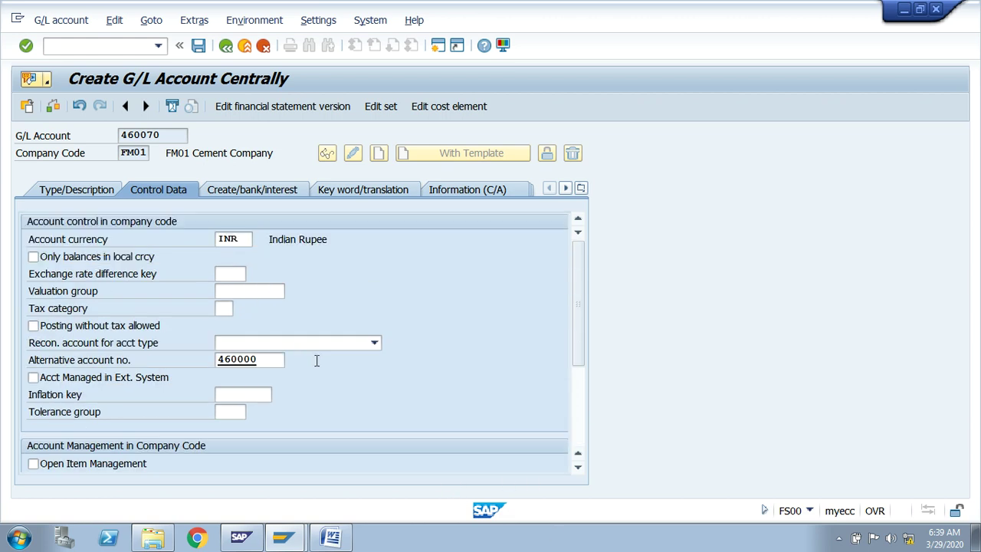
Assign field status group G001 to the account and save it.
{"action": "left_click", "coordinate": [227, 193]}
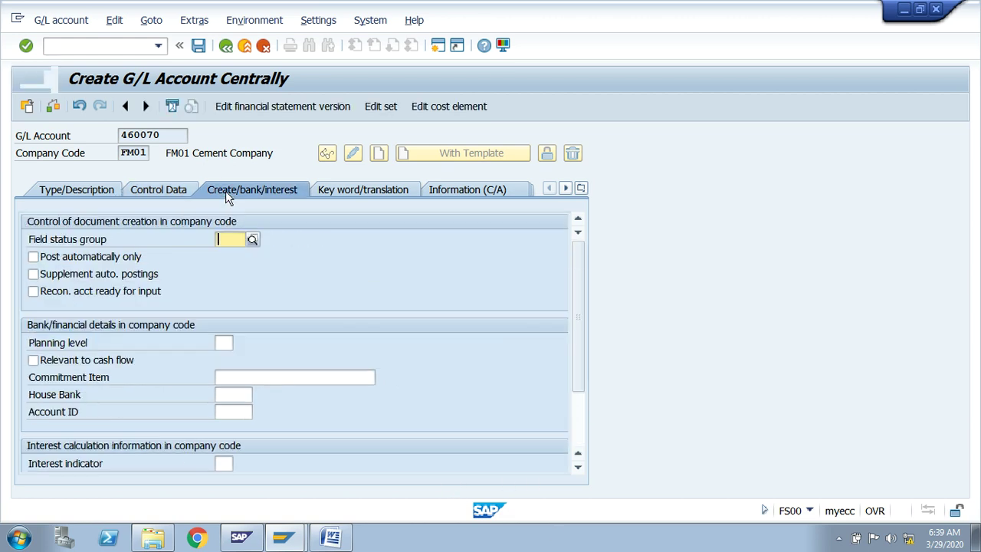
{"action": "left_click", "coordinate": [230, 240]}
{"action": "left_click", "coordinate": [228, 255]}
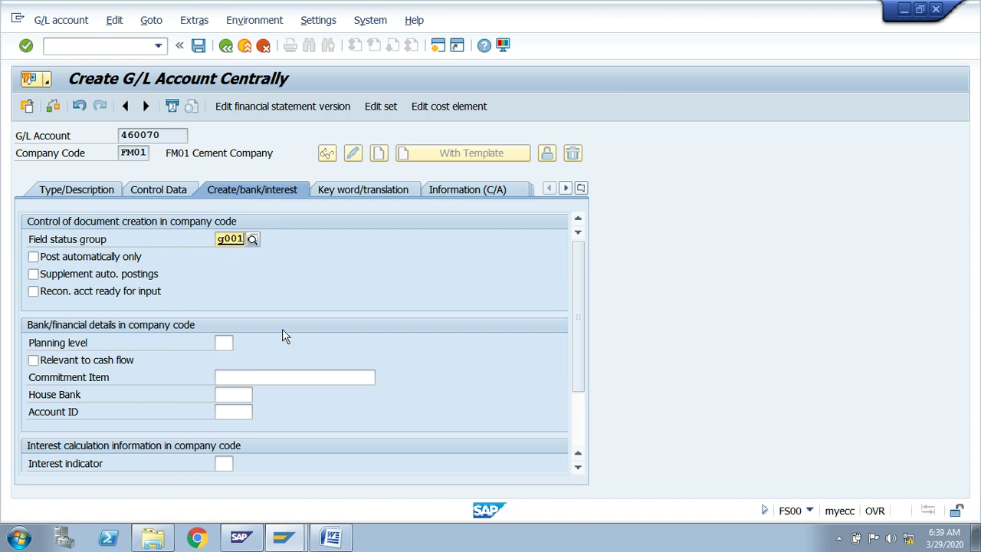
{"action": "left_click", "coordinate": [200, 46]}
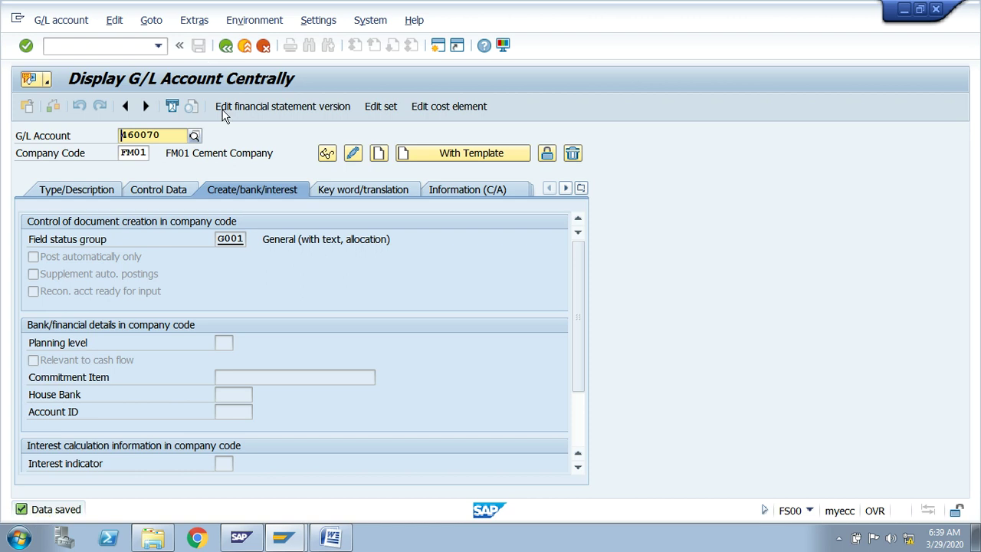
Record the operating account number 460070 after "Legal Exp -" under item 5 of the Word document.
{"action": "double_click", "coordinate": [167, 136]}
{"action": "key", "text": "alt+Tab"}
{"action": "left_click", "coordinate": [376, 332]}
{"action": "type", "text": "-"}
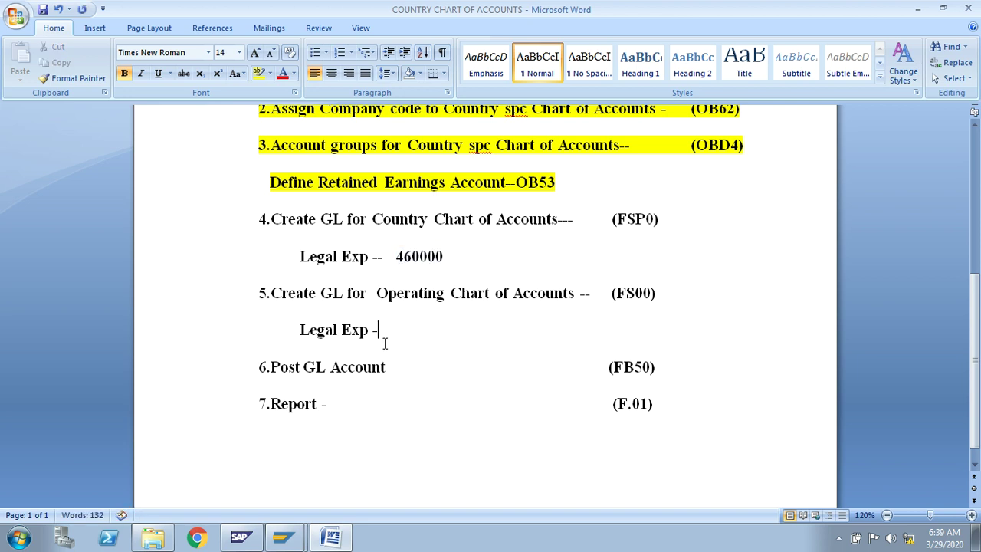
{"action": "key", "text": "alt+Tab"}
{"action": "left_click_drag", "start_coordinate": [170, 136], "coordinate": [112, 140]}
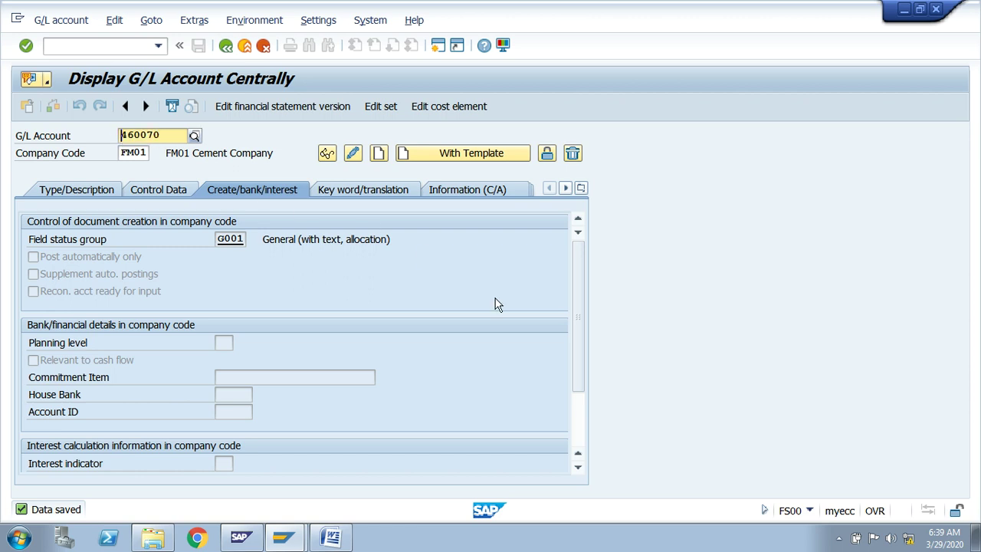
{"action": "key", "text": "alt+Tab"}
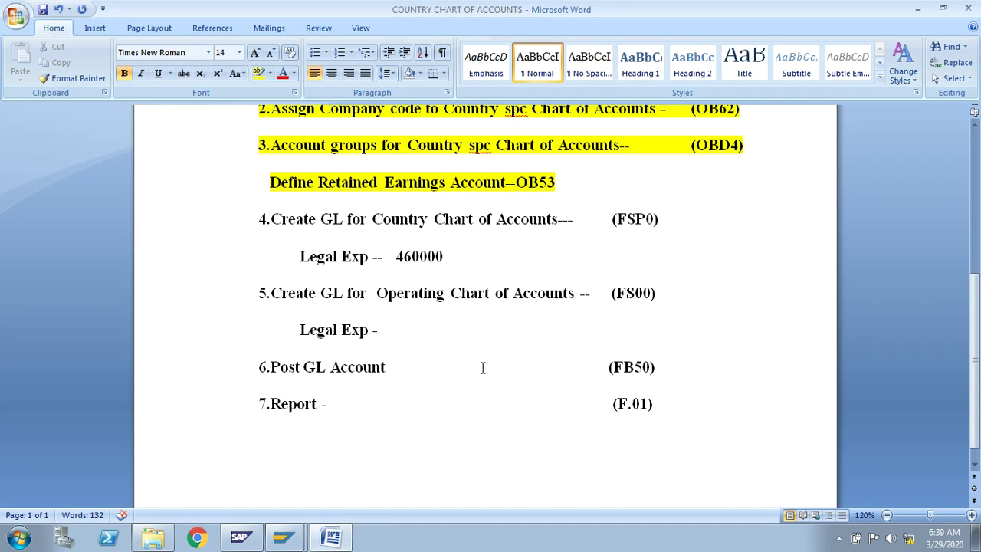
{"action": "key", "text": "alt+Tab"}
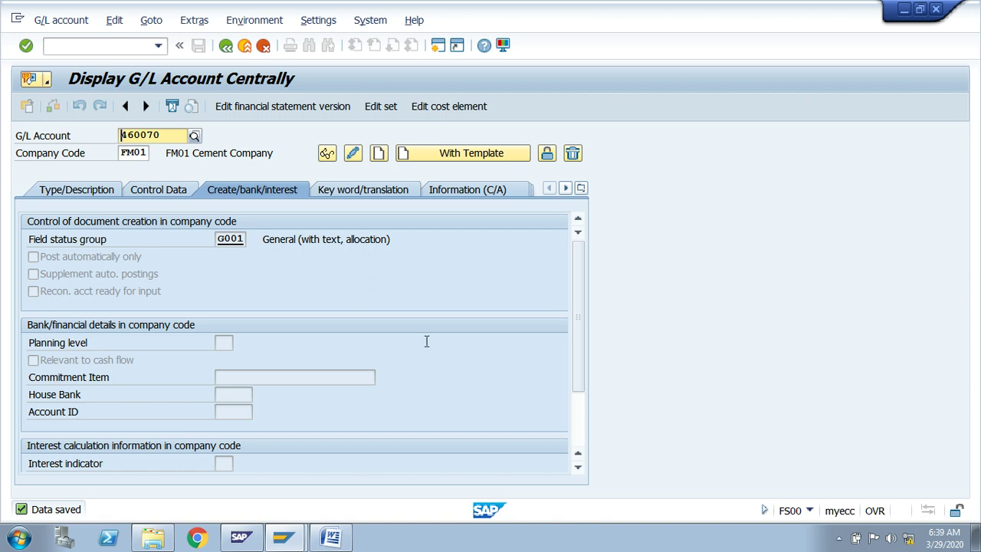
{"action": "key", "text": "alt+Tab"}
{"action": "type", "text": "4"}
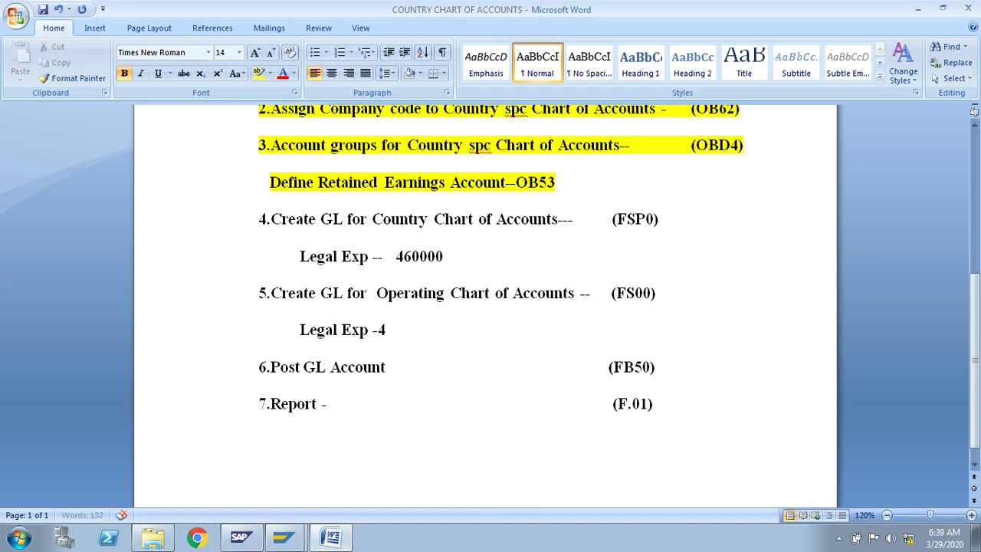
{"action": "type", "text": "60070"}
Review the operating and country chart entries in the Word notes, and the posting task in item 6.
{"action": "left_click_drag", "start_coordinate": [377, 328], "coordinate": [423, 337]}
{"action": "left_click_drag", "start_coordinate": [379, 292], "coordinate": [564, 307]}
{"action": "left_click_drag", "start_coordinate": [449, 257], "coordinate": [397, 256]}
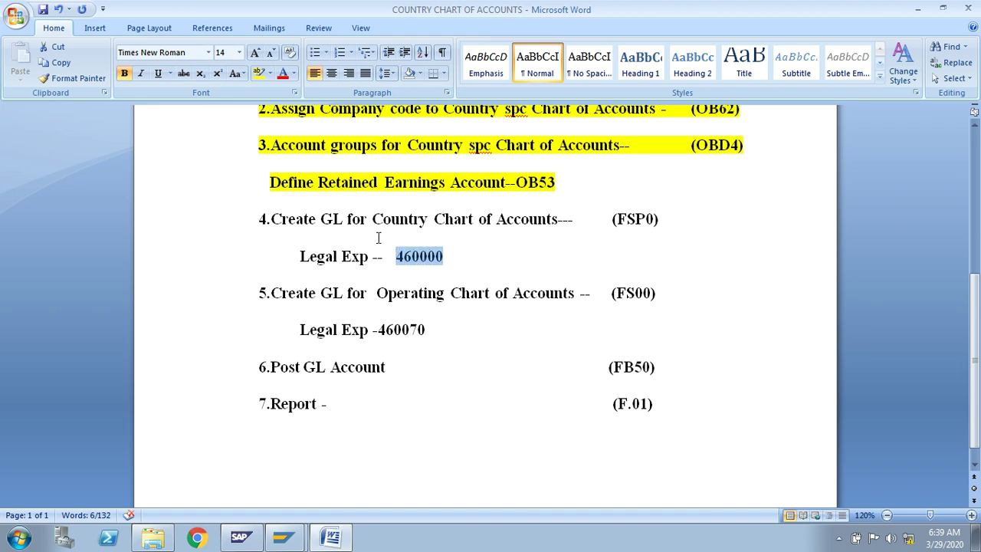
{"action": "left_click_drag", "start_coordinate": [374, 222], "coordinate": [533, 222]}
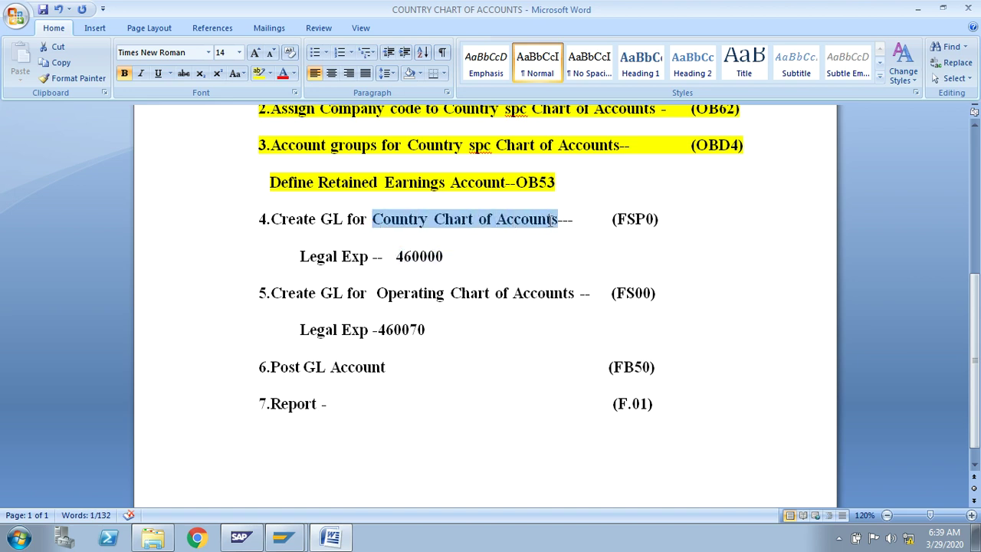
{"action": "left_click_drag", "start_coordinate": [664, 374], "coordinate": [271, 367]}
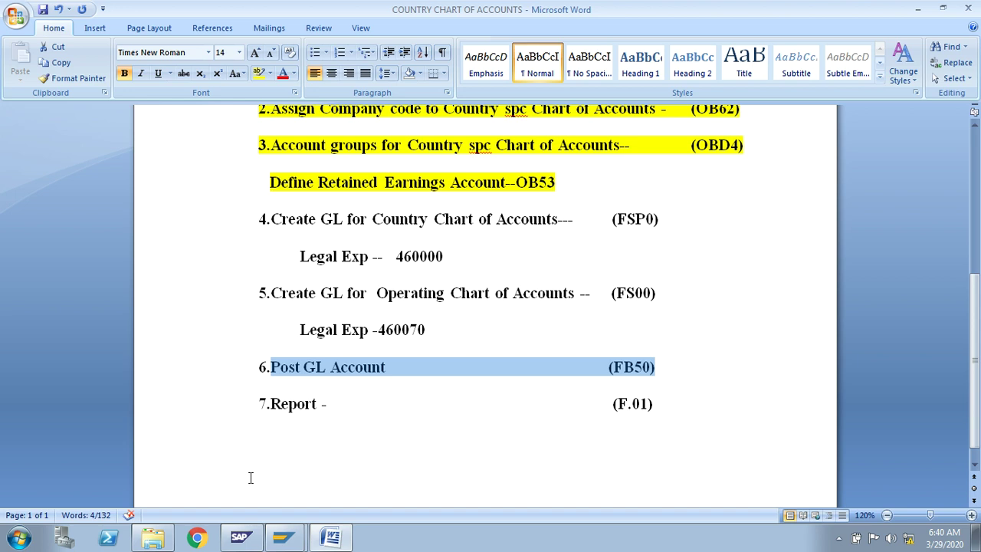
Switch back to SAP, leave the G/L account display for SAP Easy Access, collapse the Accounting folder and check the posting transaction code in Word.
{"action": "left_click", "coordinate": [283, 536]}
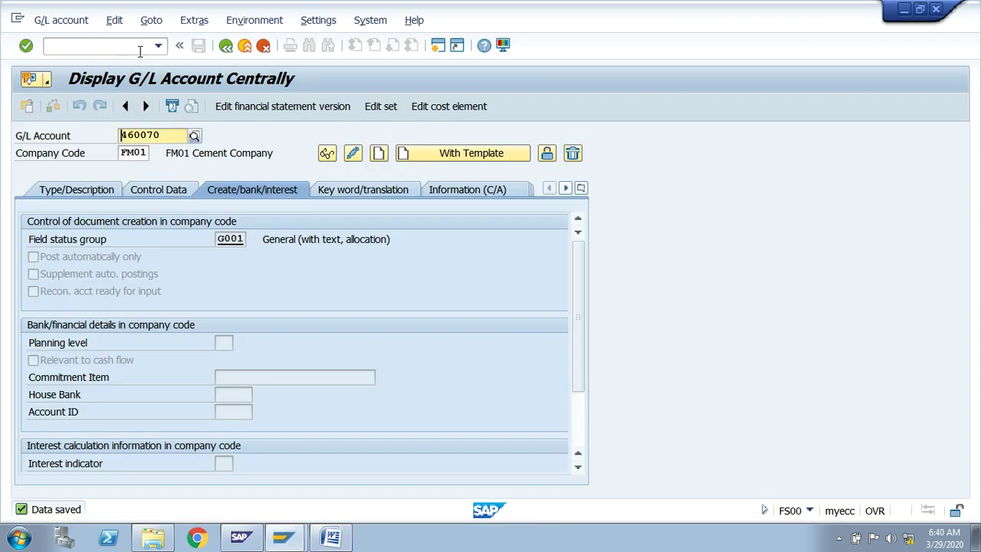
{"action": "left_click", "coordinate": [226, 46]}
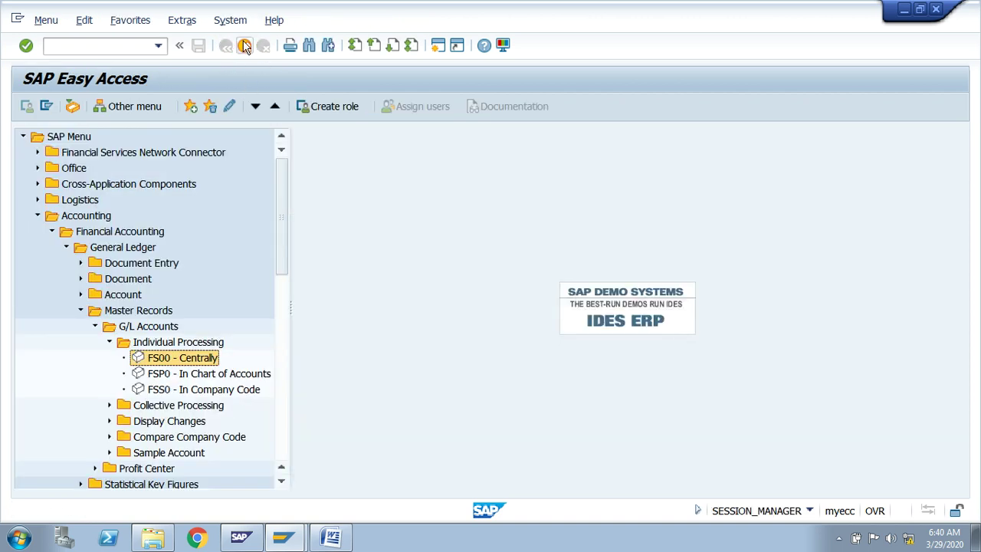
{"action": "left_click", "coordinate": [37, 215]}
{"action": "key", "text": "alt+Tab"}
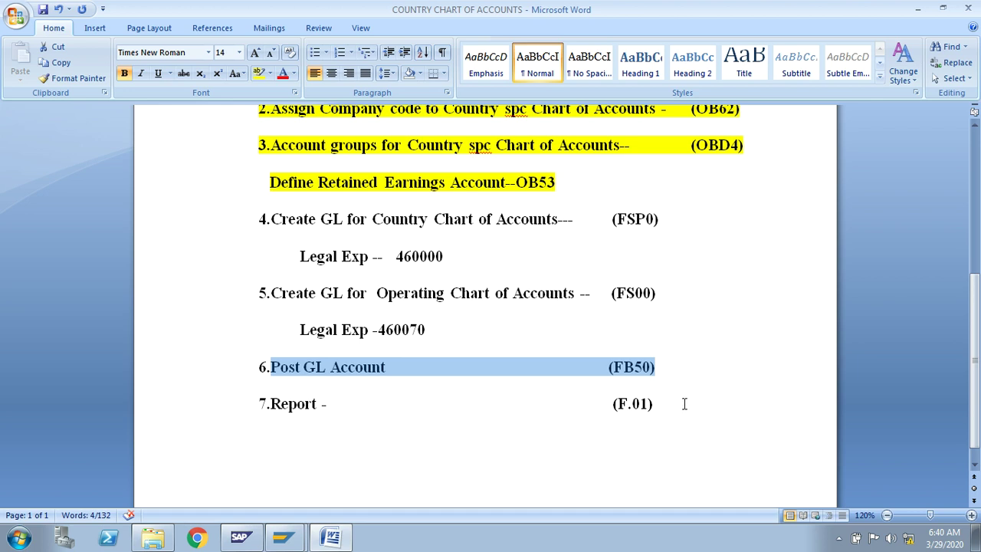
{"action": "key", "text": "alt+Tab"}
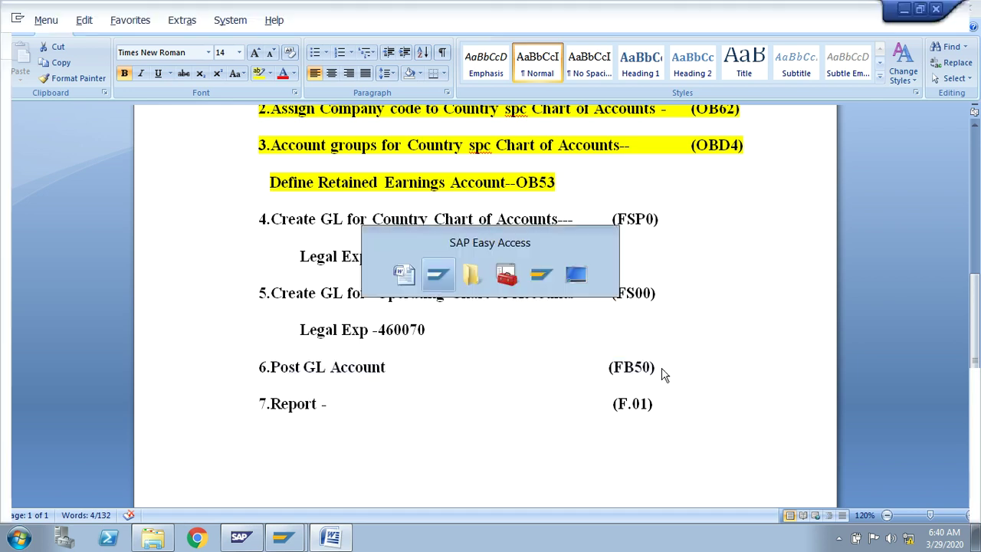
Collapse the nested folders under Accounting in the SAP menu, from the G/L account master records up to Accounting itself.
{"action": "left_click", "coordinate": [118, 48]}
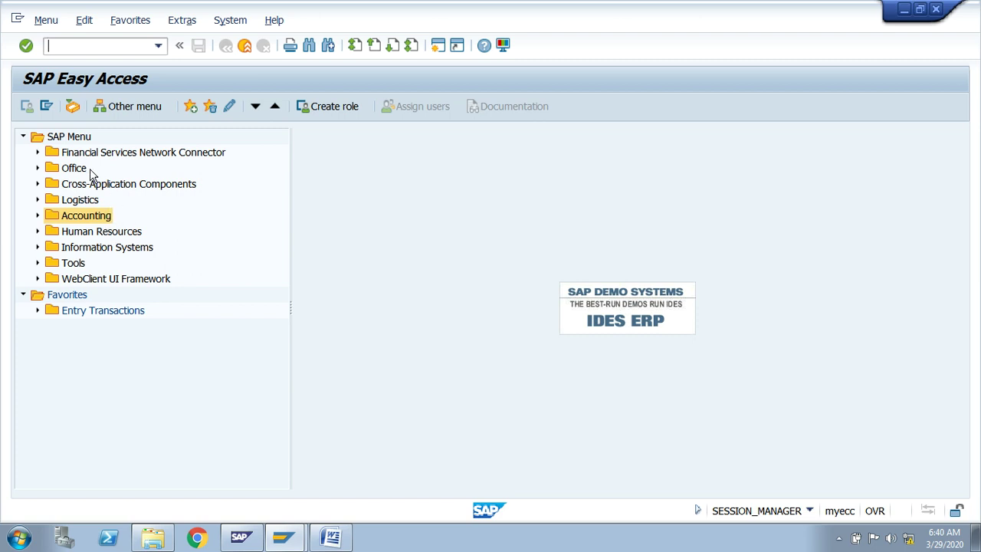
{"action": "left_click", "coordinate": [77, 137]}
{"action": "key", "text": "Down"}
{"action": "key", "text": "Down"}
{"action": "key", "text": "Down"}
{"action": "key", "text": "Down"}
{"action": "key", "text": "Down"}
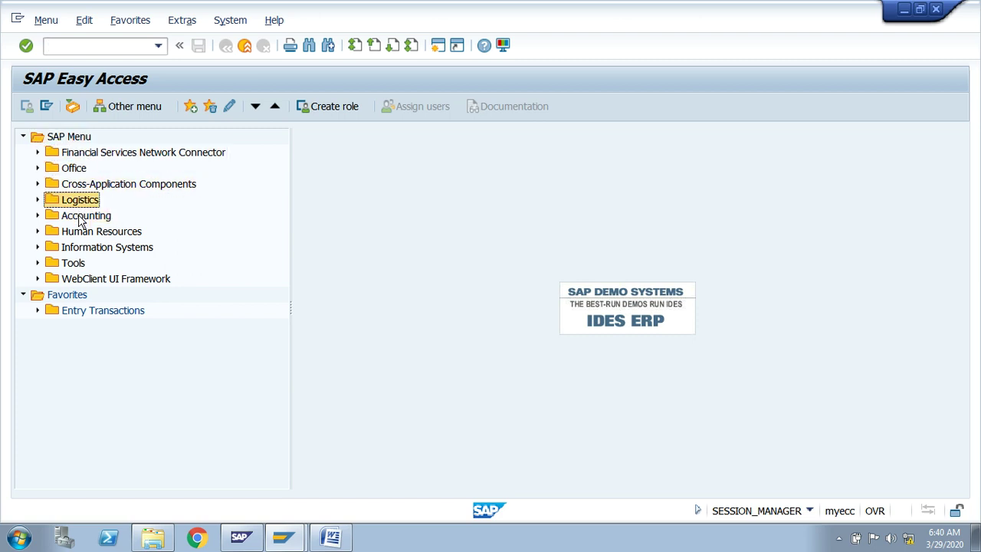
{"action": "key", "text": "Right"}
{"action": "key", "text": "Down"}
{"action": "key", "text": "Down"}
{"action": "key", "text": "Down"}
{"action": "key", "text": "Up"}
{"action": "key", "text": "Up"}
{"action": "key", "text": "Down"}
{"action": "key", "text": "Down"}
{"action": "key", "text": "Down"}
{"action": "key", "text": "Down"}
{"action": "key", "text": "Down"}
{"action": "key", "text": "Down"}
{"action": "key", "text": "Down"}
{"action": "key", "text": "Left"}
{"action": "key", "text": "Left"}
{"action": "key", "text": "Left"}
{"action": "key", "text": "Left"}
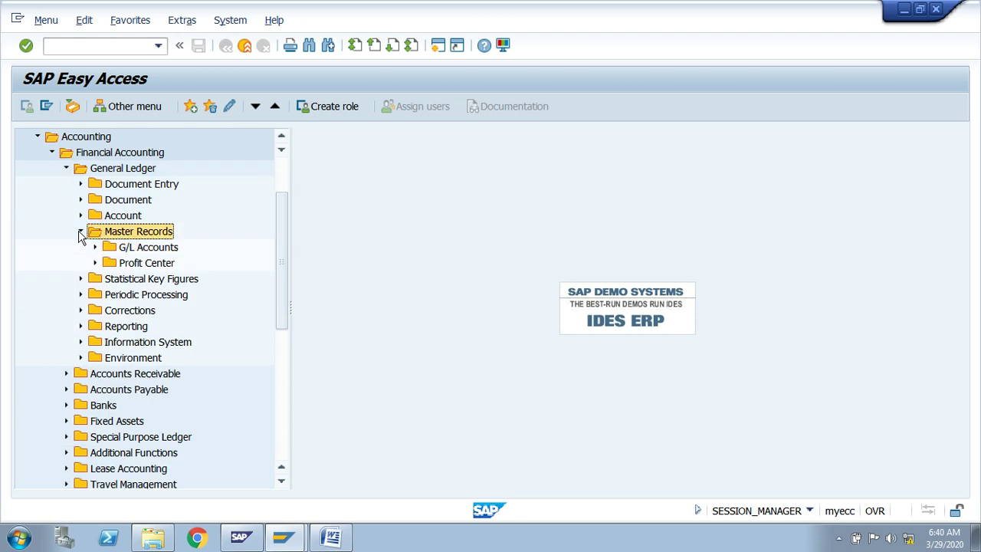
{"action": "key", "text": "Left"}
{"action": "key", "text": "Up"}
{"action": "key", "text": "Up"}
{"action": "key", "text": "Up"}
{"action": "key", "text": "Up"}
{"action": "key", "text": "Left"}
{"action": "key", "text": "Left"}
{"action": "key", "text": "Left"}
{"action": "key", "text": "Up"}
{"action": "key", "text": "Up"}
{"action": "key", "text": "Down"}
{"action": "key", "text": "Left"}
{"action": "key", "text": "Up"}
{"action": "key", "text": "Up"}
{"action": "key", "text": "Up"}
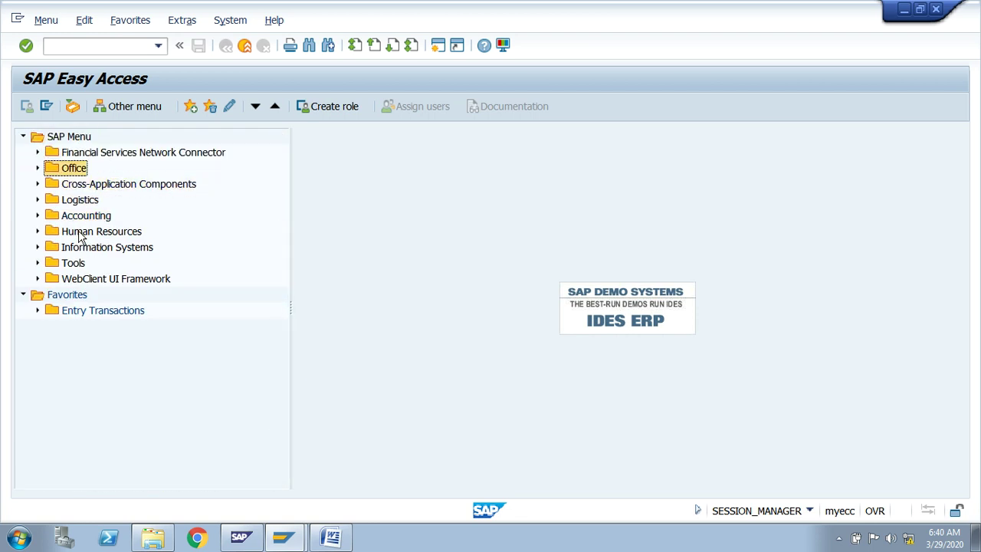
Open transaction FB50 (Enter G/L Account Document) from the General Ledger document entry folder under Financial Accounting.
{"action": "key", "text": "Up"}
{"action": "key", "text": "Up"}
{"action": "key", "text": "Down"}
{"action": "key", "text": "Down"}
{"action": "key", "text": "Down"}
{"action": "key", "text": "Down"}
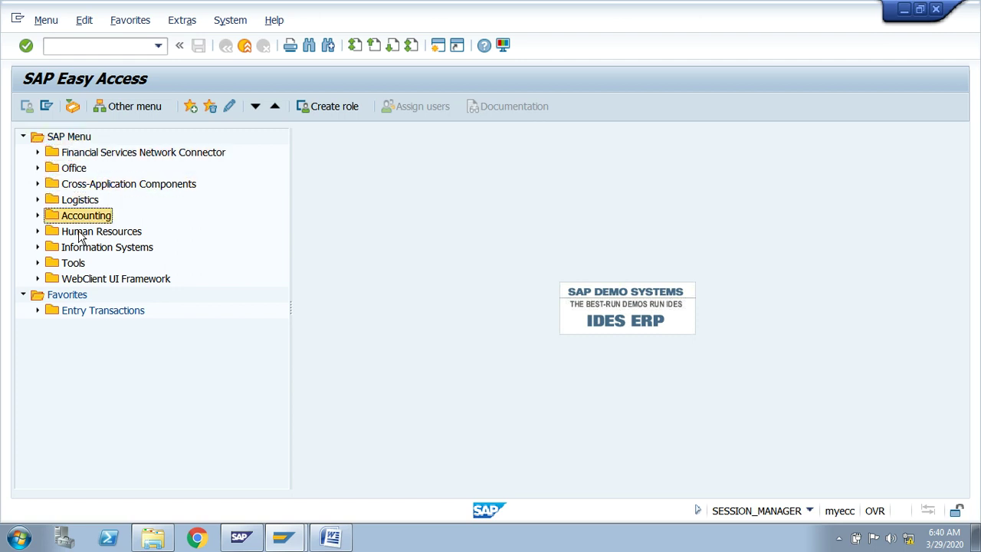
{"action": "key", "text": "Right"}
{"action": "key", "text": "Down"}
{"action": "key", "text": "Right"}
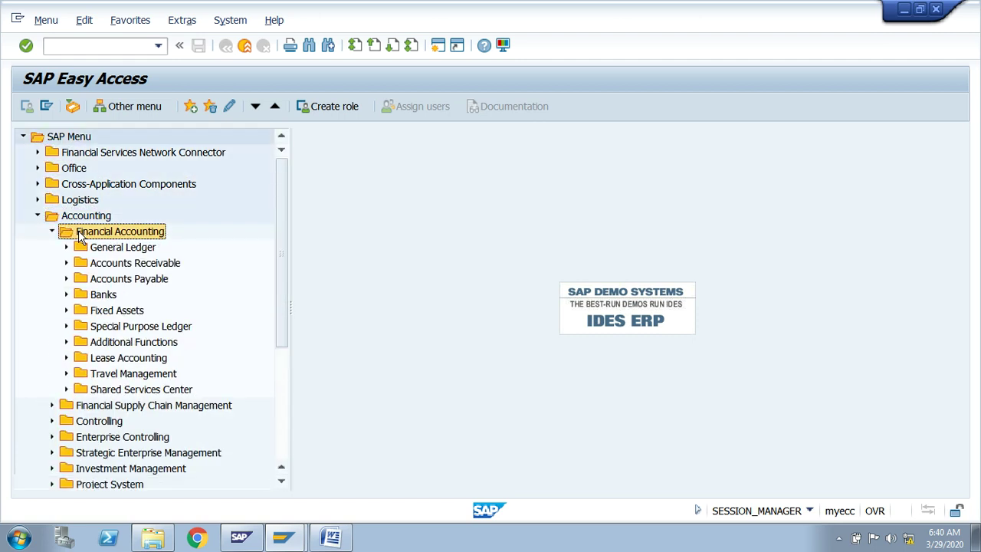
{"action": "key", "text": "Down"}
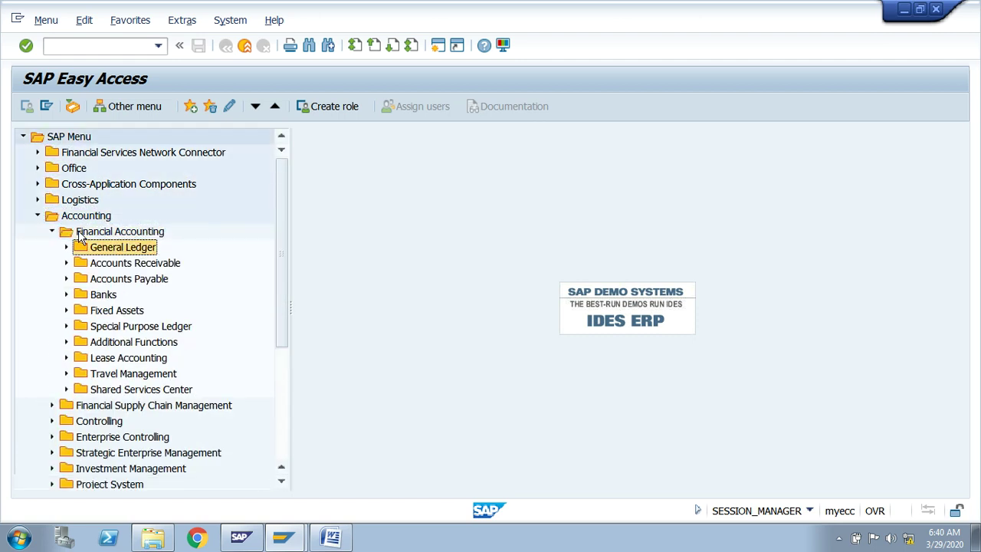
{"action": "key", "text": "Right"}
{"action": "key", "text": "Down"}
{"action": "key", "text": "Right"}
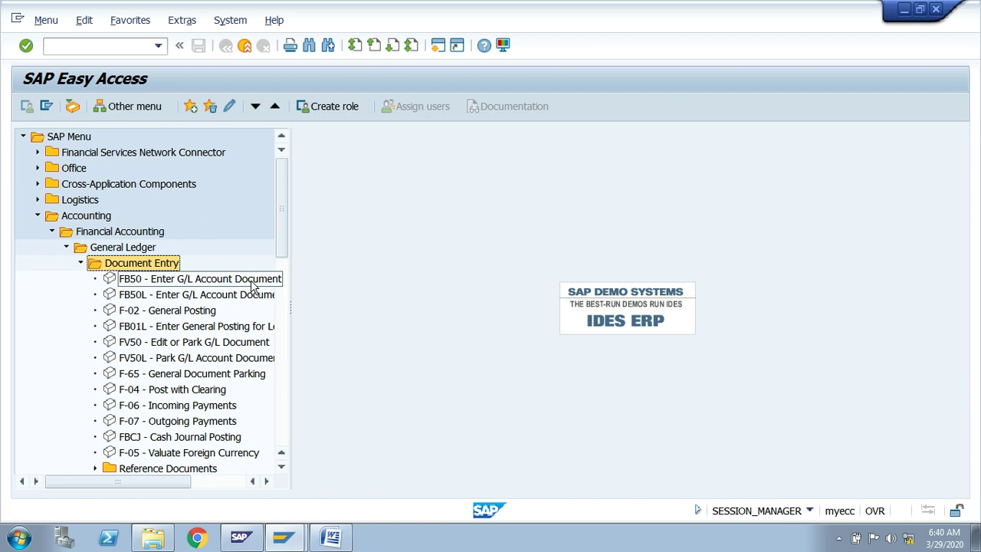
{"action": "double_click", "coordinate": [188, 282]}
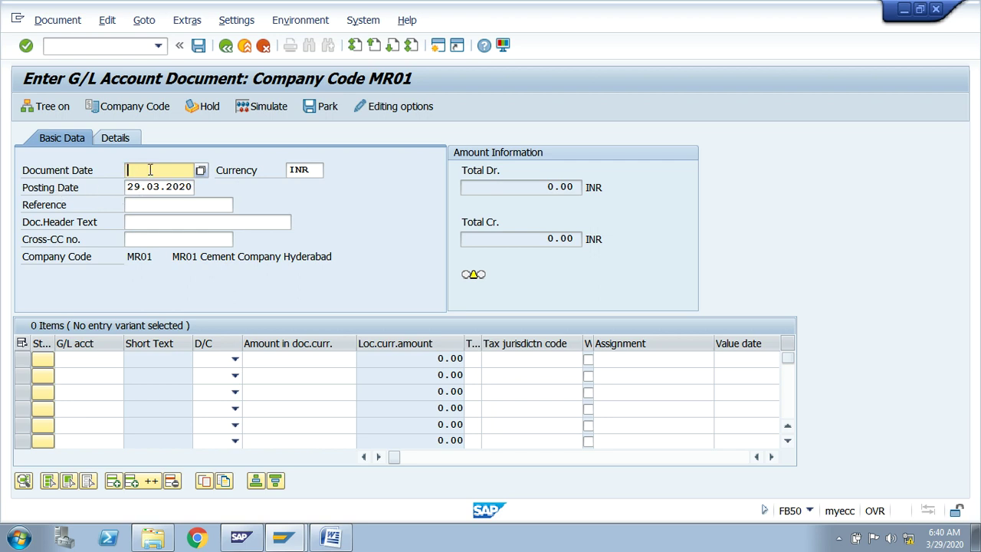
Copy the posting date 29.03.2020 into the document date.
{"action": "key", "text": "Tab"}
{"action": "key", "text": "Tab"}
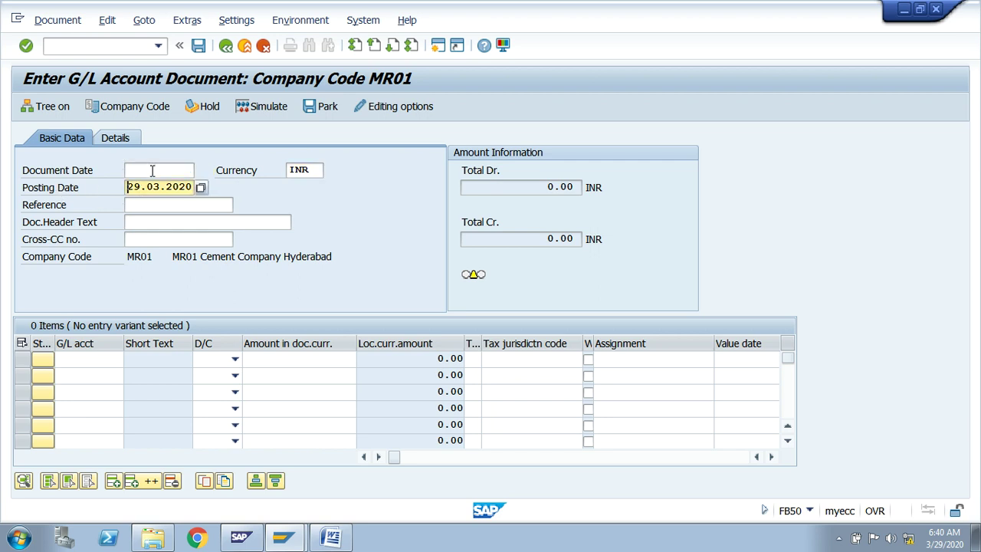
{"action": "key", "text": "shift+End"}
{"action": "key", "text": "ctrl+c"}
{"action": "key", "text": "shift+Tab"}
{"action": "key", "text": "shift+Tab"}
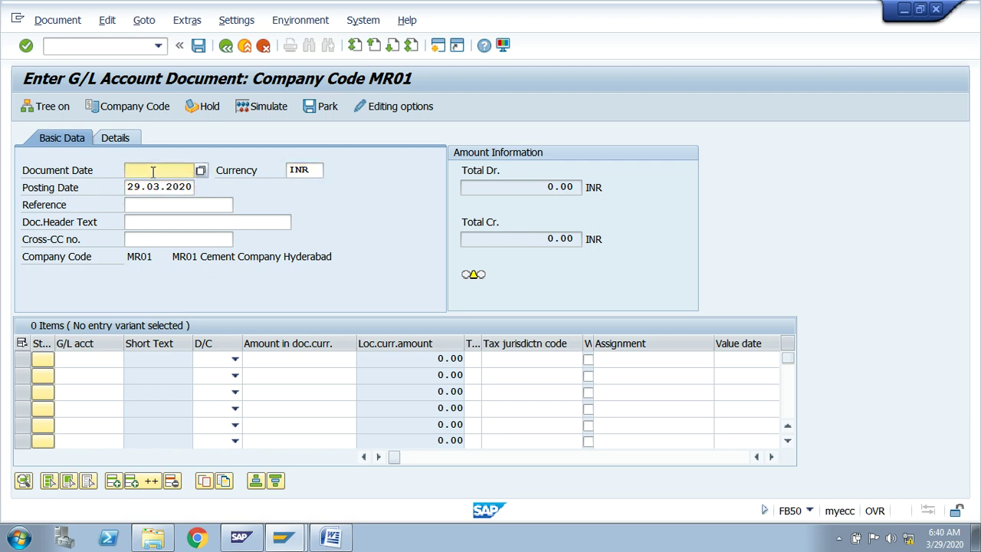
{"action": "key", "text": "ctrl+v"}
{"action": "key", "text": "Tab"}
{"action": "key", "text": "Tab"}
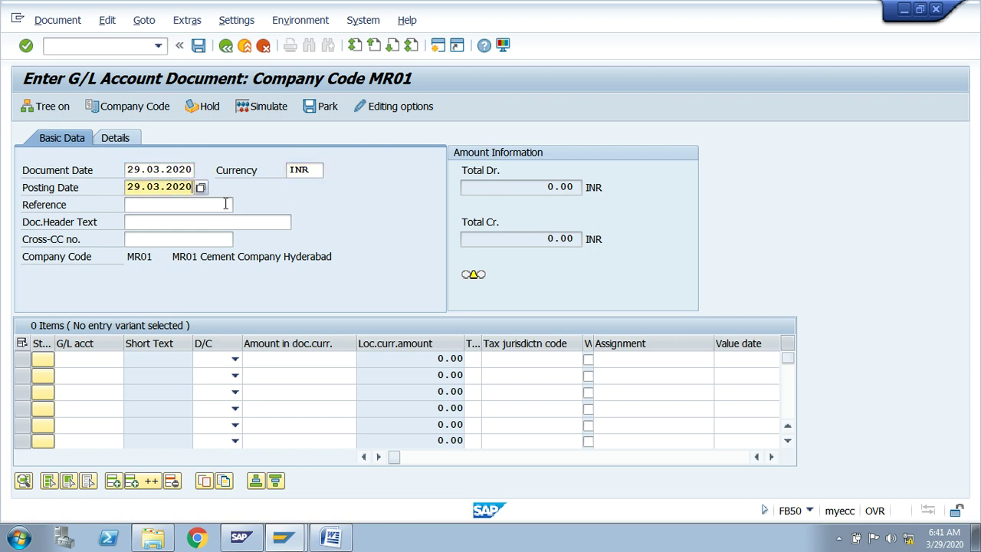
Fill in the document's reference as GL POSTING and its header text as GL Posting.
{"action": "left_click", "coordinate": [184, 205]}
{"action": "left_click", "coordinate": [184, 218]}
{"action": "left_click", "coordinate": [179, 221]}
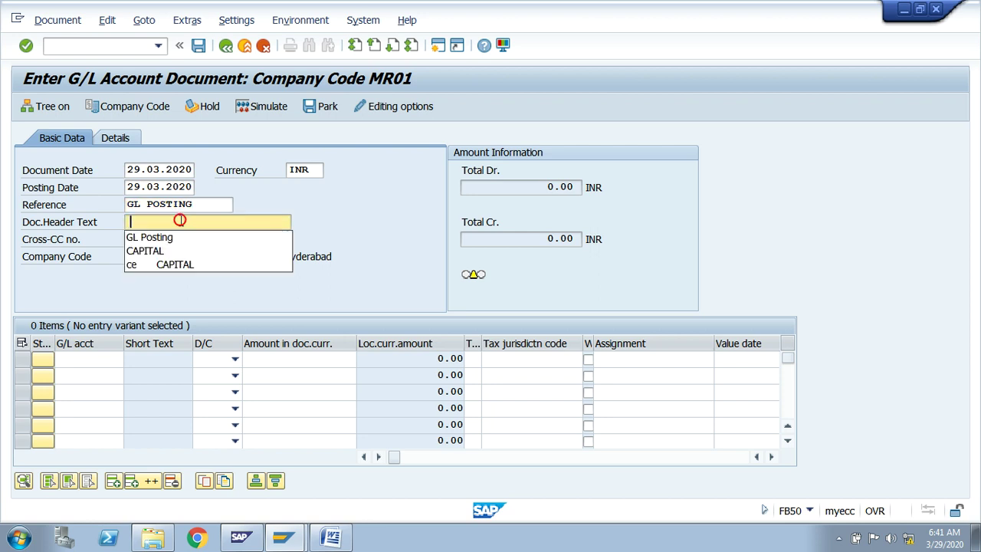
{"action": "left_click", "coordinate": [177, 237]}
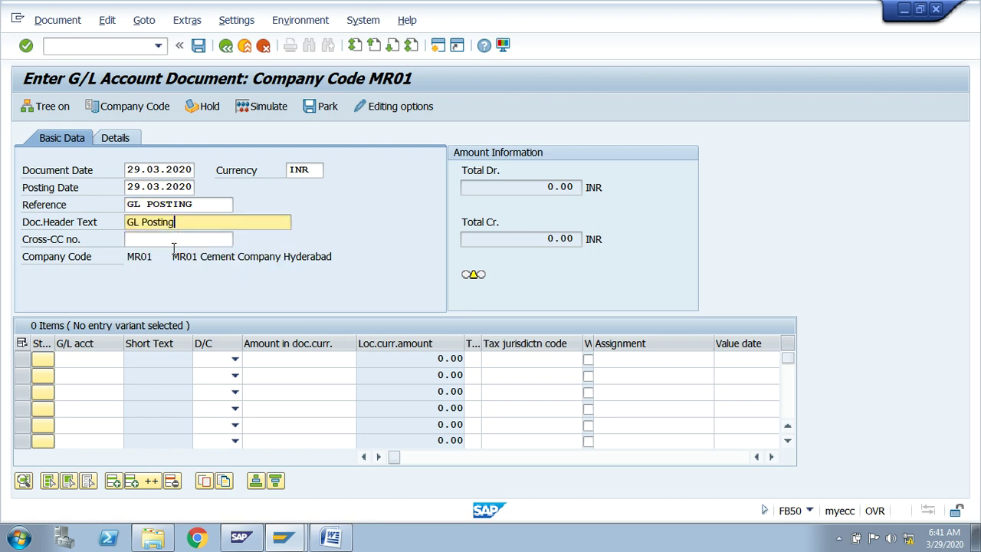
Switch to the Word notes and compare the legal expense account numbers for the country and operating charts of accounts.
{"action": "left_click", "coordinate": [78, 359]}
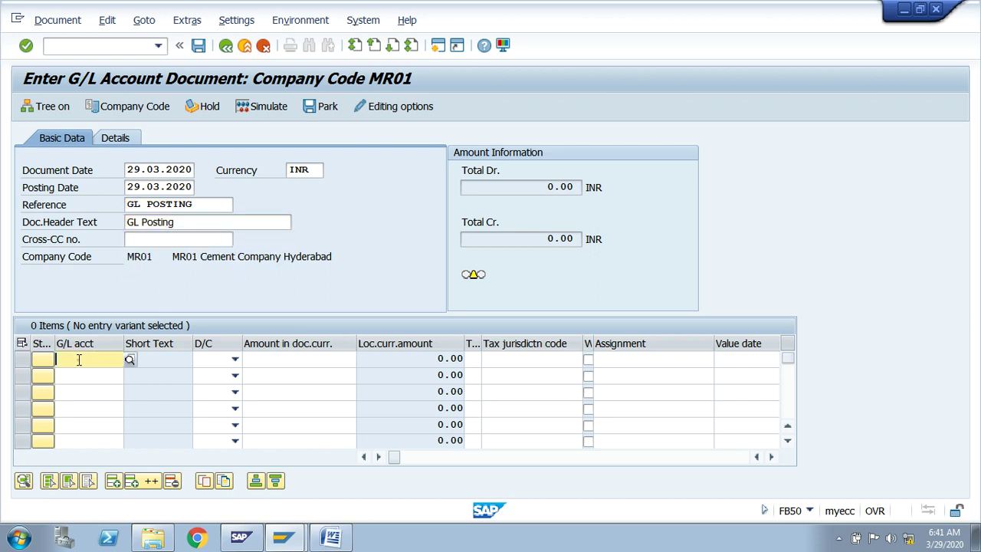
{"action": "left_click", "coordinate": [78, 375]}
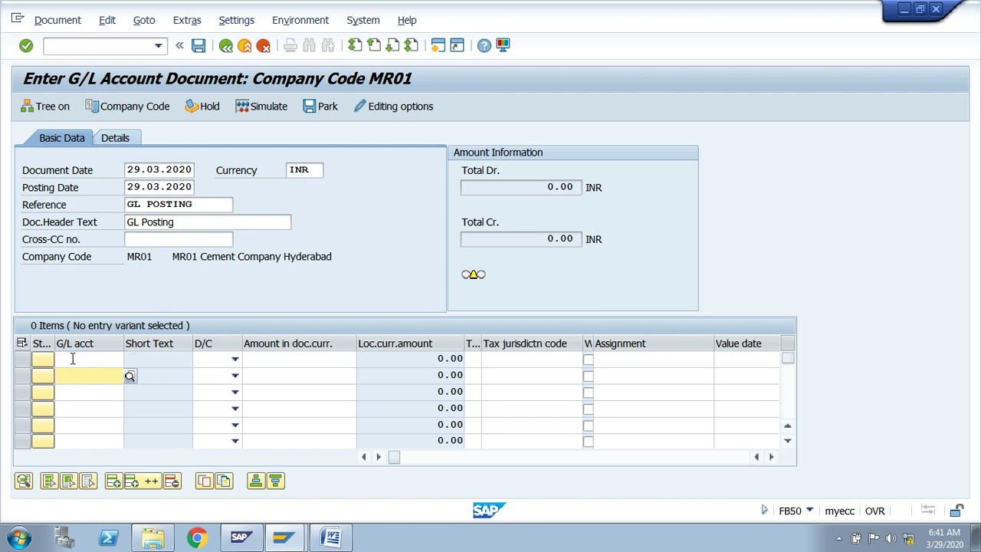
{"action": "left_click", "coordinate": [73, 358]}
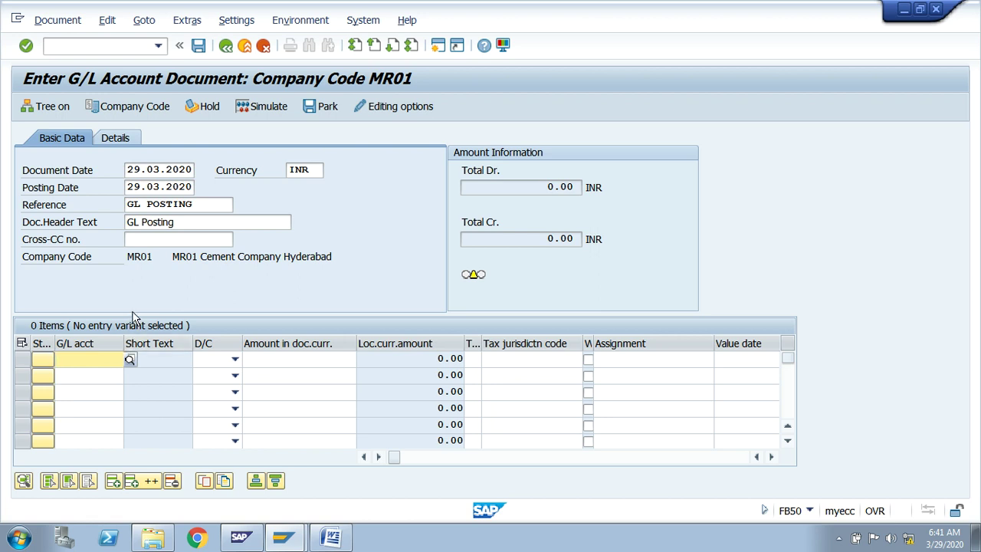
{"action": "key", "text": "alt+Tab"}
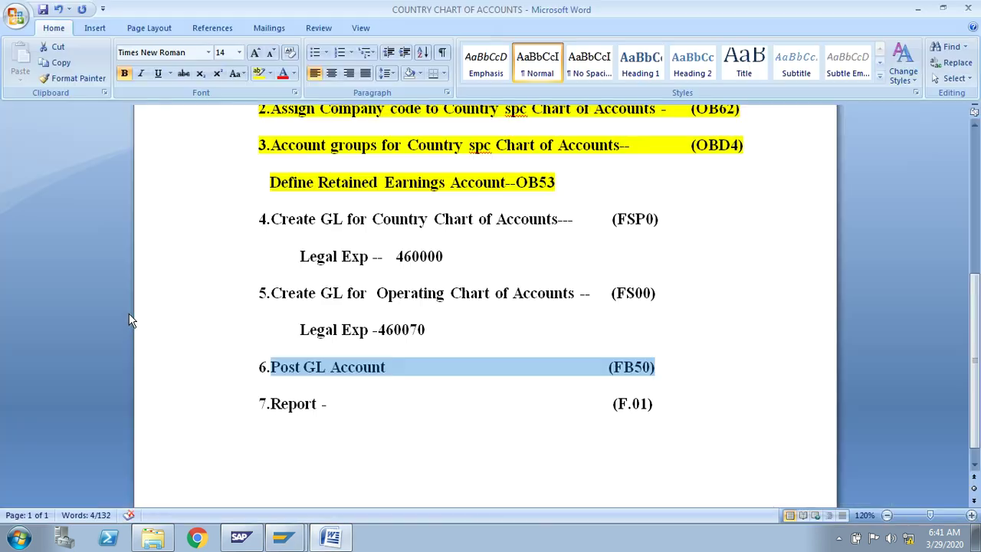
{"action": "left_click_drag", "start_coordinate": [426, 330], "coordinate": [380, 330]}
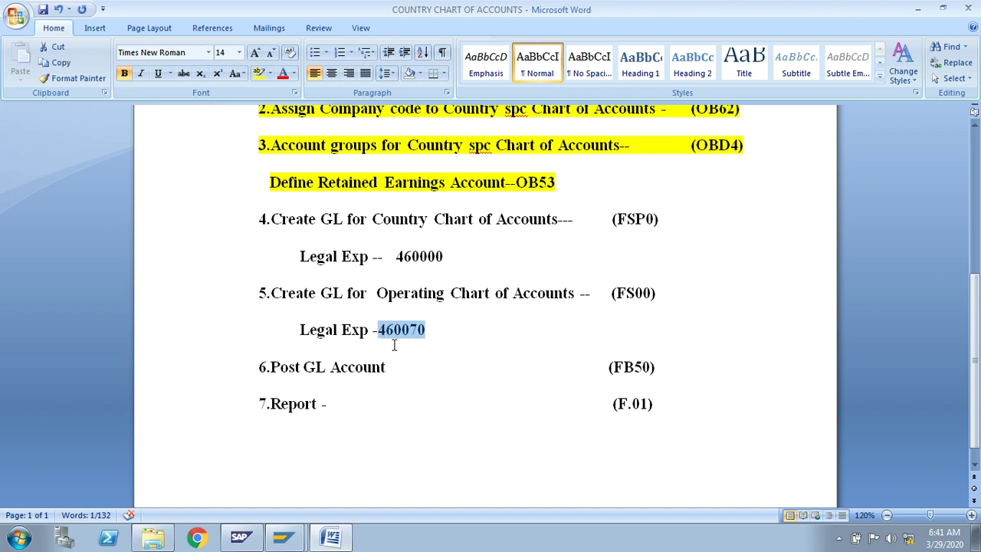
{"action": "left_click", "coordinate": [399, 331]}
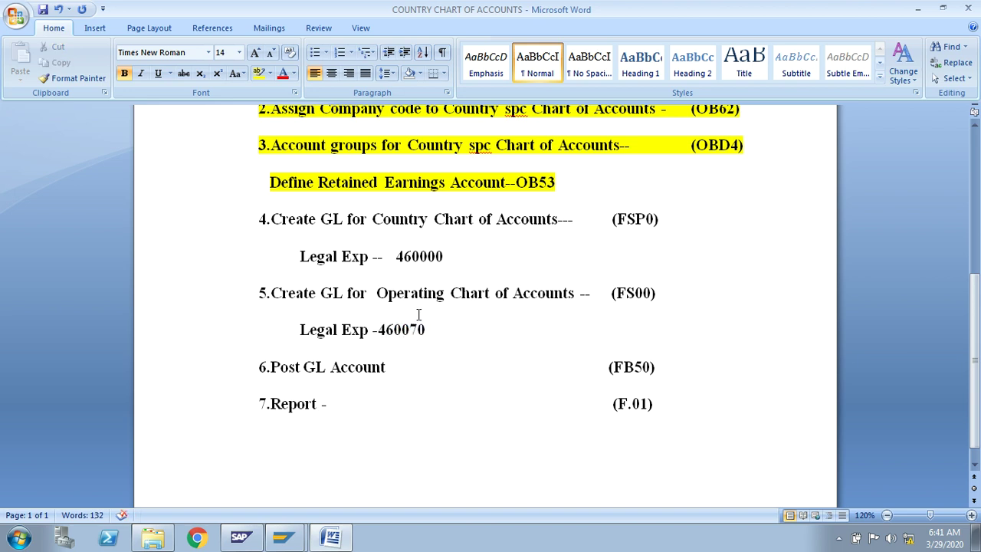
{"action": "left_click_drag", "start_coordinate": [444, 255], "coordinate": [396, 255]}
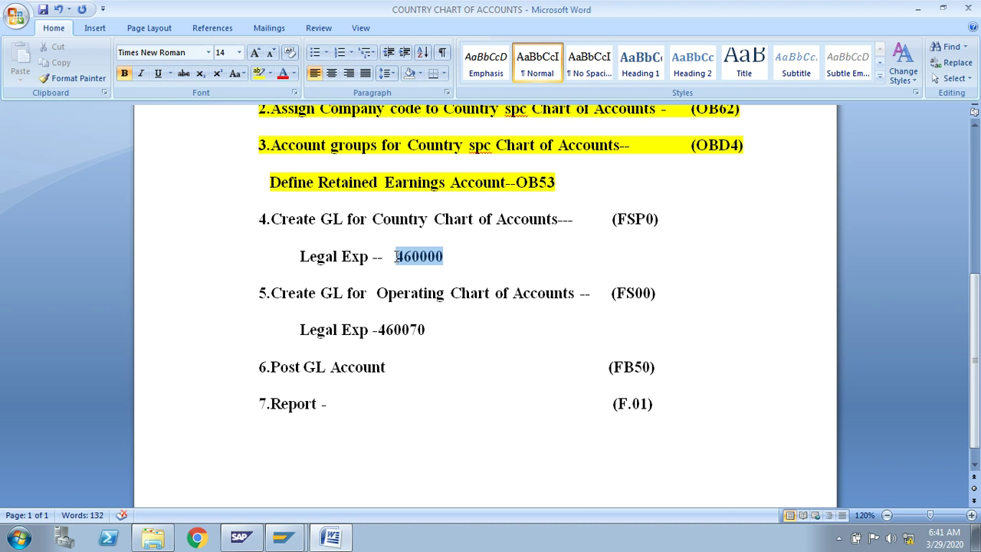
{"action": "mouse_move", "coordinate": [396, 256]}
{"action": "left_mouse_down"}
{"action": "mouse_move", "coordinate": [410, 256]}
{"action": "mouse_move", "coordinate": [398, 263]}
{"action": "left_mouse_up"}
{"action": "left_click", "coordinate": [445, 257]}
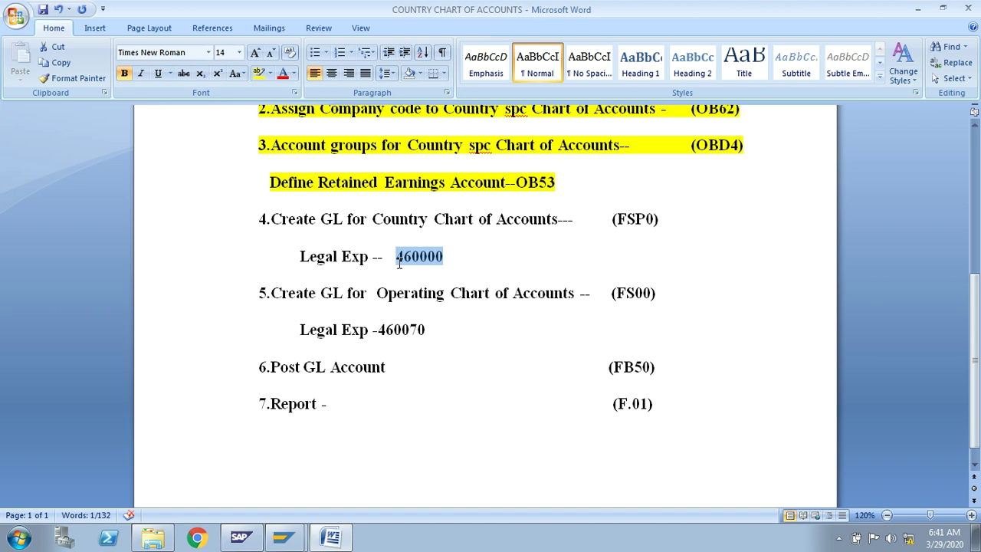
{"action": "left_click_drag", "start_coordinate": [374, 218], "coordinate": [543, 214]}
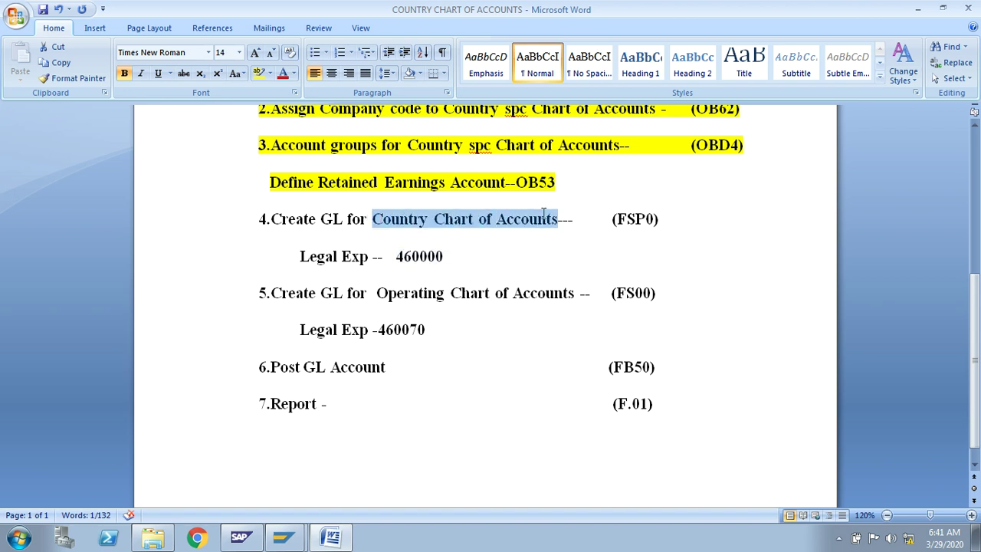
{"action": "left_click_drag", "start_coordinate": [377, 295], "coordinate": [501, 345]}
{"action": "left_click_drag", "start_coordinate": [429, 329], "coordinate": [379, 329]}
{"action": "left_click_drag", "start_coordinate": [444, 258], "coordinate": [397, 257]}
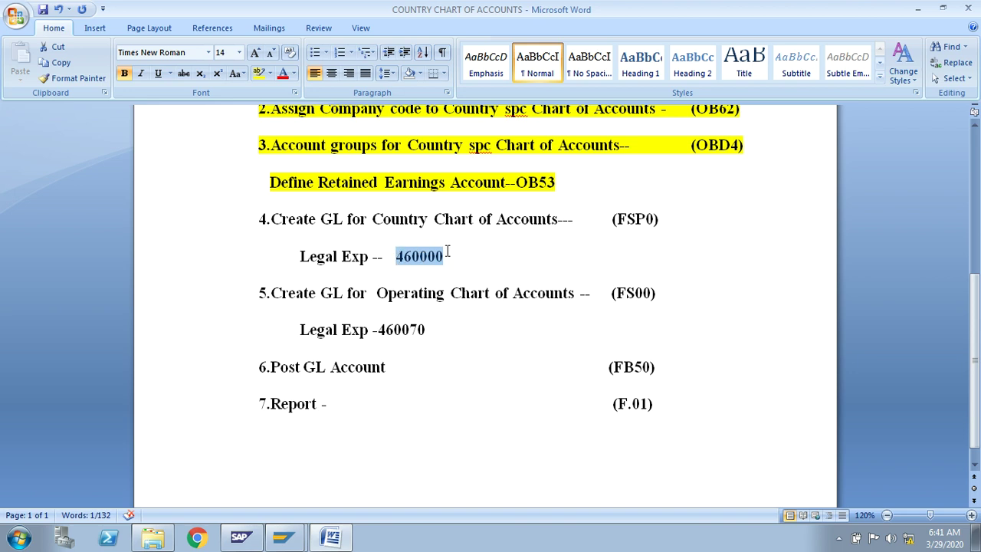
{"action": "left_click", "coordinate": [434, 328]}
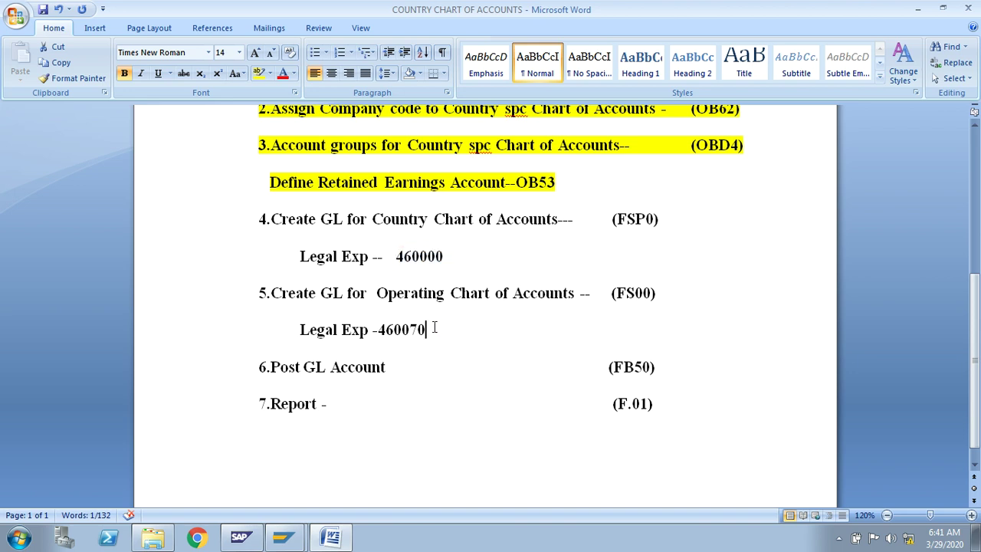
Copy account 460070 from the Word notes into the first line item's G/L account in SAP.
{"action": "left_click_drag", "start_coordinate": [427, 328], "coordinate": [381, 335]}
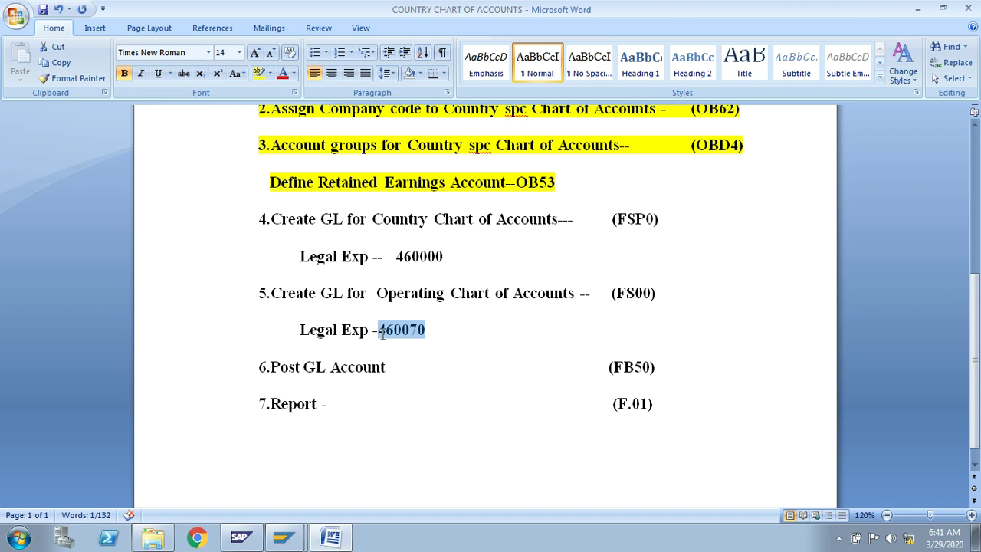
{"action": "key", "text": "ctrl+c"}
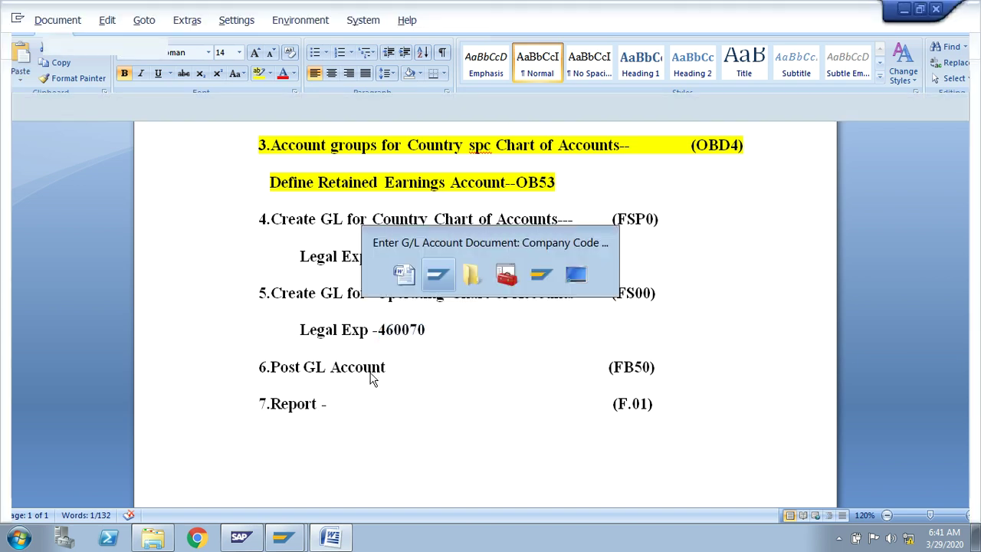
{"action": "key", "text": "alt+Tab"}
{"action": "key", "text": "ctrl+v"}
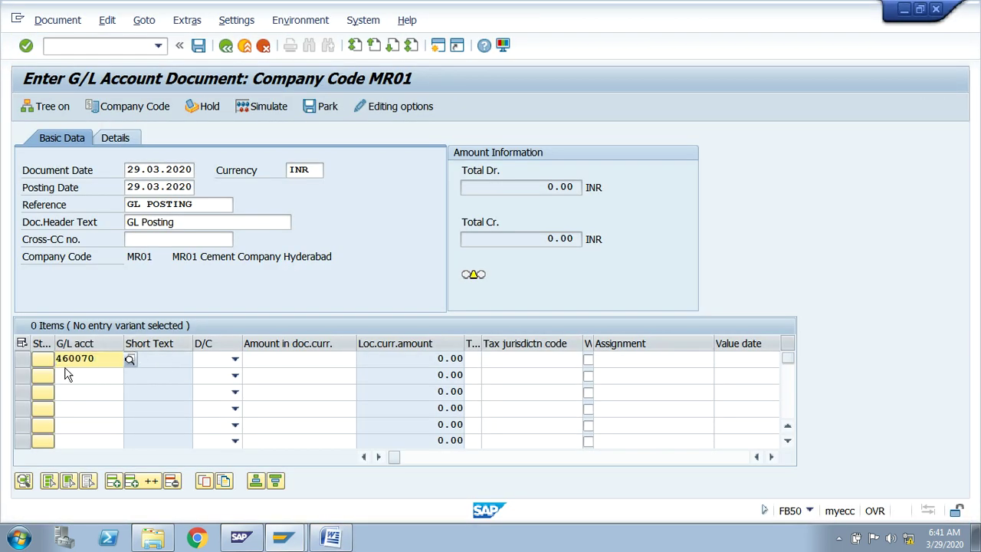
Set the first line item to Debit with an amount of 30000.
{"action": "left_click", "coordinate": [235, 359]}
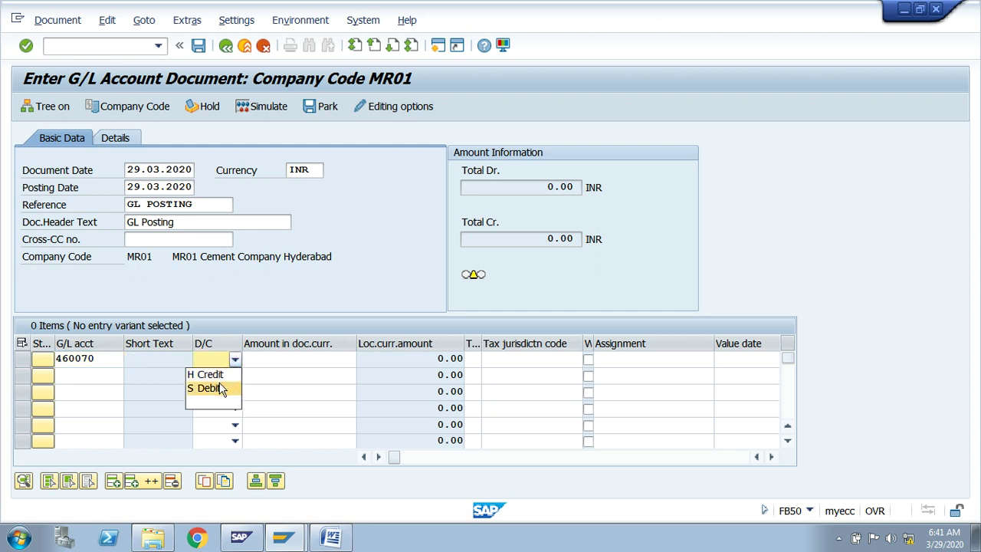
{"action": "left_click", "coordinate": [221, 389]}
{"action": "left_click", "coordinate": [277, 362]}
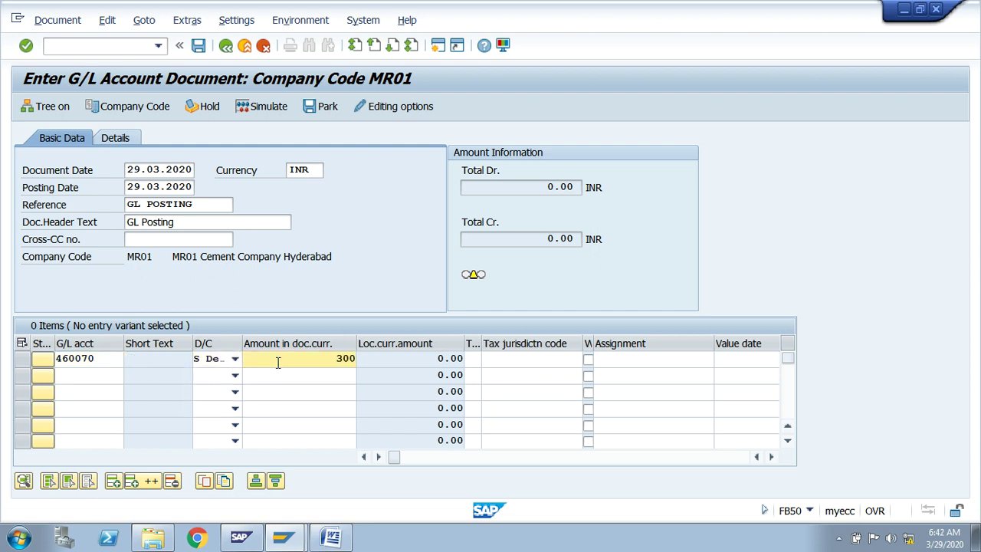
Look up the G/L accounts available for the second line item and close the list without choosing one.
{"action": "left_click", "coordinate": [86, 376]}
{"action": "left_click", "coordinate": [131, 376]}
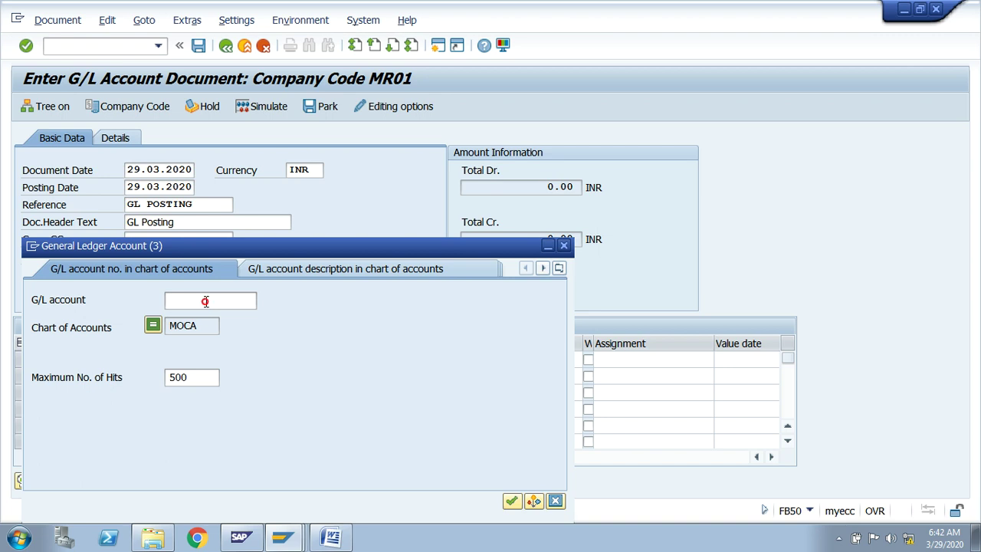
{"action": "key", "text": "Return"}
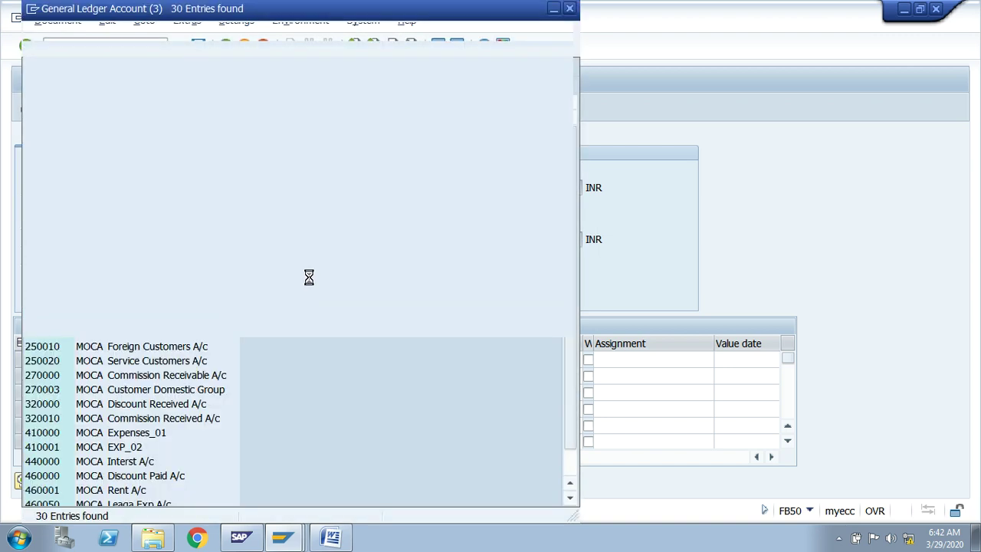
{"action": "left_click", "coordinate": [571, 10]}
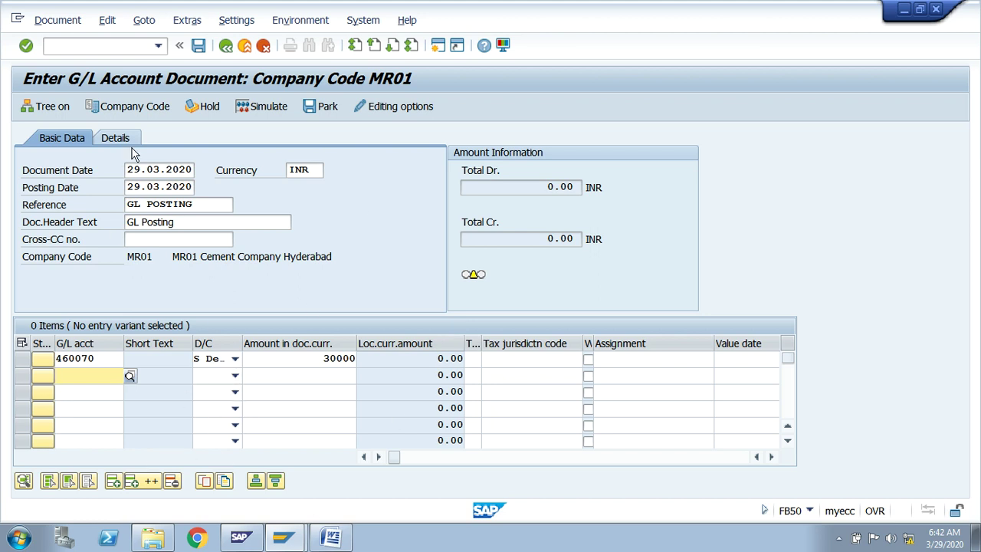
Change the company code for the document entry to FM01.
{"action": "left_click", "coordinate": [132, 108]}
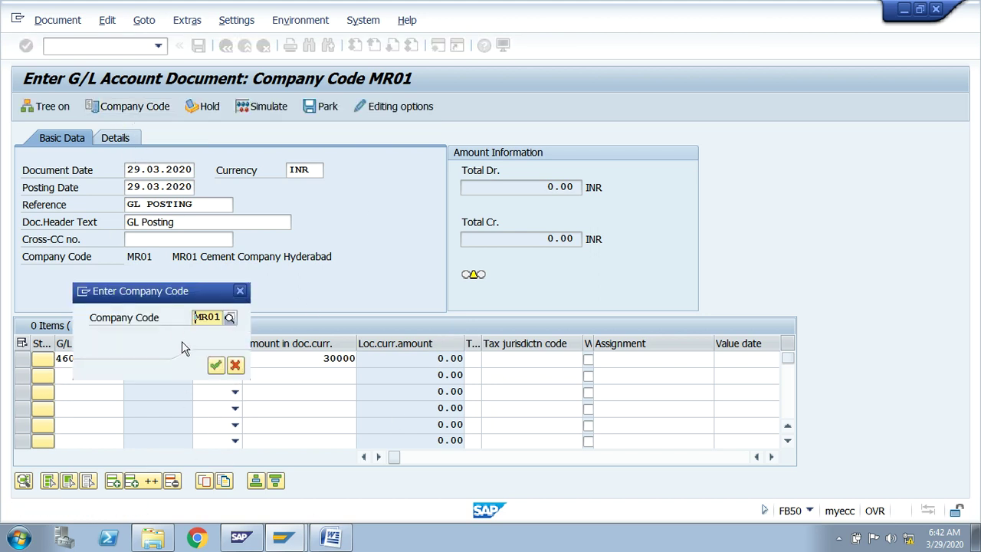
{"action": "key", "text": "BackSpace"}
{"action": "key", "text": "BackSpace"}
{"action": "key", "text": "BackSpace"}
{"action": "key", "text": "BackSpace"}
{"action": "type", "text": "fm"}
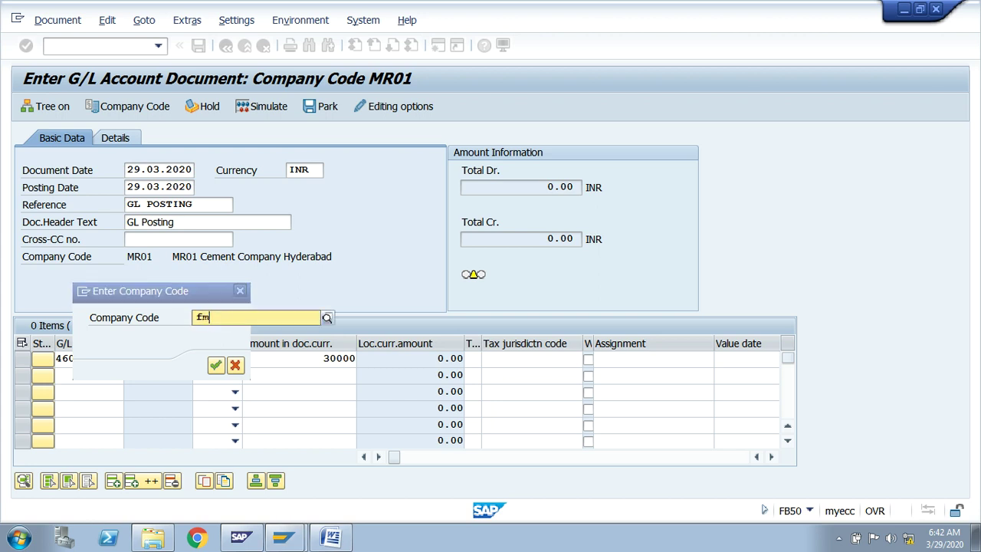
{"action": "key", "text": "BackSpace"}
{"action": "key", "text": "BackSpace"}
{"action": "type", "text": "FM"}
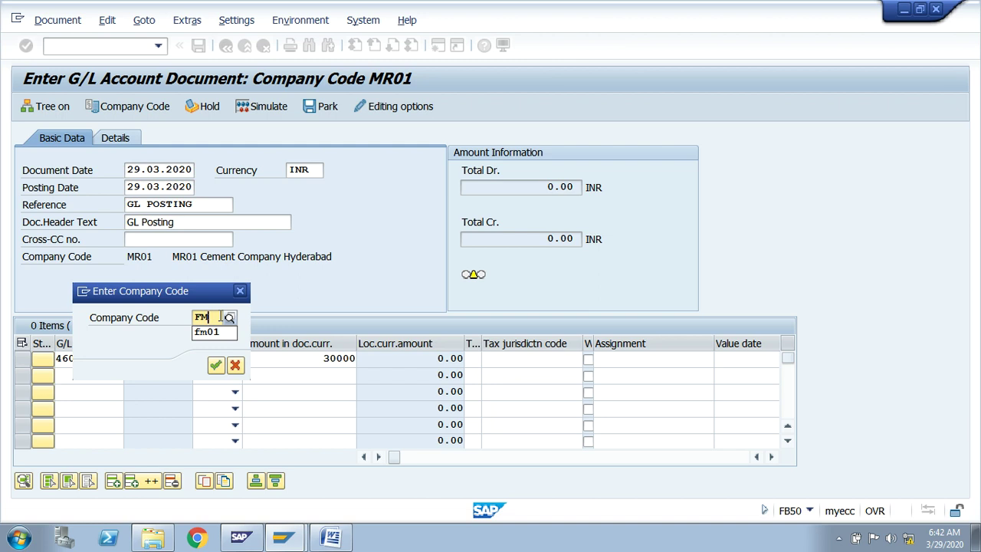
{"action": "type", "text": "01"}
{"action": "left_click", "coordinate": [215, 365]}
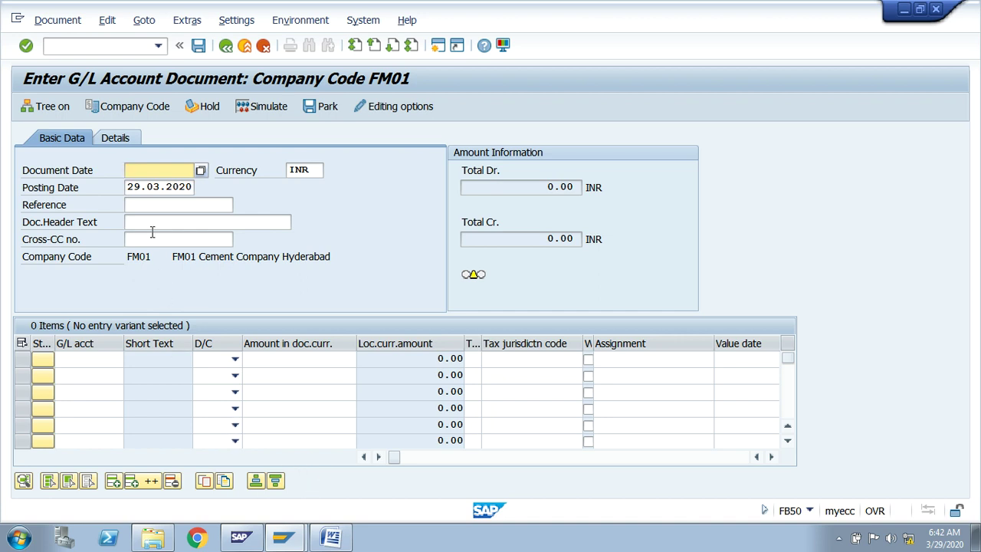
Fill in the document header with document date 29.03.2020, reference GL POSTING and header text GL Posting.
{"action": "left_click", "coordinate": [162, 171]}
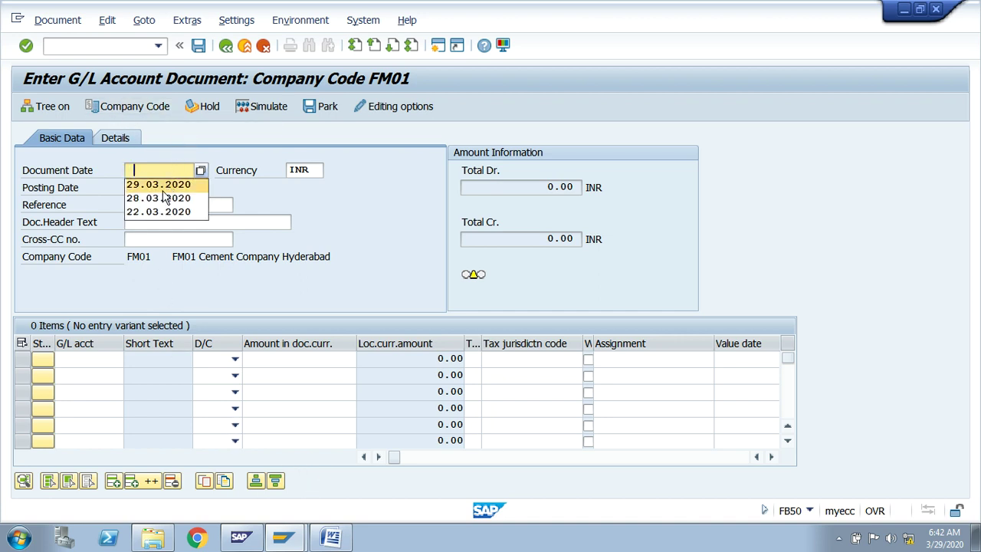
{"action": "left_click", "coordinate": [160, 185]}
{"action": "left_click", "coordinate": [157, 205]}
{"action": "left_click", "coordinate": [157, 219]}
{"action": "left_click", "coordinate": [156, 222]}
{"action": "left_click", "coordinate": [145, 235]}
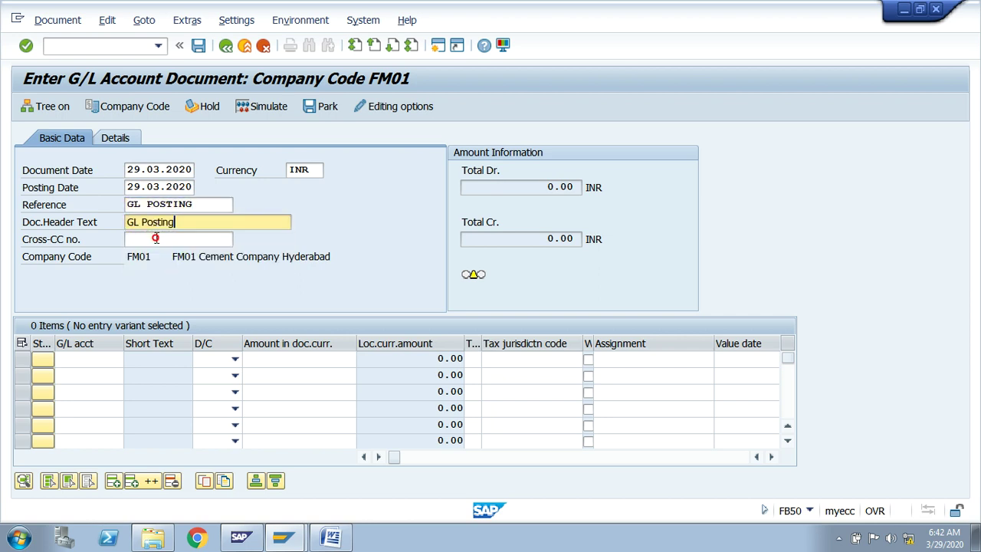
Enter the first line item as a debit of 30000 to G/L account 460070, checking the account number against the Word notes.
{"action": "left_click", "coordinate": [79, 358]}
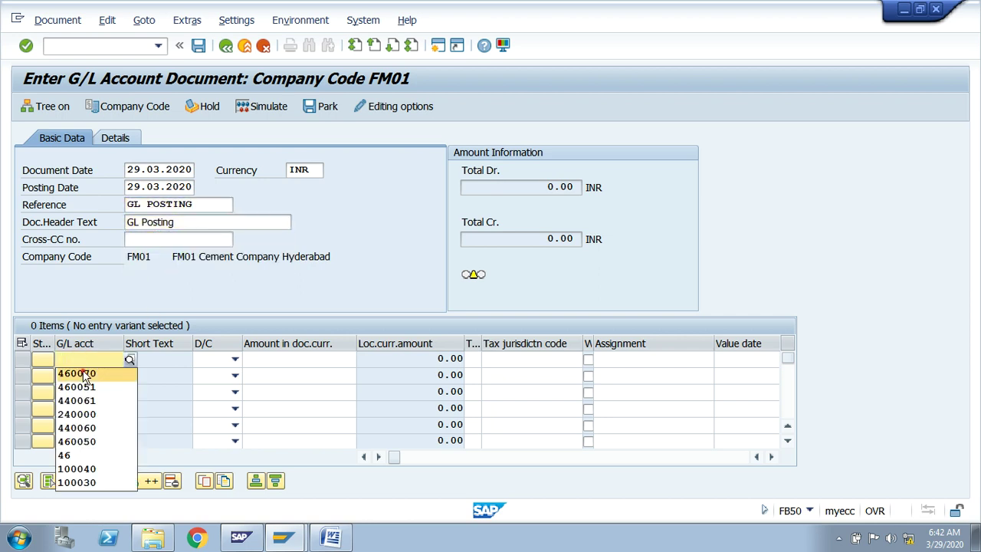
{"action": "left_click", "coordinate": [73, 374]}
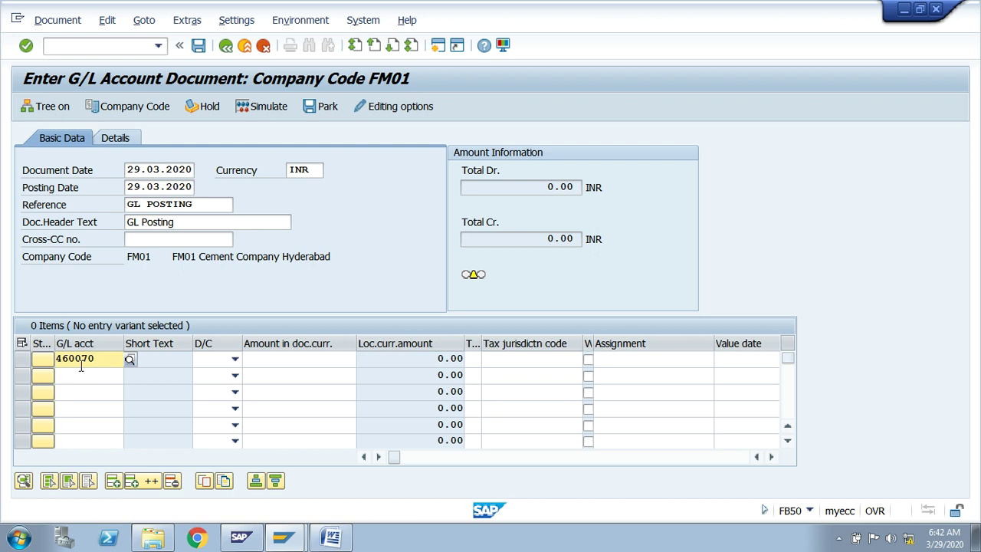
{"action": "key", "text": "alt+Tab"}
{"action": "left_click_drag", "start_coordinate": [425, 341], "coordinate": [377, 331]}
{"action": "key", "text": "alt+Tab"}
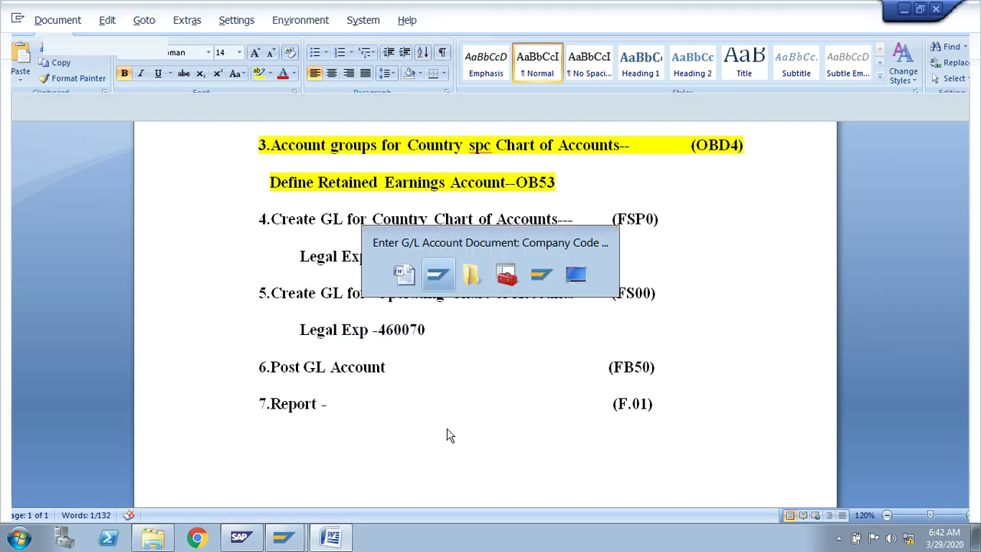
{"action": "left_click", "coordinate": [234, 358]}
{"action": "left_click", "coordinate": [228, 387]}
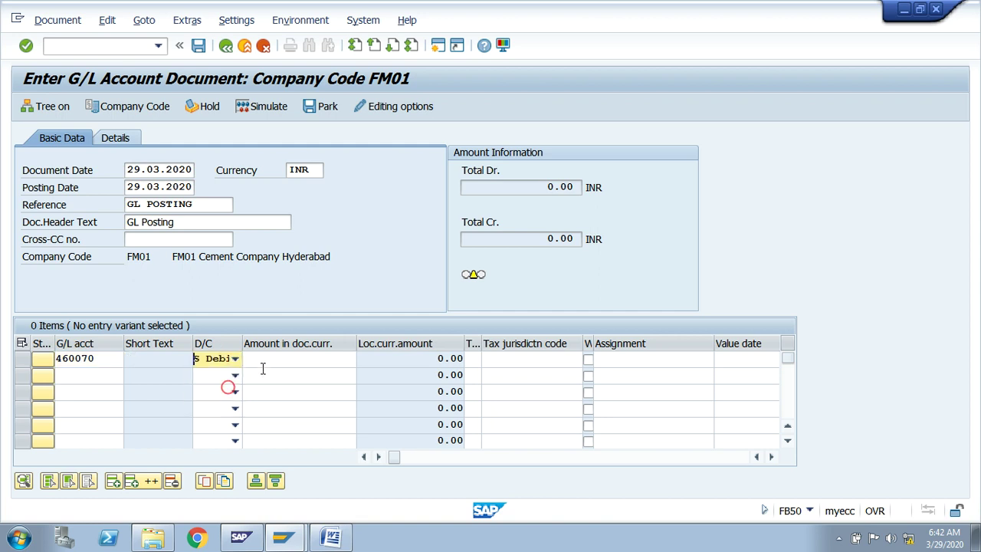
{"action": "left_click", "coordinate": [265, 359]}
{"action": "left_click", "coordinate": [312, 376]}
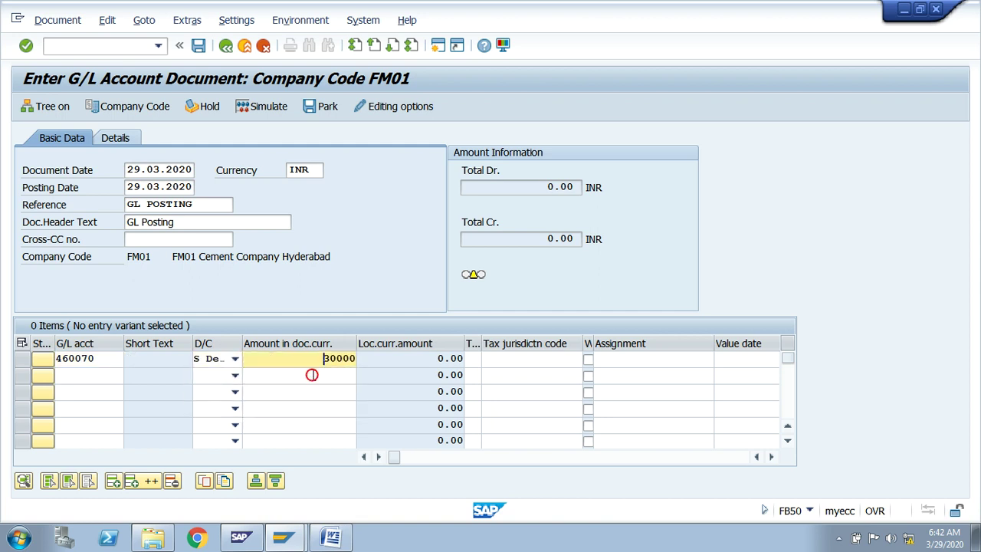
{"action": "left_click_drag", "start_coordinate": [320, 359], "coordinate": [355, 366]}
Enter the second line item as a credit of 30000 to cash account 240000, picked from the G/L account list.
{"action": "left_click", "coordinate": [121, 376]}
{"action": "left_click", "coordinate": [129, 377]}
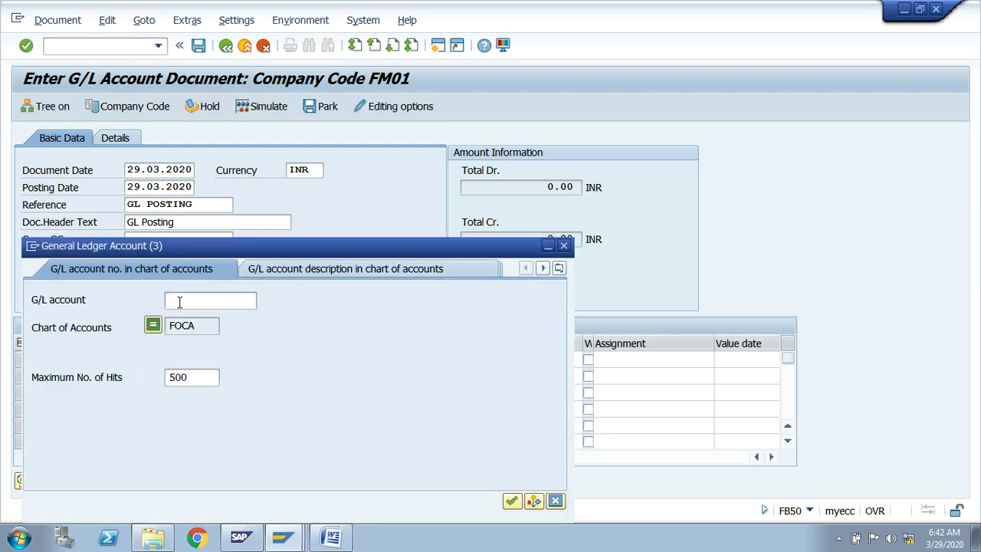
{"action": "key", "text": "Return"}
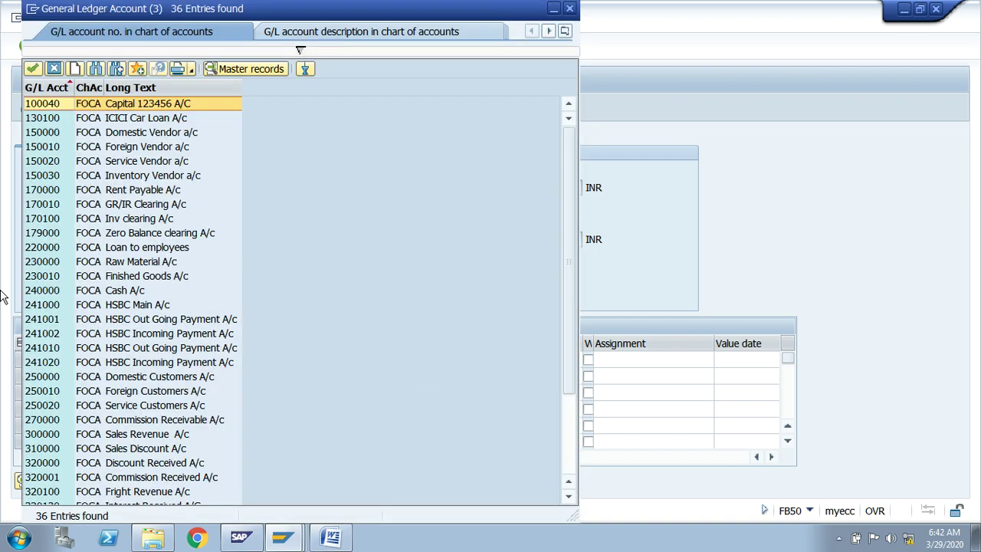
{"action": "left_click", "coordinate": [43, 292]}
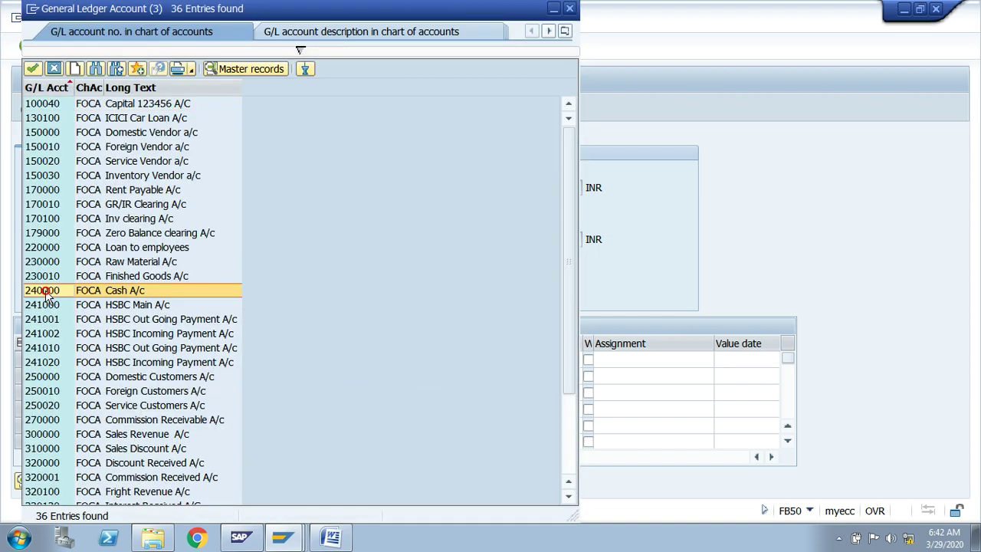
{"action": "double_click", "coordinate": [114, 293]}
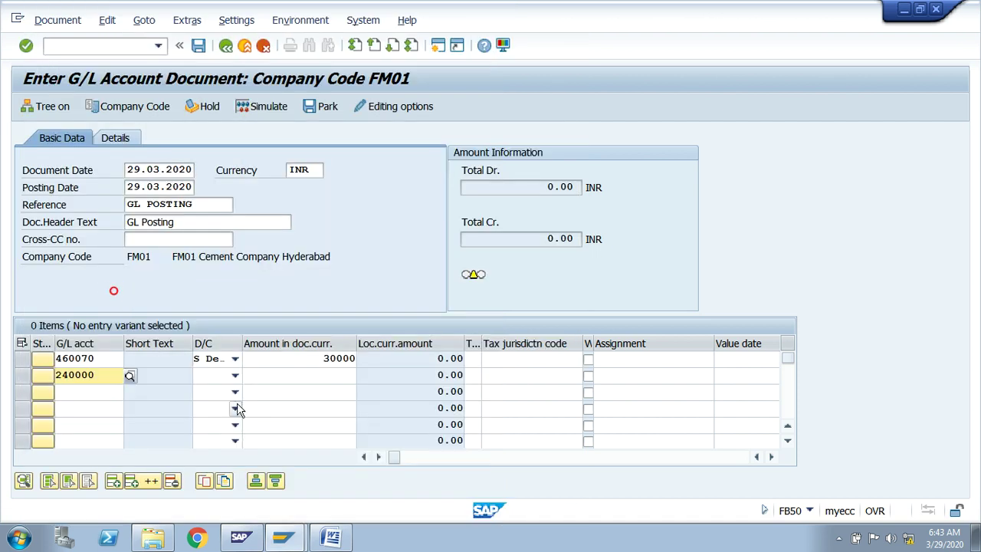
{"action": "left_click", "coordinate": [230, 375]}
{"action": "left_click", "coordinate": [236, 375]}
{"action": "left_click", "coordinate": [226, 392]}
{"action": "left_click", "coordinate": [281, 374]}
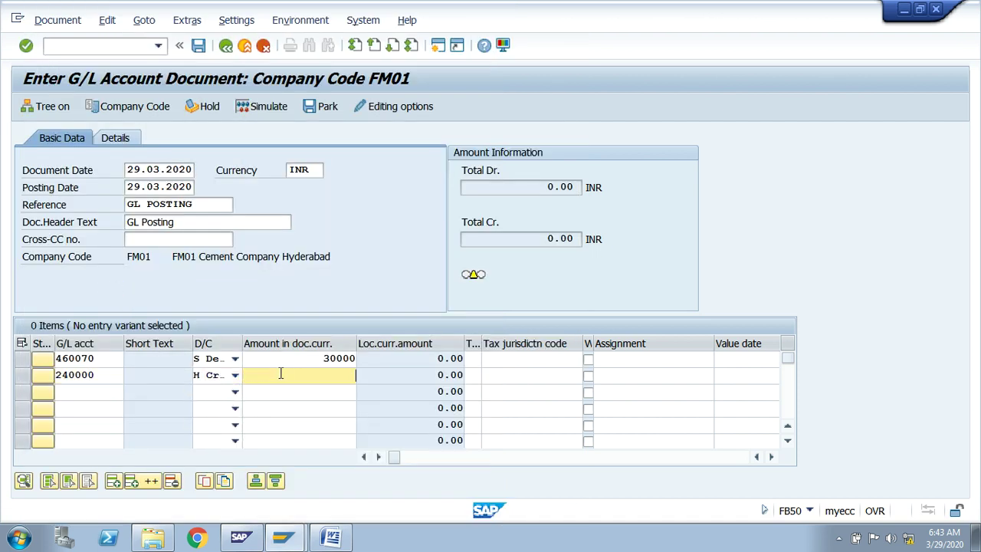
{"action": "type", "text": "30000"}
Assign business area FHYD and profit center 1000 to the debit line item for account 460070 and validate the entry.
{"action": "left_click", "coordinate": [283, 358]}
{"action": "key", "text": "Tab"}
{"action": "key", "text": "Tab"}
{"action": "key", "text": "Tab"}
{"action": "key", "text": "Tab"}
{"action": "key", "text": "Tab"}
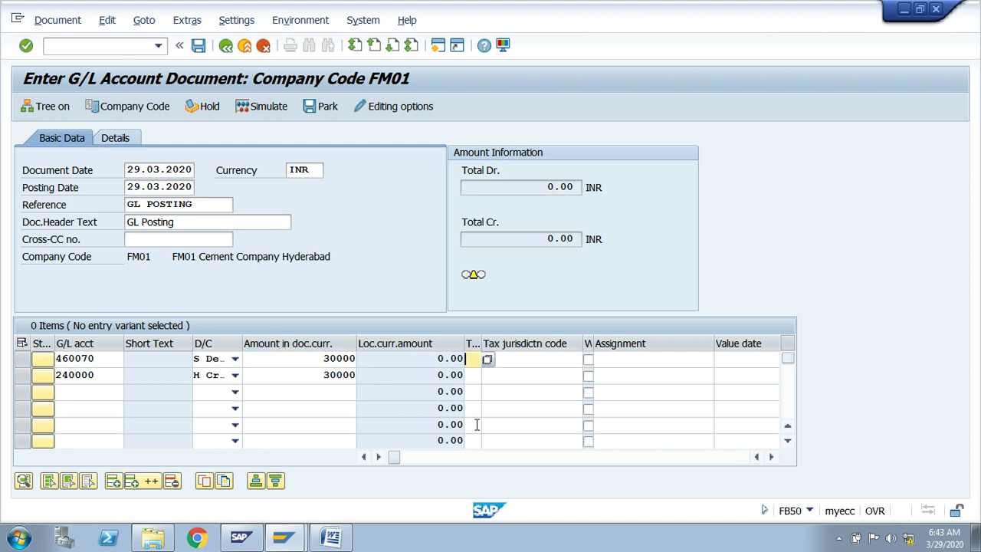
{"action": "key", "text": "Tab"}
{"action": "key", "text": "Tab"}
{"action": "key", "text": "Tab"}
{"action": "key", "text": "Tab"}
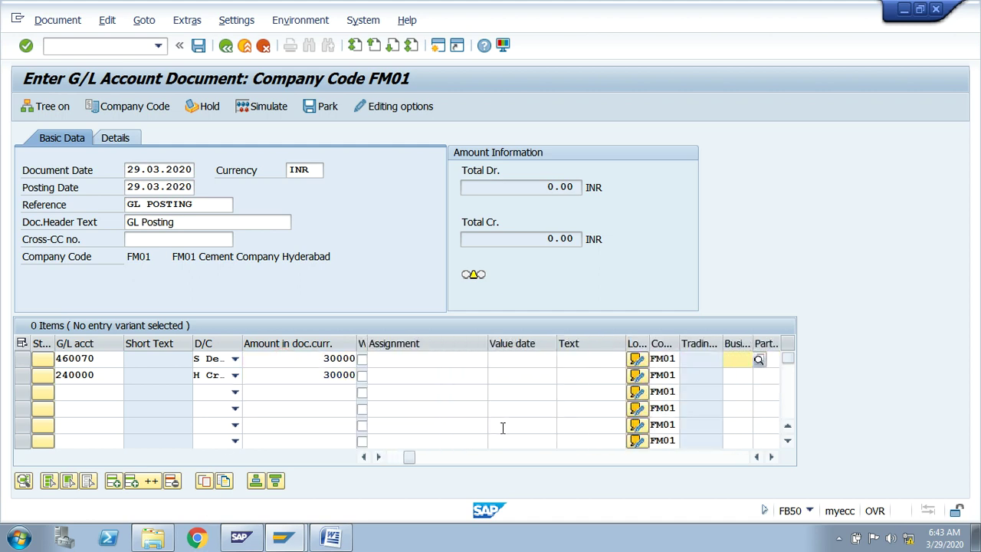
{"action": "left_click", "coordinate": [727, 387]}
{"action": "key", "text": "Tab"}
{"action": "key", "text": "Tab"}
{"action": "key", "text": "Tab"}
{"action": "key", "text": "Tab"}
{"action": "key", "text": "Tab"}
{"action": "key", "text": "Tab"}
{"action": "key", "text": "Tab"}
{"action": "key", "text": "Tab"}
{"action": "key", "text": "Tab"}
{"action": "key", "text": "Tab"}
{"action": "key", "text": "Tab"}
{"action": "key", "text": "Tab"}
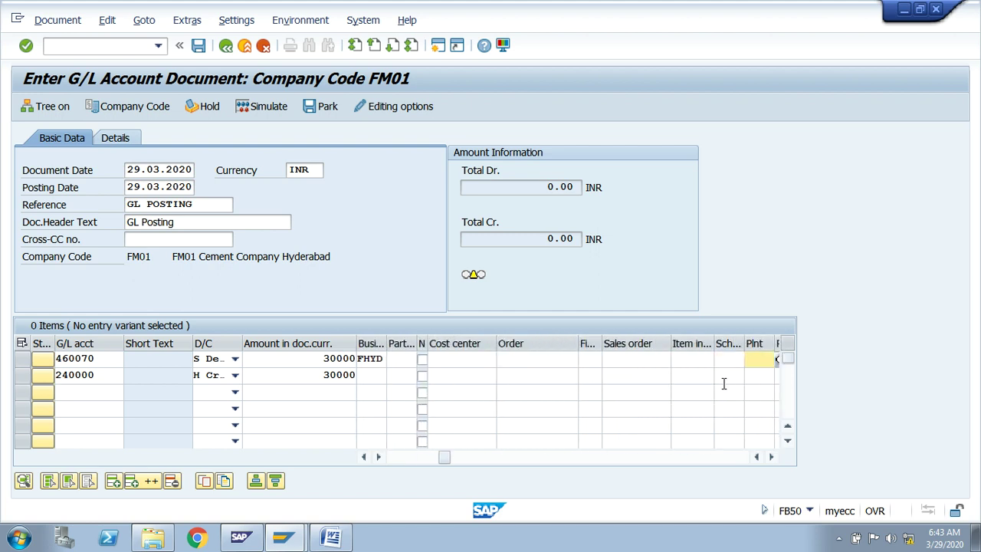
{"action": "left_click", "coordinate": [717, 378]}
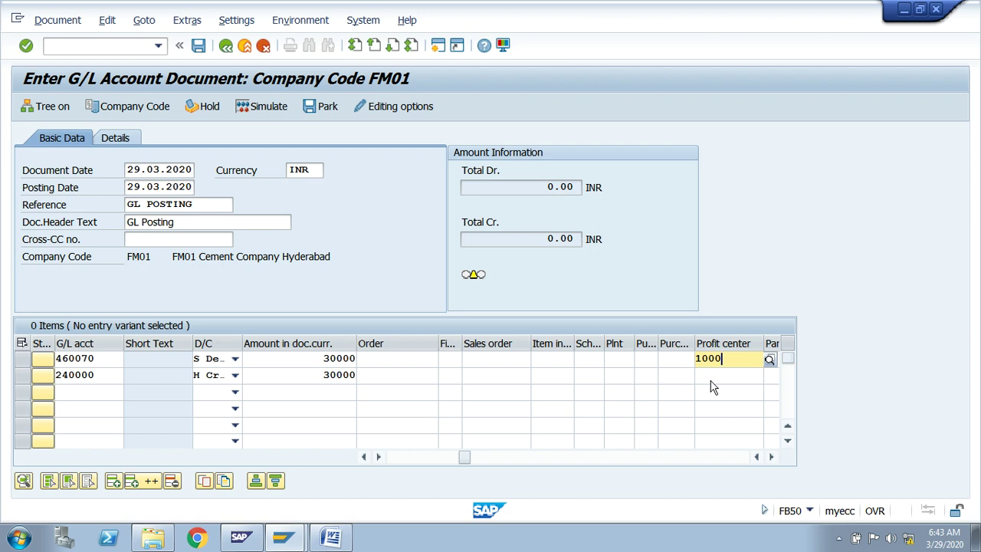
{"action": "key", "text": "Return"}
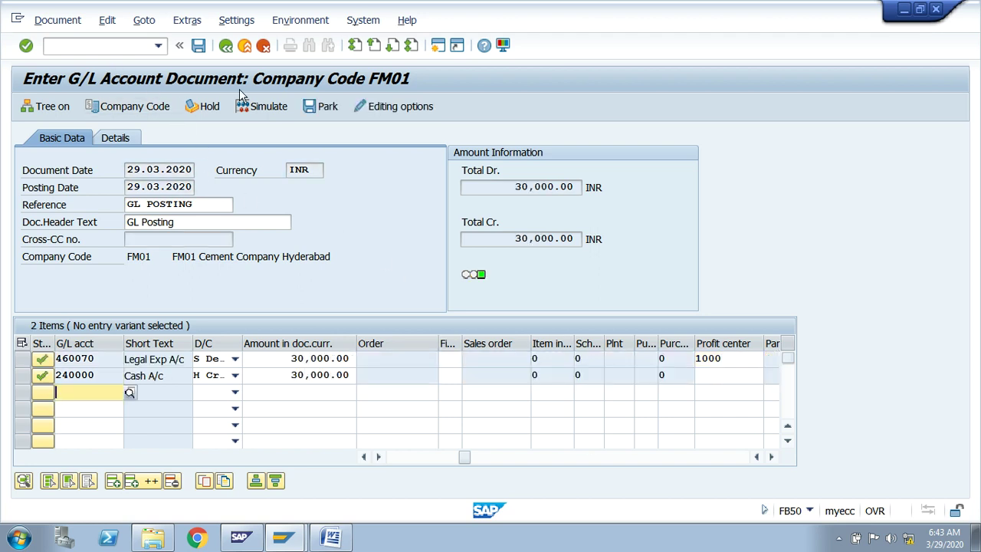
Simulate the G/L document, check the posting keys of both line items, and post it.
{"action": "left_click", "coordinate": [276, 107]}
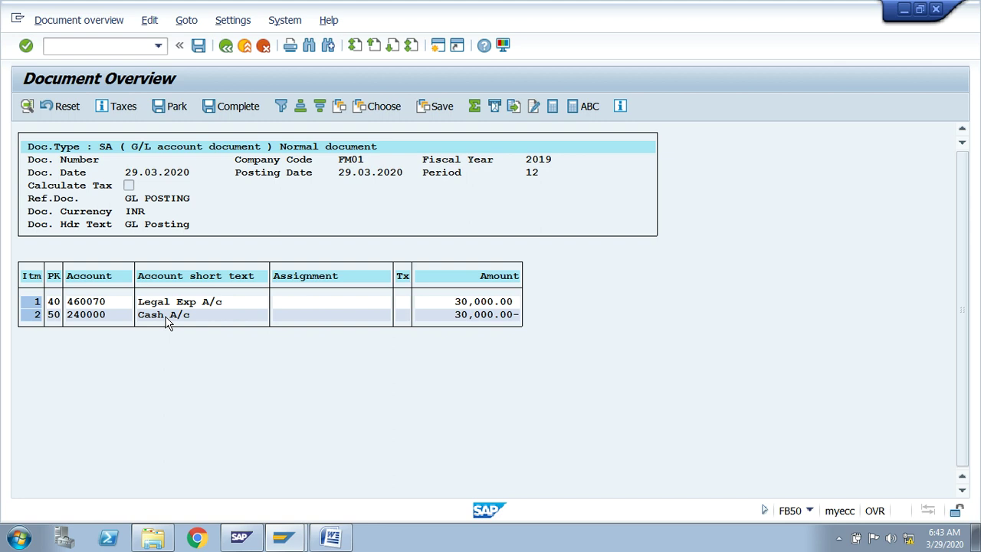
{"action": "left_click", "coordinate": [55, 302]}
{"action": "left_click", "coordinate": [55, 315]}
{"action": "left_click", "coordinate": [198, 49]}
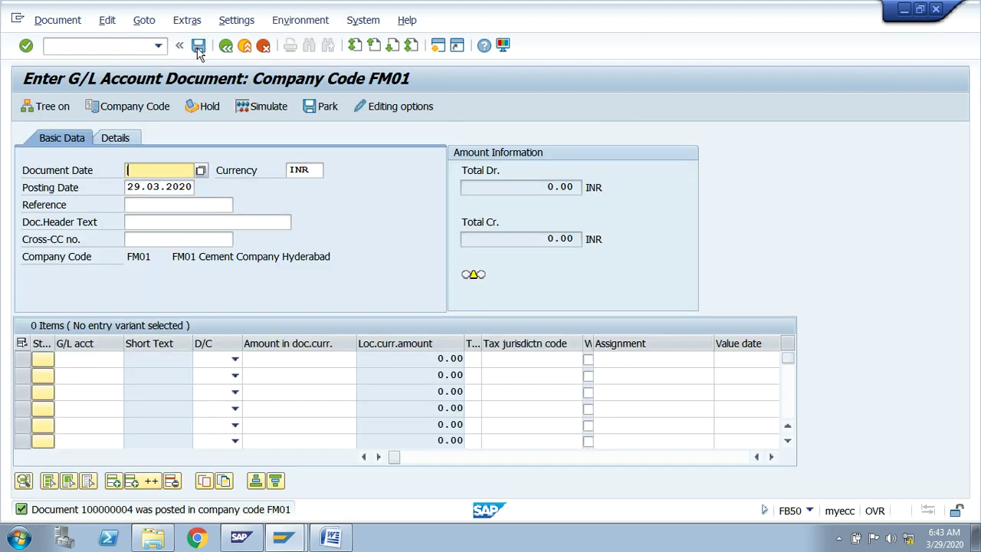
Display the posted document to review its line items, return to the entry screen and try to exit it.
{"action": "left_click", "coordinate": [58, 21]}
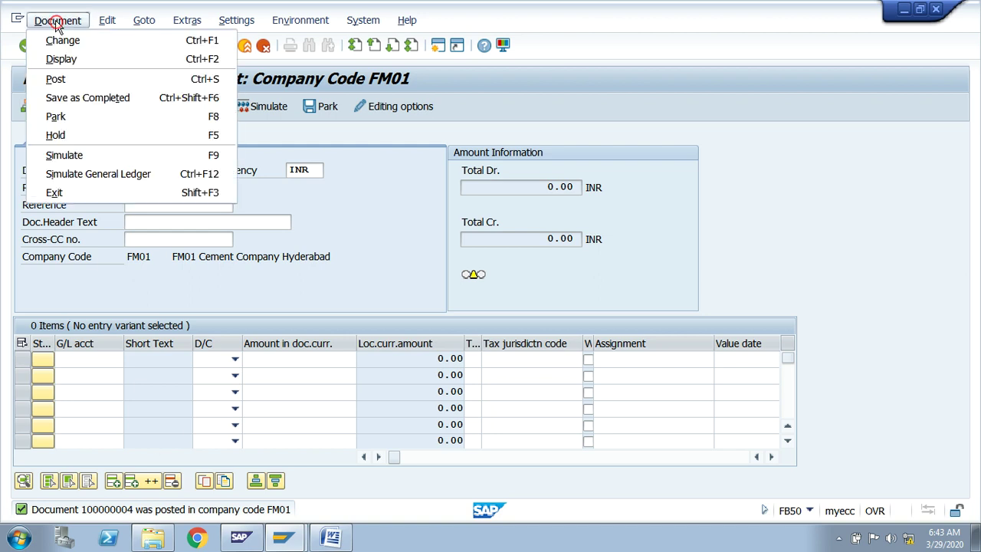
{"action": "left_click", "coordinate": [69, 60]}
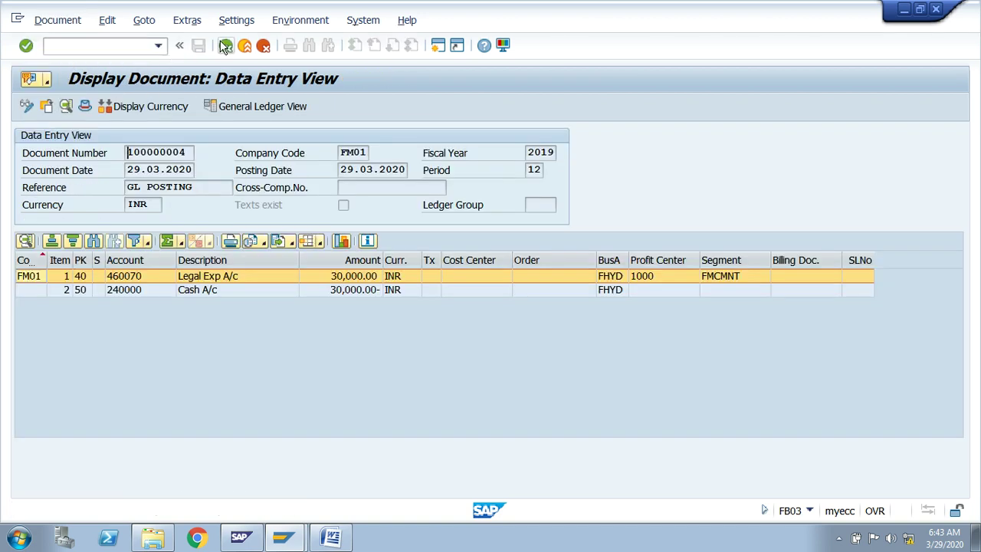
{"action": "left_click", "coordinate": [225, 46]}
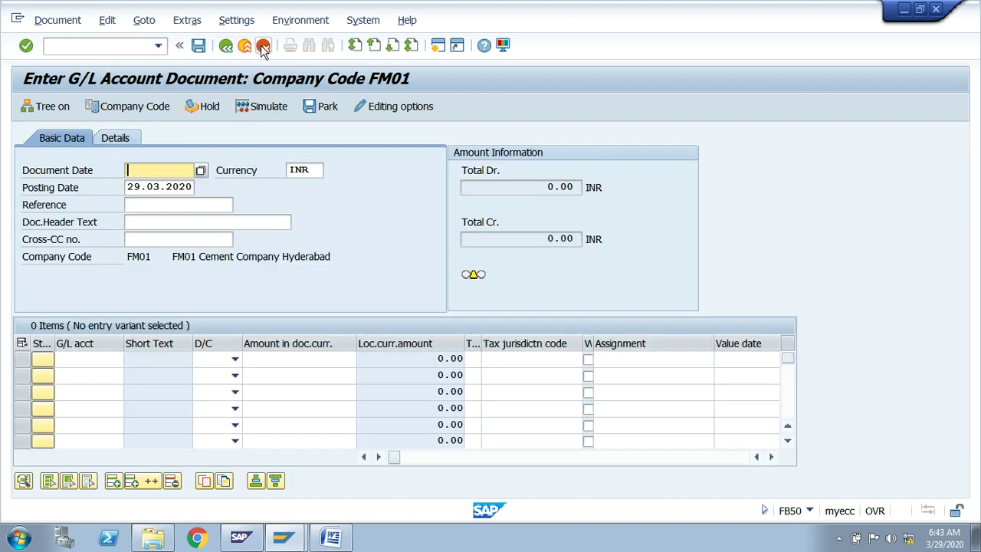
{"action": "left_click", "coordinate": [263, 46]}
{"action": "left_click", "coordinate": [261, 335]}
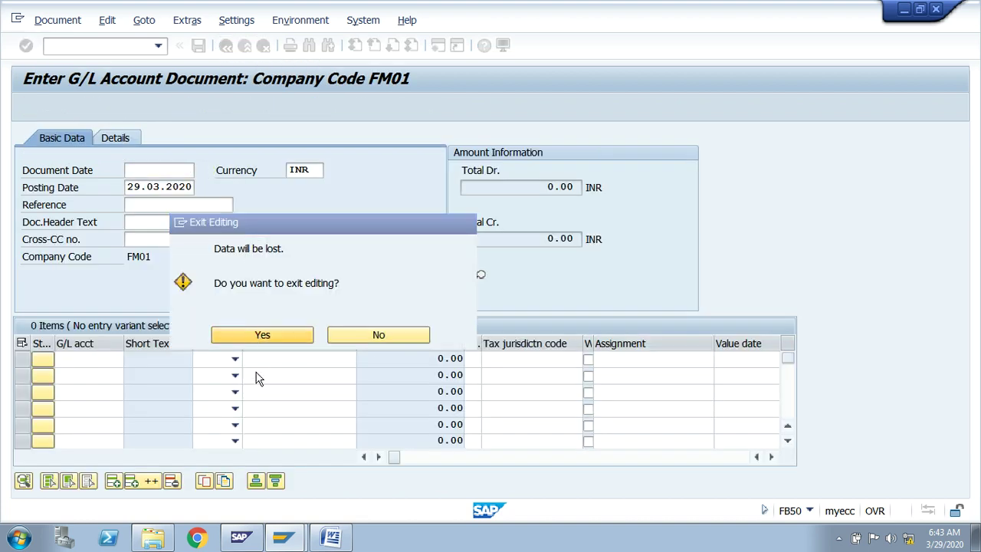
Highlight steps 4 to 6 in yellow in the Word notes and mark the F.01 code of the Report step.
{"action": "left_click", "coordinate": [332, 537]}
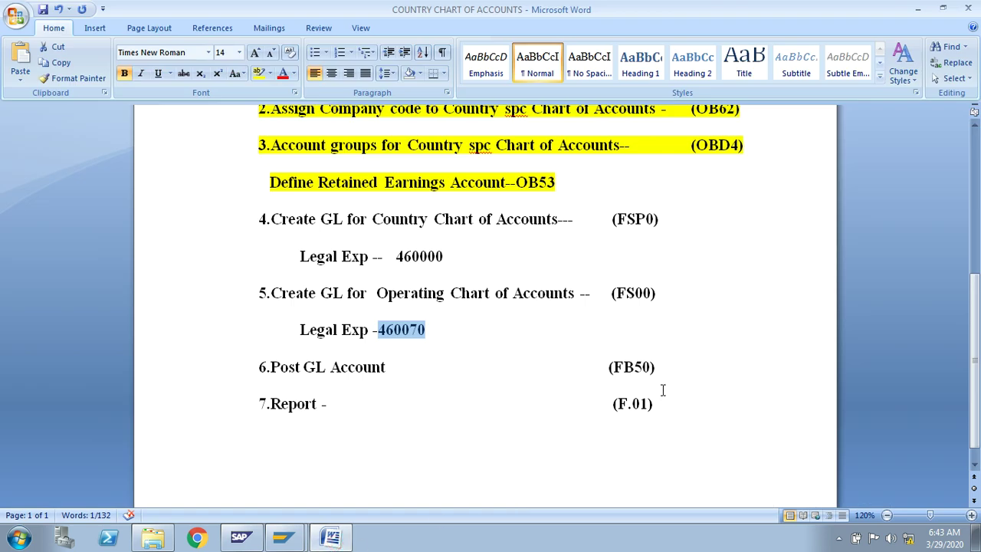
{"action": "left_click_drag", "start_coordinate": [658, 366], "coordinate": [240, 219]}
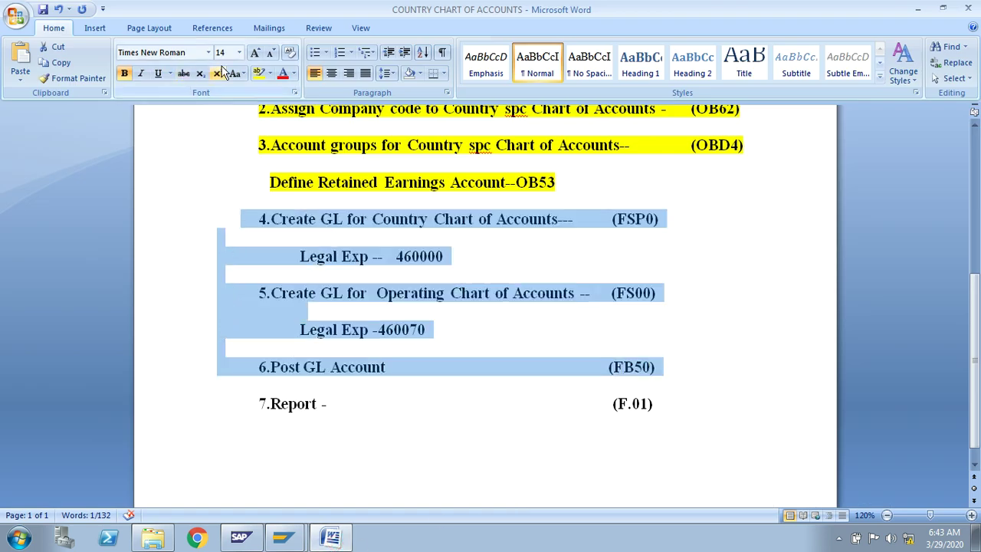
{"action": "left_click", "coordinate": [259, 72]}
{"action": "left_click_drag", "start_coordinate": [653, 404], "coordinate": [606, 407]}
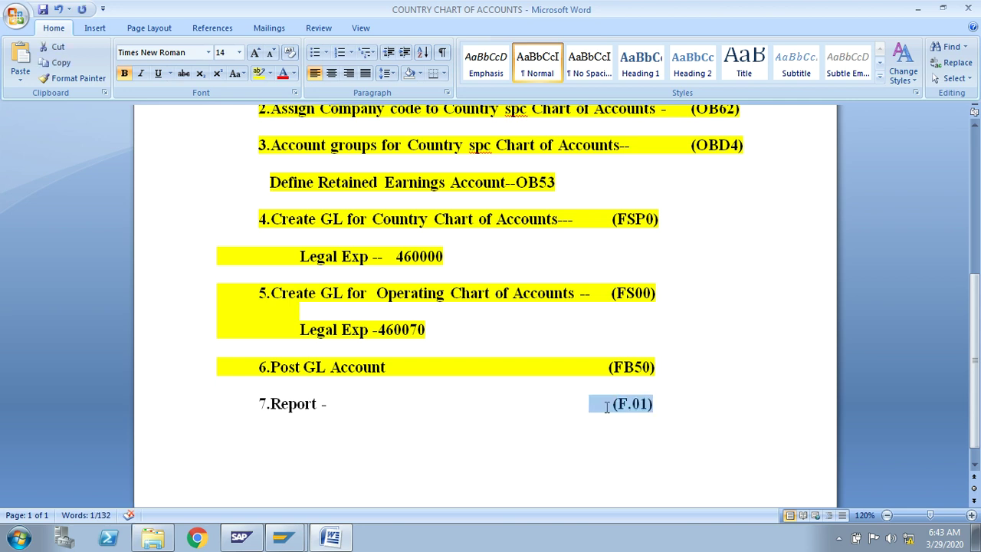
Switch back to SAP and abandon the blank document entry, returning to the Easy Access menu with /N.
{"action": "left_click", "coordinate": [283, 535]}
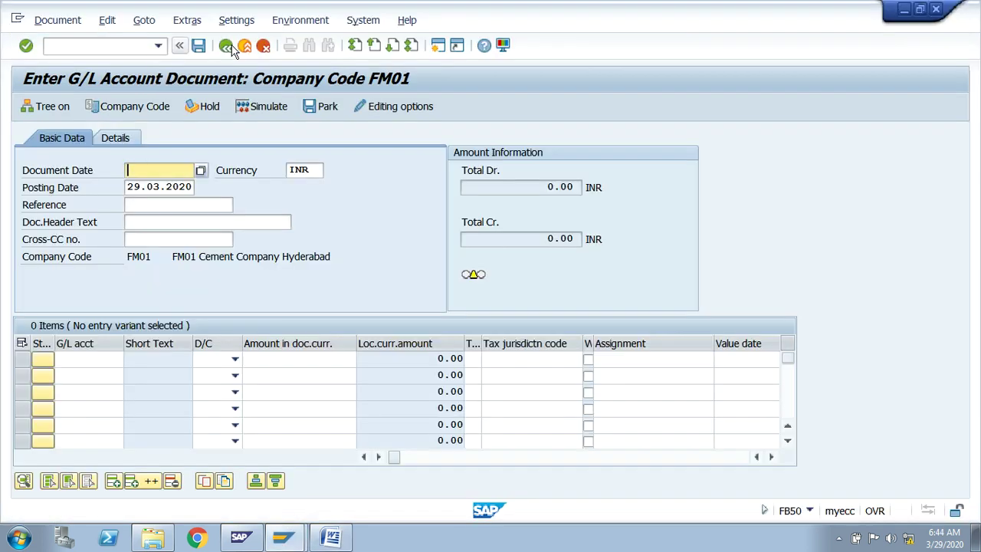
{"action": "left_click", "coordinate": [264, 48]}
{"action": "left_click", "coordinate": [292, 336]}
{"action": "left_click", "coordinate": [263, 46]}
{"action": "left_click", "coordinate": [258, 334]}
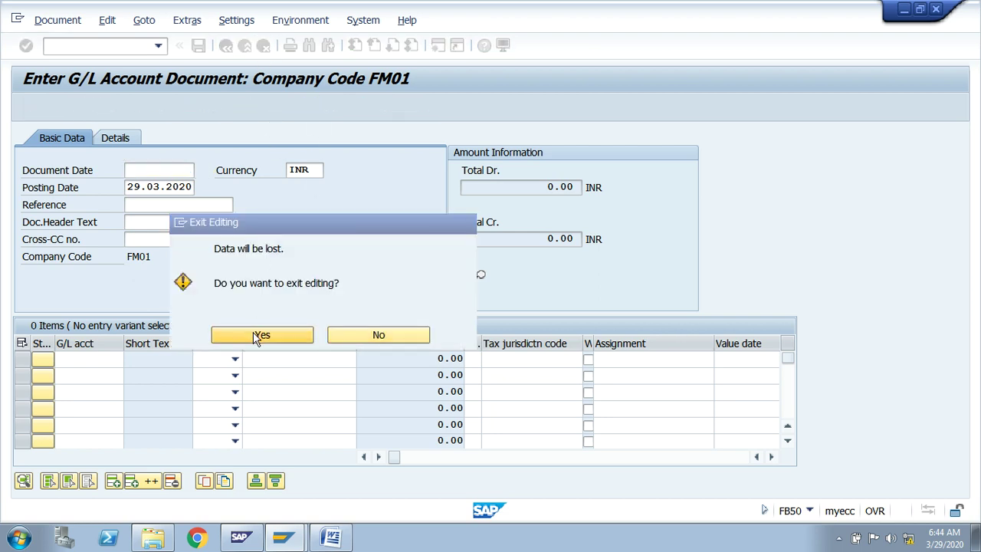
{"action": "left_click", "coordinate": [264, 47]}
{"action": "left_click", "coordinate": [342, 335]}
{"action": "left_click", "coordinate": [121, 46]}
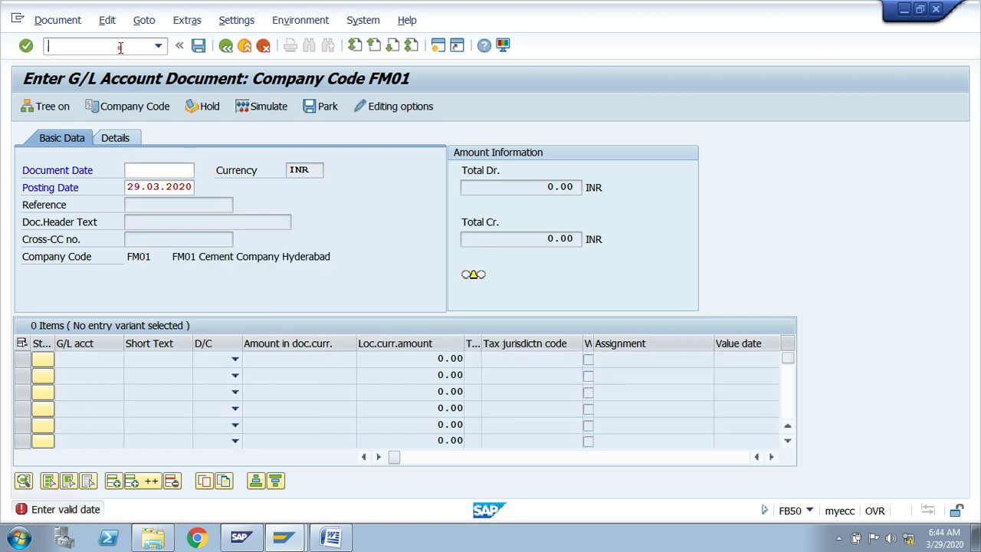
{"action": "type", "text": "/N"}
{"action": "key", "text": "Return"}
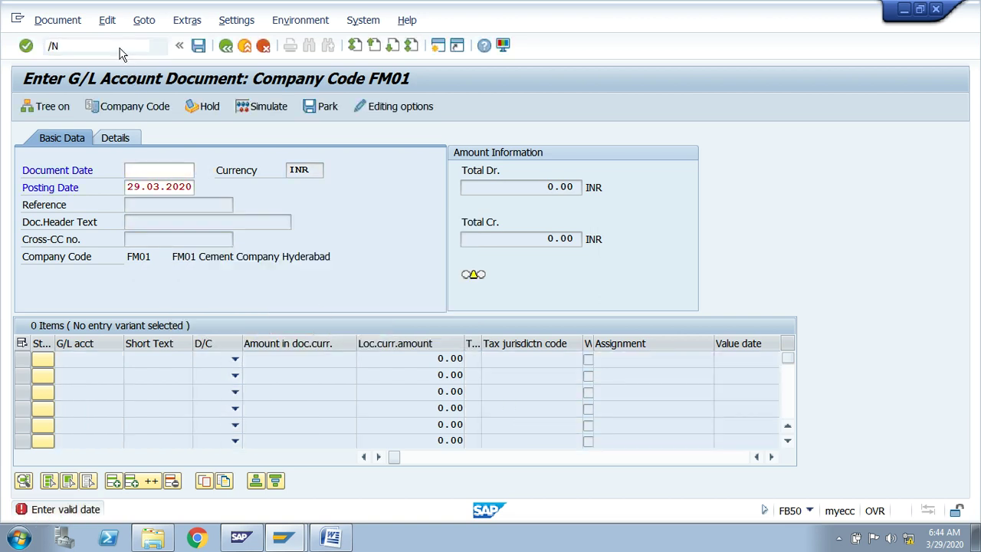
Collapse the Accounting folder in the SAP menu and open the report transaction F.01, checking the code in the Word notes.
{"action": "left_click", "coordinate": [51, 231]}
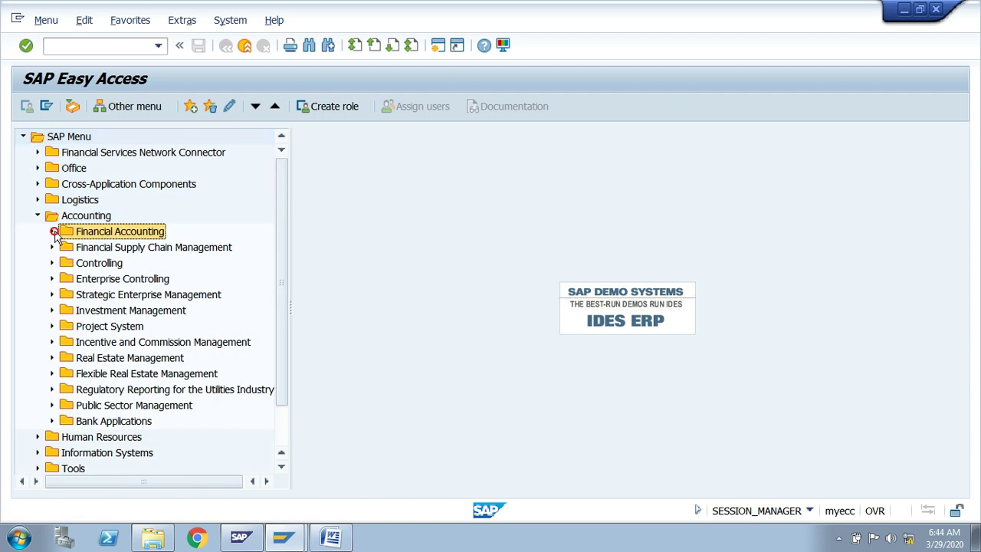
{"action": "left_click", "coordinate": [36, 215]}
{"action": "key", "text": "alt+Tab"}
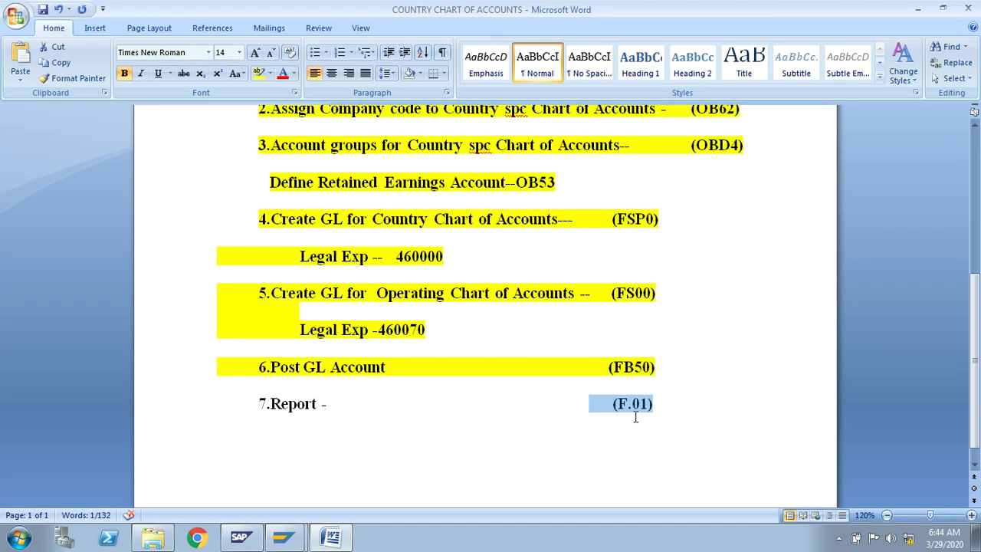
{"action": "key", "text": "alt+Tab"}
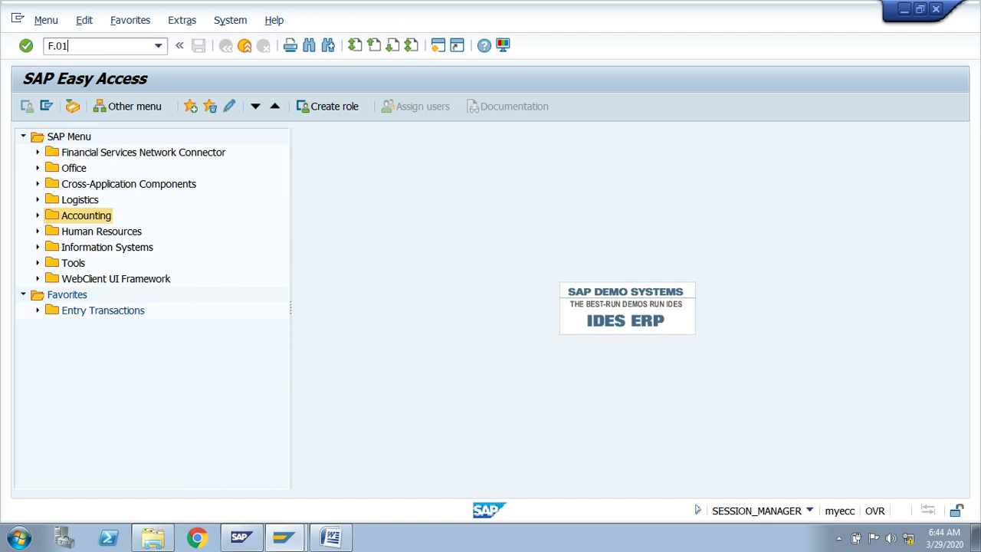
{"action": "type", "text": "F.01"}
{"action": "key", "text": "Return"}
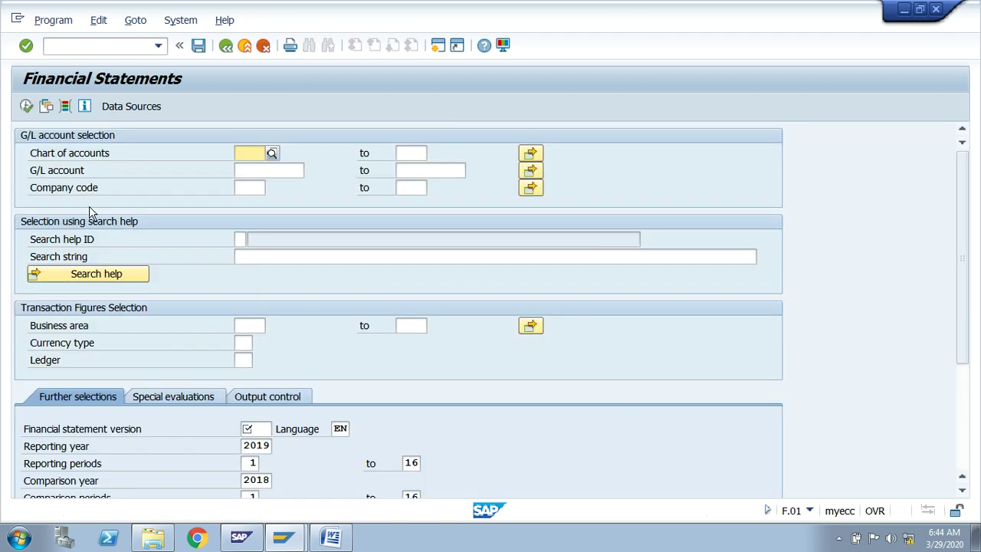
Restrict the report selection to G/L account 460070, copied from the Word notes, and company code FM01.
{"action": "left_click", "coordinate": [246, 172]}
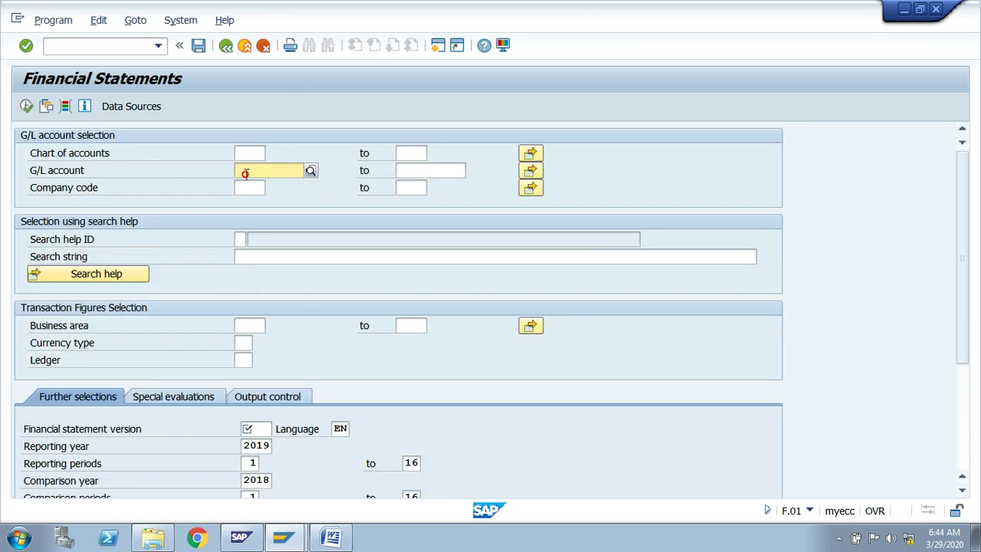
{"action": "key", "text": "alt+Tab"}
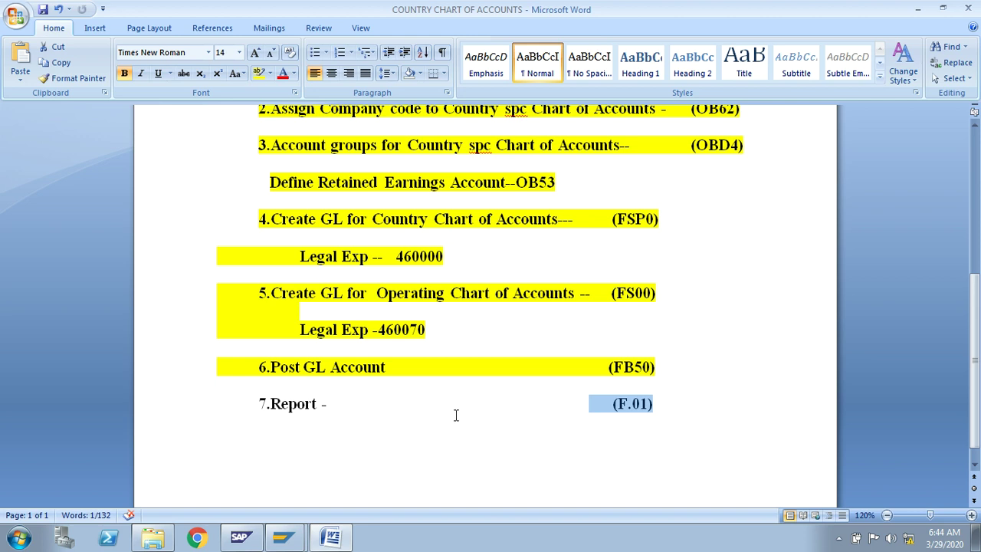
{"action": "left_click_drag", "start_coordinate": [429, 336], "coordinate": [381, 331]}
{"action": "key", "text": "ctrl+c"}
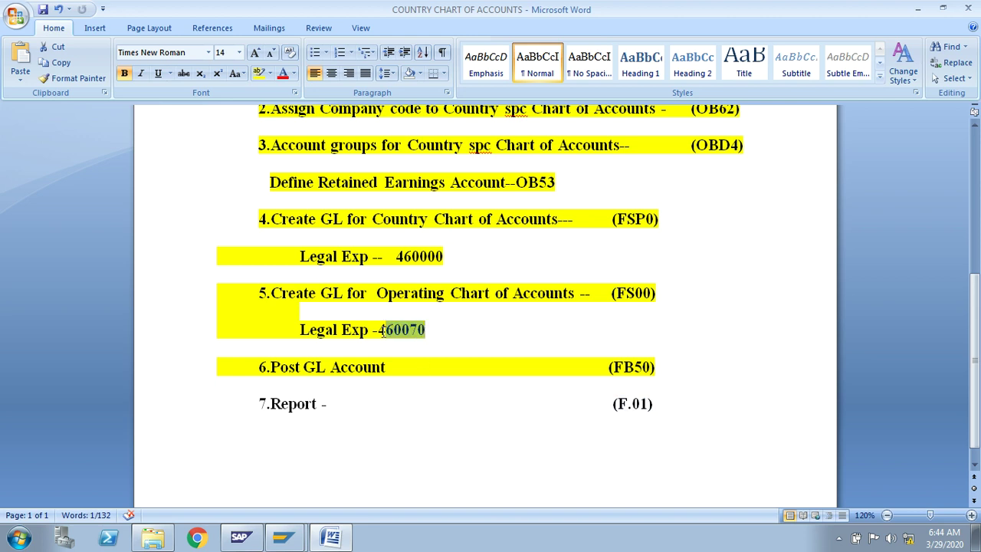
{"action": "key", "text": "alt+Tab"}
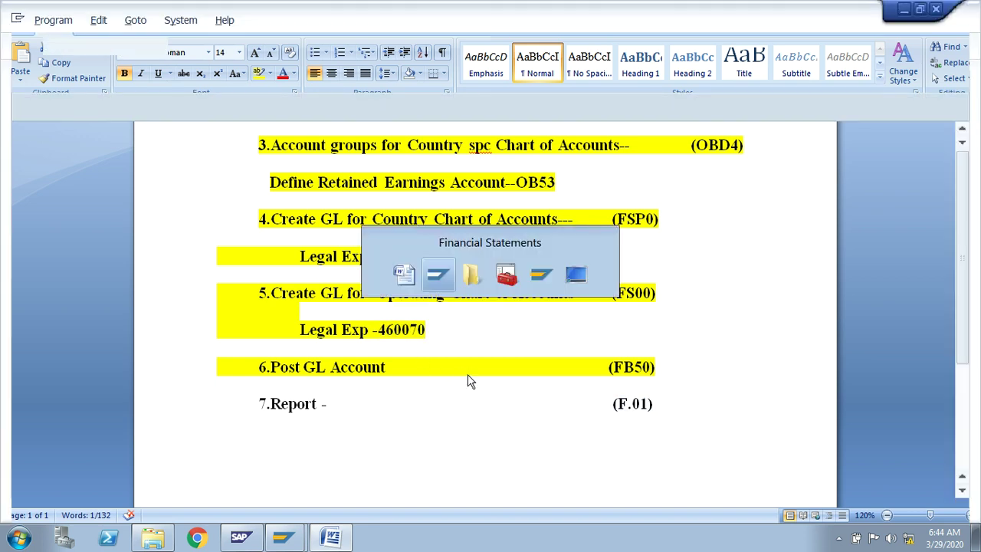
{"action": "key", "text": "ctrl+v"}
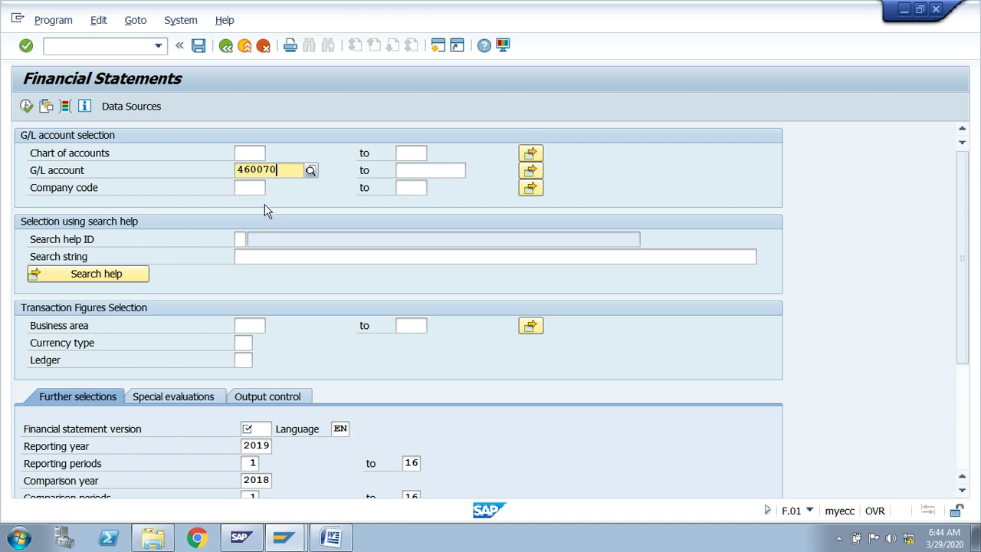
{"action": "left_click", "coordinate": [253, 187]}
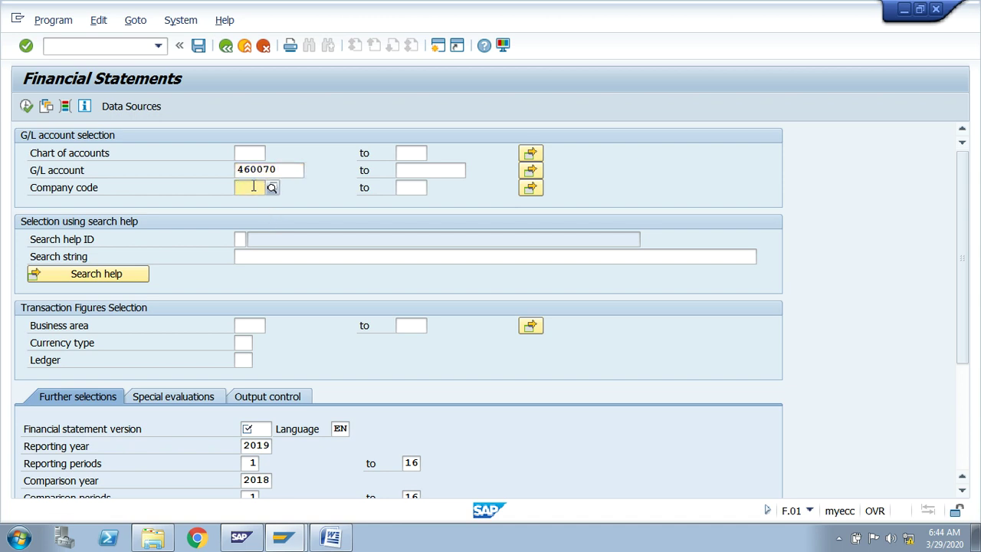
{"action": "type", "text": "FM01"}
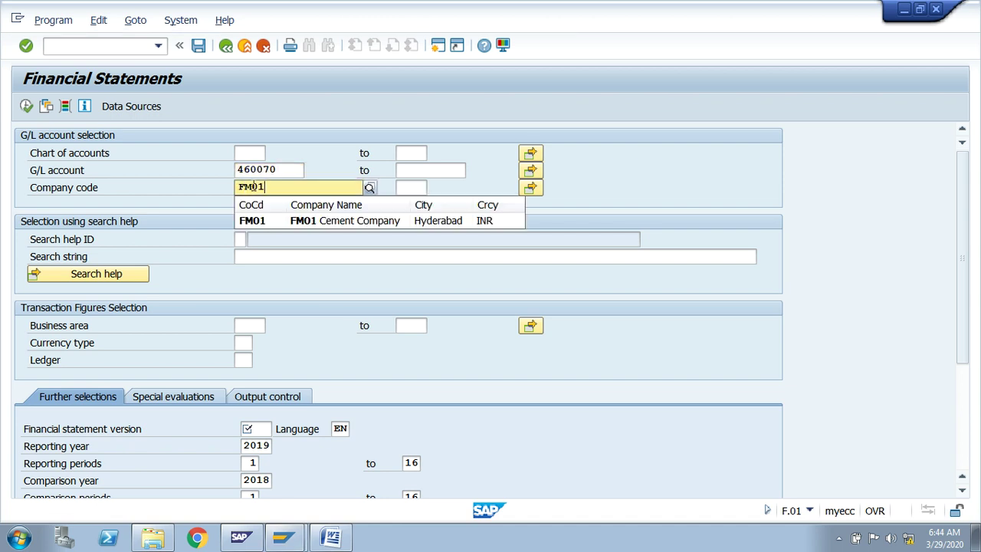
{"action": "left_click", "coordinate": [266, 222]}
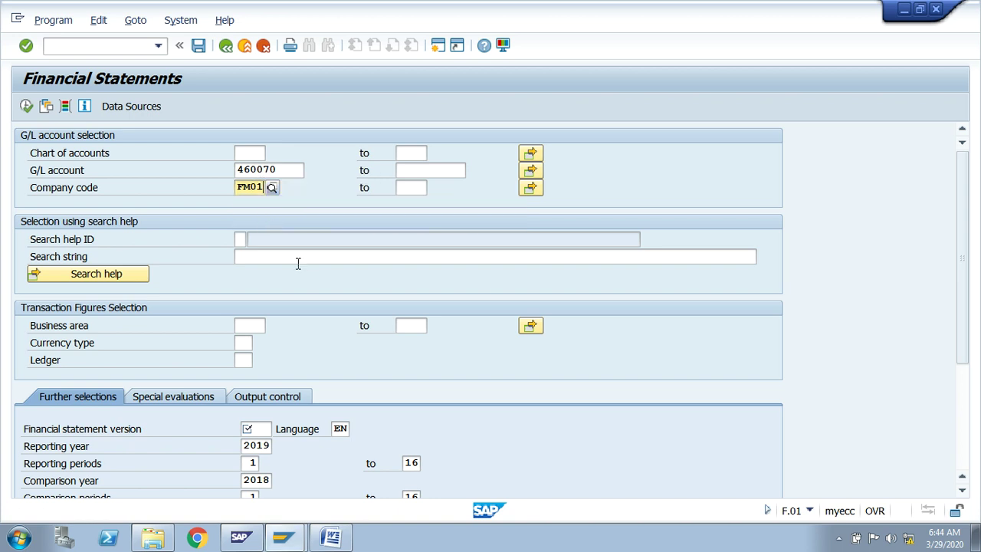
Look through the available financial statement versions and choose BAIT, the Commercial balance sheet (Italy).
{"action": "scroll", "coordinate": [314, 307], "scroll_direction": "down", "scroll_amount": 3}
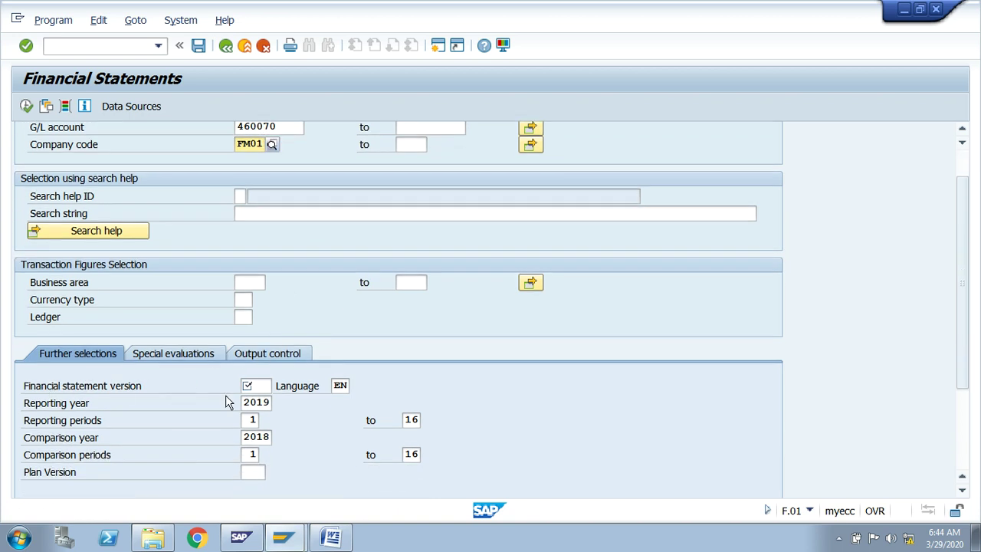
{"action": "left_click", "coordinate": [252, 388]}
{"action": "left_click", "coordinate": [279, 386]}
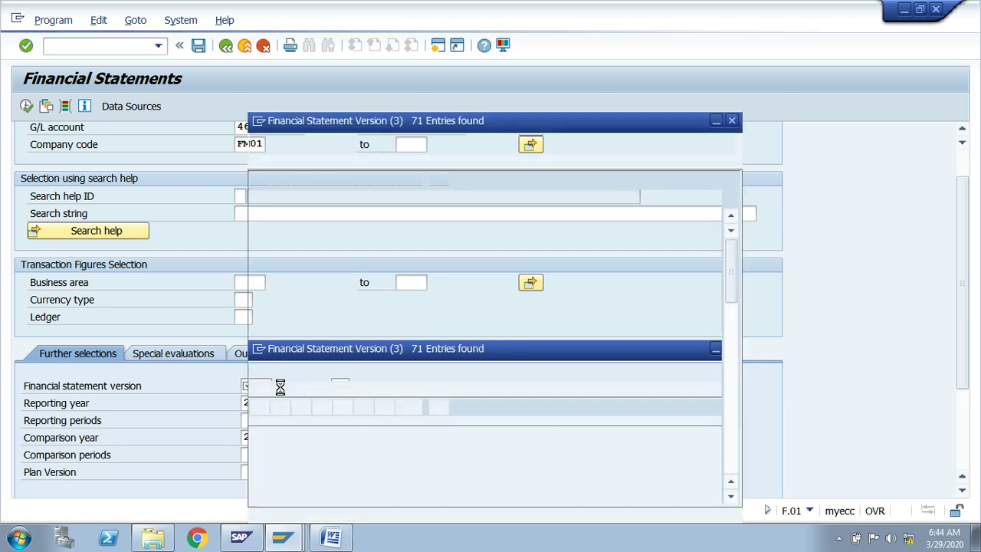
{"action": "scroll", "coordinate": [304, 285], "scroll_direction": "down", "scroll_amount": 4}
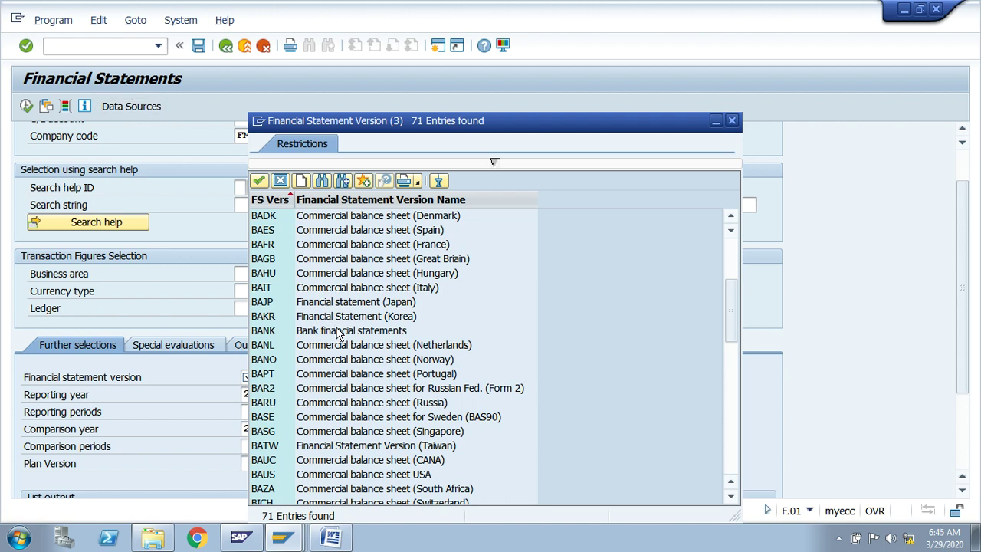
{"action": "scroll", "coordinate": [338, 338], "scroll_direction": "down", "scroll_amount": 6}
{"action": "scroll", "coordinate": [338, 337], "scroll_direction": "up", "scroll_amount": 3}
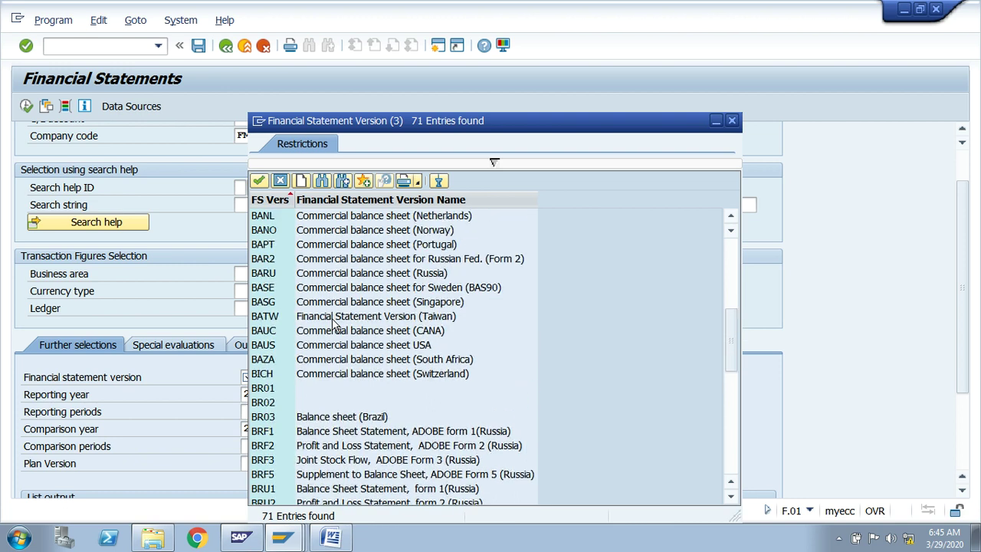
{"action": "scroll", "coordinate": [337, 414], "scroll_direction": "down", "scroll_amount": 6}
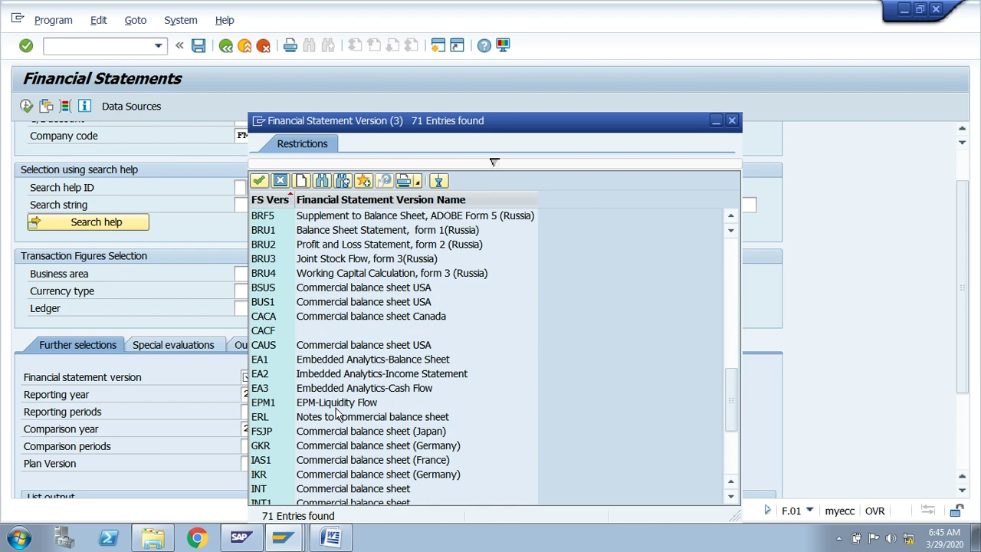
{"action": "scroll", "coordinate": [337, 414], "scroll_direction": "up", "scroll_amount": 8}
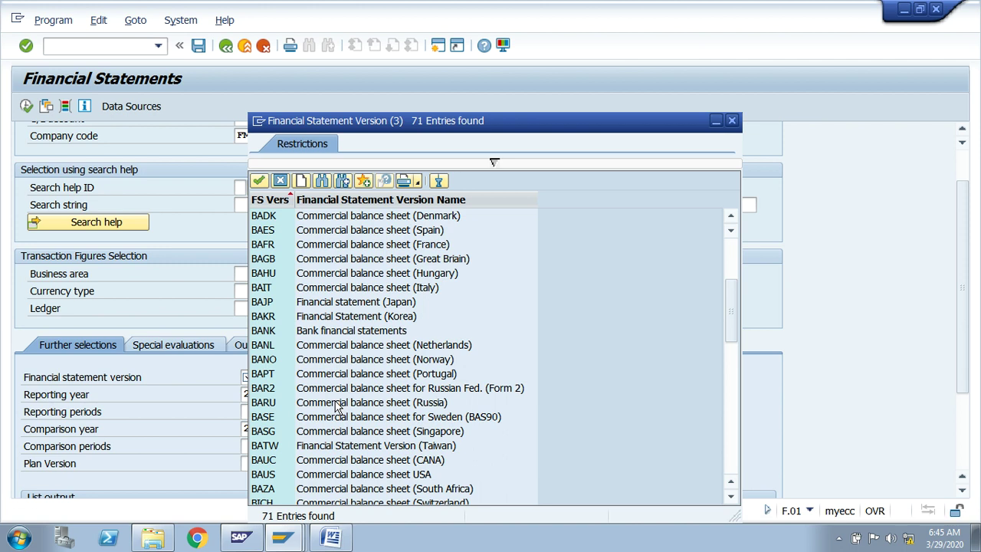
{"action": "double_click", "coordinate": [322, 293]}
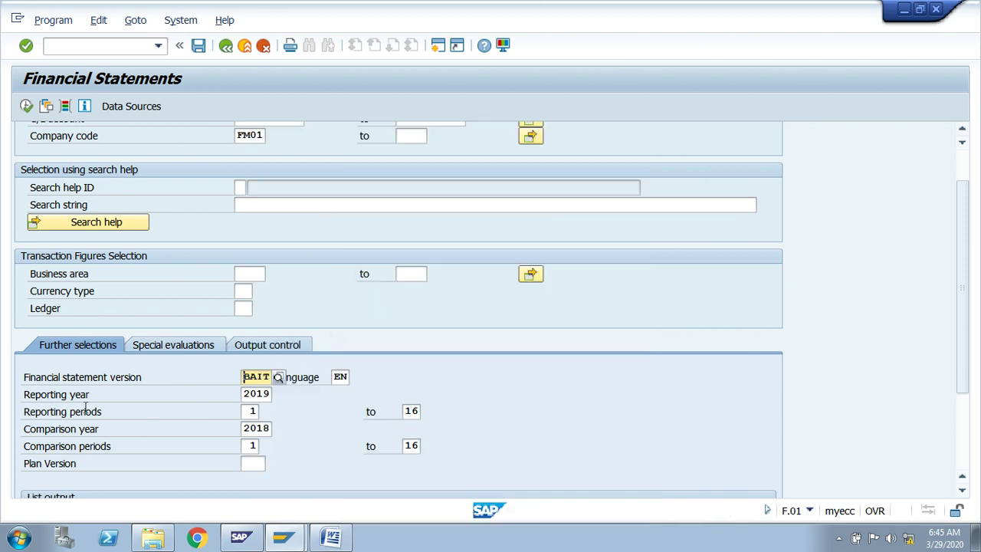
Check the reporting and comparison years and periods, and execute the financial statements report.
{"action": "left_click", "coordinate": [255, 395]}
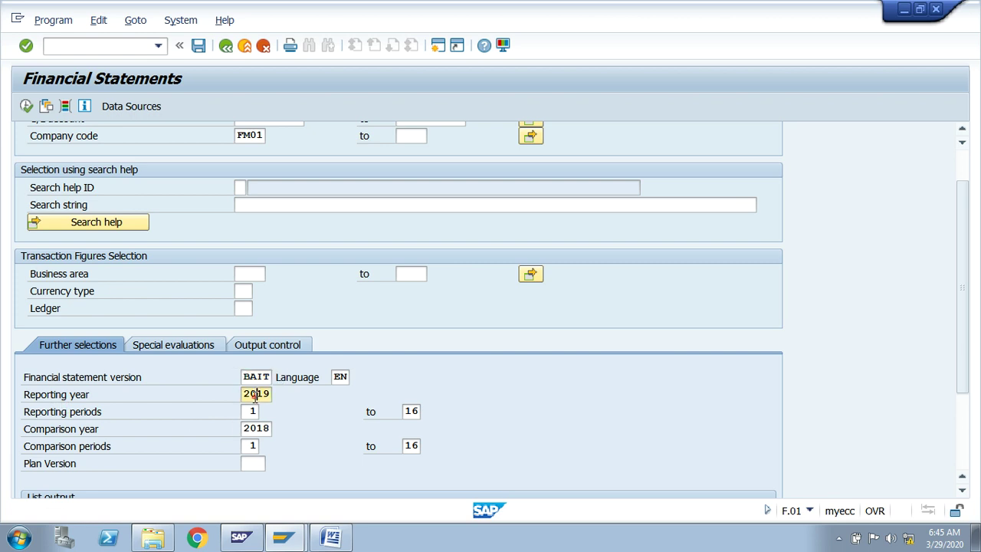
{"action": "left_click", "coordinate": [252, 412]}
{"action": "left_click", "coordinate": [255, 431]}
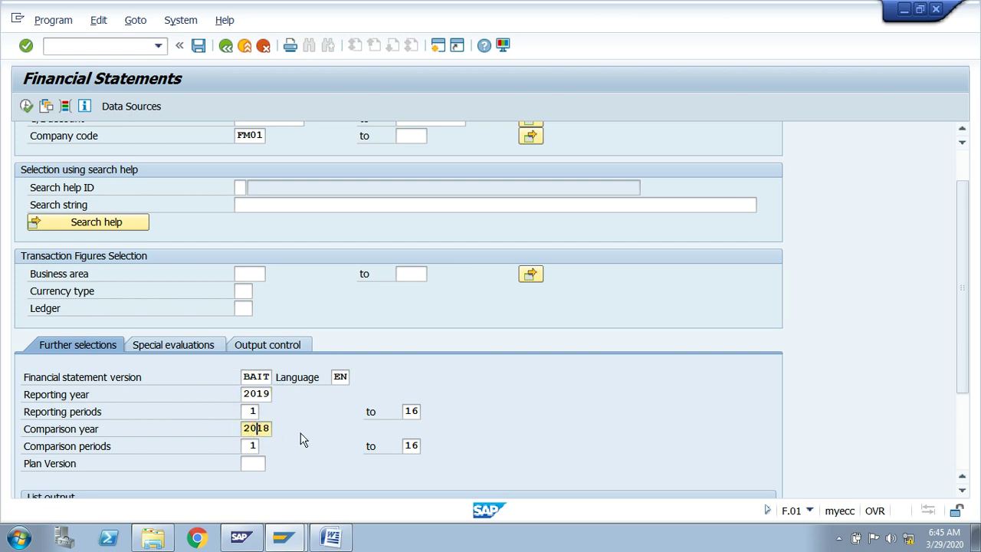
{"action": "left_click", "coordinate": [258, 394]}
{"action": "left_click", "coordinate": [256, 429]}
{"action": "scroll", "coordinate": [324, 442], "scroll_direction": "down", "scroll_amount": 2}
{"action": "scroll", "coordinate": [305, 432], "scroll_direction": "up", "scroll_amount": 5}
{"action": "left_click", "coordinate": [28, 107]}
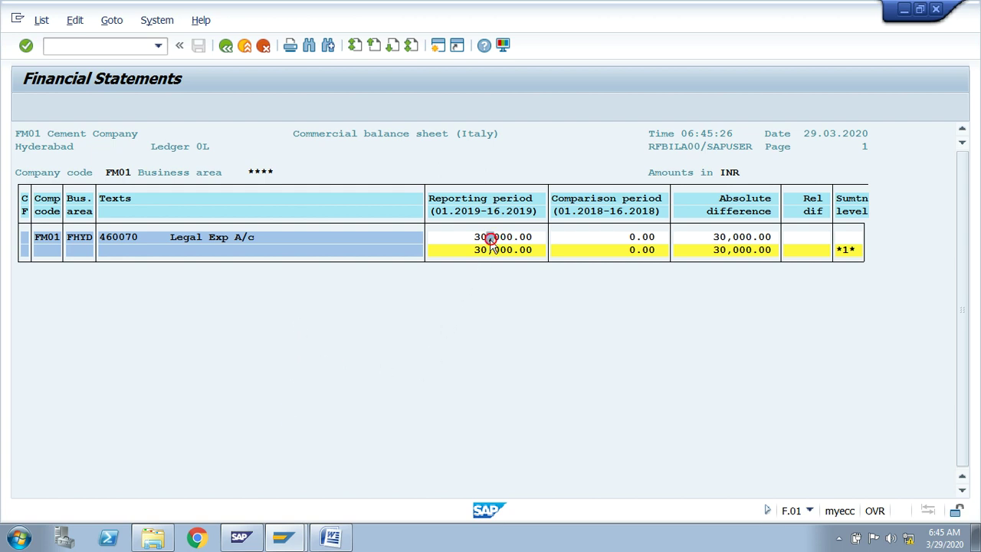
Check the comparison-period and absolute-difference amounts for account 460070, and return to the report selection.
{"action": "left_click", "coordinate": [611, 249]}
{"action": "left_click", "coordinate": [723, 237]}
{"action": "left_click", "coordinate": [227, 47]}
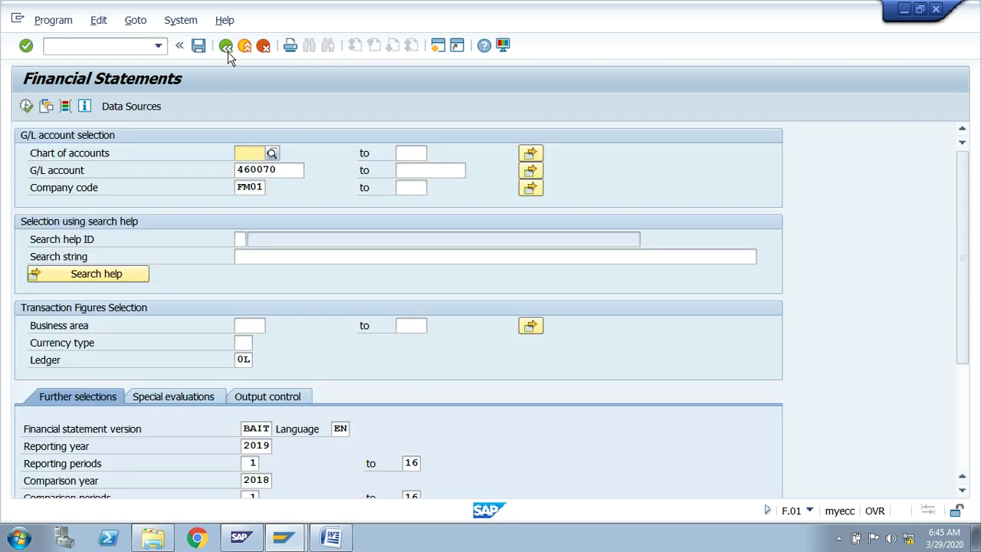
Set the list output to ALV grid control and rerun the report, accepting the output messages.
{"action": "scroll", "coordinate": [361, 428], "scroll_direction": "down", "scroll_amount": 3}
{"action": "scroll", "coordinate": [361, 428], "scroll_direction": "down", "scroll_amount": 1}
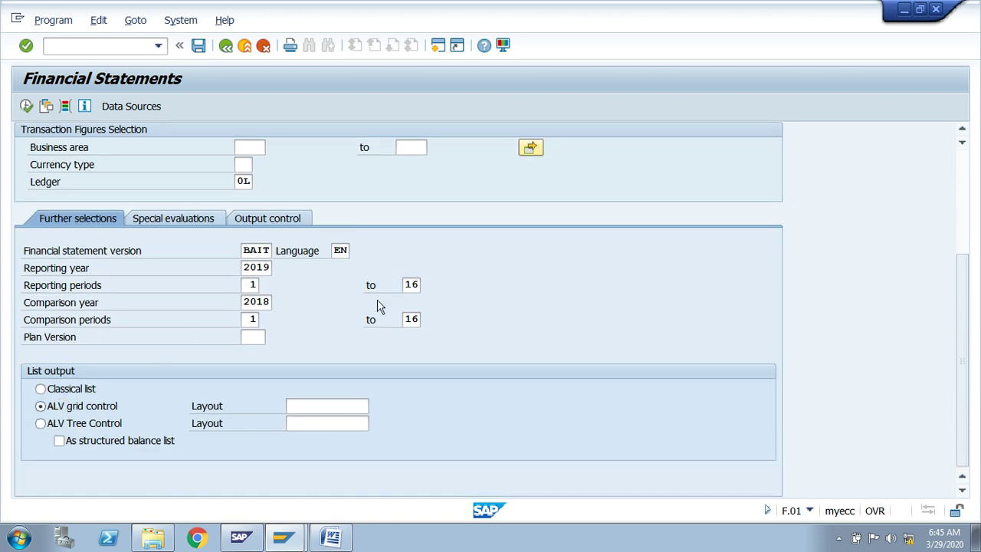
{"action": "scroll", "coordinate": [362, 302], "scroll_direction": "up", "scroll_amount": 5}
{"action": "left_click", "coordinate": [26, 106]}
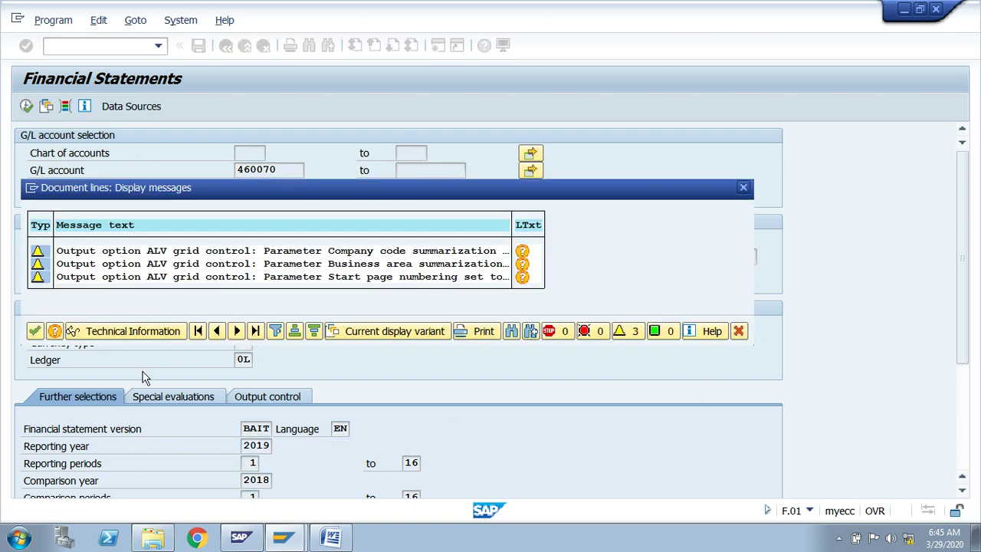
{"action": "left_click", "coordinate": [35, 332]}
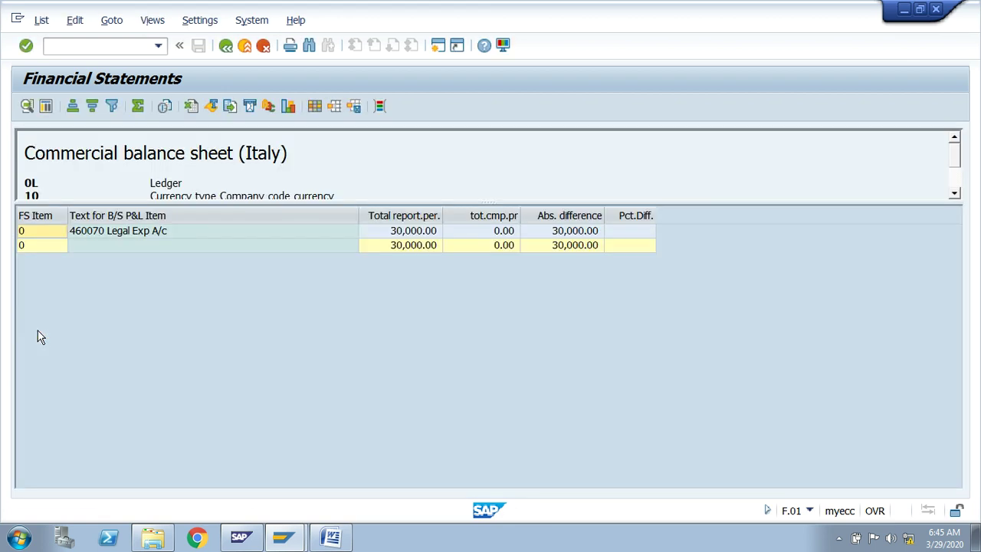
Add the Chart of Accounts, Account Number, Country Chart/Accts and Company Code columns to the report layout.
{"action": "left_click", "coordinate": [315, 108]}
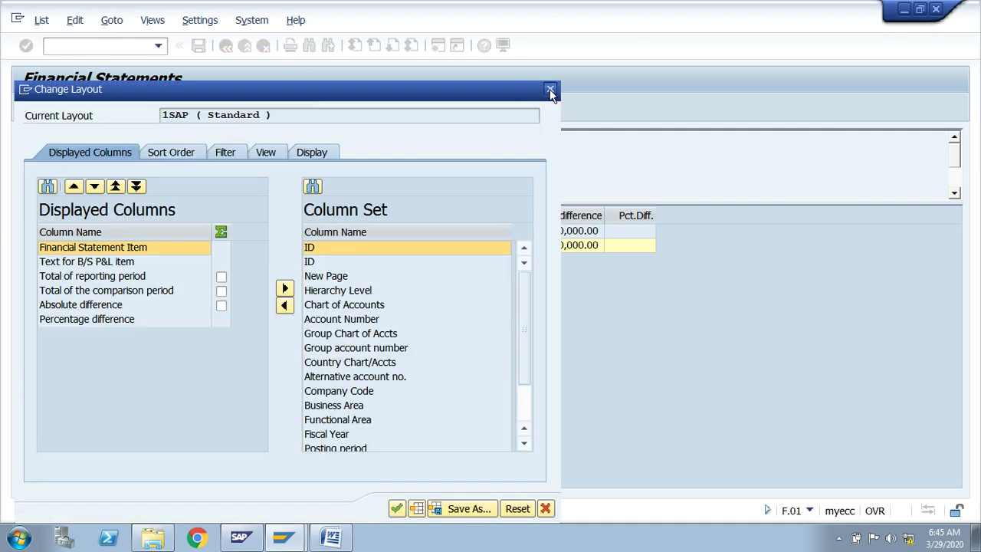
{"action": "left_click", "coordinate": [550, 90]}
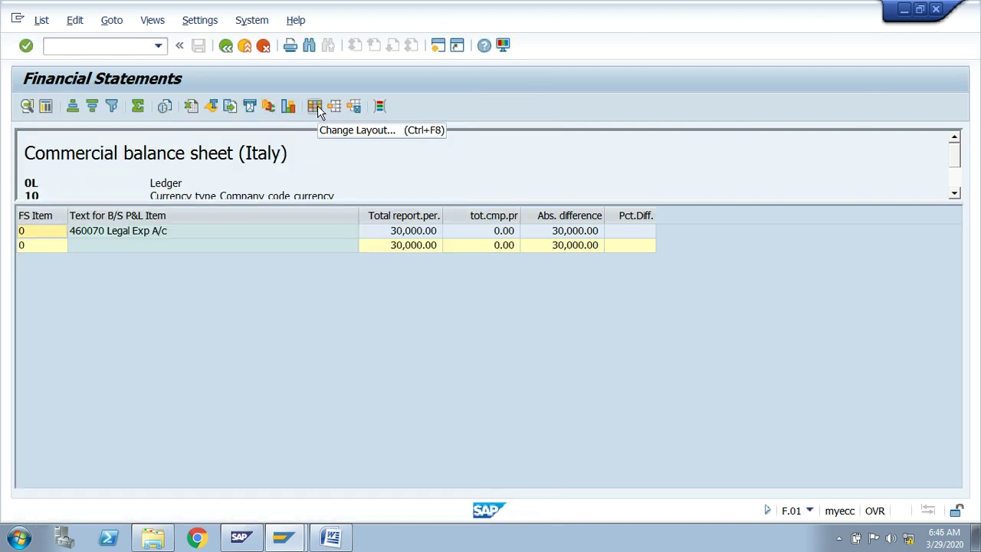
{"action": "left_click", "coordinate": [317, 106]}
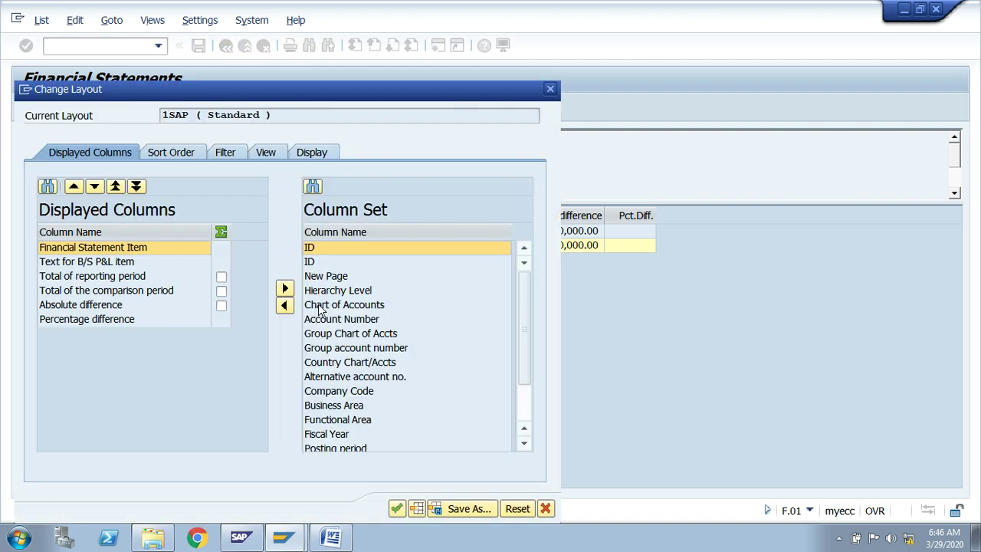
{"action": "left_click", "coordinate": [321, 305]}
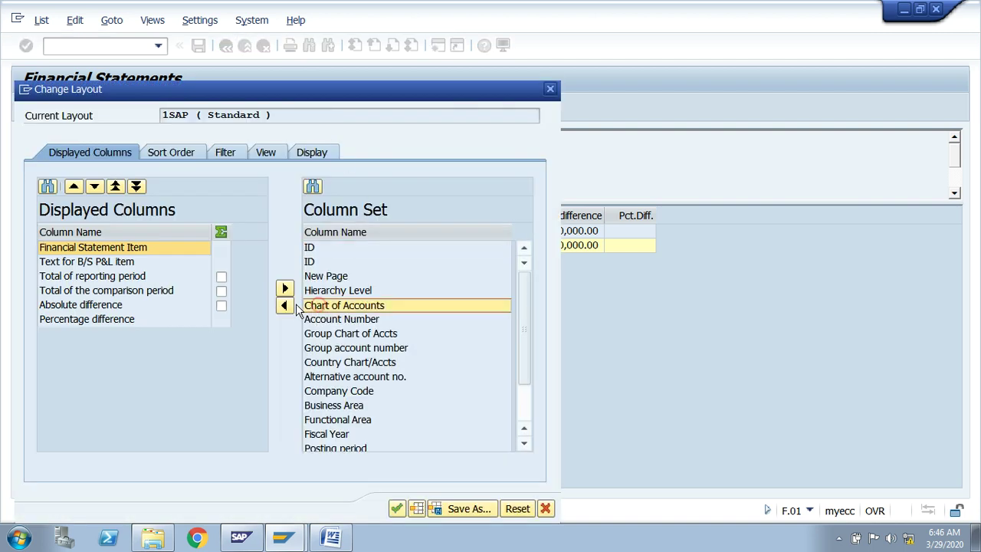
{"action": "left_click", "coordinate": [284, 305]}
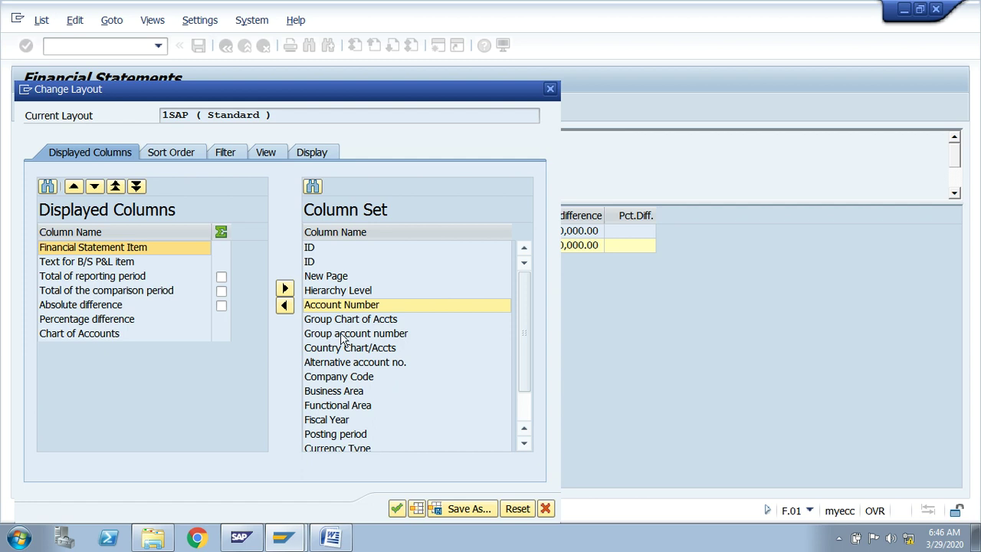
{"action": "left_click", "coordinate": [284, 306]}
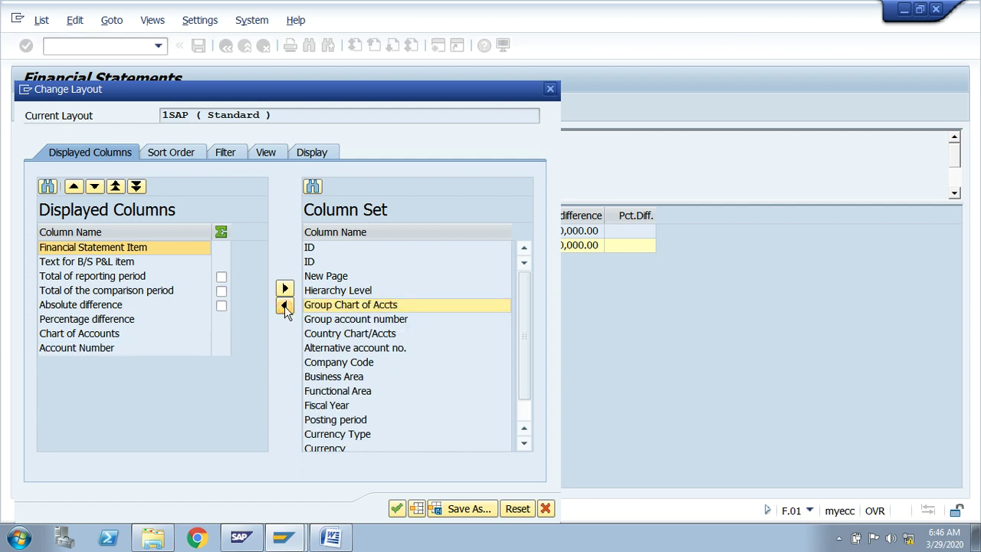
{"action": "left_click", "coordinate": [331, 334]}
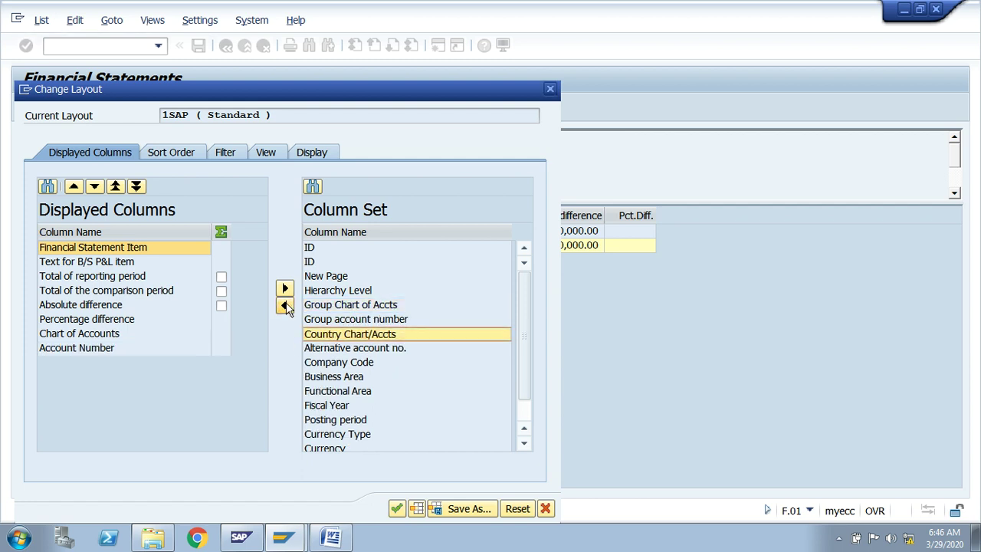
{"action": "left_click", "coordinate": [285, 306]}
{"action": "left_click", "coordinate": [311, 349]}
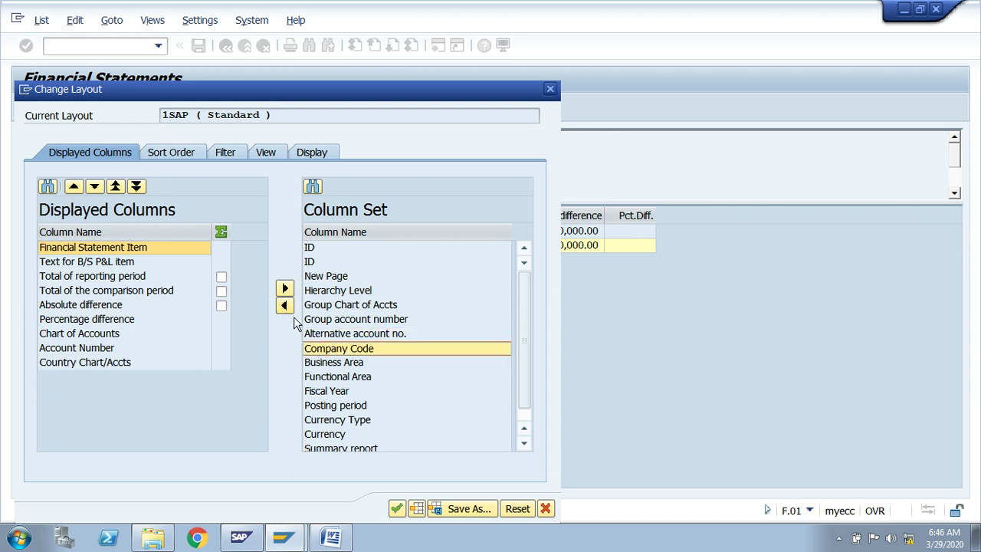
{"action": "left_click", "coordinate": [284, 306]}
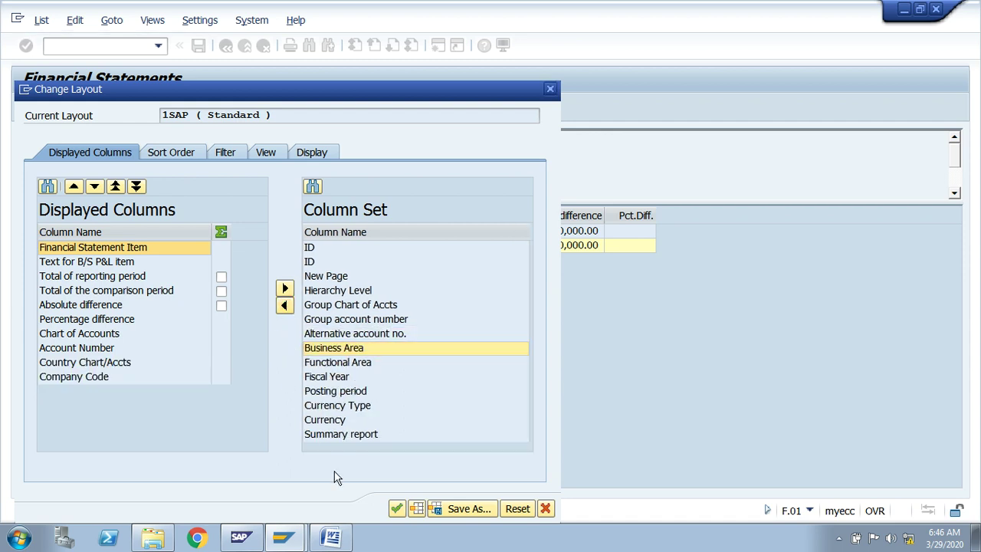
{"action": "left_click", "coordinate": [397, 508]}
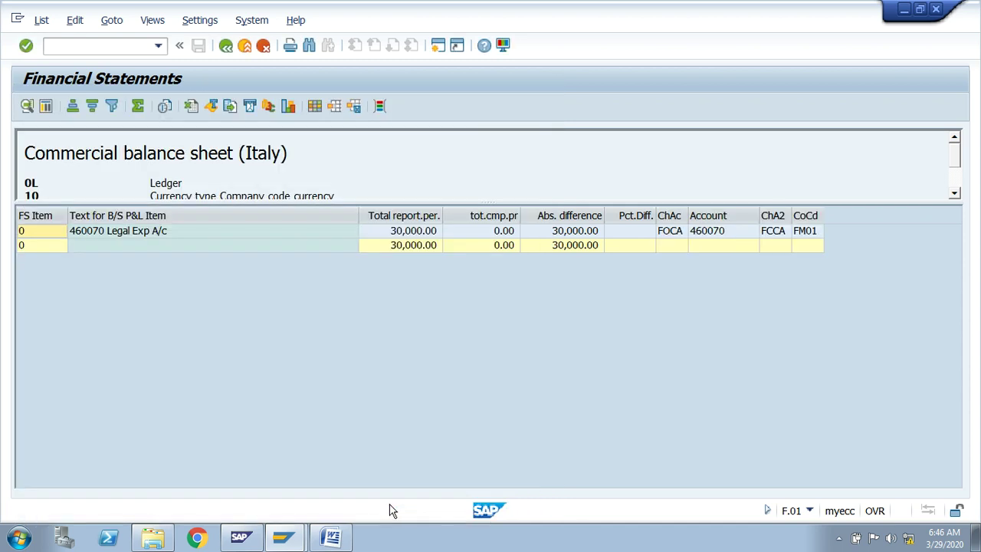
Examine the report's total amounts and its chart of accounts, country chart and company code columns for account 460070.
{"action": "left_click", "coordinate": [406, 233]}
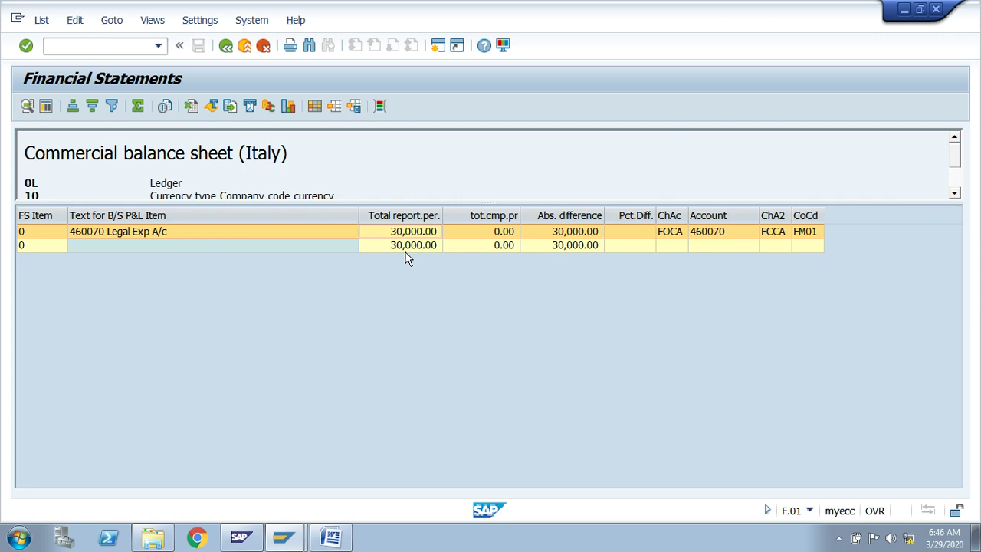
{"action": "left_click", "coordinate": [407, 247]}
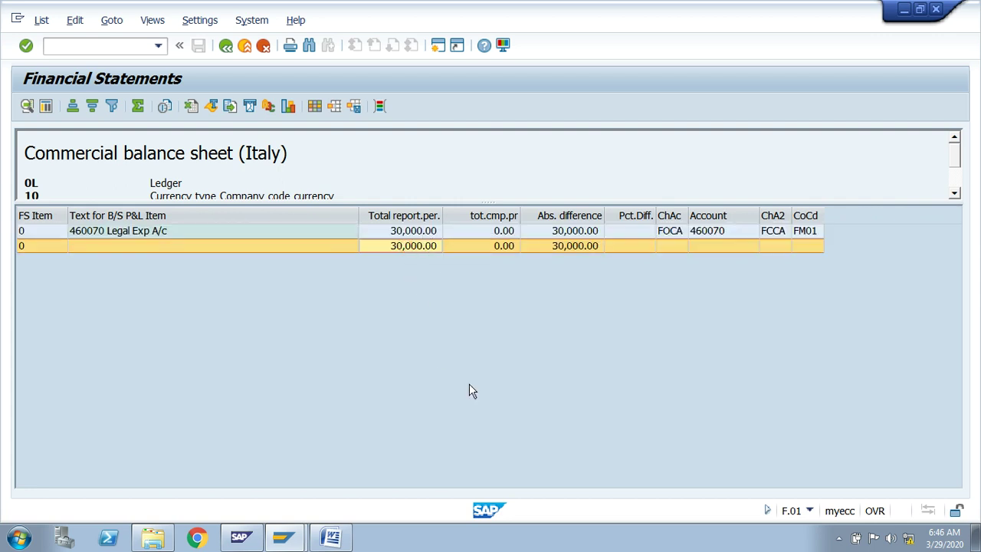
{"action": "left_click", "coordinate": [668, 233]}
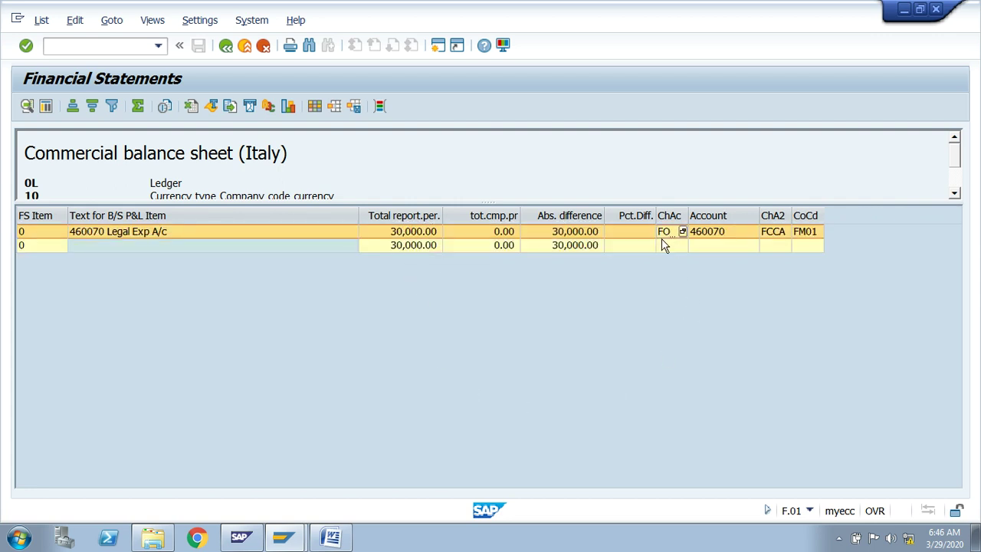
{"action": "left_click", "coordinate": [672, 246]}
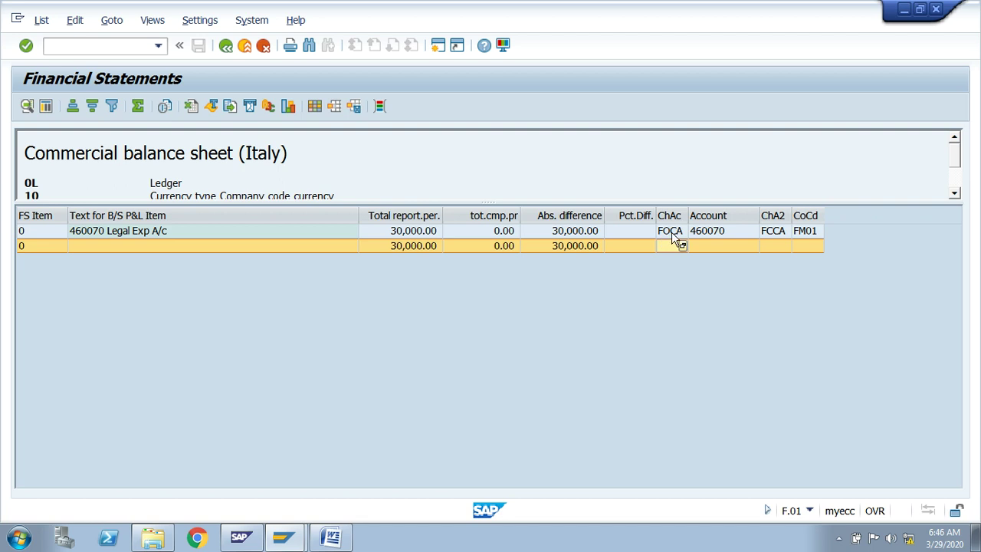
{"action": "left_click", "coordinate": [772, 233]}
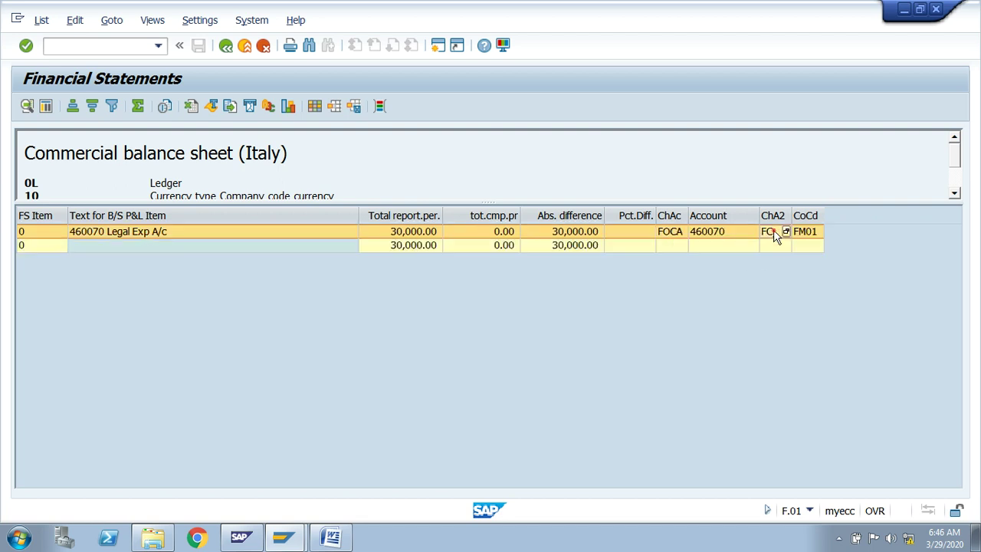
{"action": "left_click", "coordinate": [764, 244]}
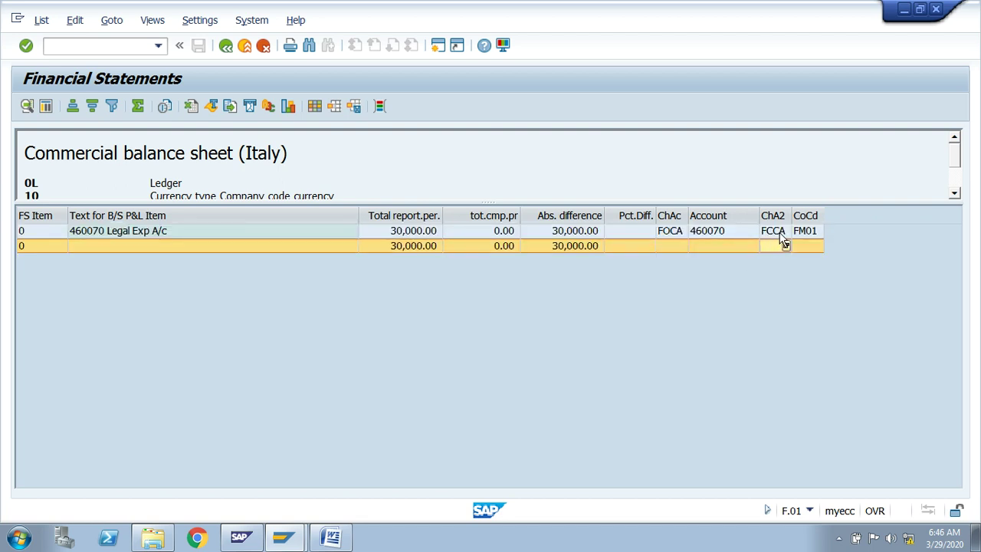
{"action": "left_click", "coordinate": [784, 242]}
{"action": "left_click", "coordinate": [806, 233]}
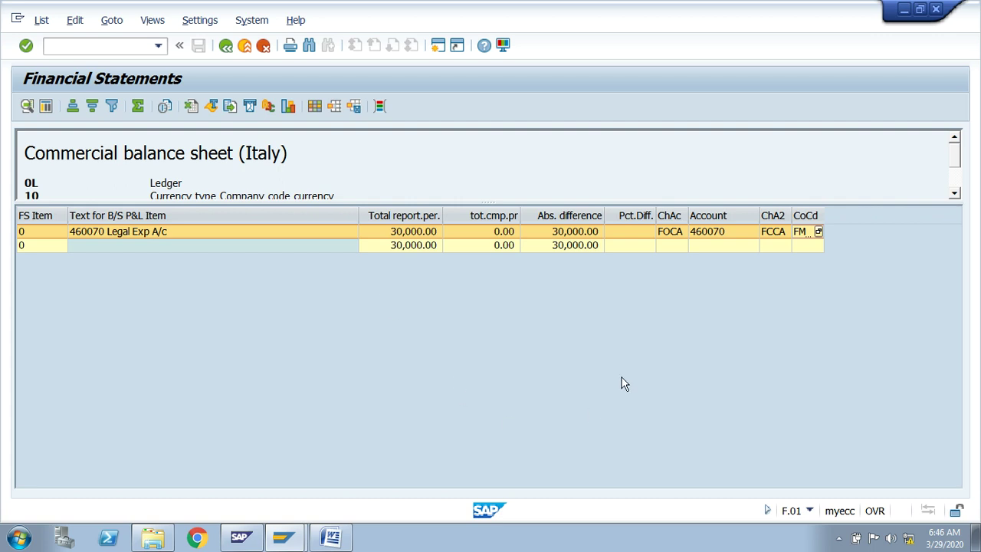
{"action": "left_click", "coordinate": [665, 217]}
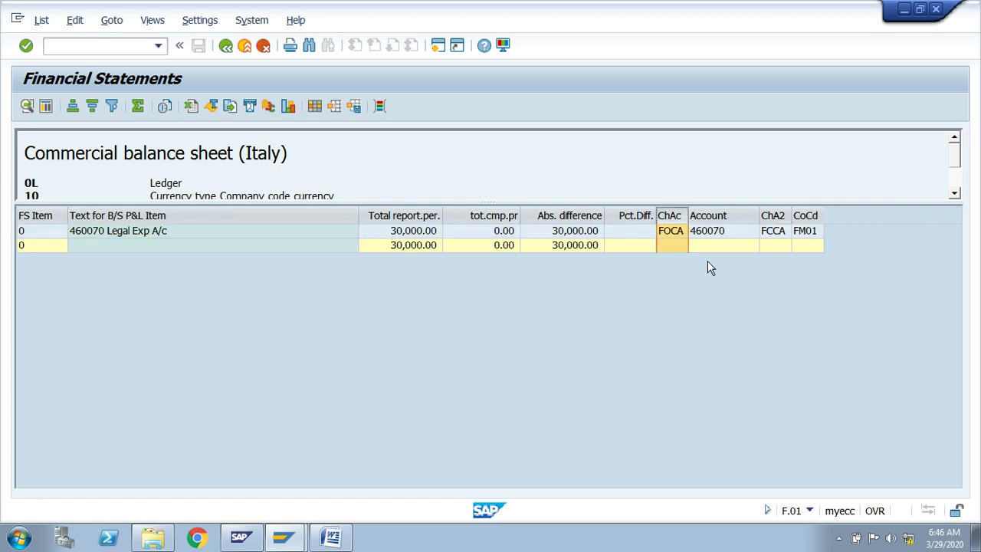
{"action": "left_click", "coordinate": [772, 216]}
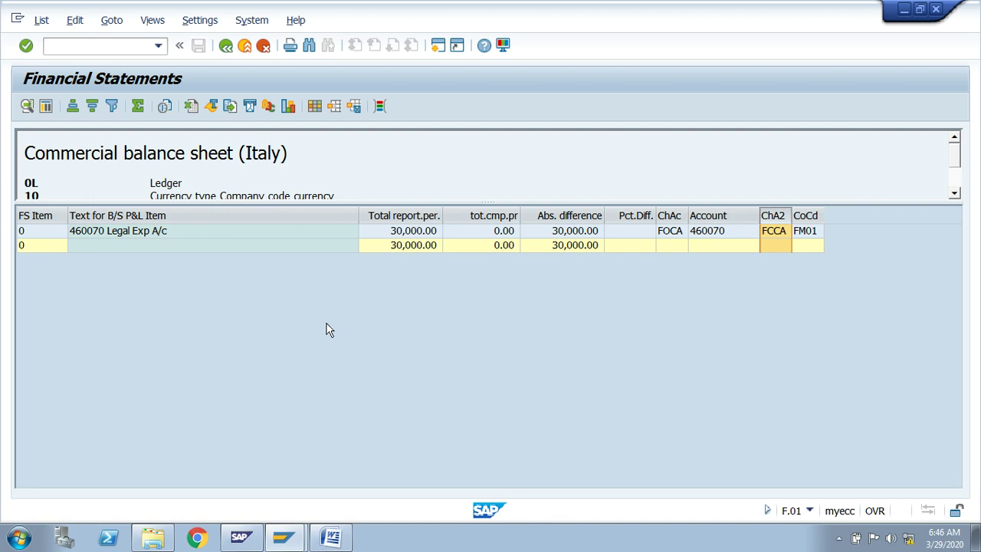
{"action": "left_click", "coordinate": [838, 540]}
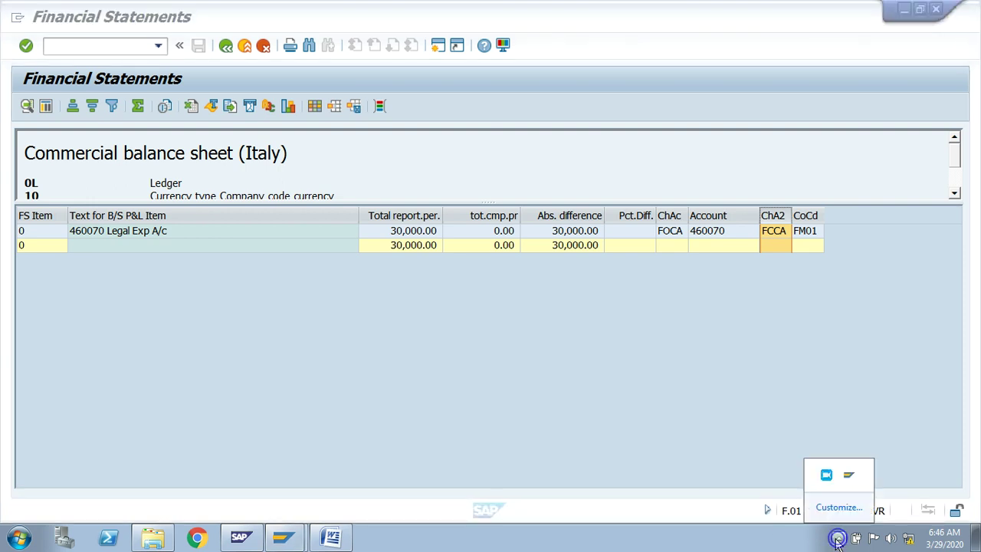